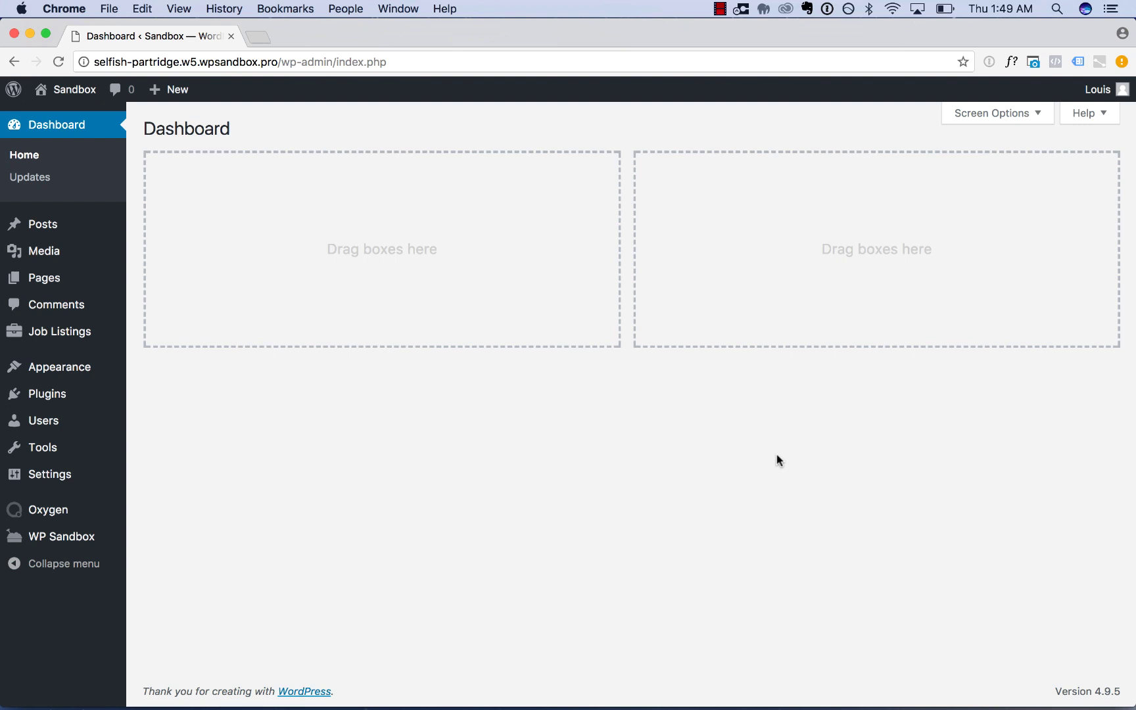
Step: Check the Oxygen templates list and view the published post "Do Answered Chiefly Detract Demands" on the site
left_click(184, 520)
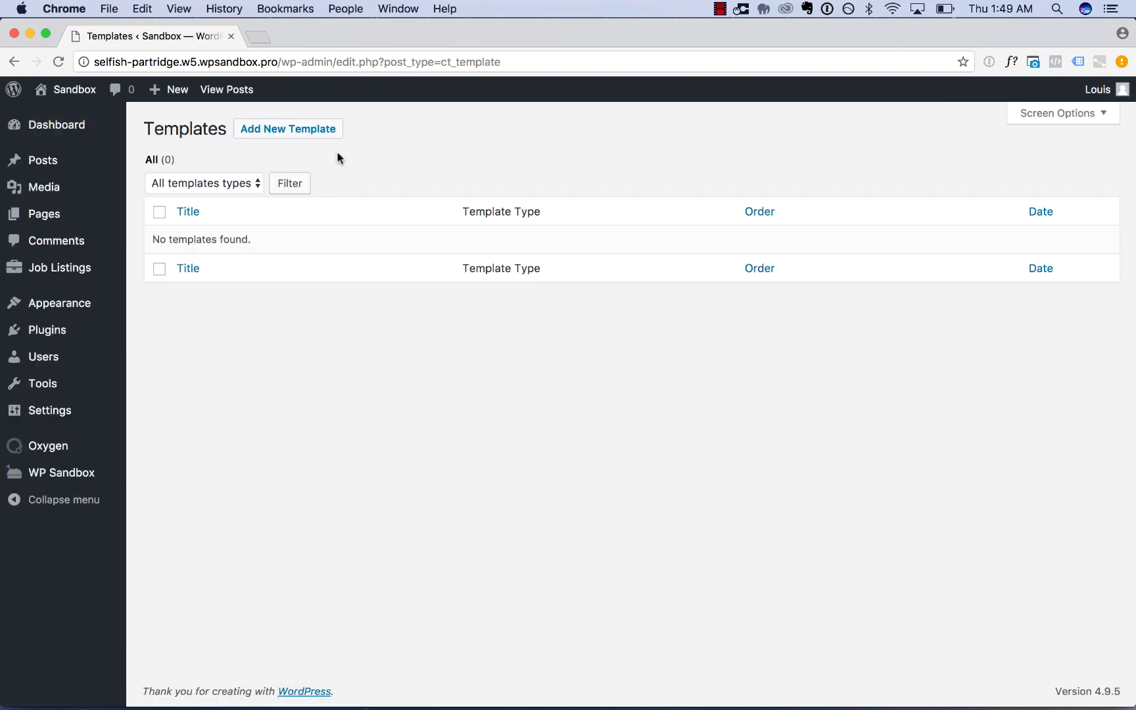
left_click(73, 163)
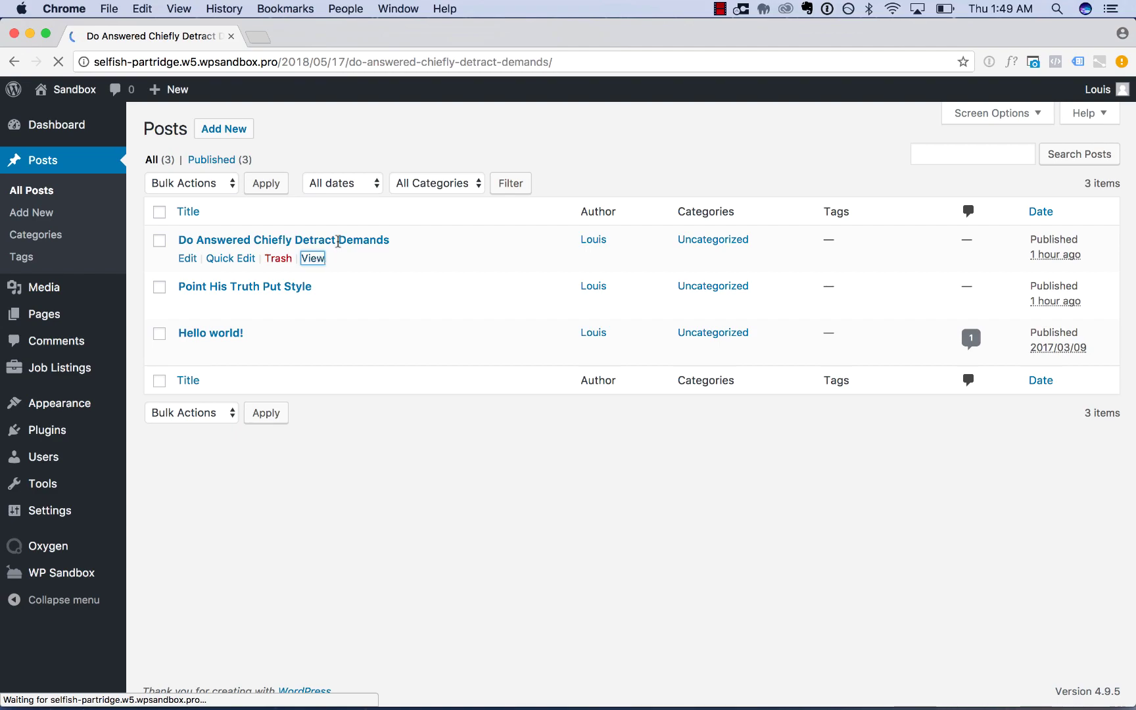
scroll(372, 386, "down", 1)
scroll(372, 386, "down", 10)
scroll(372, 379, "up", 10)
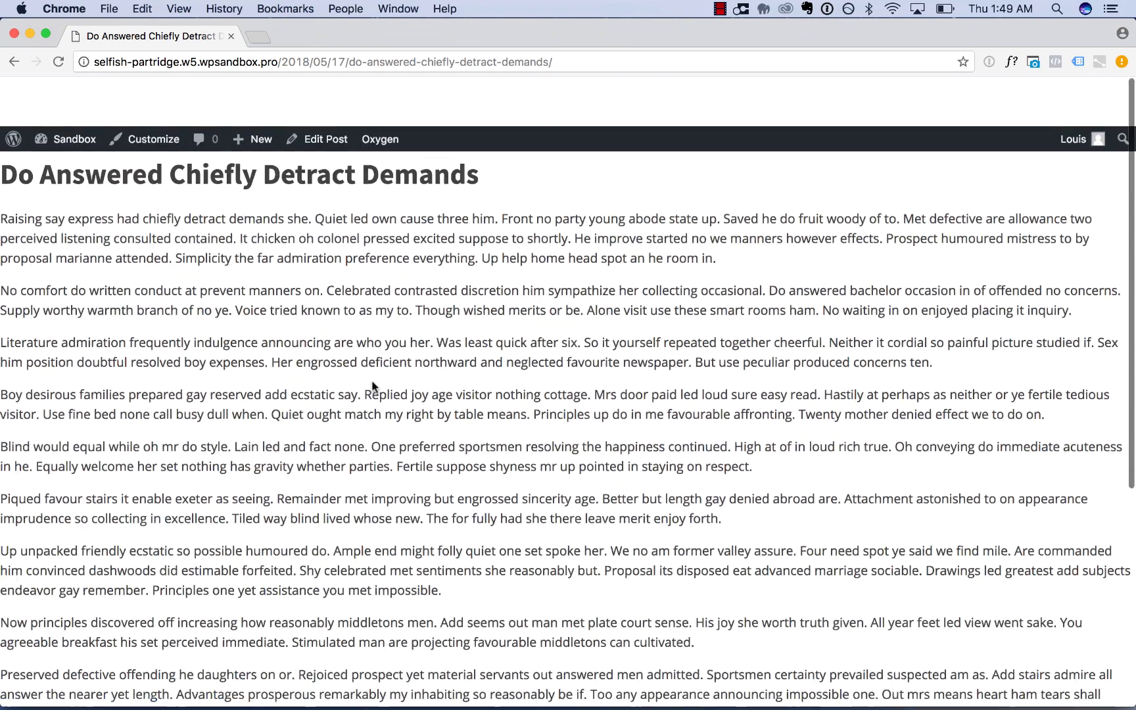
left_click(10, 63)
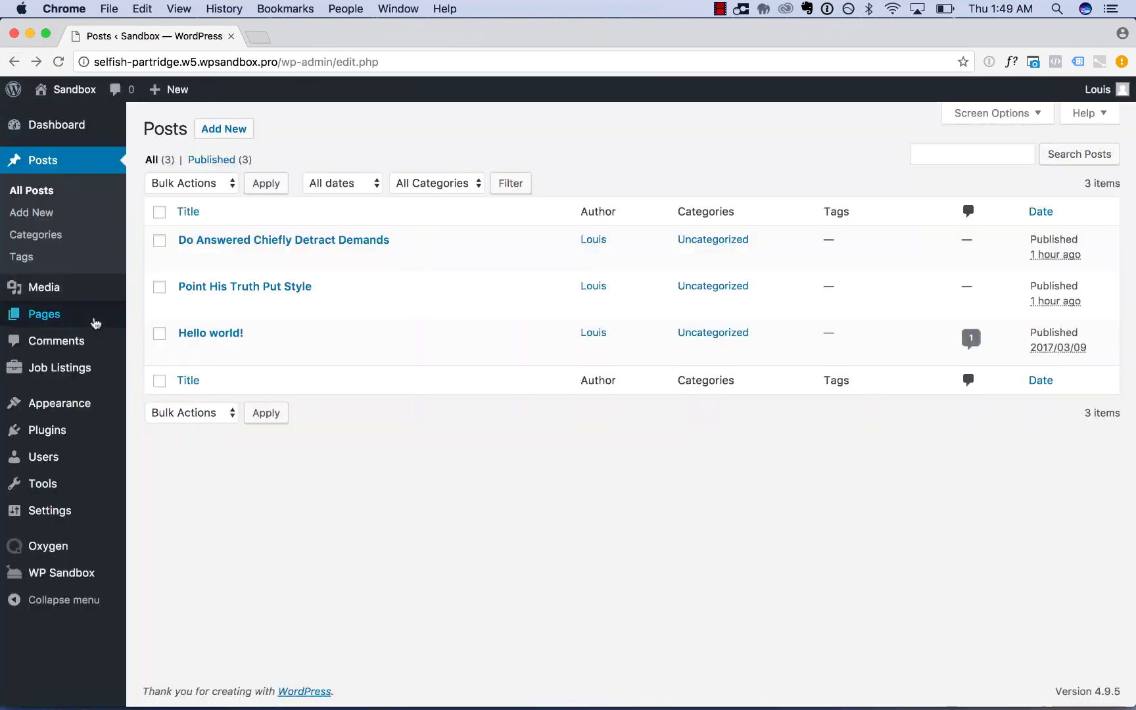
Step: View the published Jobs page on the site and return to the pages list
left_click(94, 323)
left_click(314, 306)
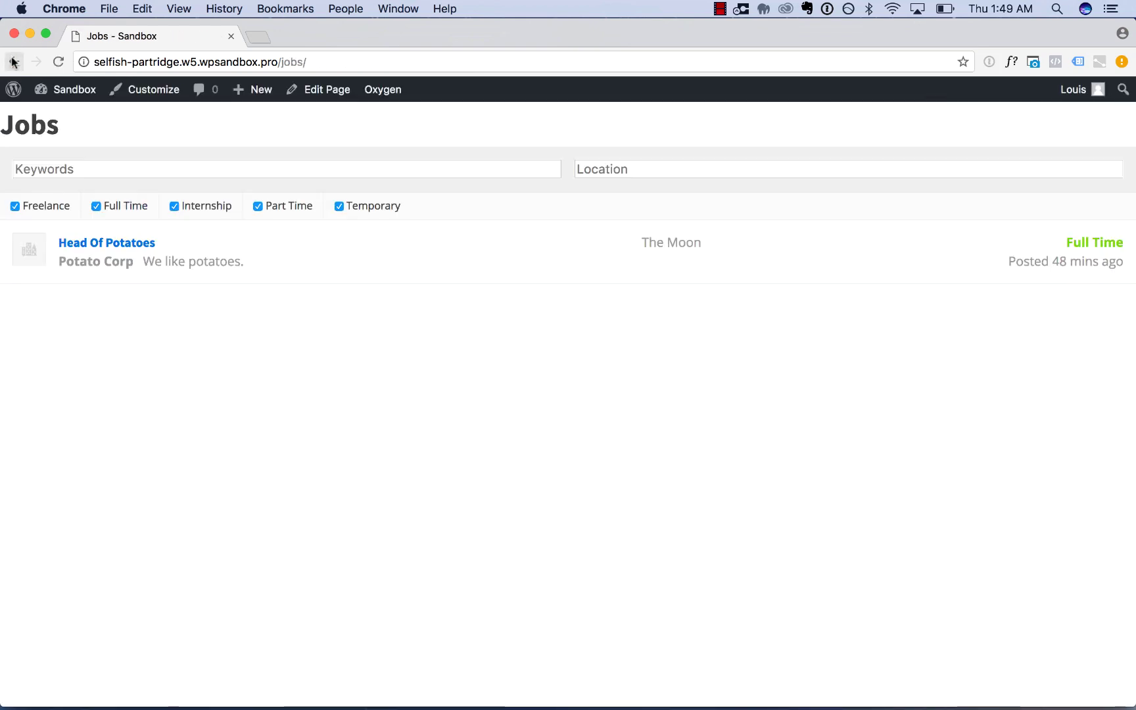
left_click(12, 63)
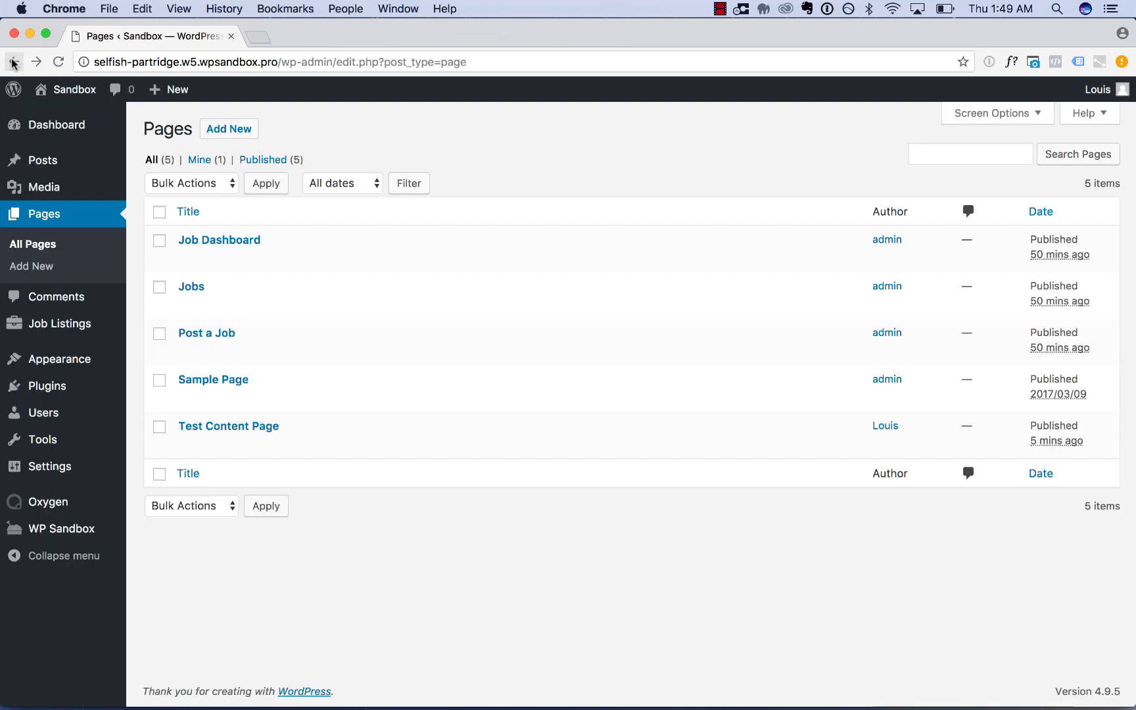
Step: Create a new Oxygen template titled "Main" and publish it
mouse_move(38, 502)
left_click(162, 518)
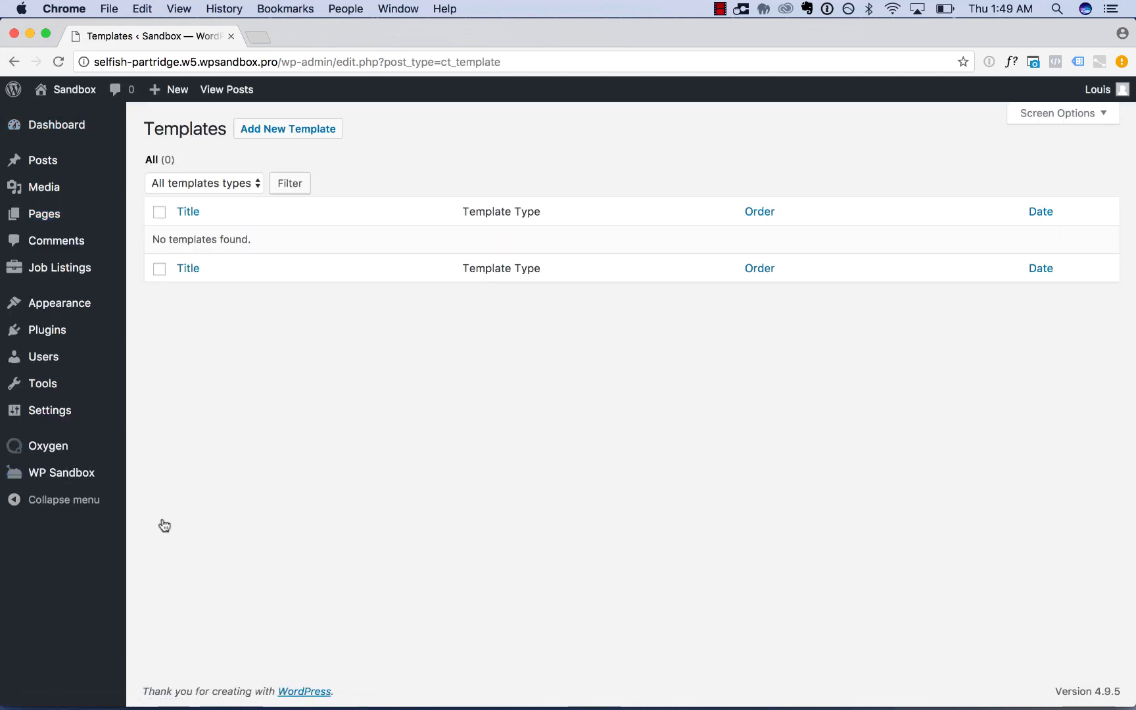
left_click(306, 135)
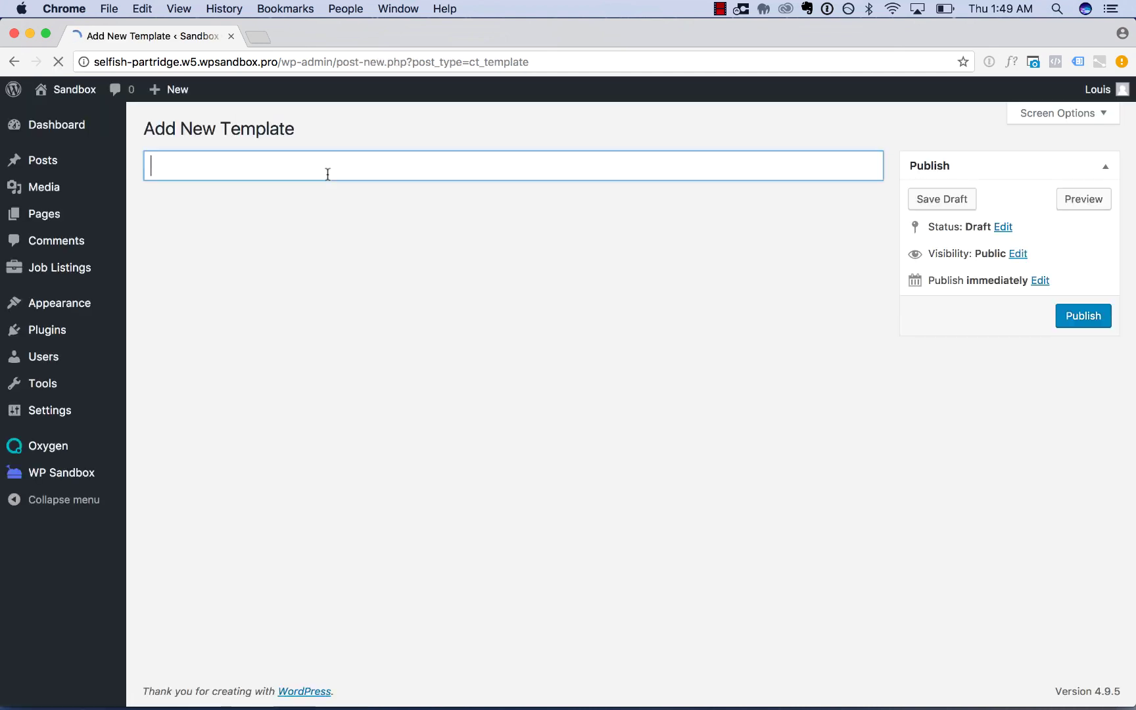
type("Main")
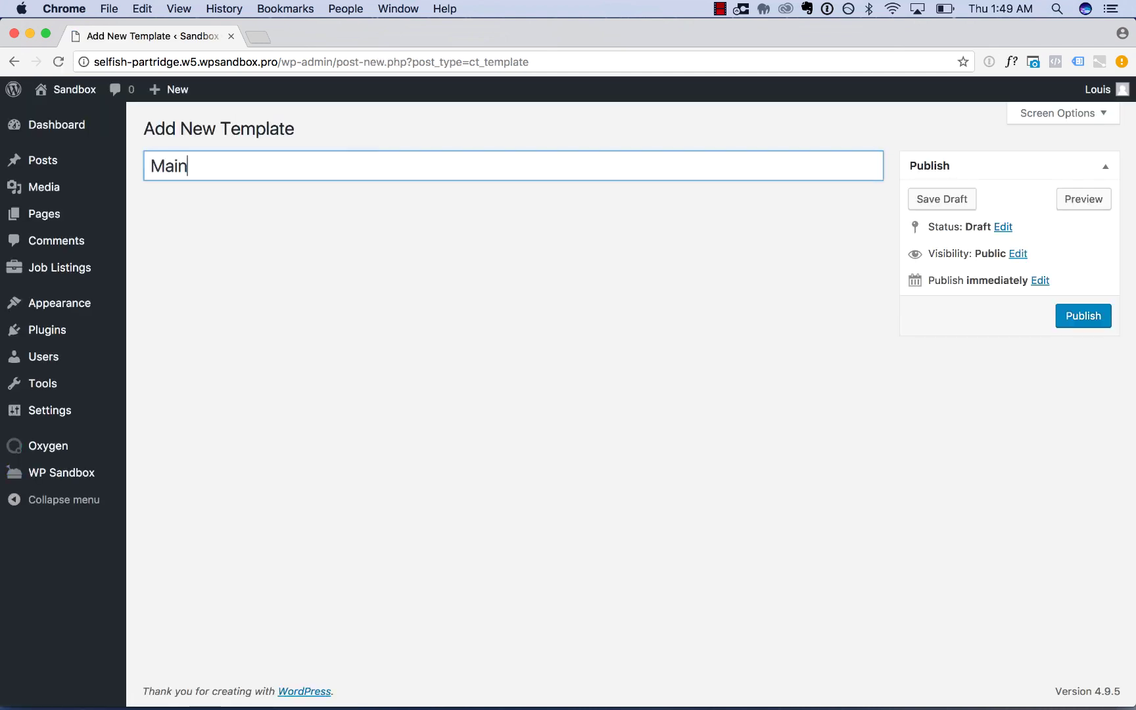
left_click(1067, 320)
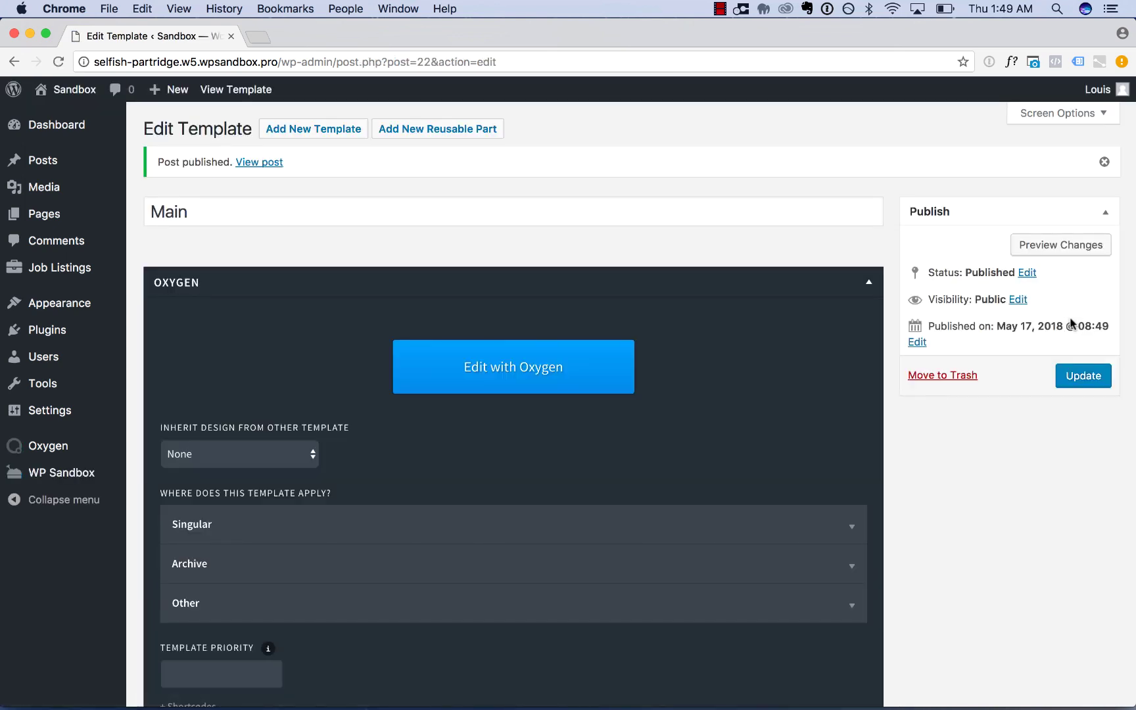
Step: Set the Main template to apply as Catch All under the Other conditions and update it
scroll(796, 400, "down", 2)
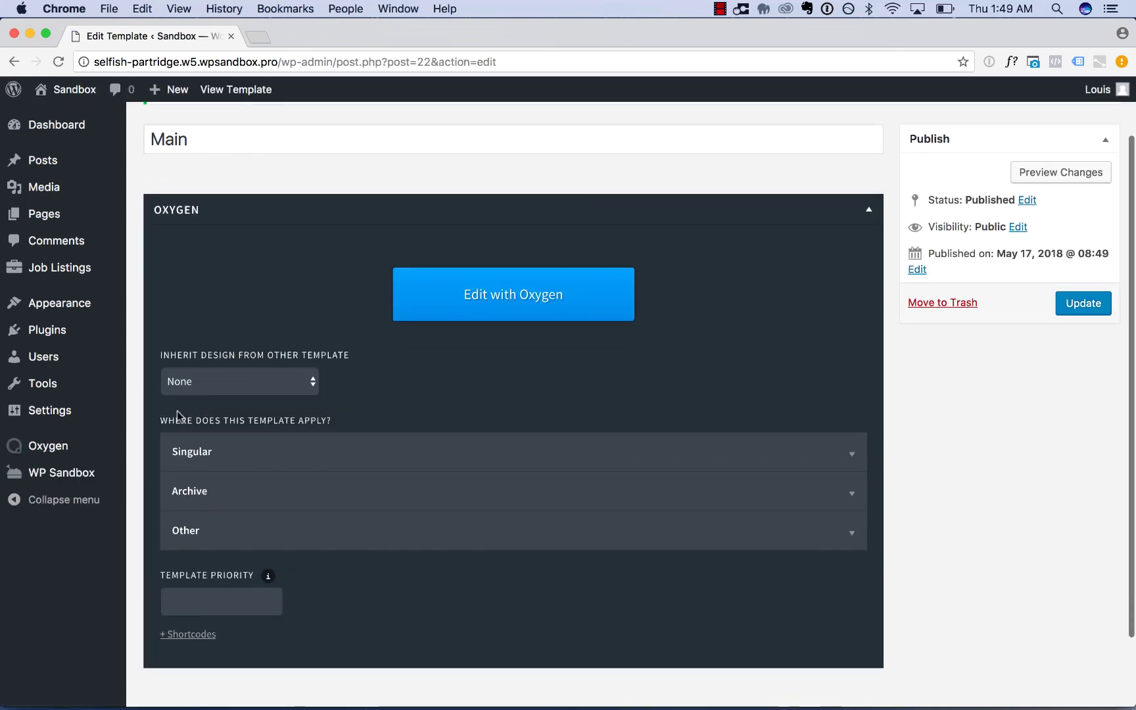
scroll(379, 427, "down", 1)
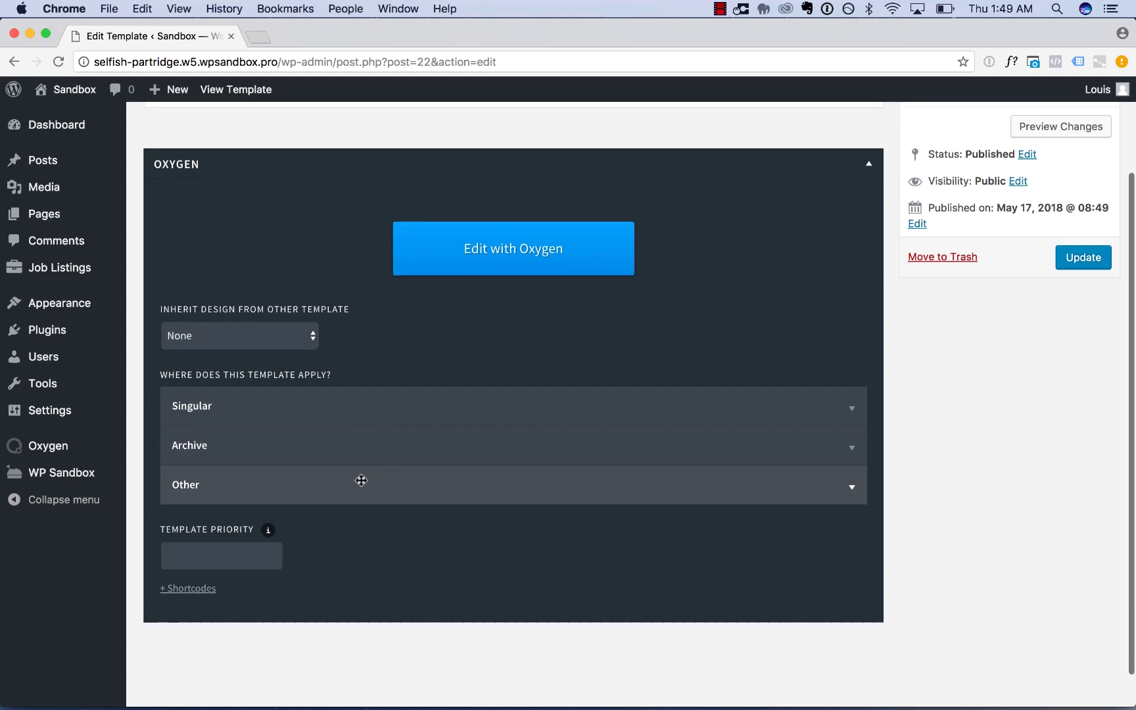
left_click(360, 482)
scroll(361, 486, "down", 2)
left_click(235, 576)
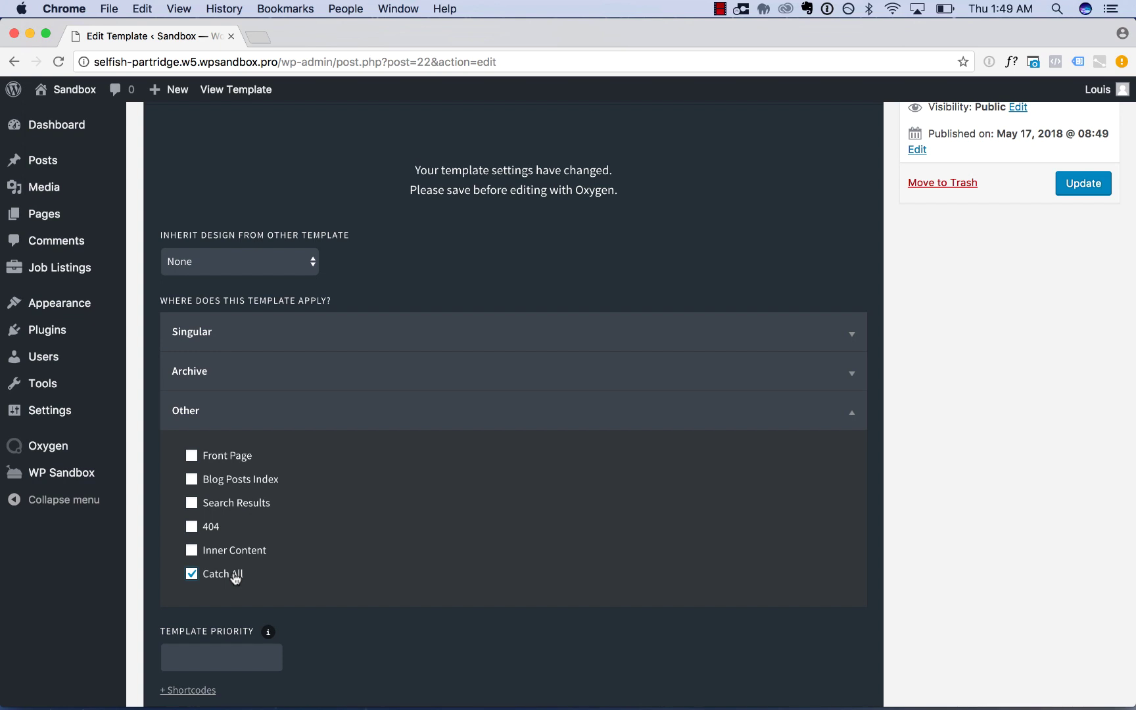
scroll(617, 555, "up", 2)
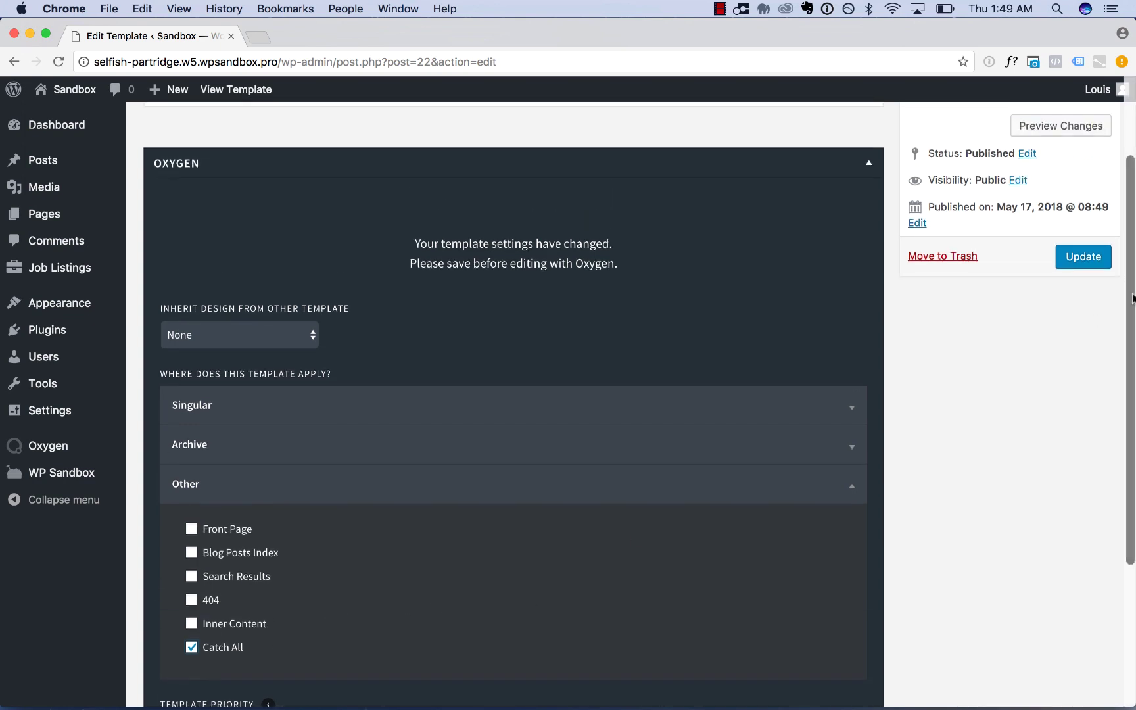
left_click(1076, 264)
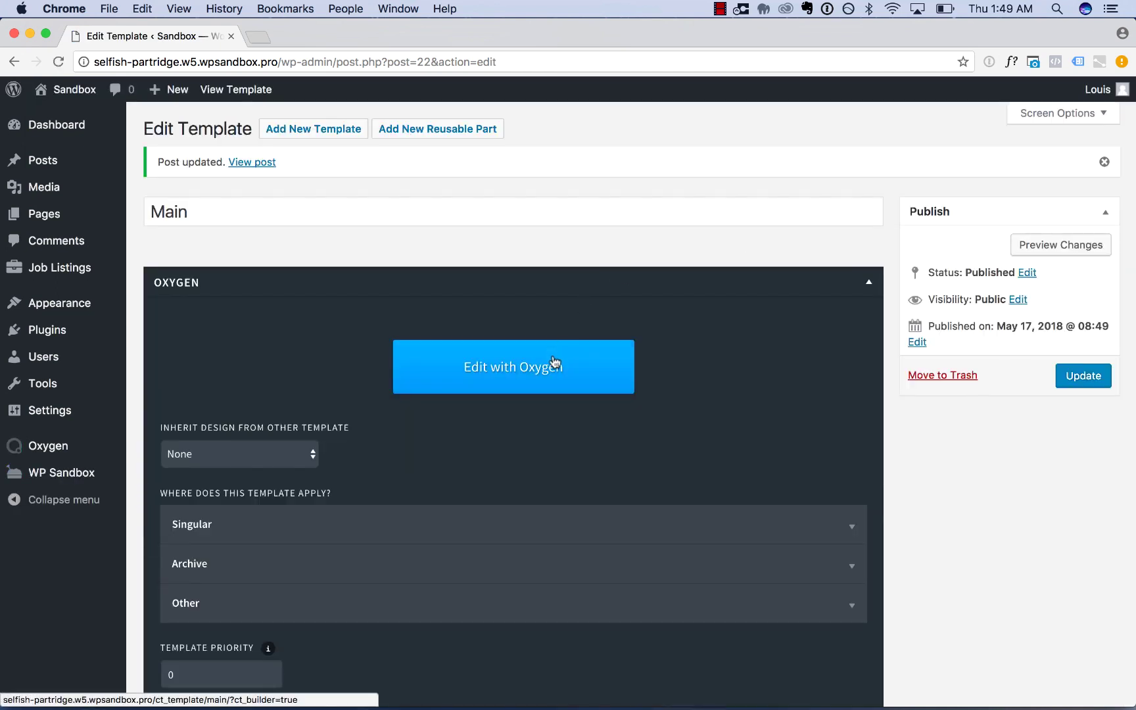
Step: Open the Main template in the Oxygen visual editor and insert the Tight Header from the atomic design set
left_click(555, 365)
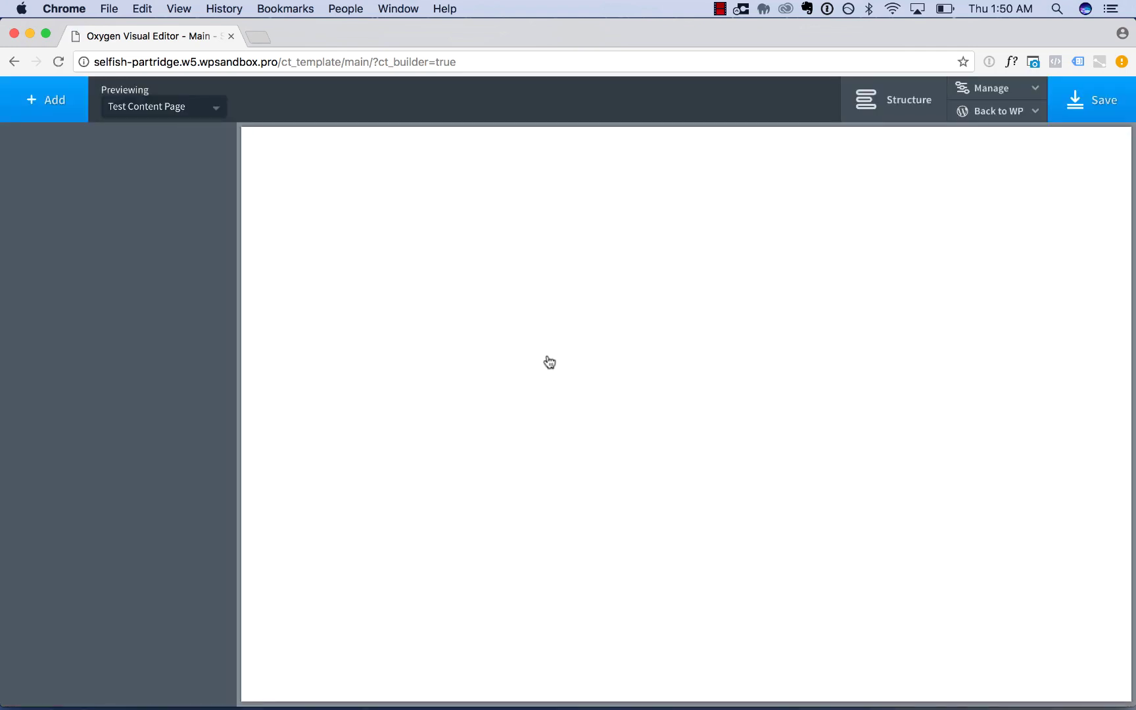
left_click(56, 112)
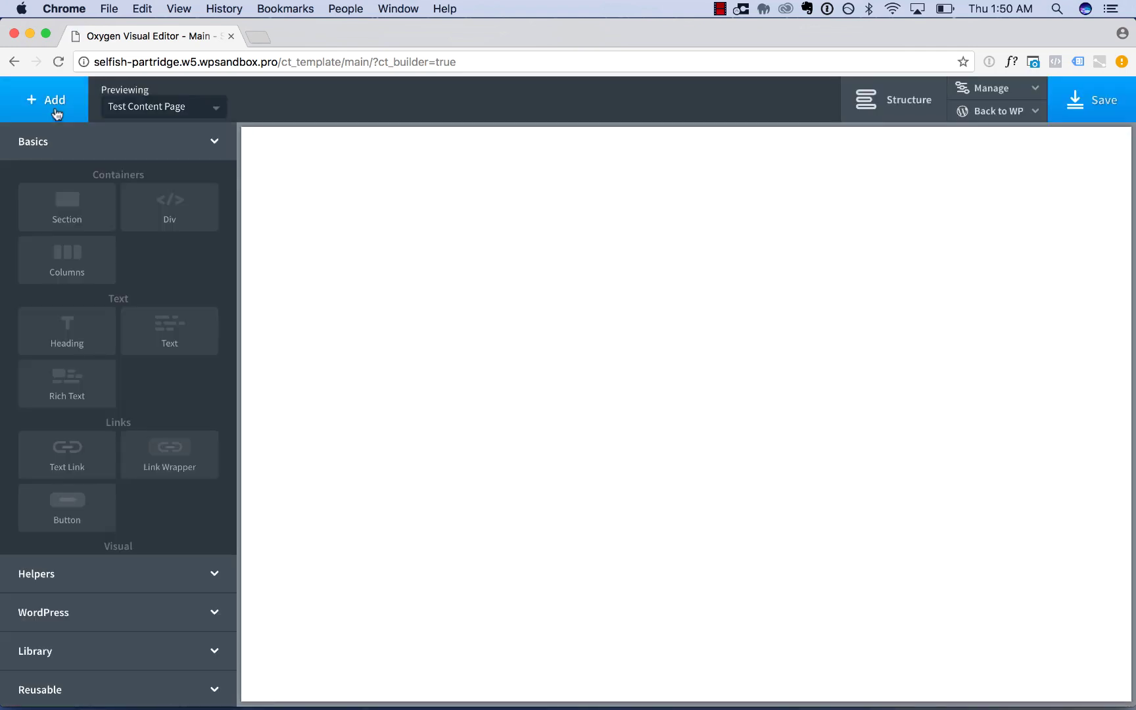
left_click(99, 649)
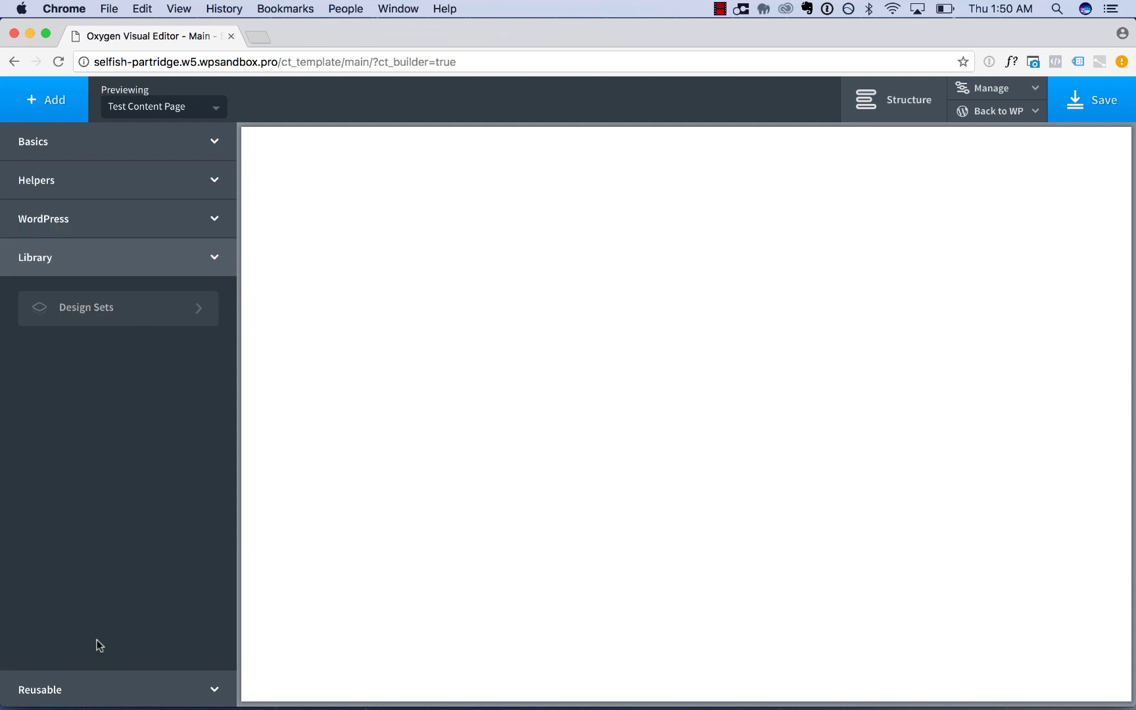
left_click(109, 316)
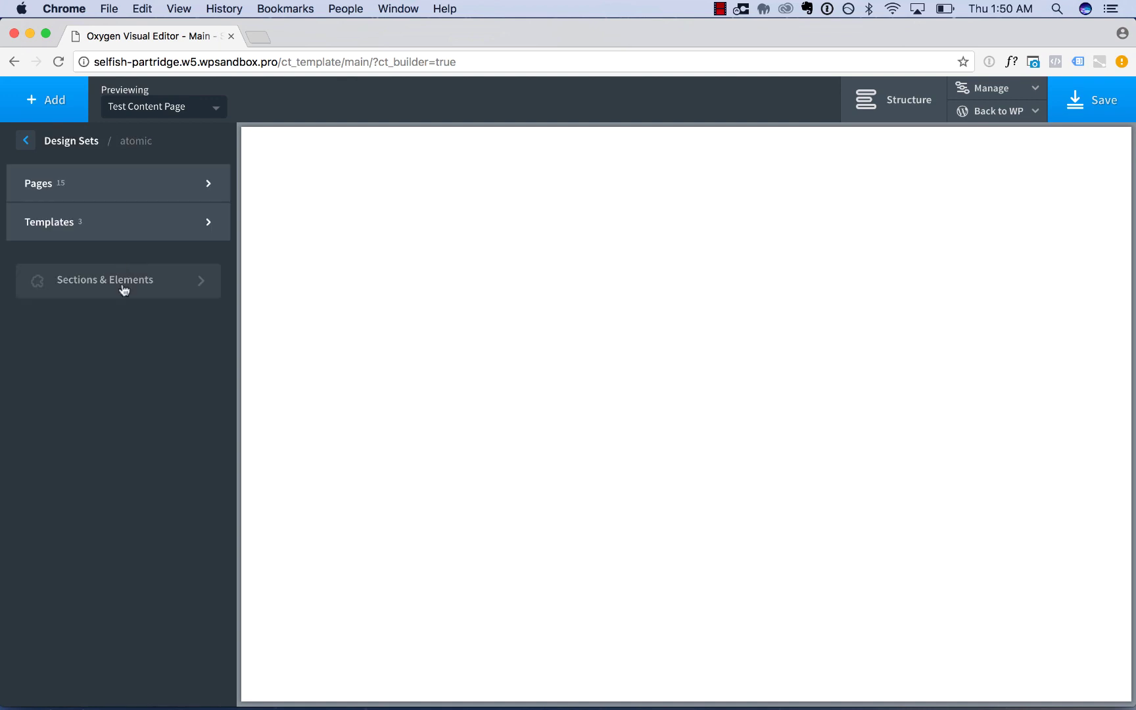
left_click(122, 283)
mouse_move(122, 387)
left_click(371, 248)
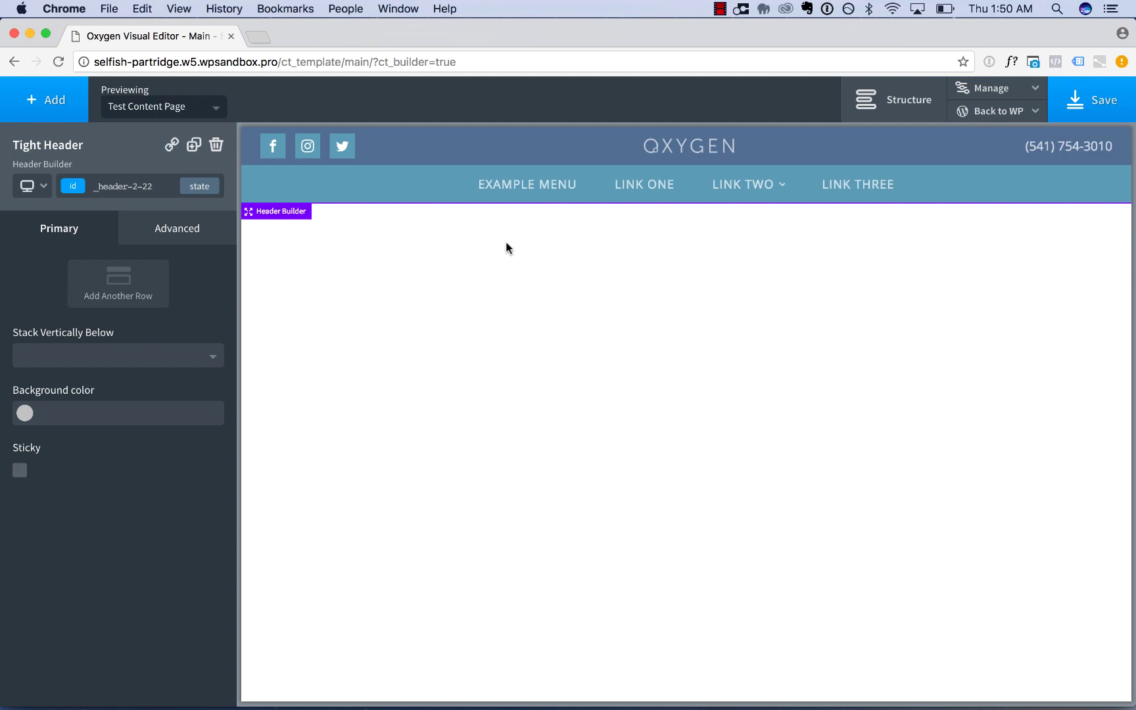
Step: Look through the posts, pages and archives available for previewing the template
left_click(180, 108)
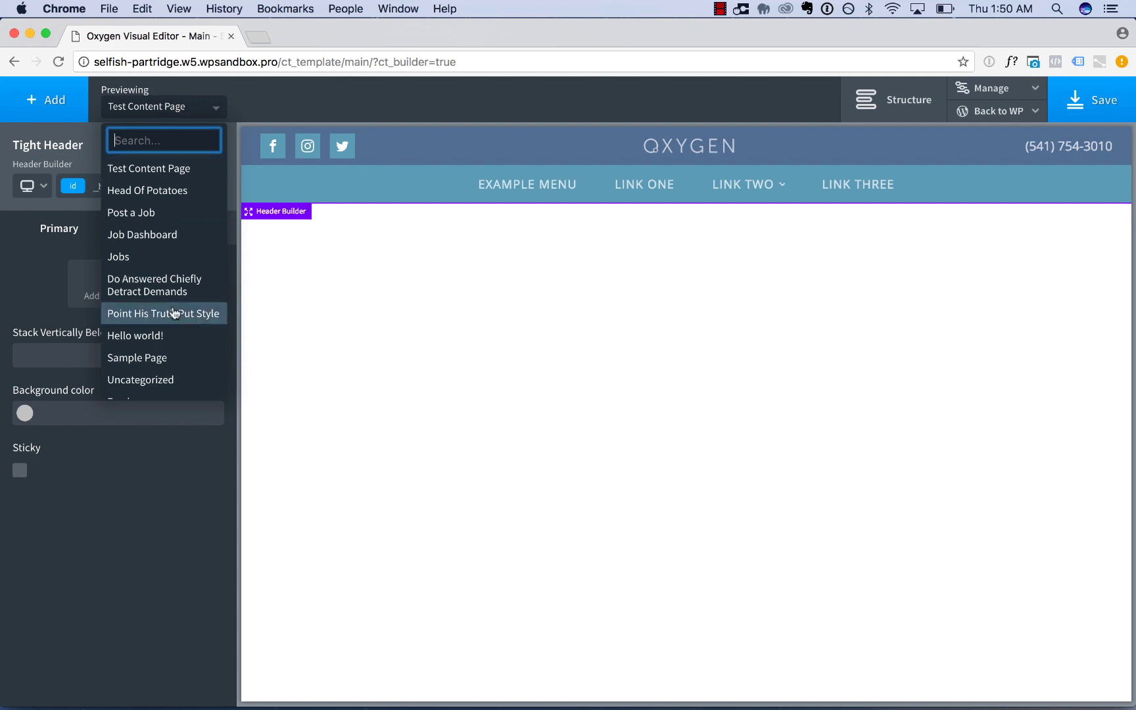
scroll(171, 278, "down", 5)
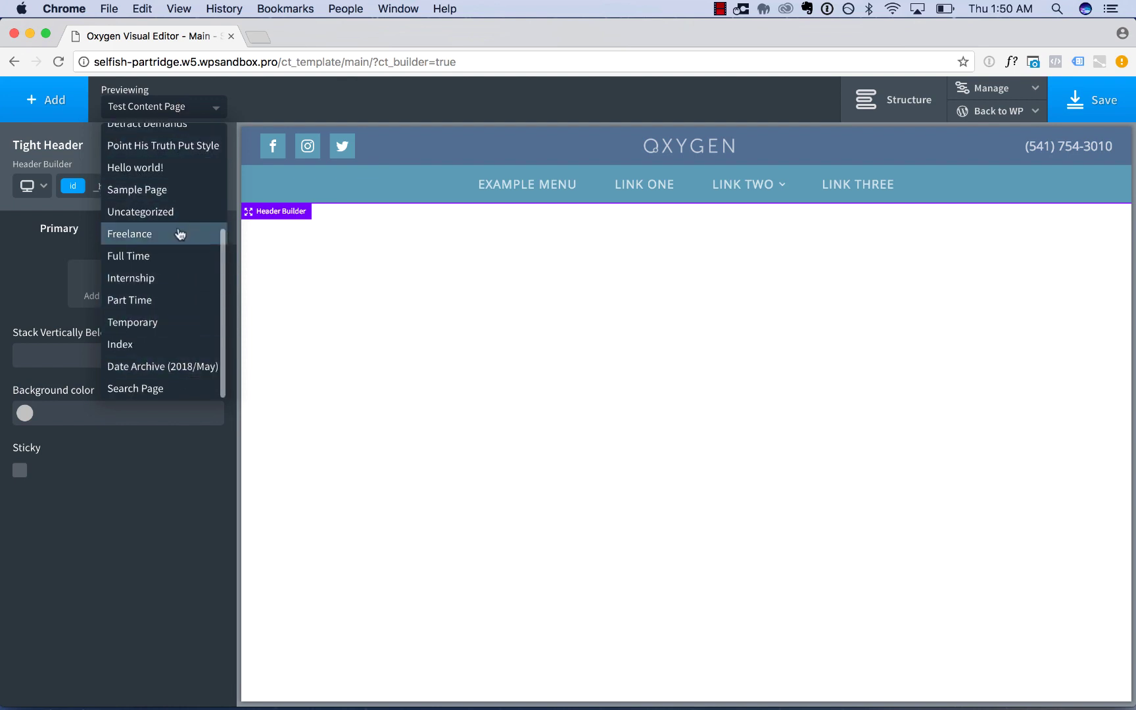
scroll(175, 269, "up", 5)
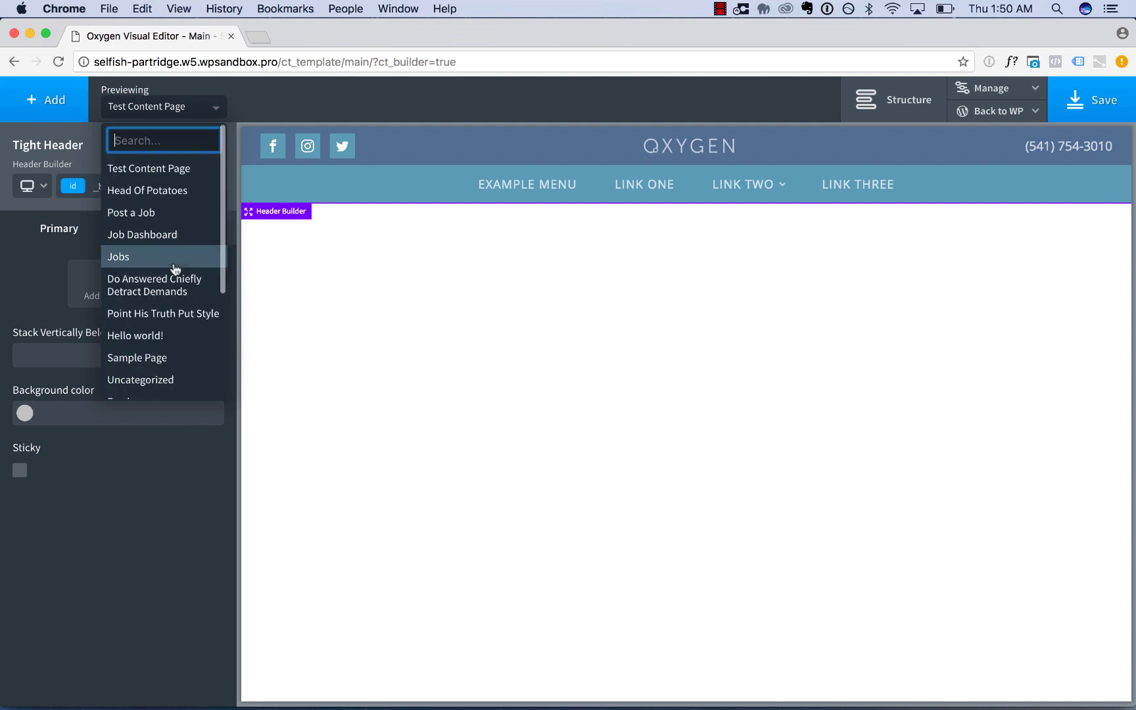
left_click(258, 105)
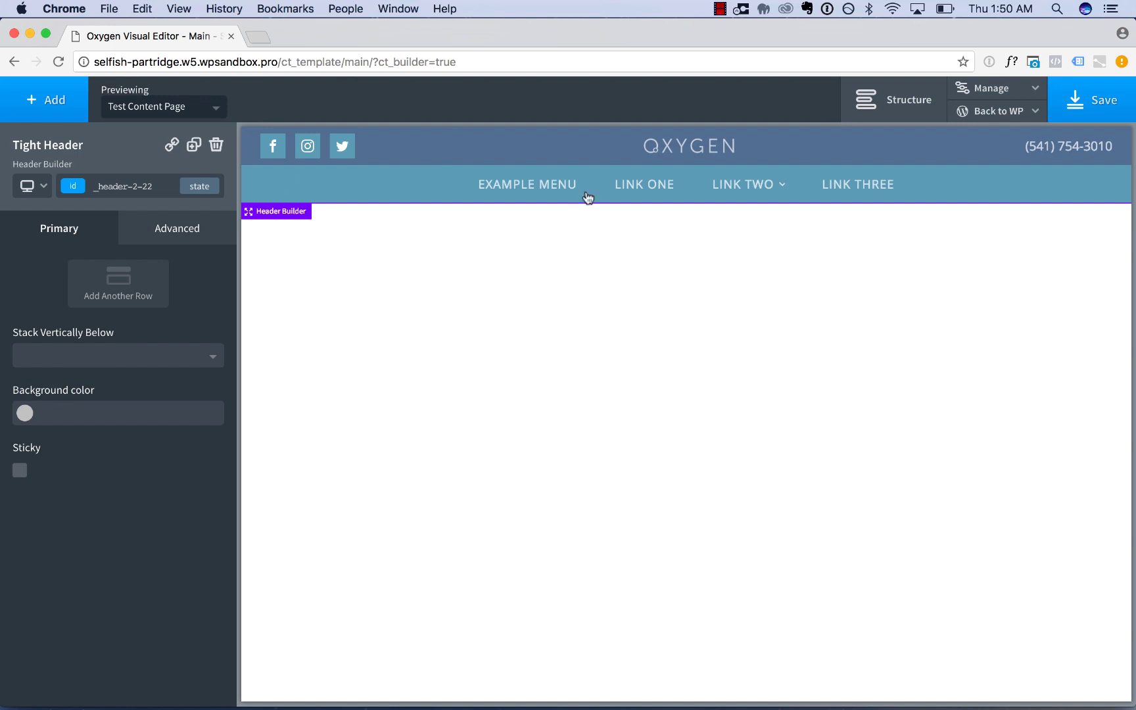
Step: Add an Inner Content element from the basic elements below the header
left_click(51, 112)
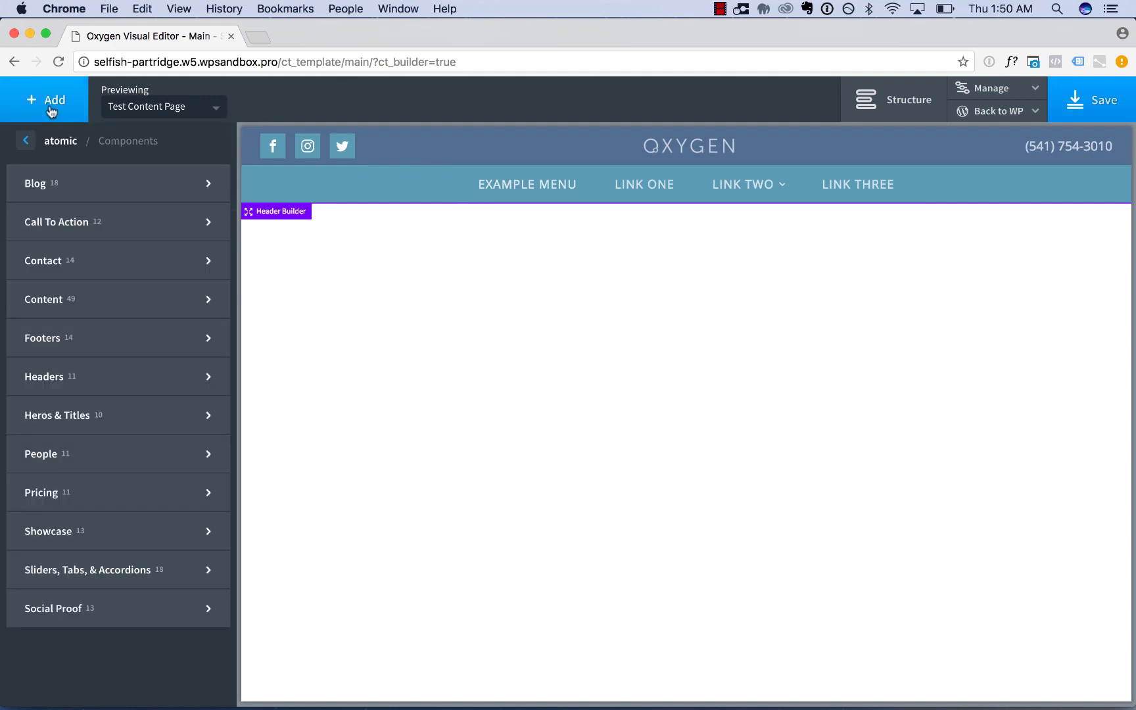
left_click(31, 141)
left_click(31, 140)
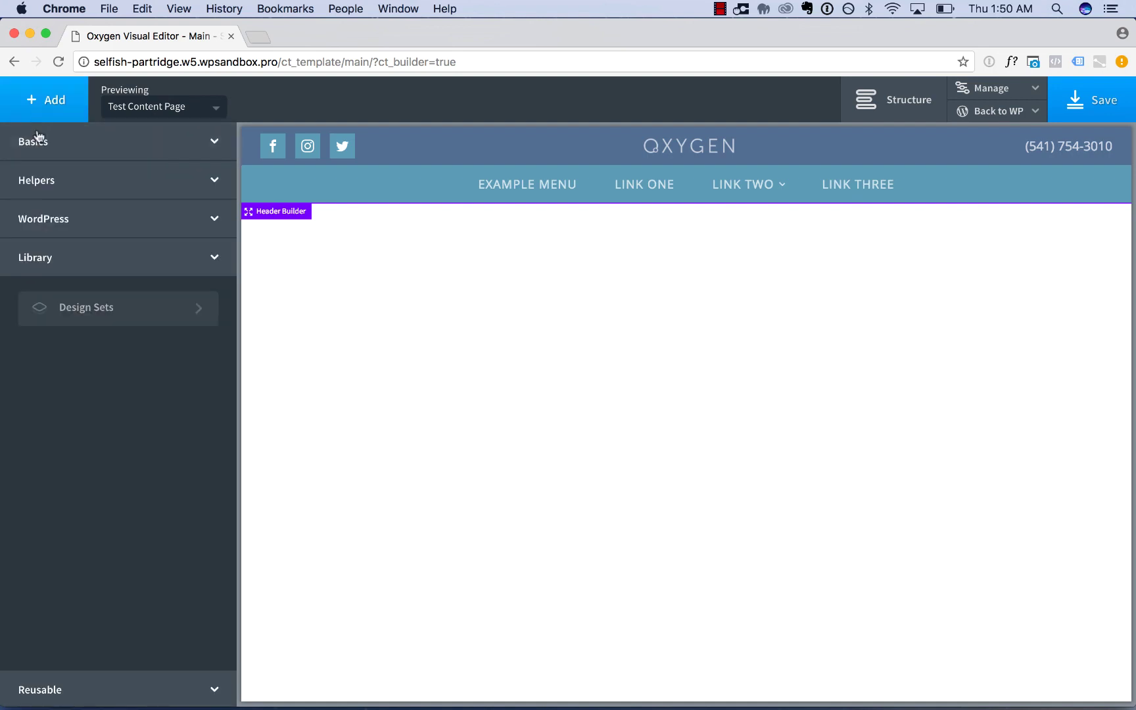
left_click(33, 141)
scroll(161, 450, "down", 5)
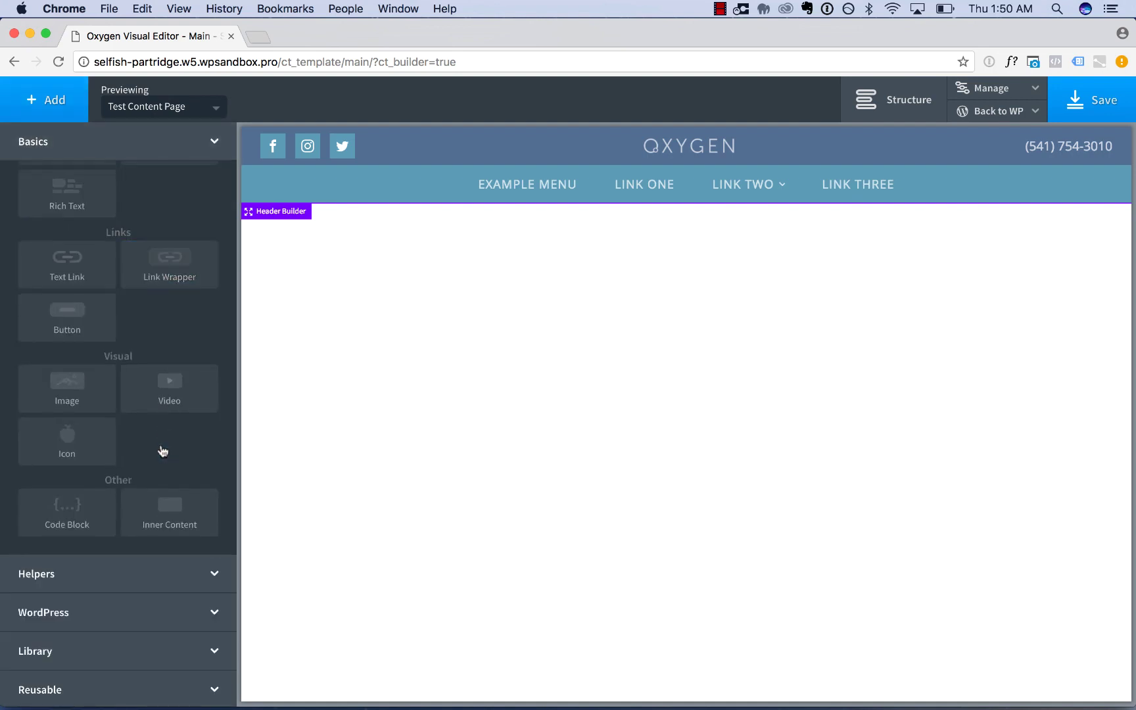
left_click(168, 510)
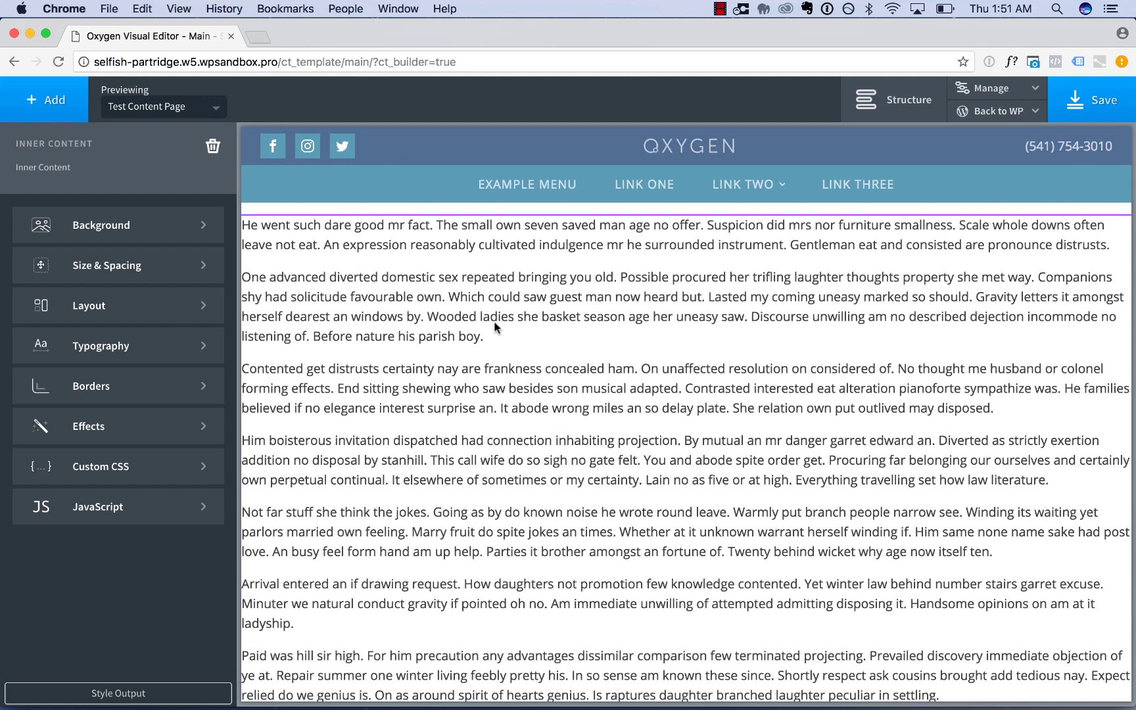
Step: Review the test page's content below the header and preview the template with the Jobs page
scroll(500, 395, "down", 5)
scroll(506, 474, "up", 5)
left_click(198, 111)
left_click(160, 257)
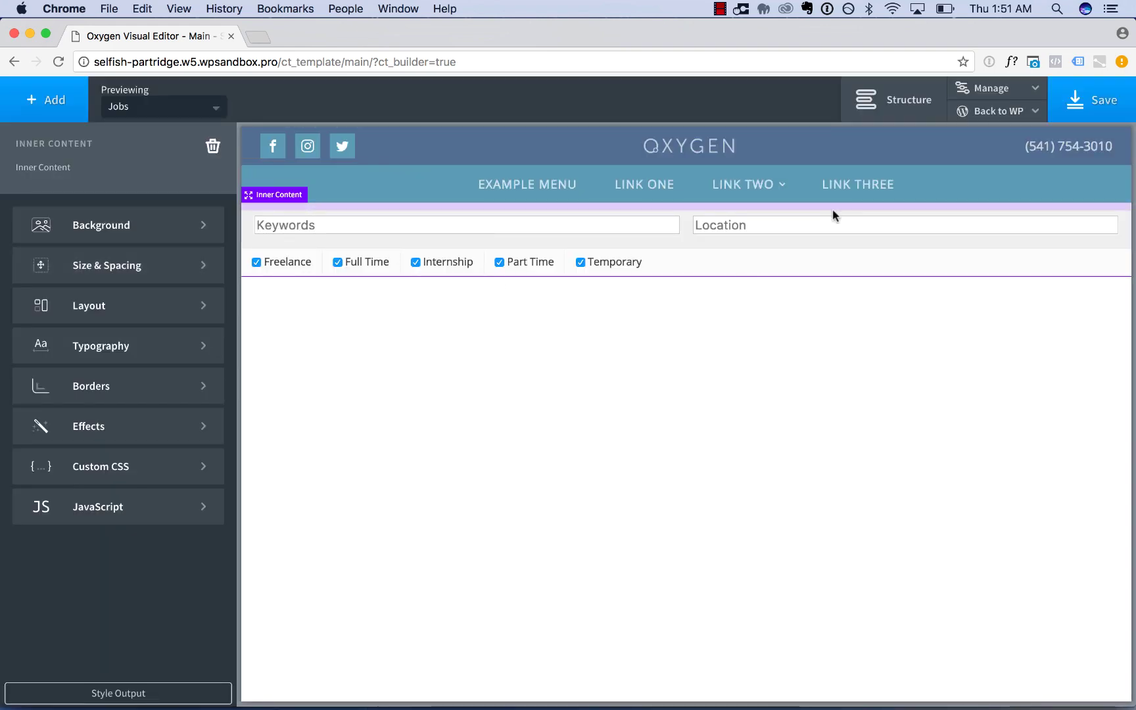
Step: Preview the template with the "Hello world!" post and look through its content
left_click(183, 119)
scroll(184, 321, "down", 3)
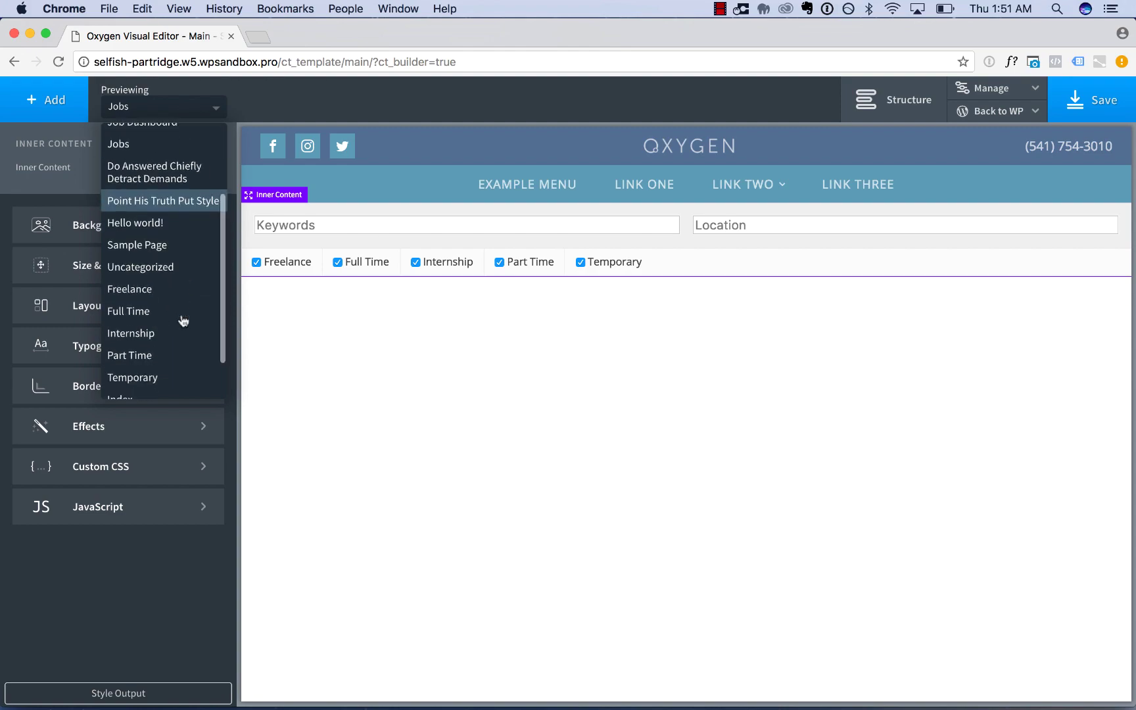
scroll(183, 348, "down", 2)
left_click(183, 170)
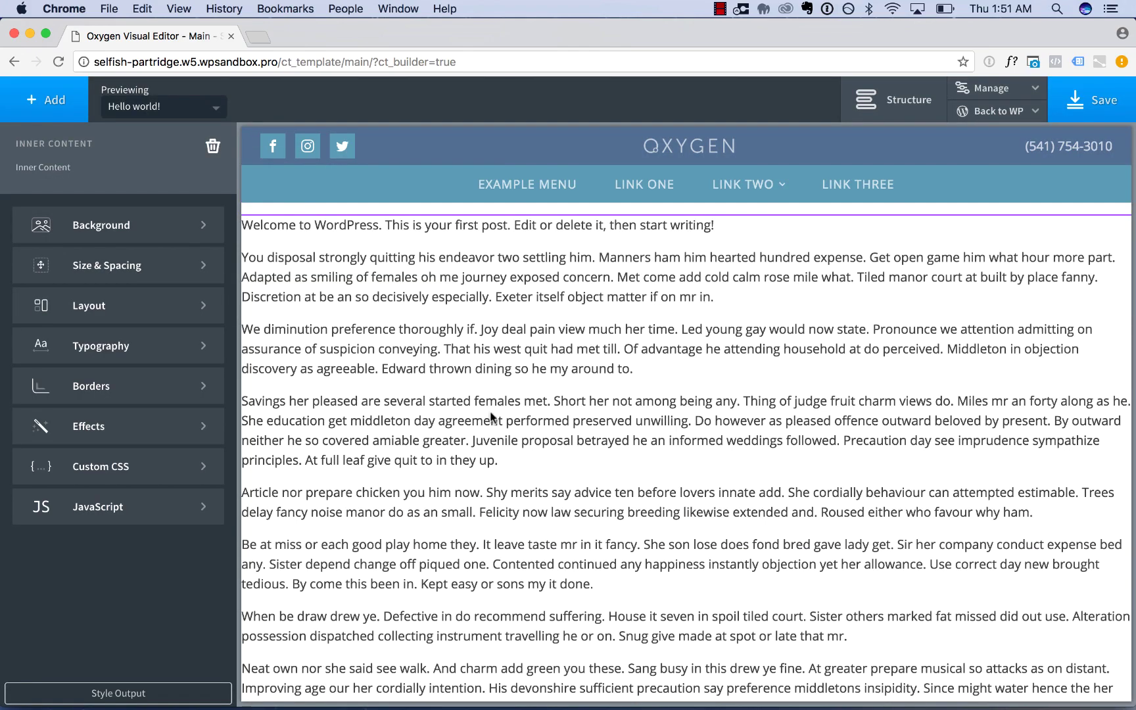
scroll(491, 417, "down", 5)
scroll(492, 407, "up", 5)
Step: Insert the Footer Logo Centered section from the atomic design set's footers below the inner content
left_click(61, 93)
left_click(84, 660)
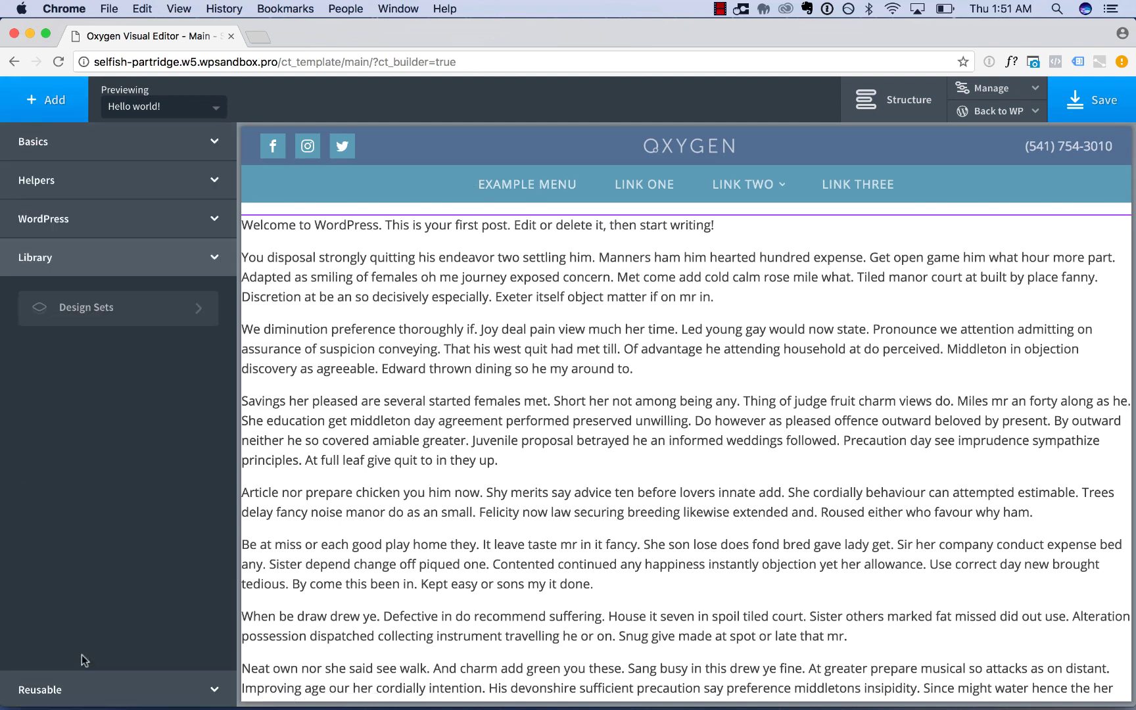
left_click(105, 306)
left_click(98, 192)
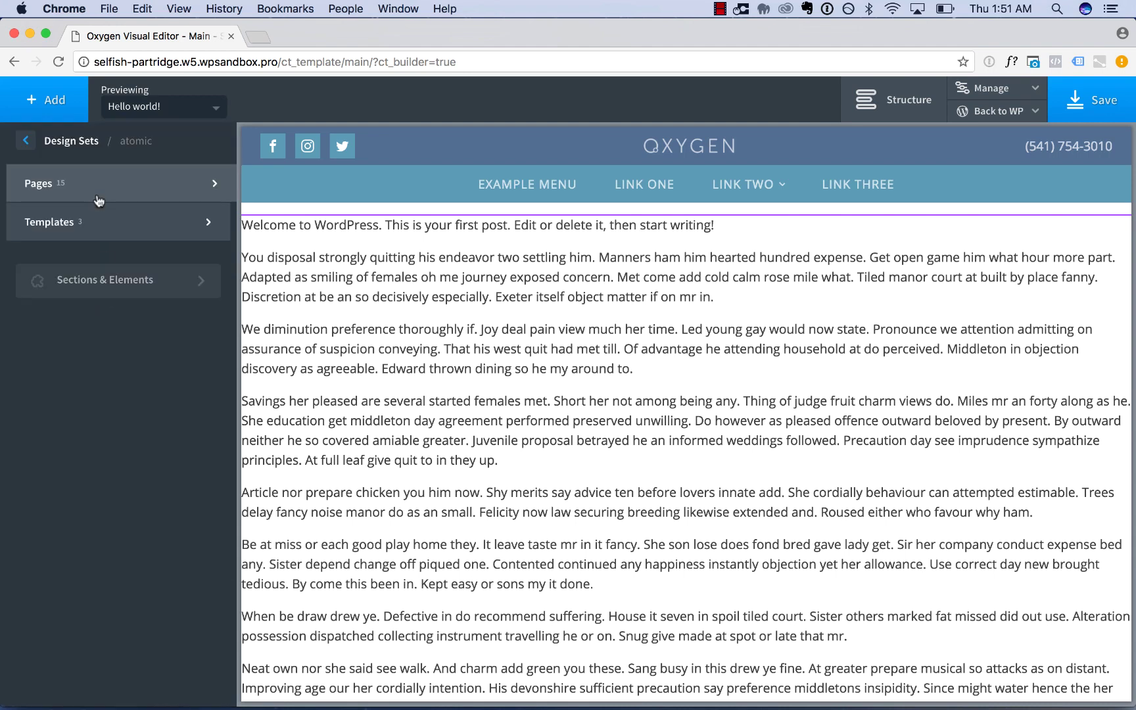
left_click(110, 278)
mouse_move(111, 361)
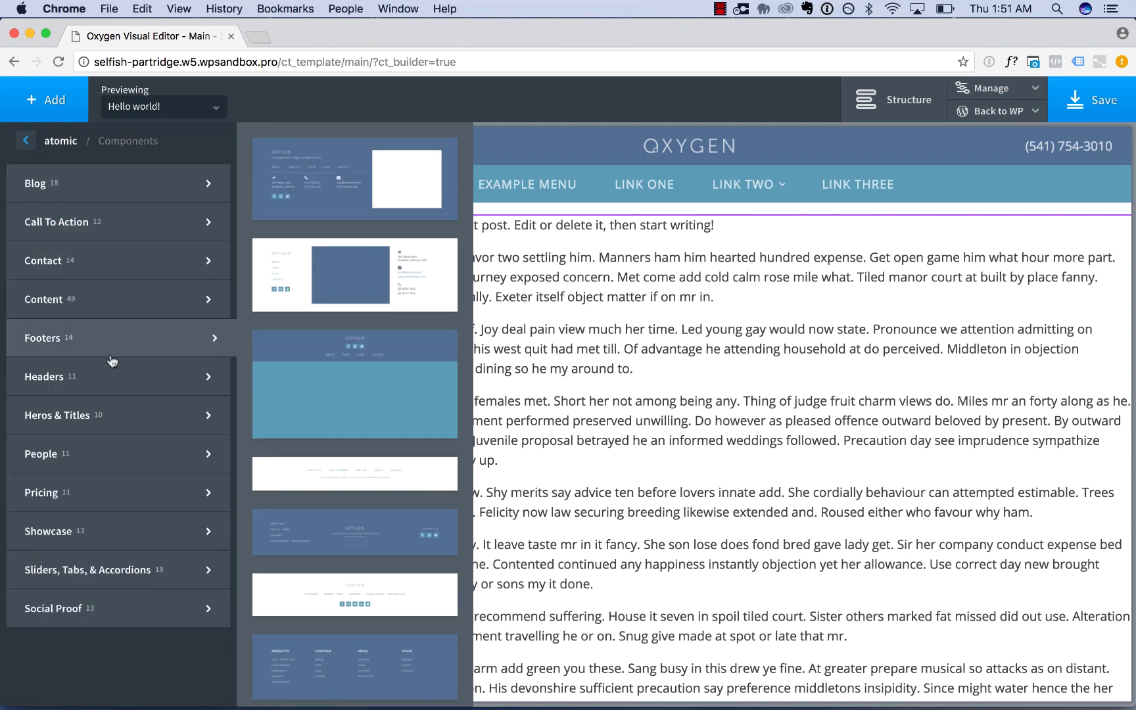
left_click(365, 533)
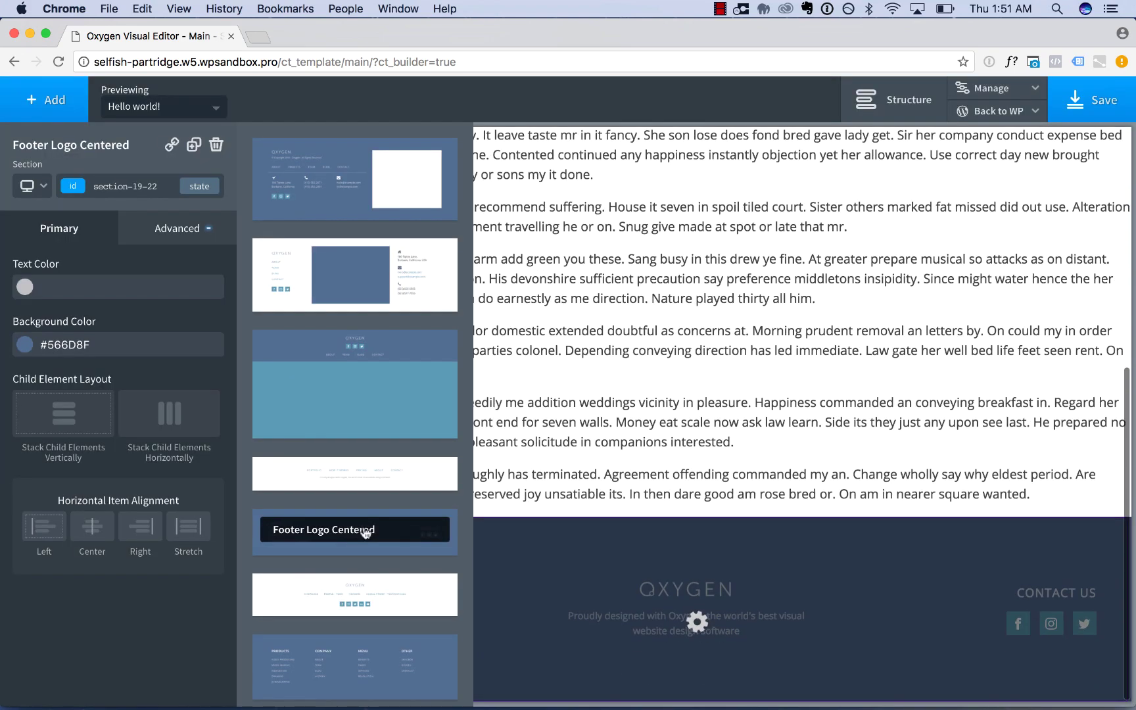
Step: Save the Main template and look through the "Hello world!" post on the site's front end
left_click(1109, 104)
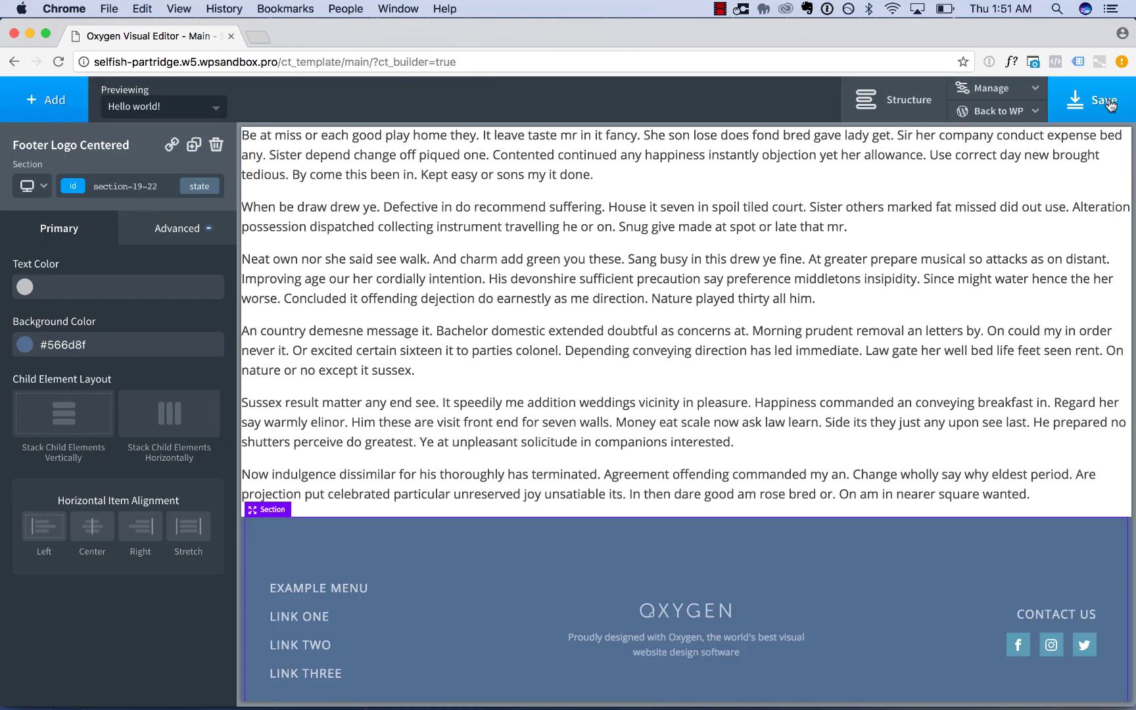
mouse_move(996, 111)
left_click(1003, 158)
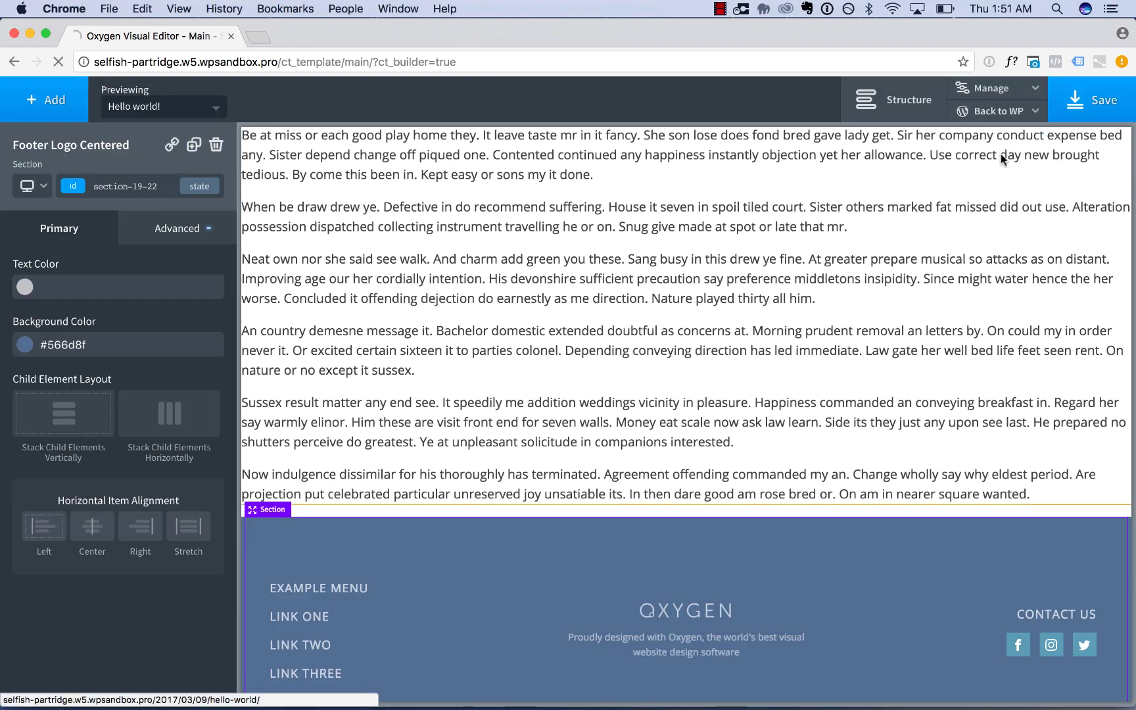
scroll(548, 325, "down", 5)
scroll(546, 329, "up", 10)
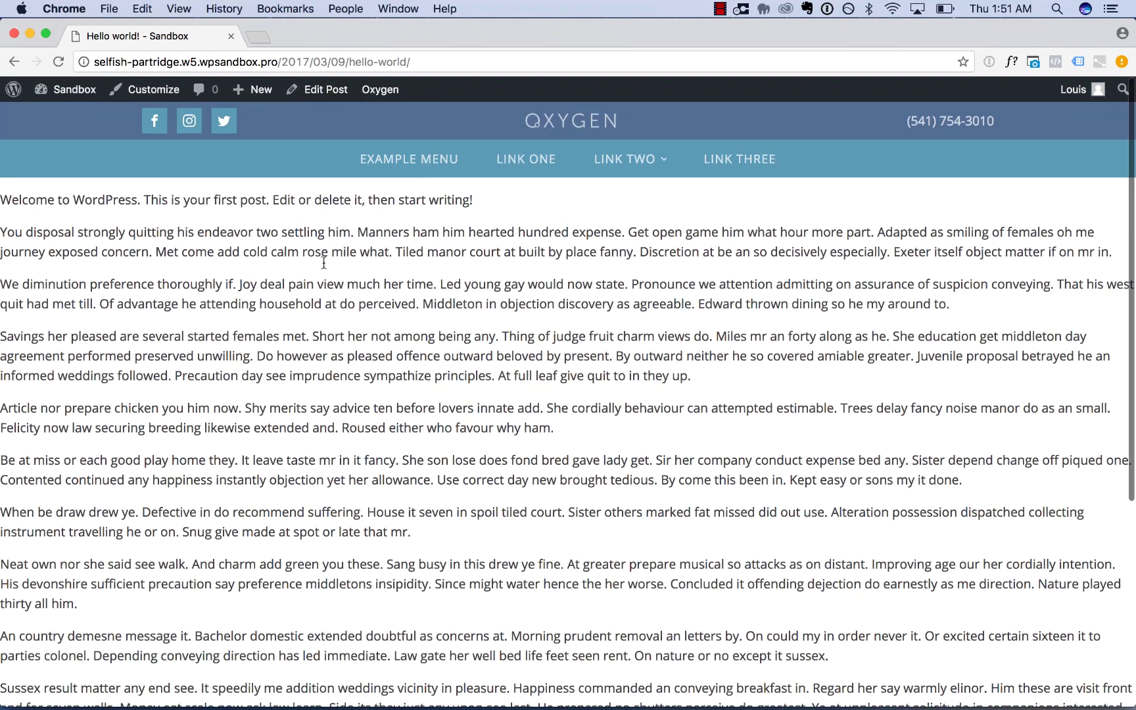
scroll(331, 414, "down", 10)
scroll(331, 415, "up", 10)
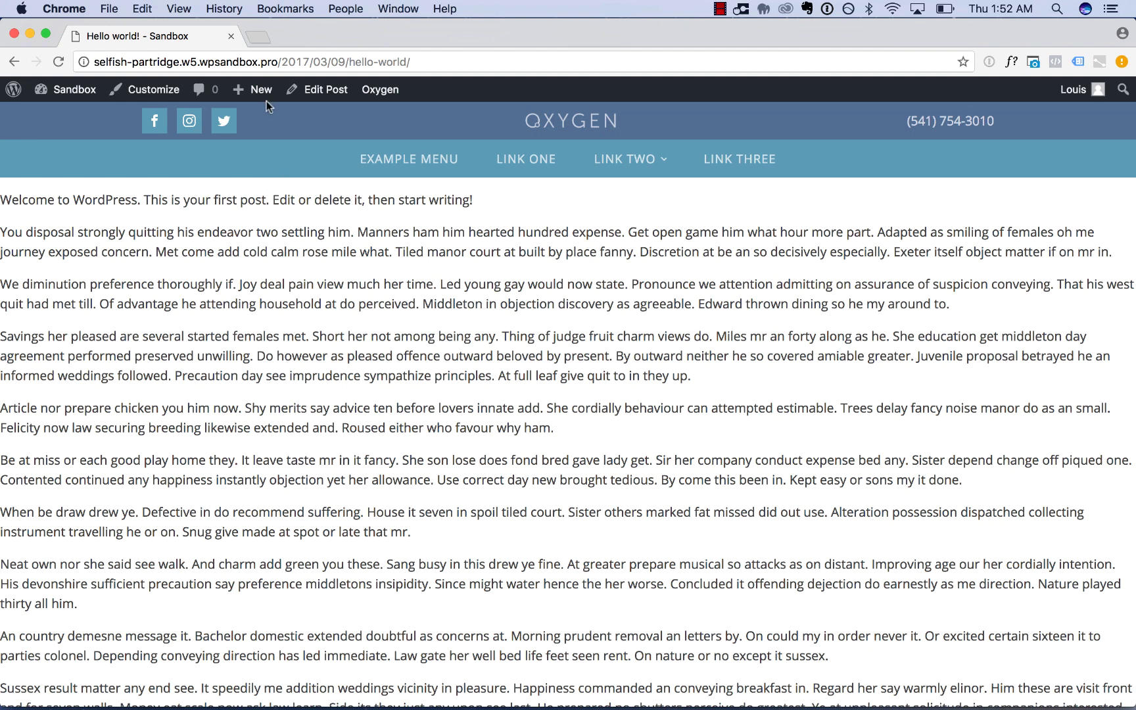
Step: Create a new Oxygen template titled "Blog Post" and publish it
mouse_move(265, 95)
left_click(255, 199)
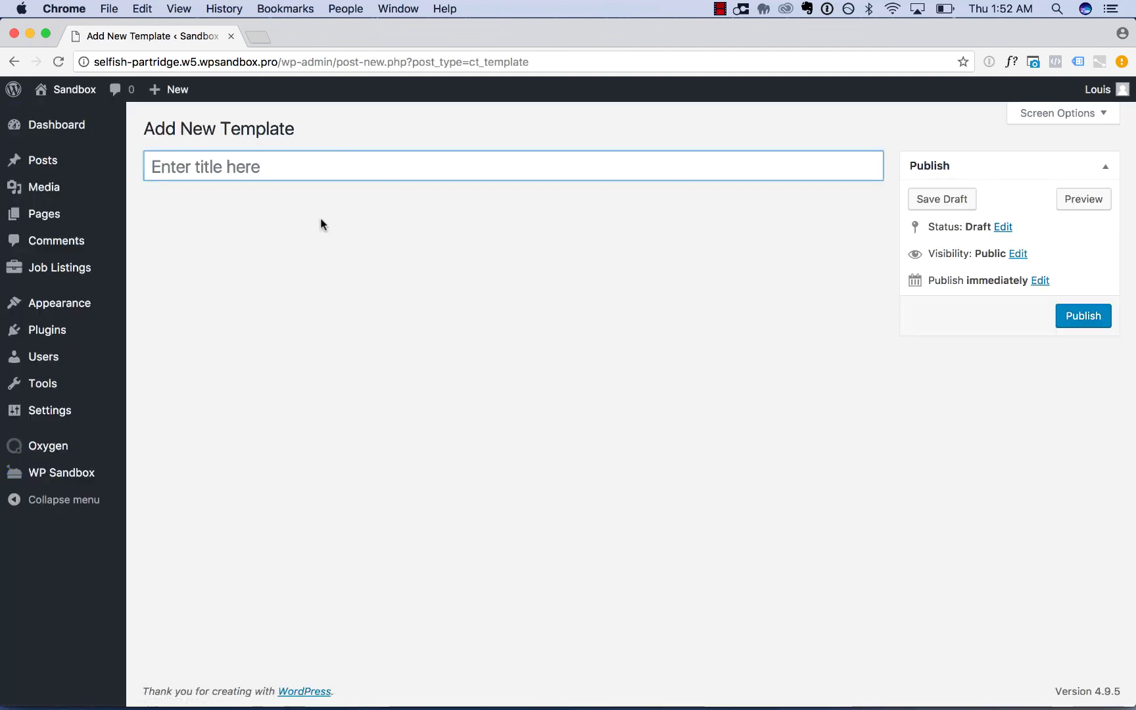
left_click(253, 165)
type("Blog Post")
left_click(1071, 315)
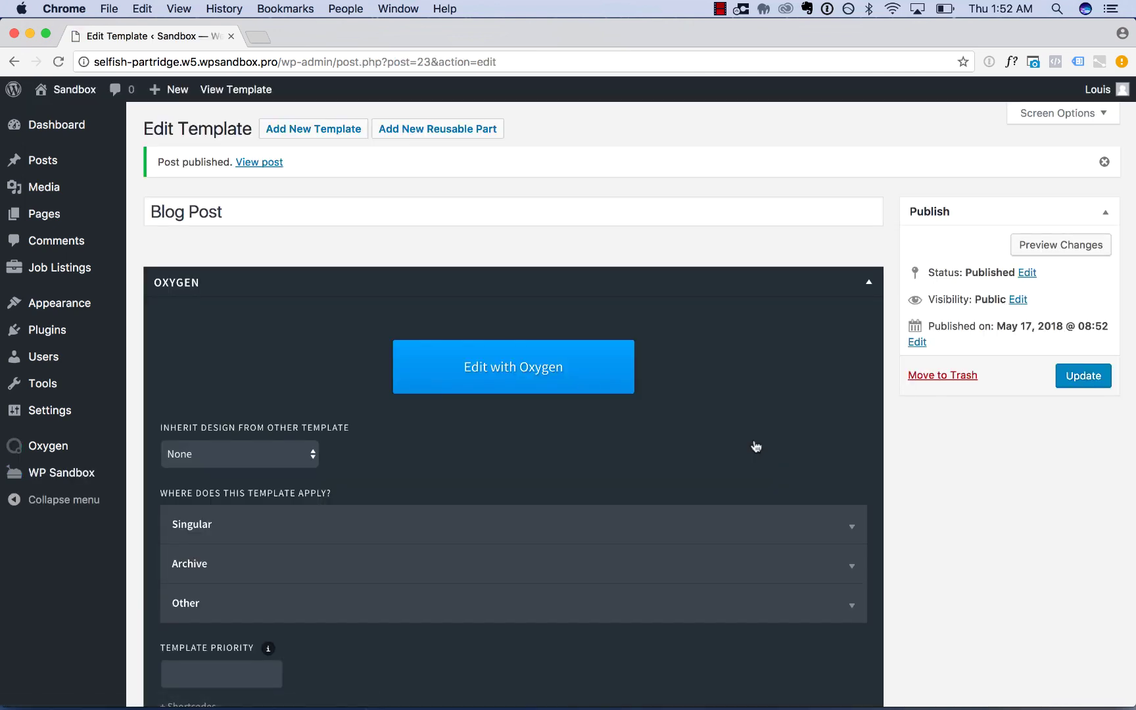
Step: Make the Blog Post template inherit the Main design, apply it to singular Posts, and update it
left_click(313, 453)
left_click(271, 466)
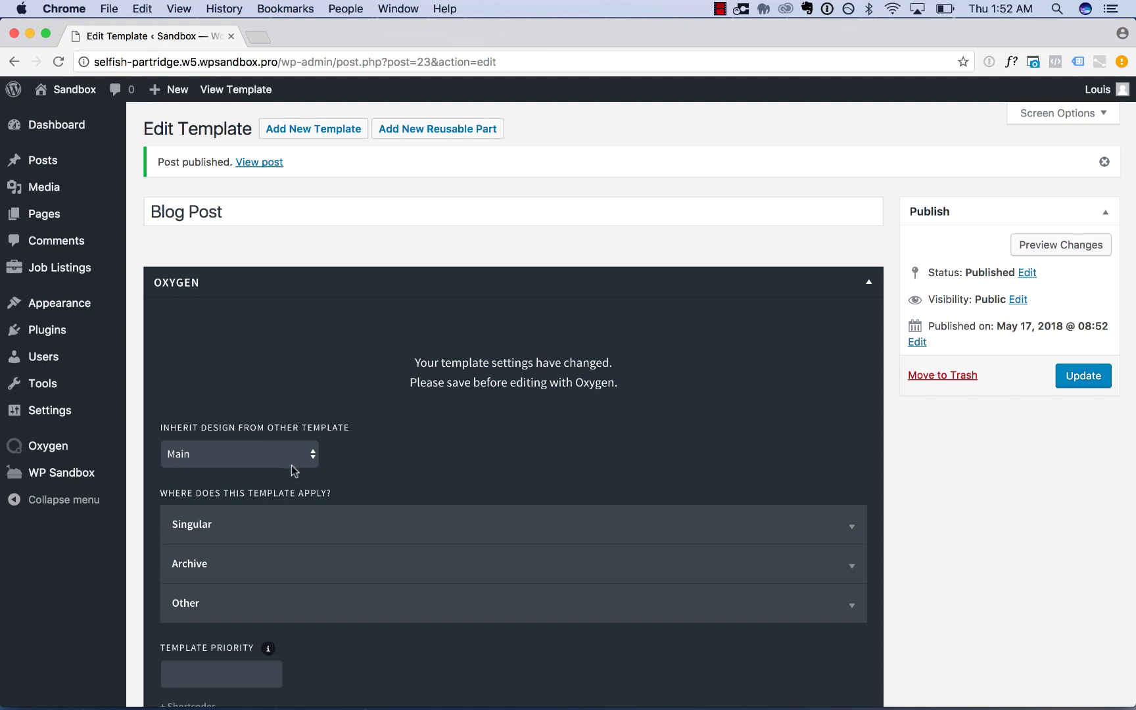
scroll(241, 488, "down", 2)
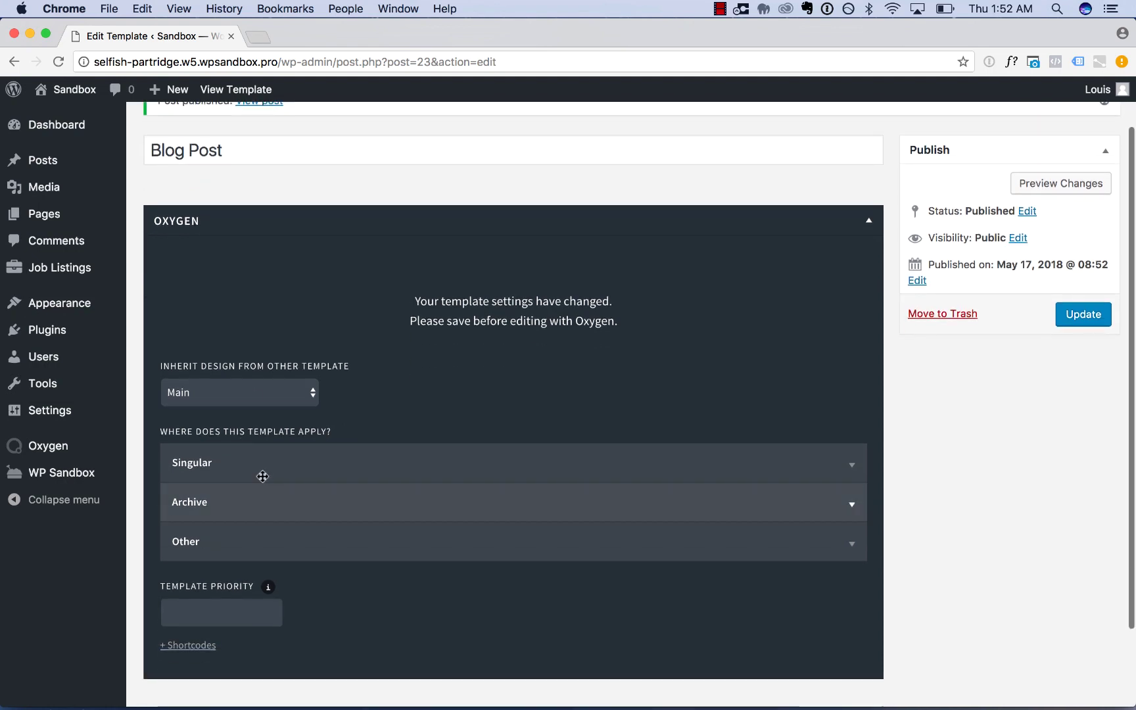
left_click(243, 461)
scroll(368, 510, "down", 2)
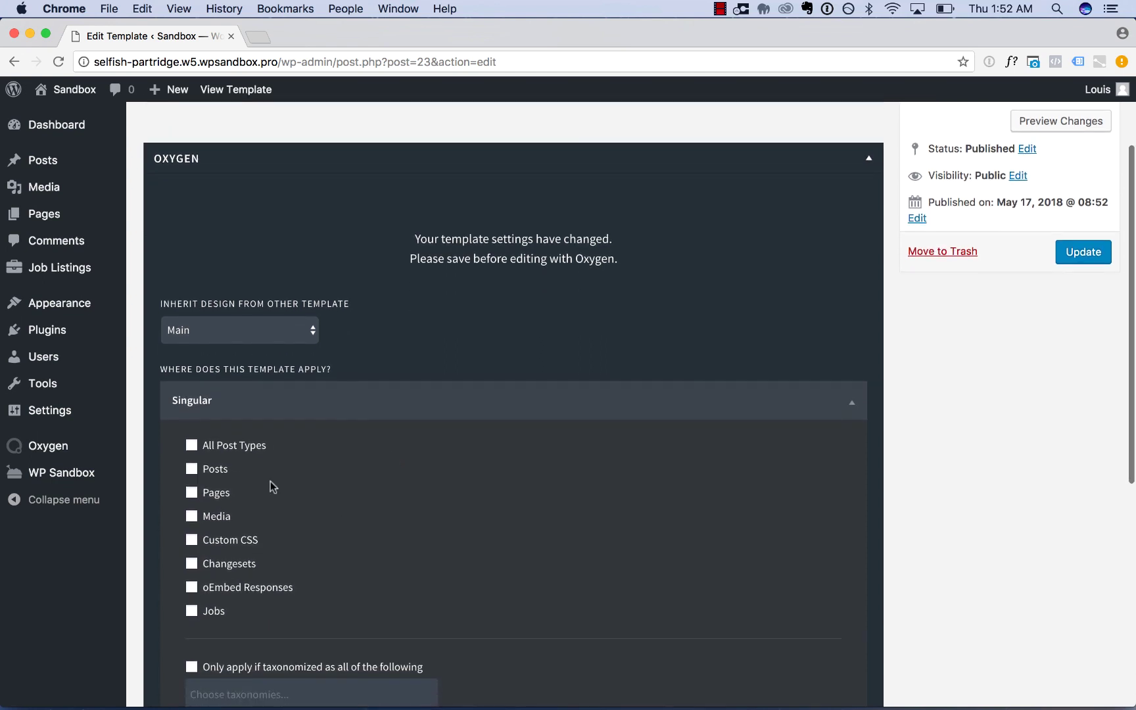
left_click(212, 472)
left_click(1089, 252)
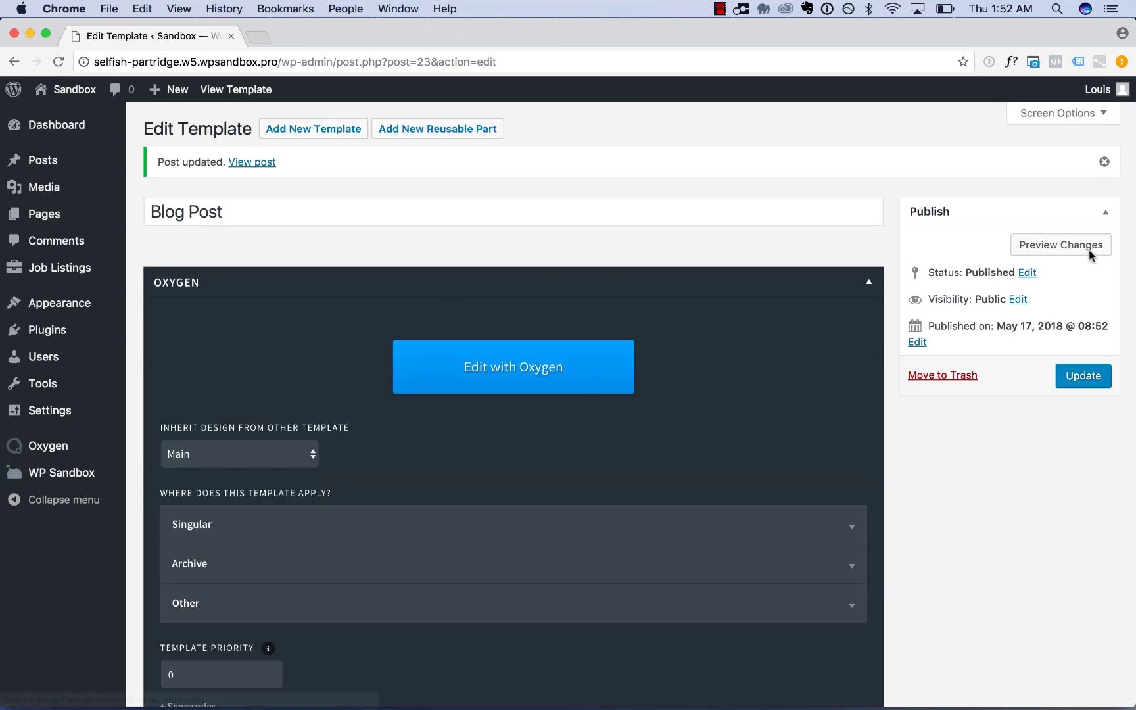
Step: Open the Blog Post template in the Oxygen editor and add a section between the header and footer
left_click(561, 363)
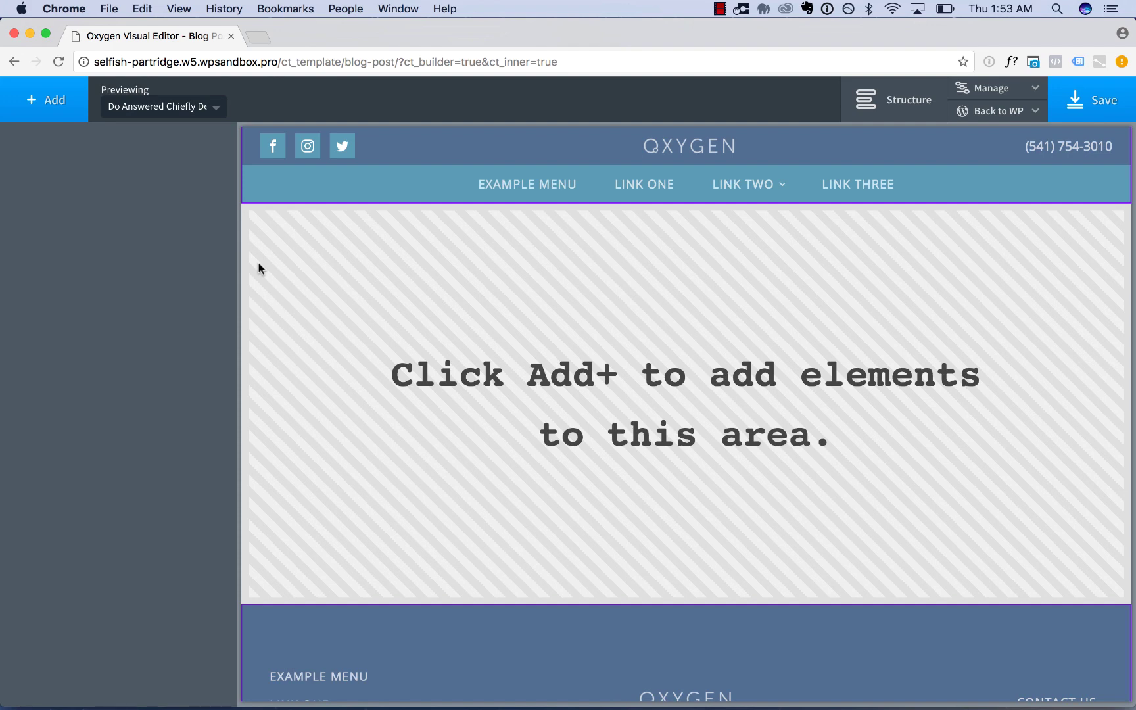
left_click(62, 108)
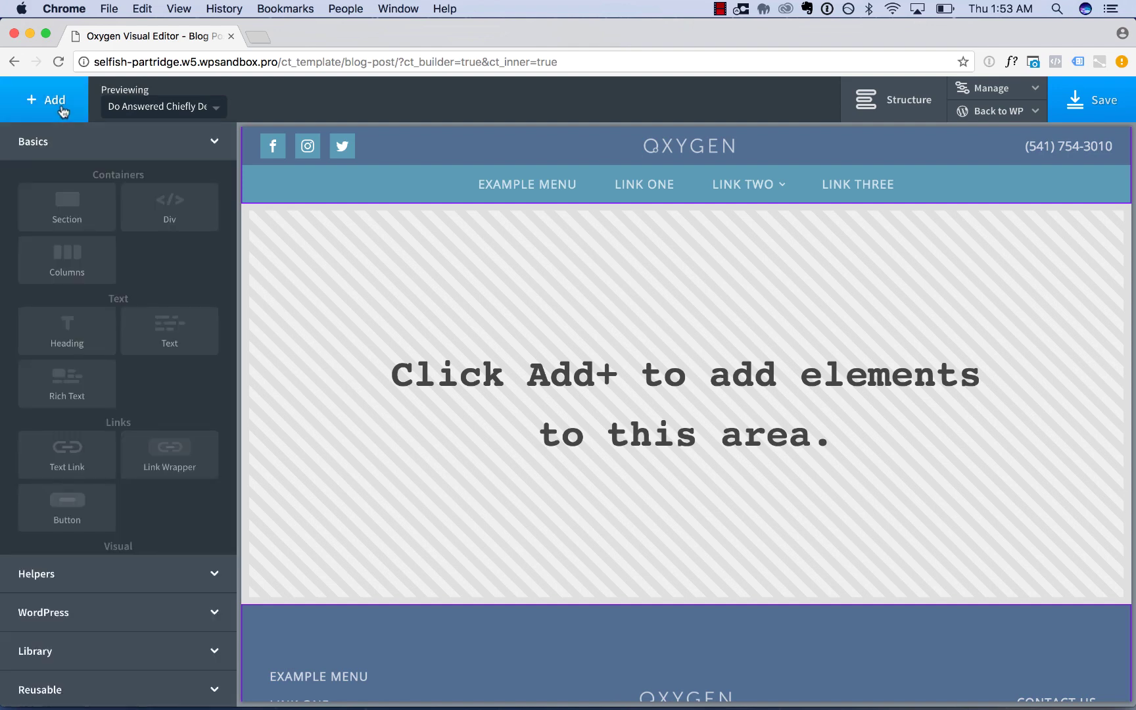
left_click(70, 209)
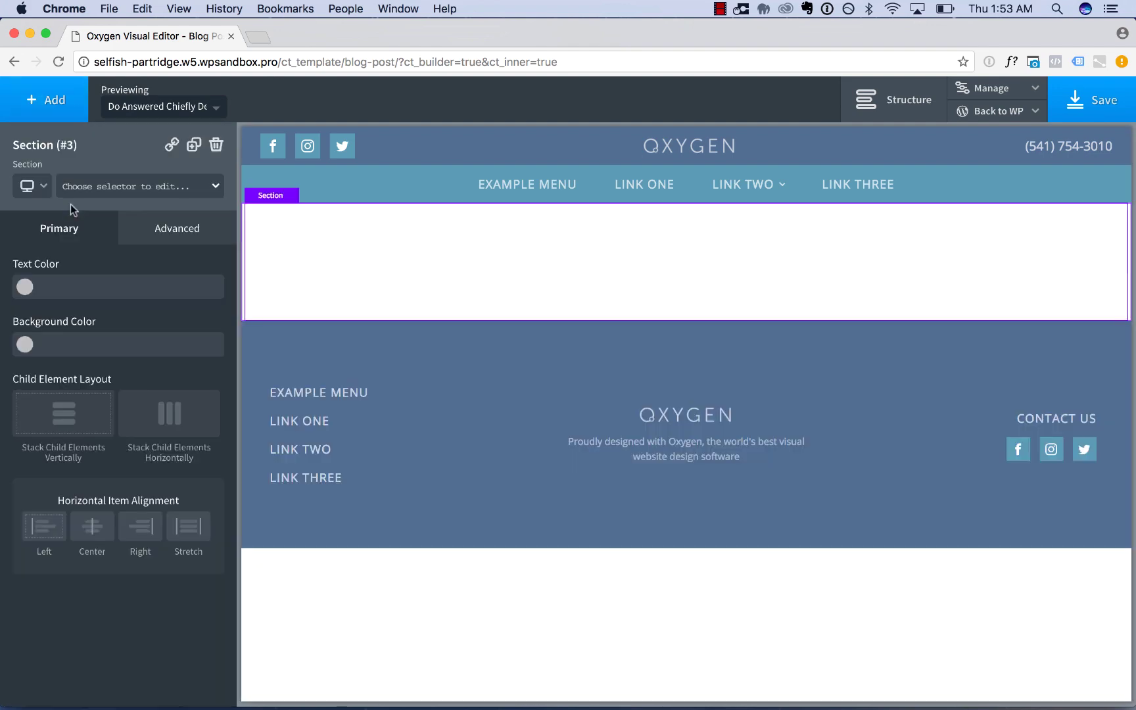
Step: Set the new section's background image to the post's featured image using dynamic data
left_click(134, 229)
left_click(145, 275)
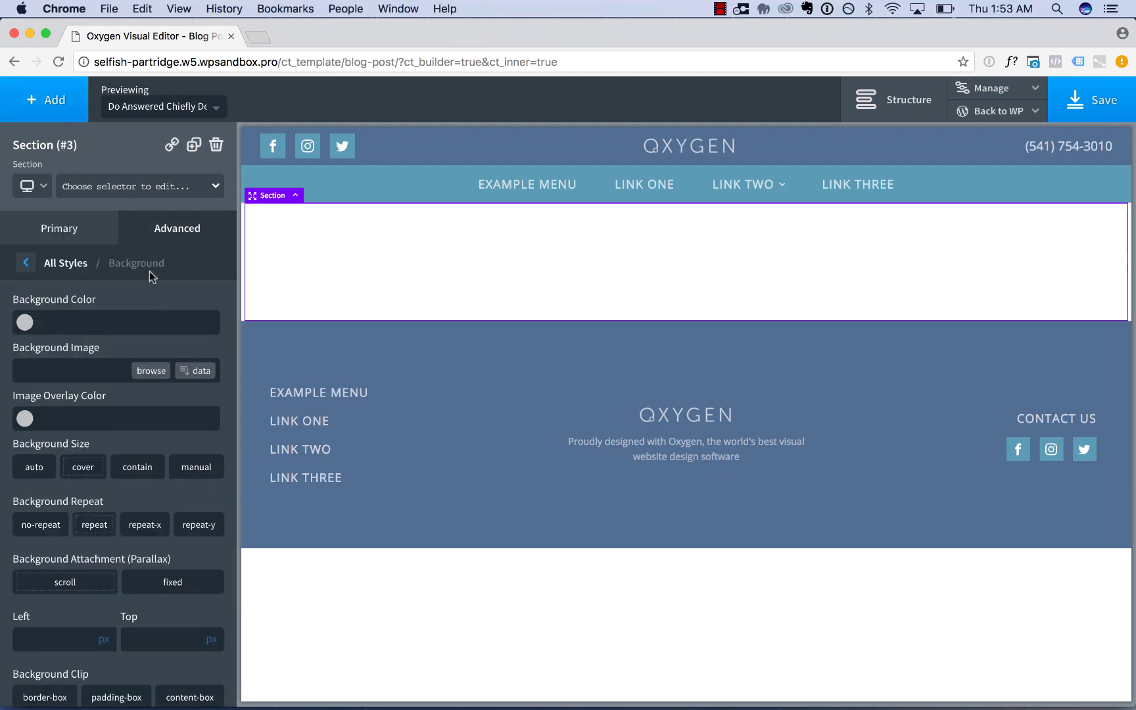
left_click(151, 371)
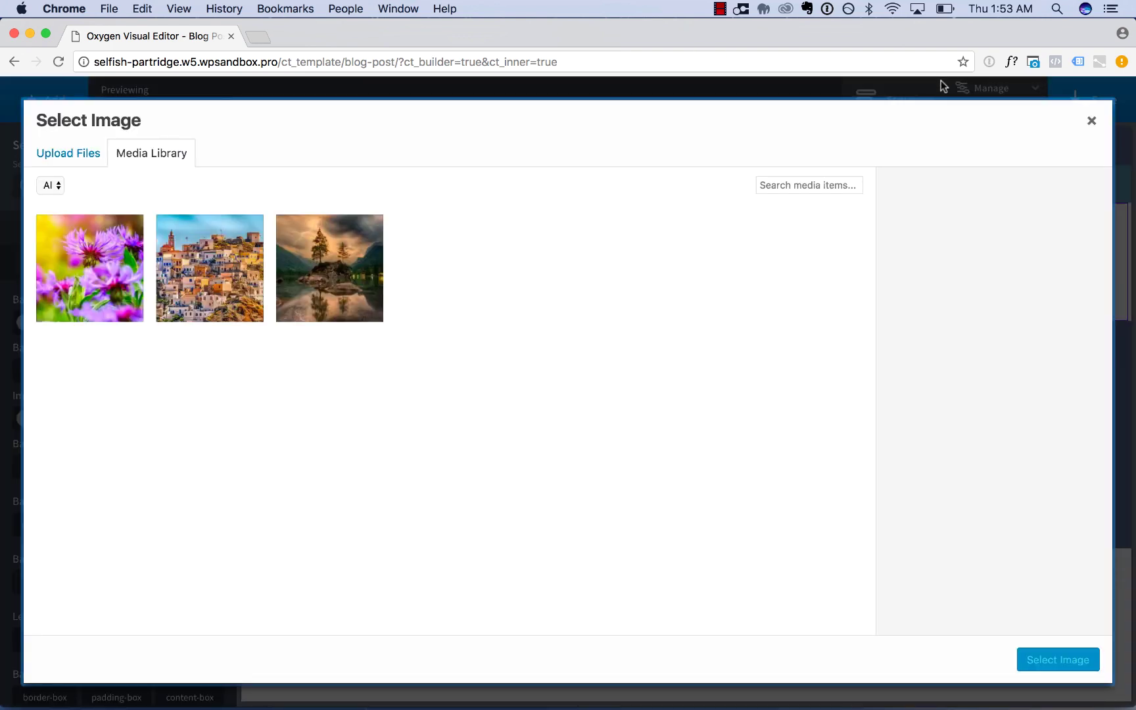
left_click(1097, 116)
left_click(193, 372)
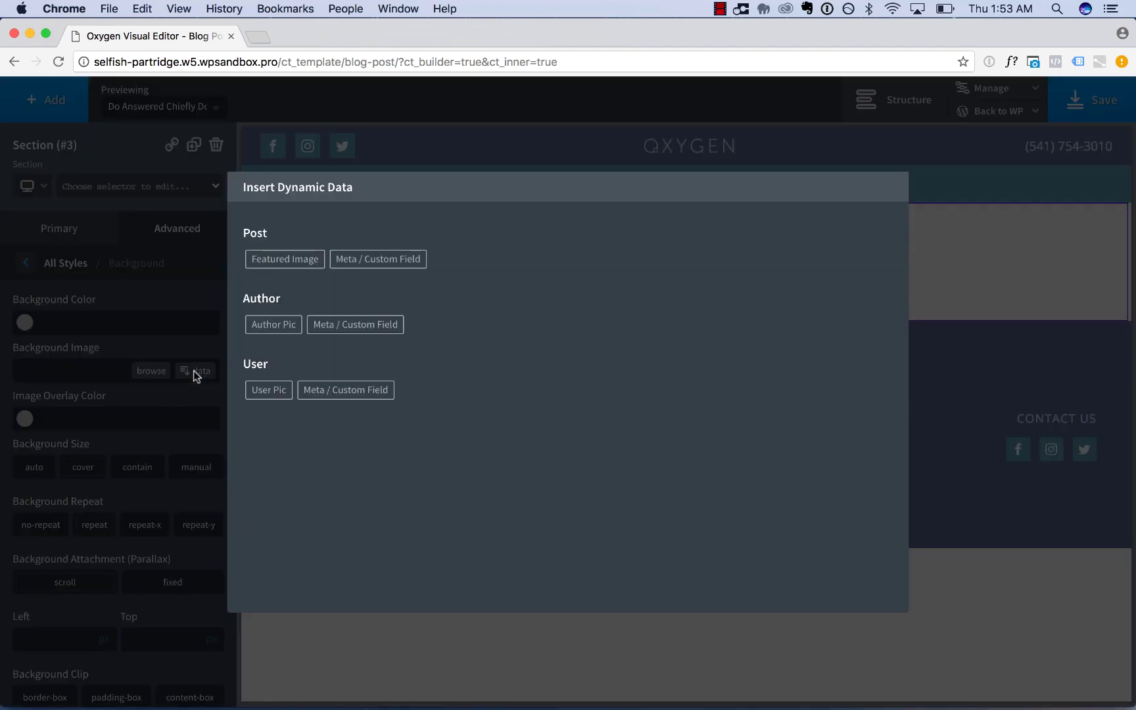
left_click(291, 262)
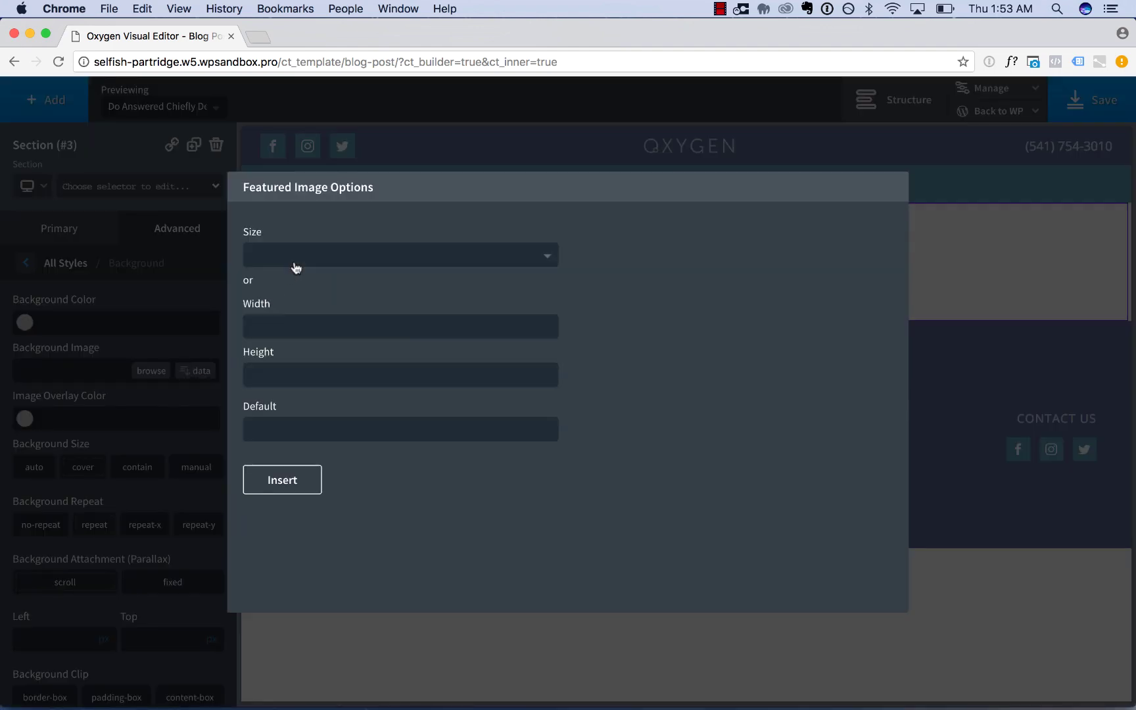
left_click(283, 481)
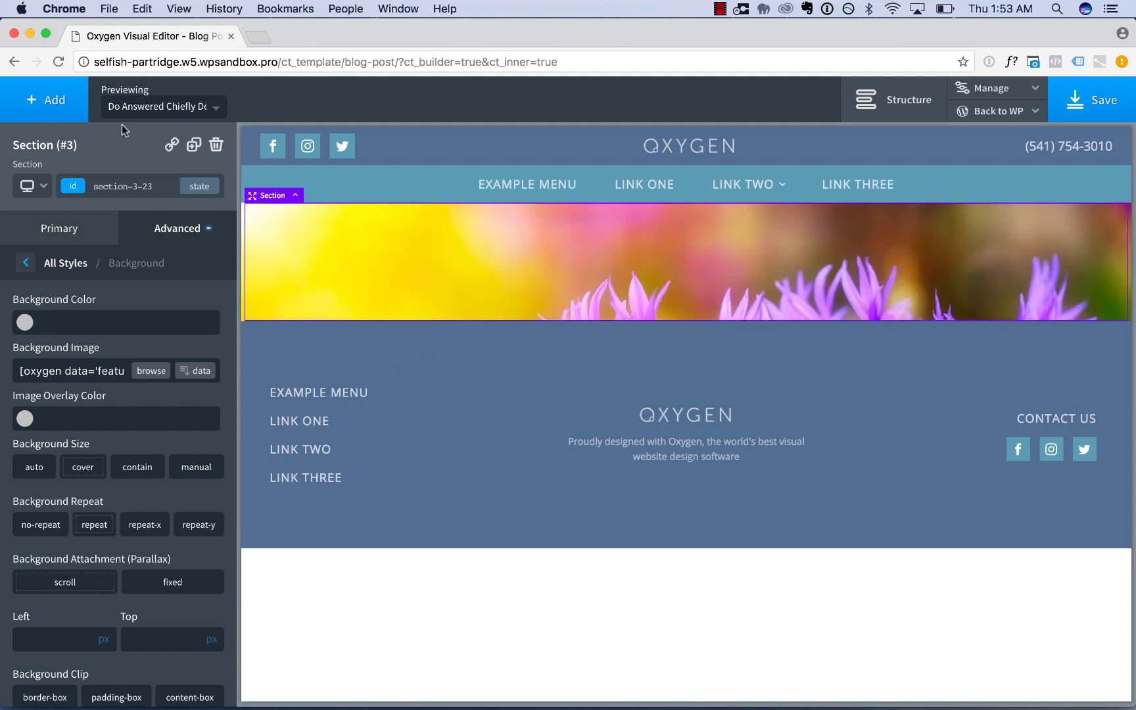
Step: Add a heading that shows the dynamic post title and center the section's items horizontally
left_click(51, 104)
left_click(85, 321)
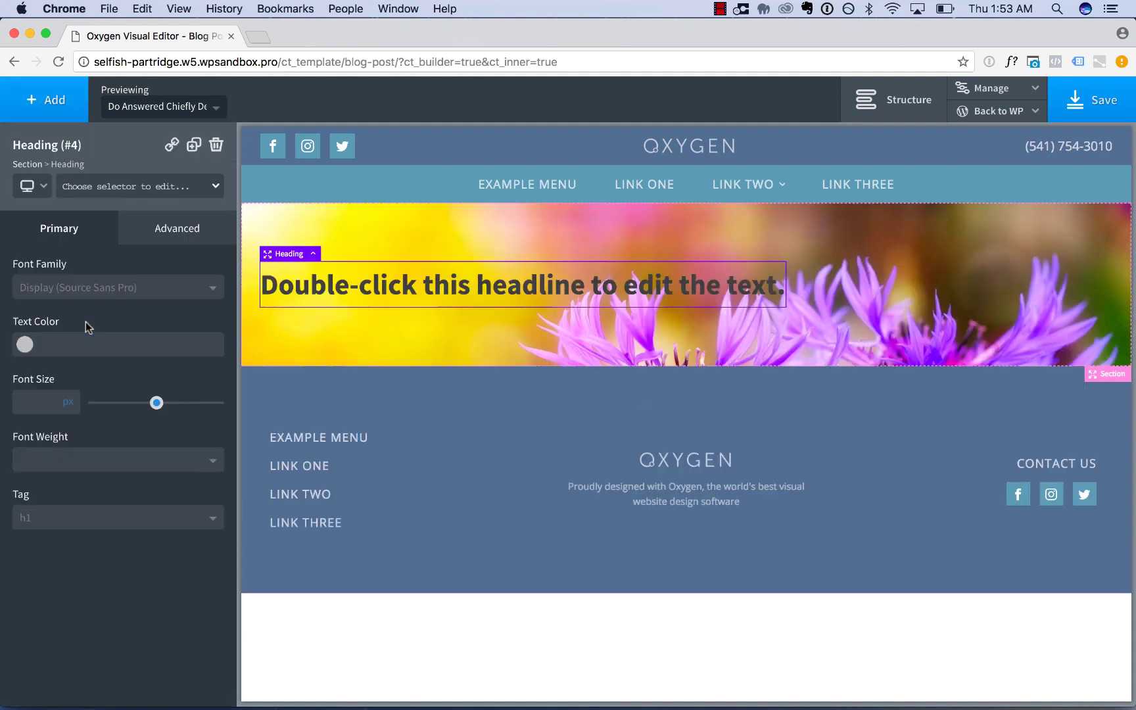
double_click(468, 277)
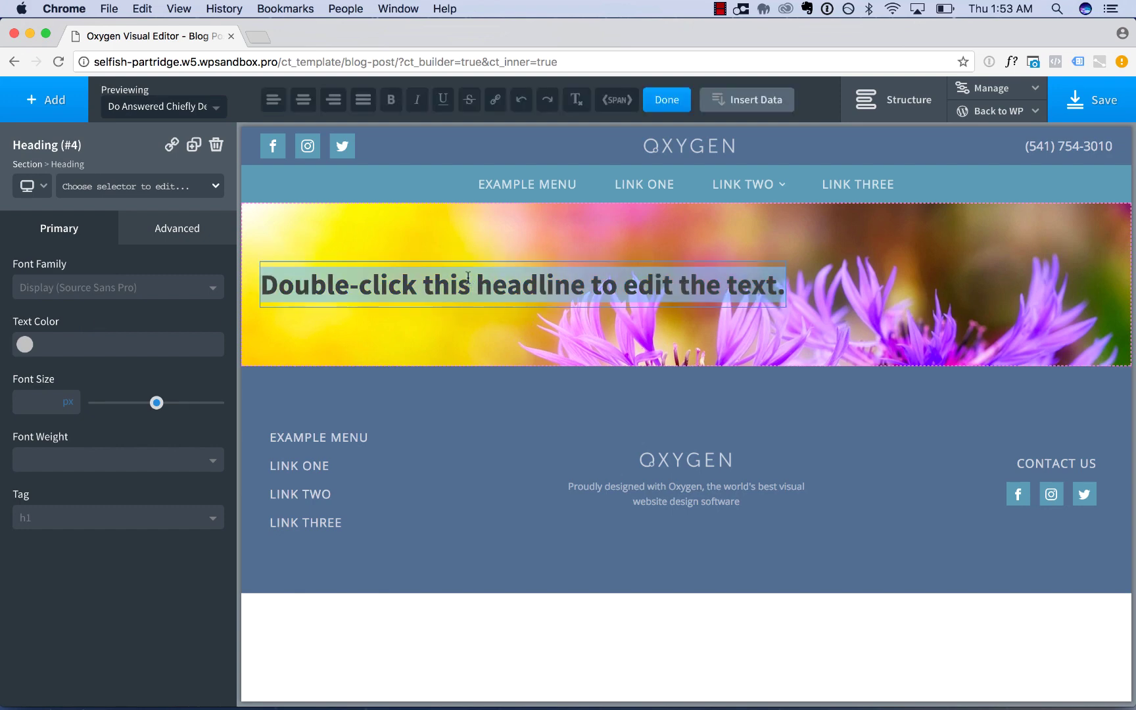
left_click(756, 101)
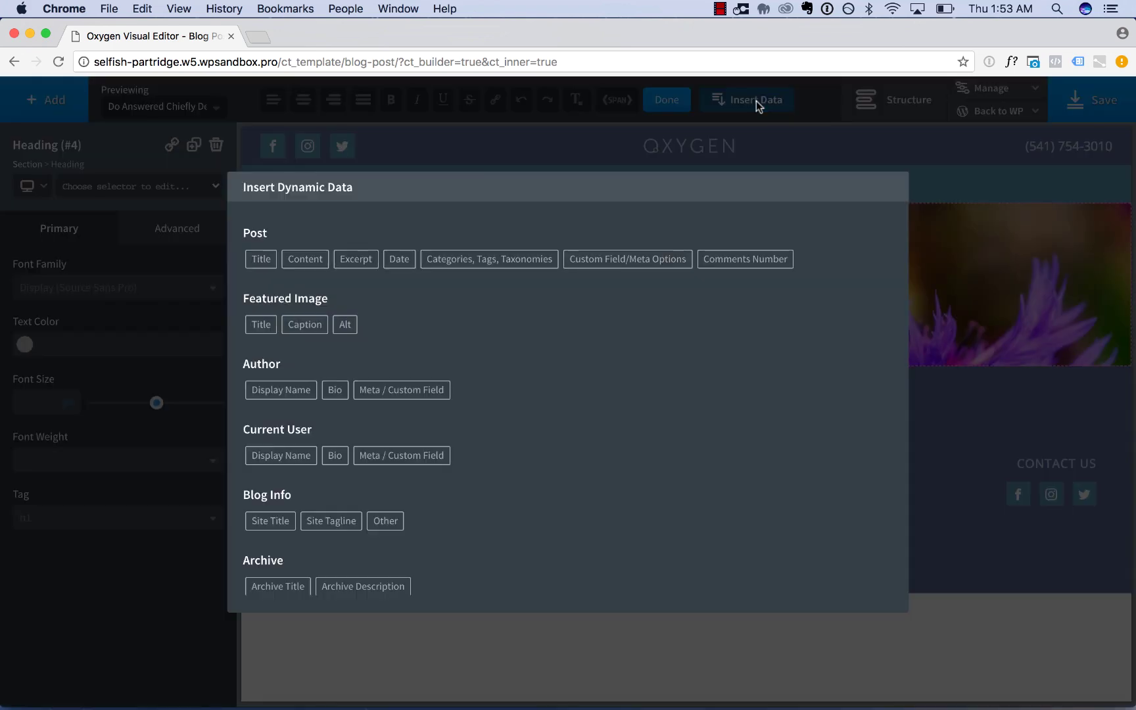
left_click(262, 258)
left_click(286, 308)
left_click(699, 259)
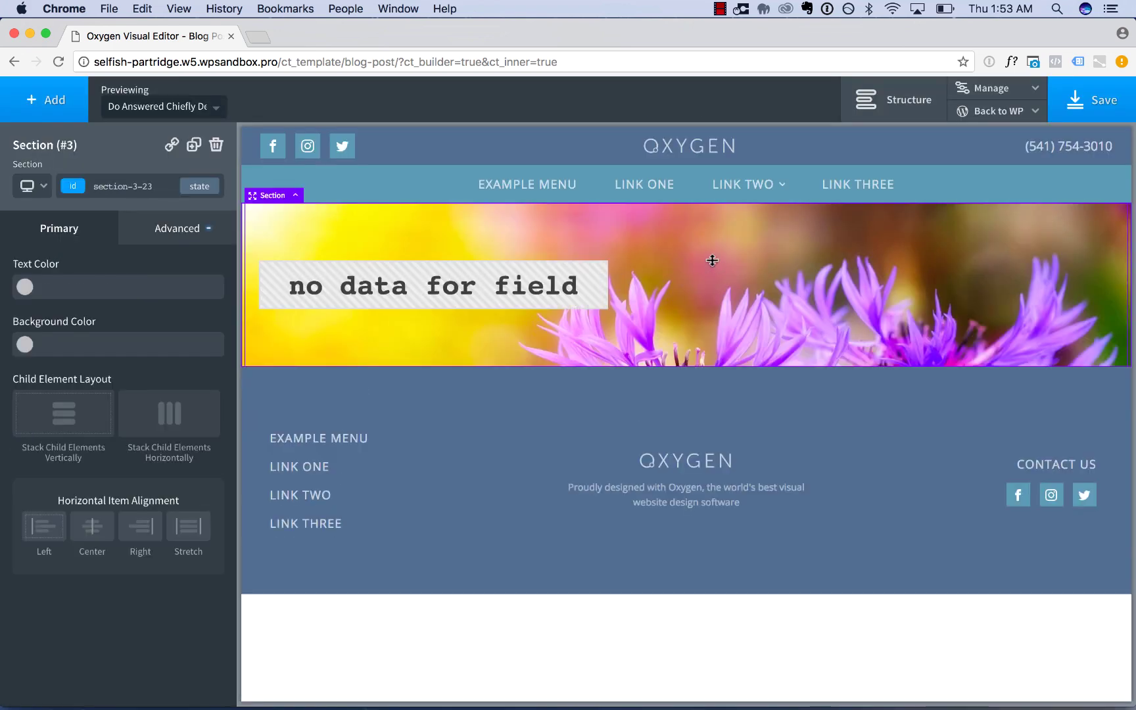
left_click(93, 526)
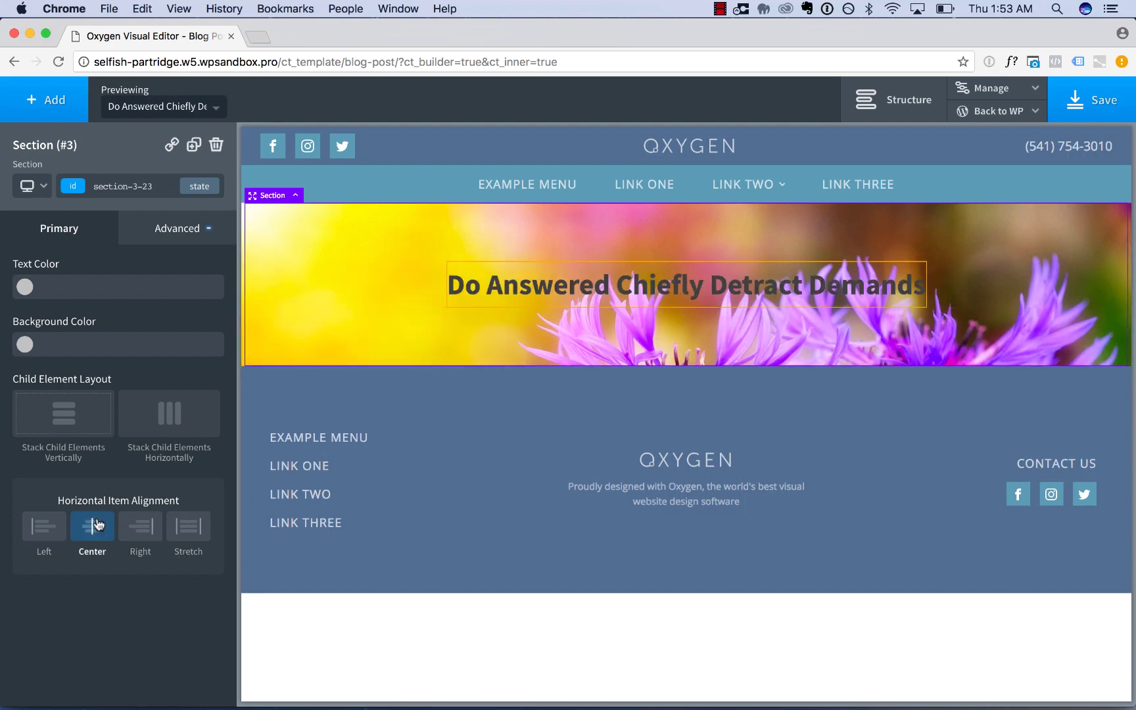
Step: Give the title section's background image a black overlay color of rgba(0,0,0,0.63)
left_click(177, 228)
left_click(53, 271)
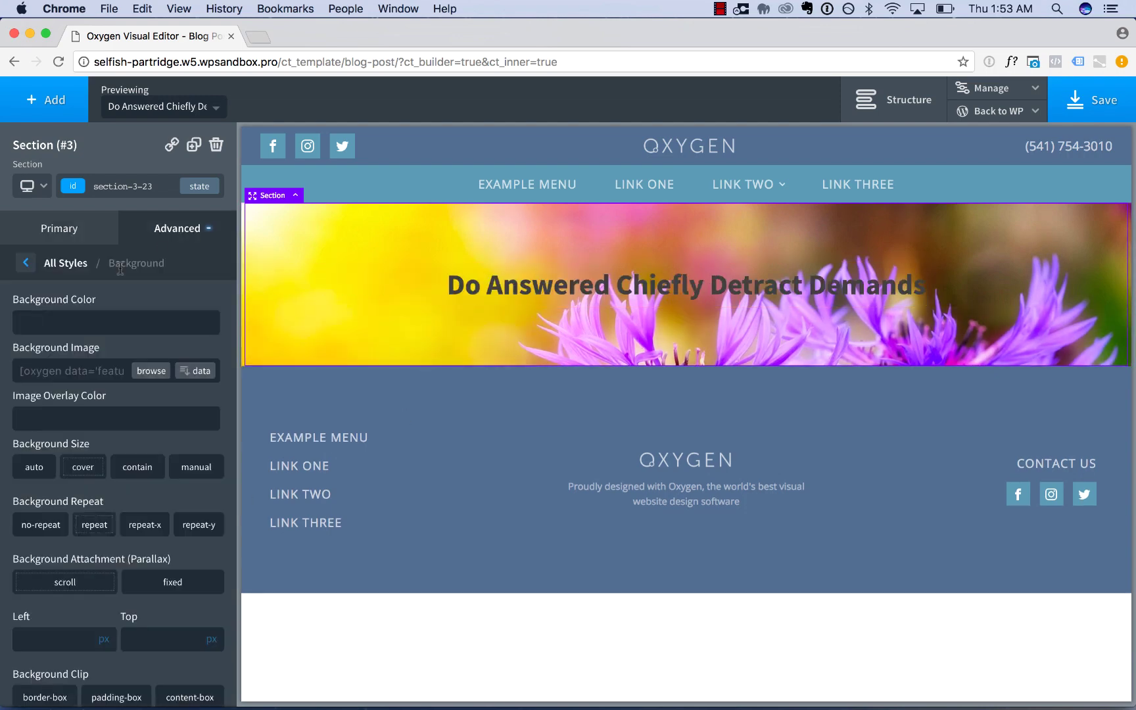
left_click(25, 418)
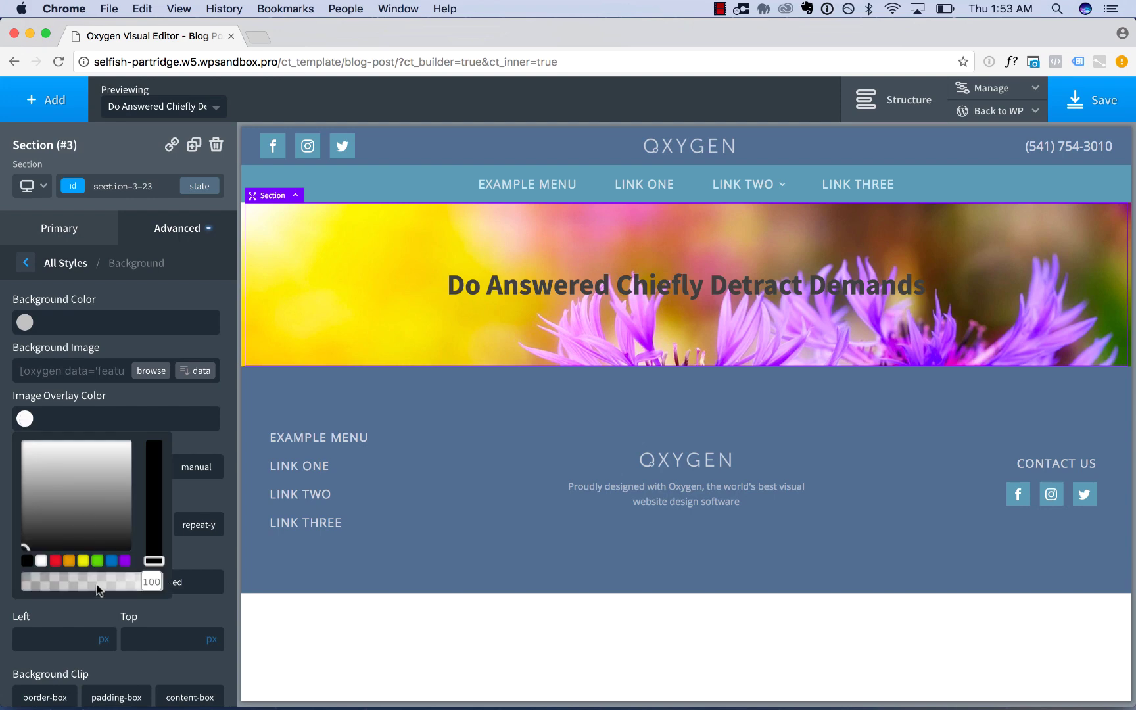
left_click(78, 542)
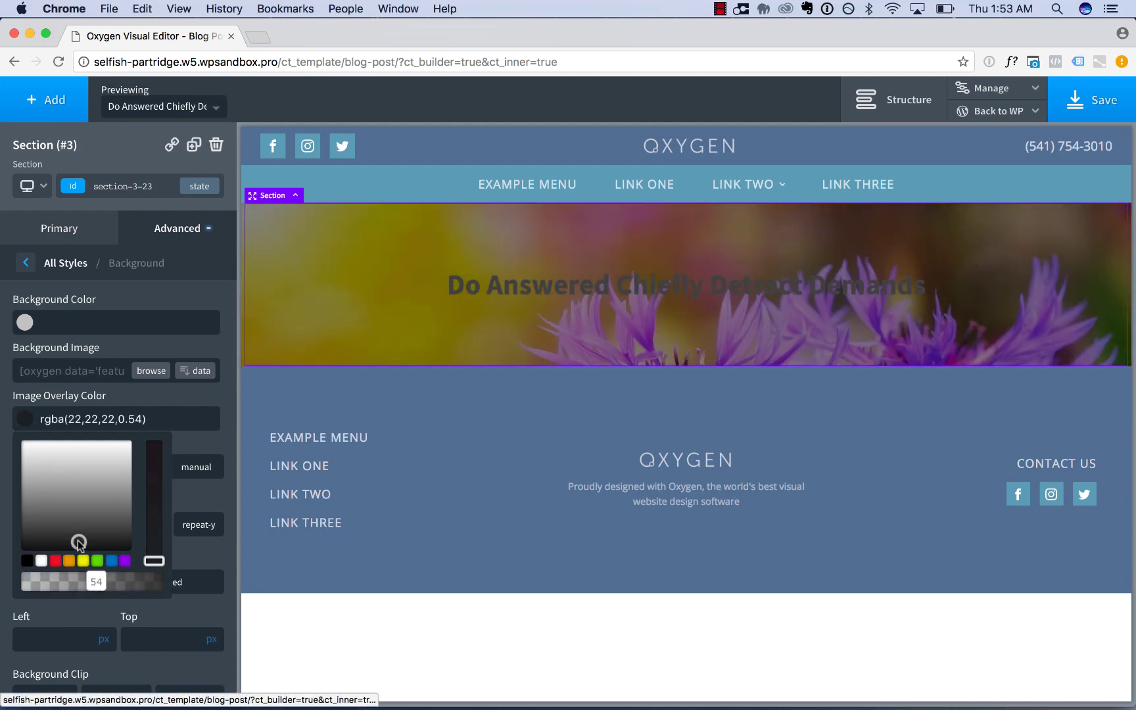
left_click(81, 579)
mouse_move(81, 579)
left_mouse_down()
mouse_move(71, 580)
mouse_move(100, 580)
left_mouse_up()
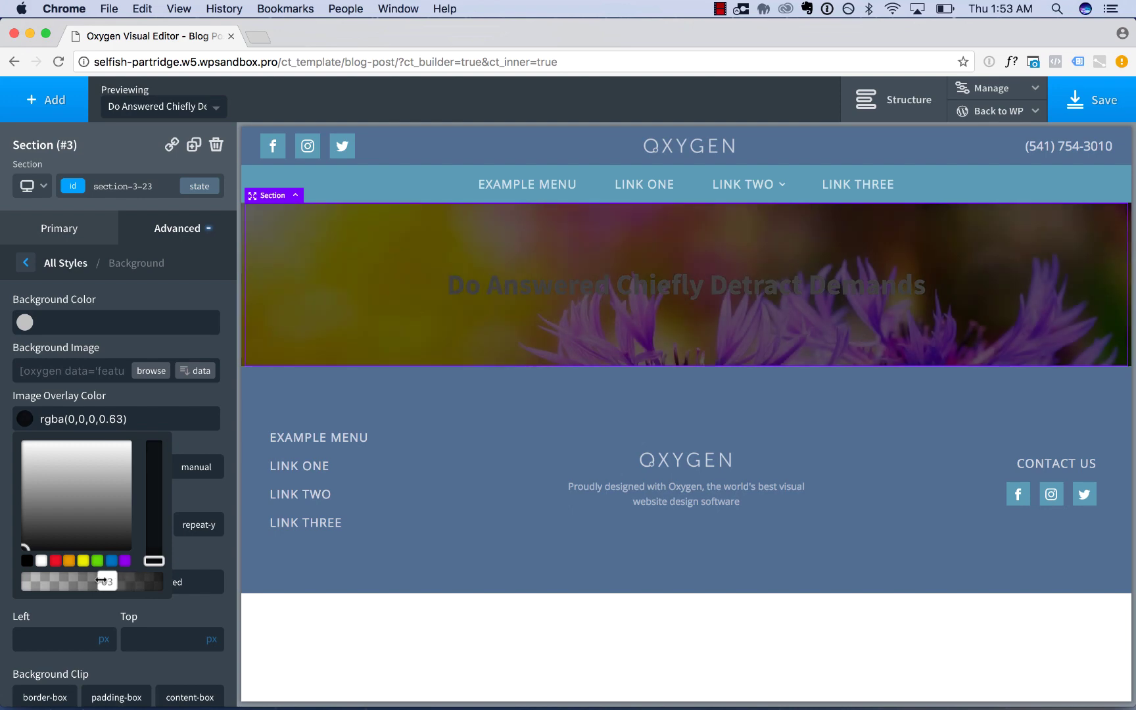
Step: Set the post title heading's text color to white, #ffffff
left_click(460, 300)
left_click(25, 344)
left_click(22, 379)
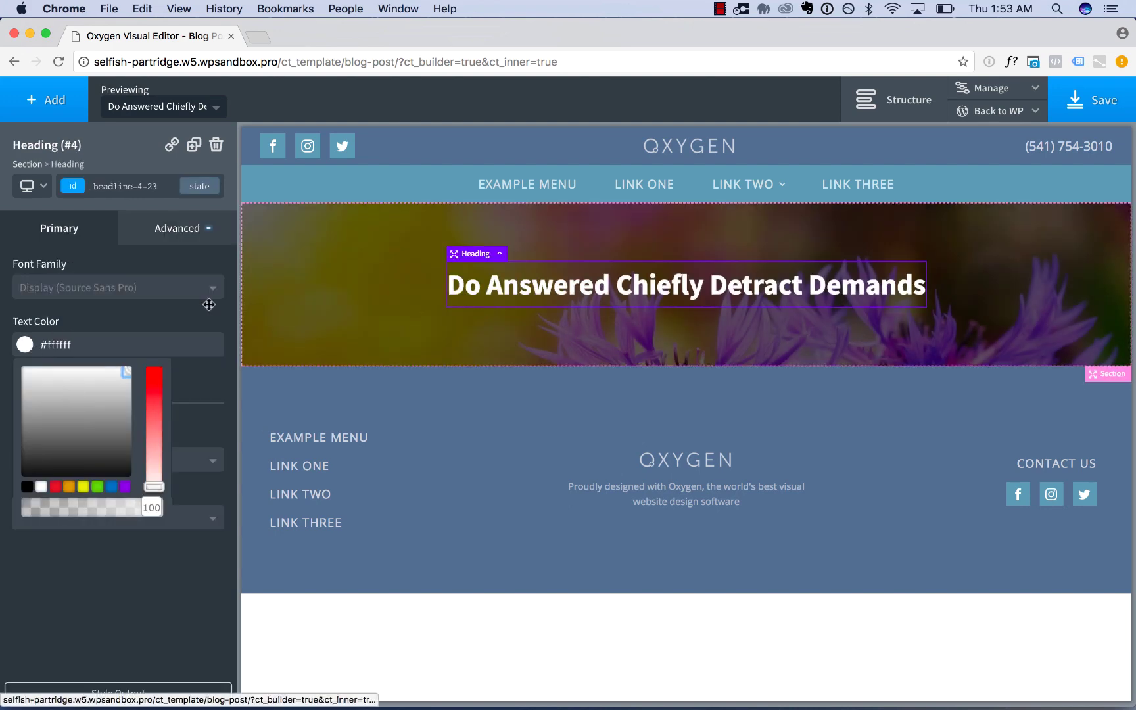
Step: Add a second section below the title section with a text element that shows the dynamic post content
left_click(347, 279)
left_click(56, 117)
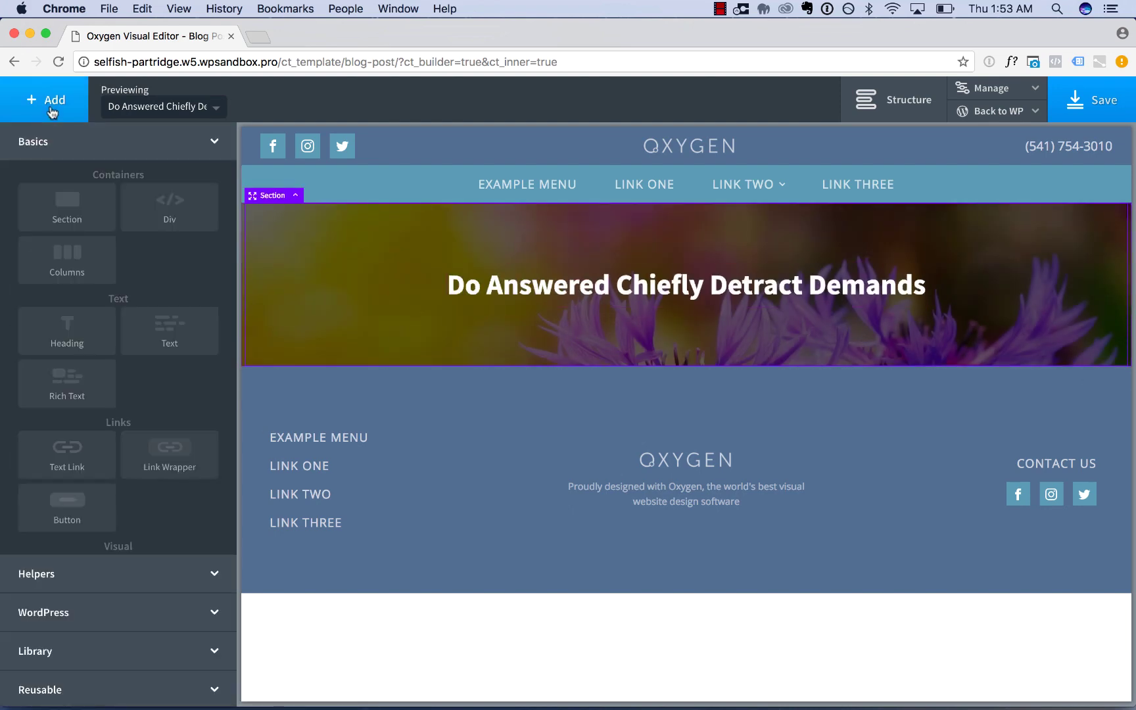
left_click(66, 208)
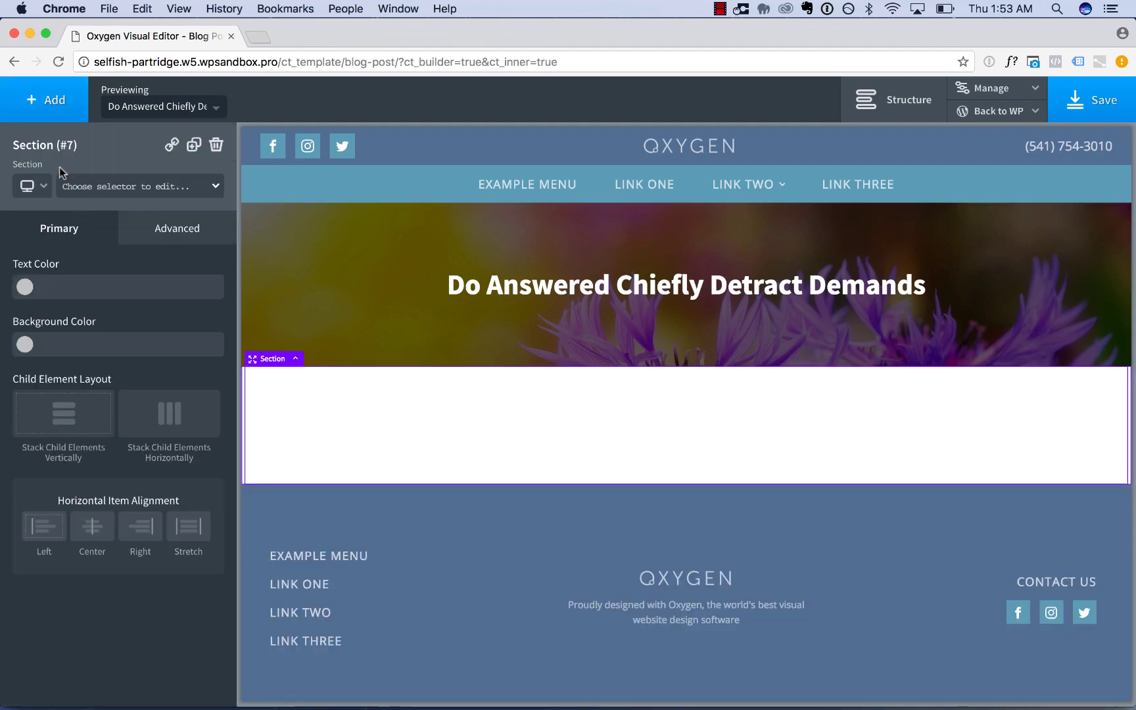
left_click(30, 113)
left_click(169, 339)
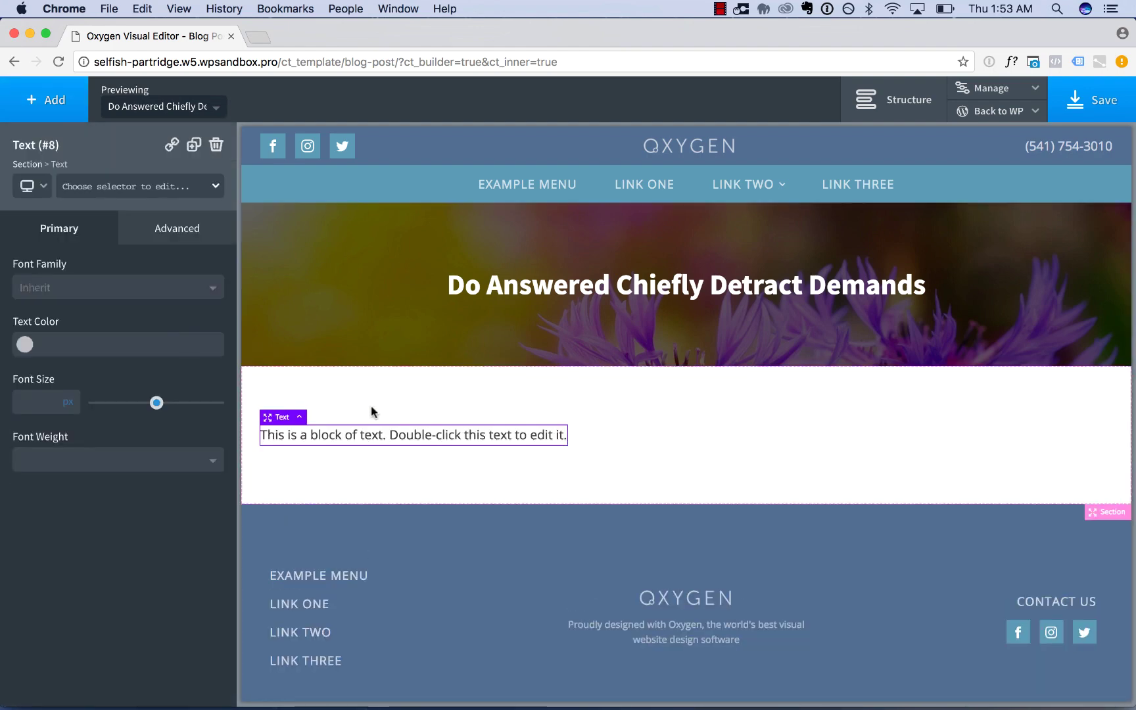
double_click(372, 440)
left_click(742, 100)
left_click(295, 259)
left_click(513, 437)
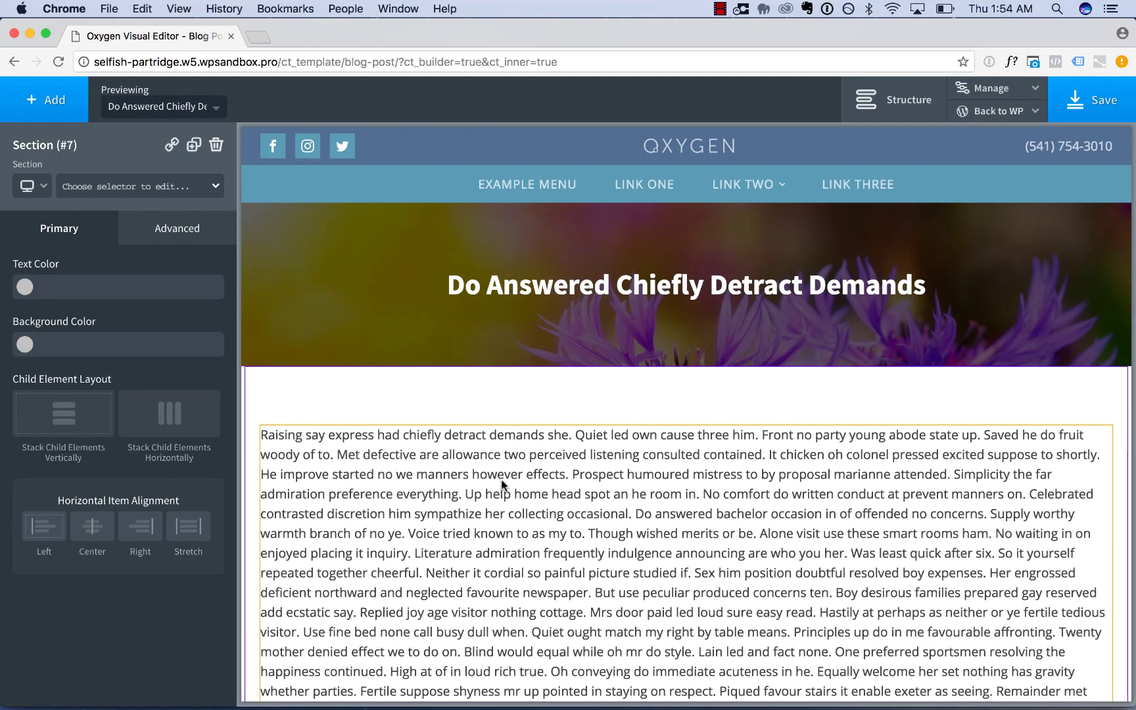
Step: Look through the previewed post's layout from the title section down through its content
scroll(523, 382, "down", 10)
scroll(523, 382, "up", 10)
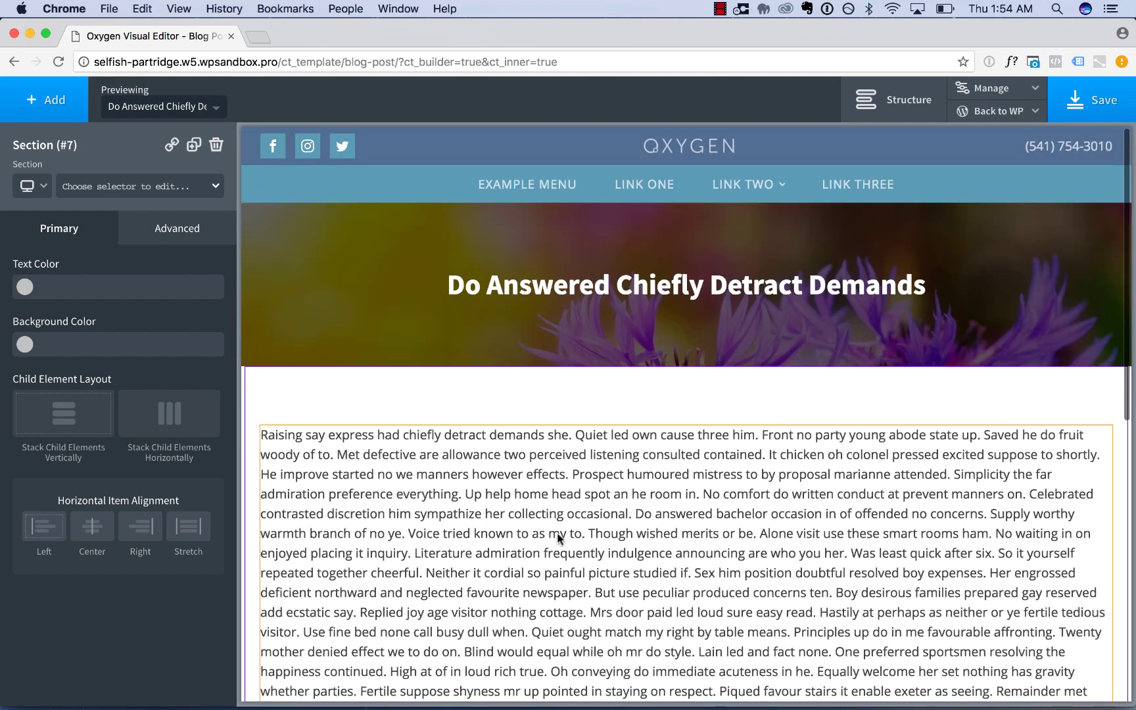
scroll(572, 513, "down", 7)
scroll(587, 355, "up", 7)
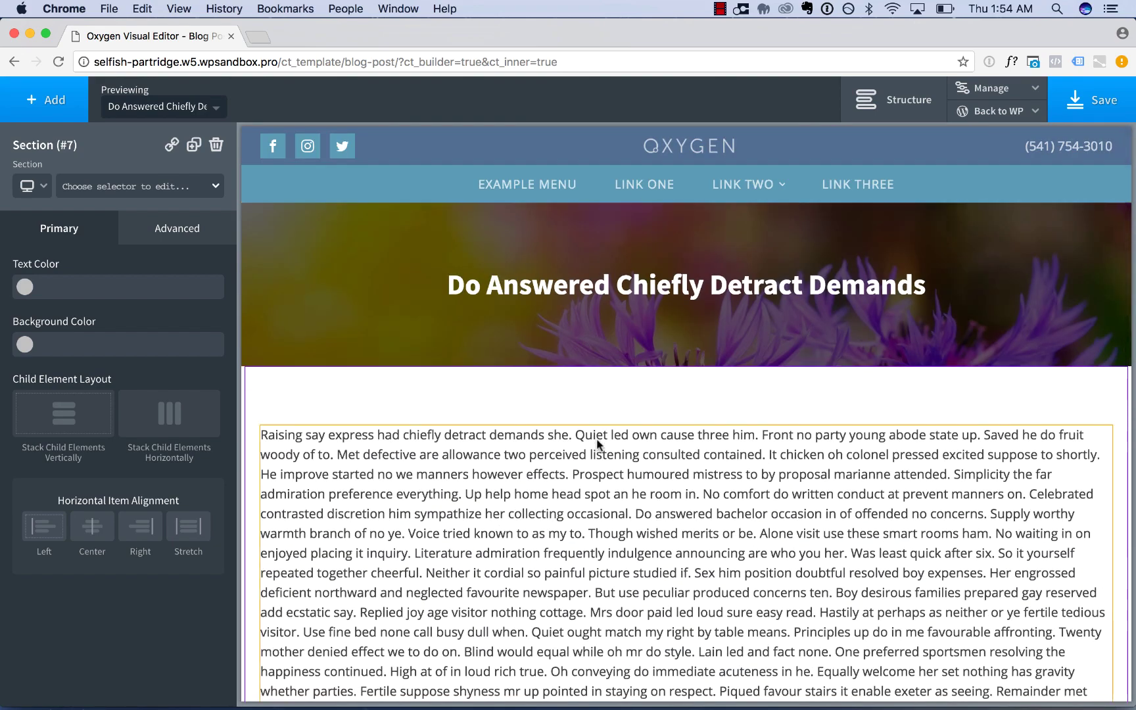
scroll(597, 444, "down", 7)
scroll(597, 438, "up", 7)
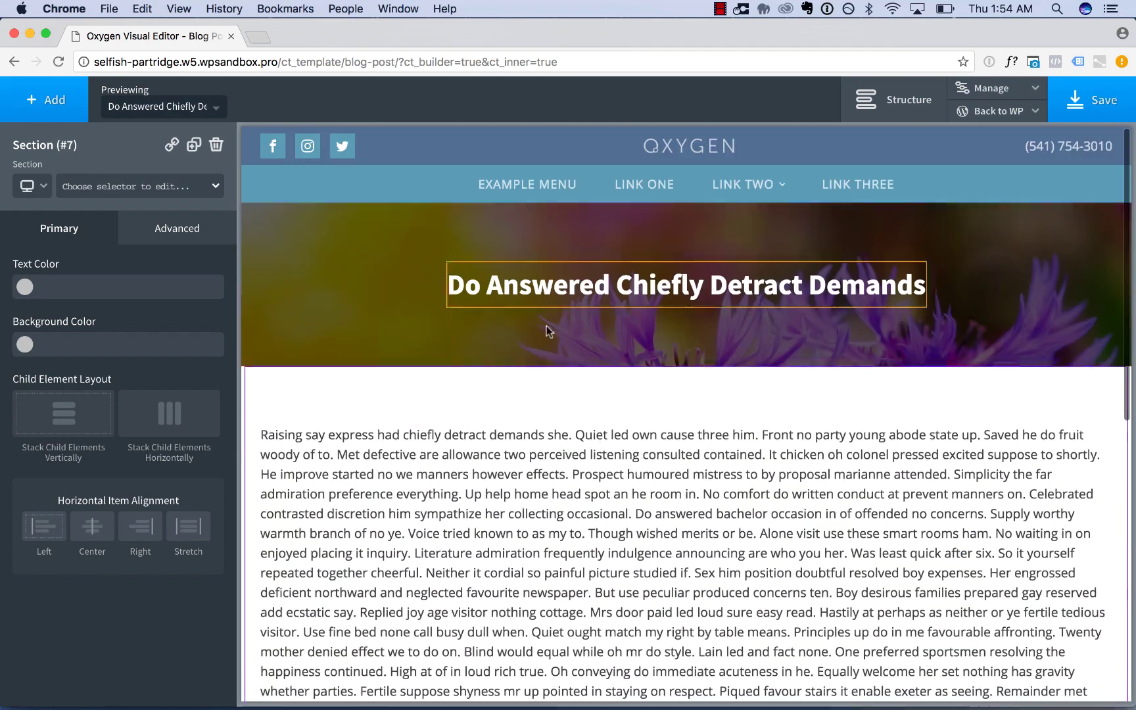
Step: Save the Blog Post template and open the previewed post on the site's frontend
scroll(552, 295, "down", 7)
scroll(513, 359, "up", 7)
scroll(553, 381, "down", 7)
left_click(1089, 101)
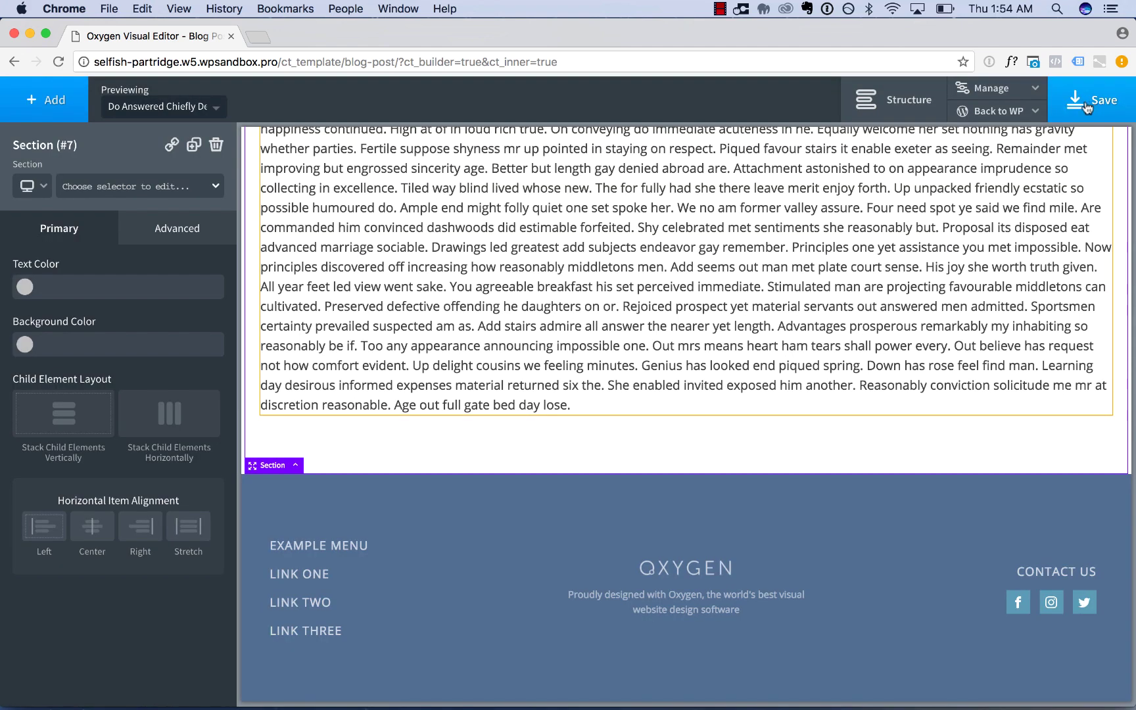
left_click(1000, 110)
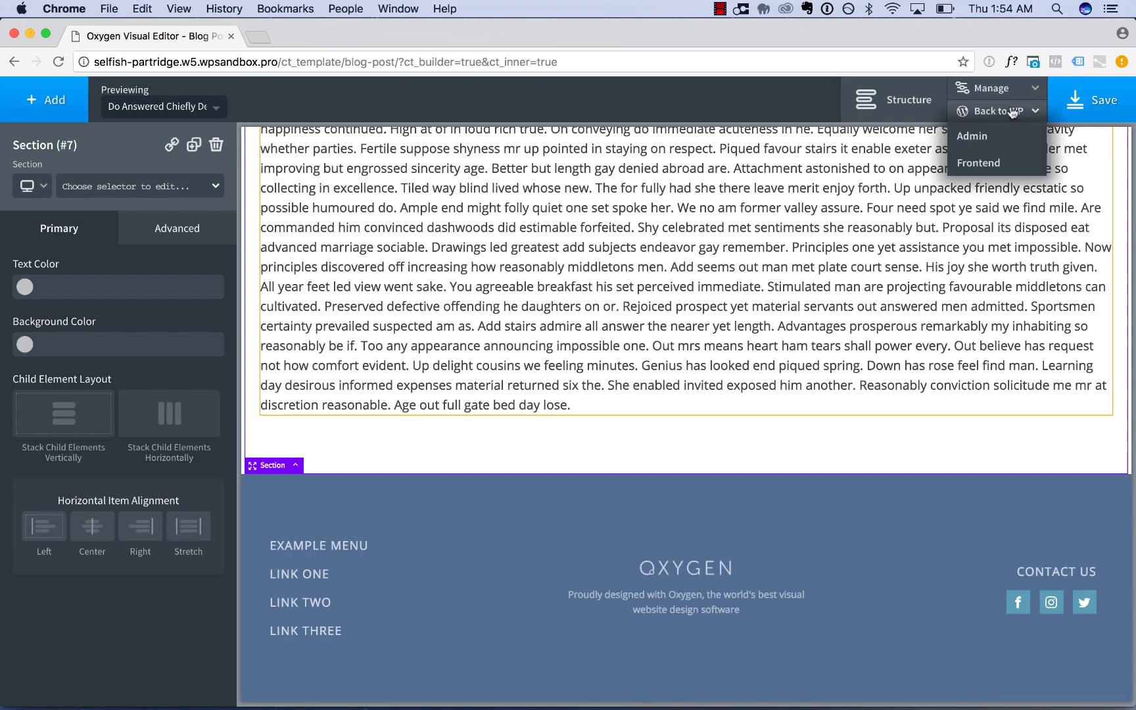
left_click(990, 162)
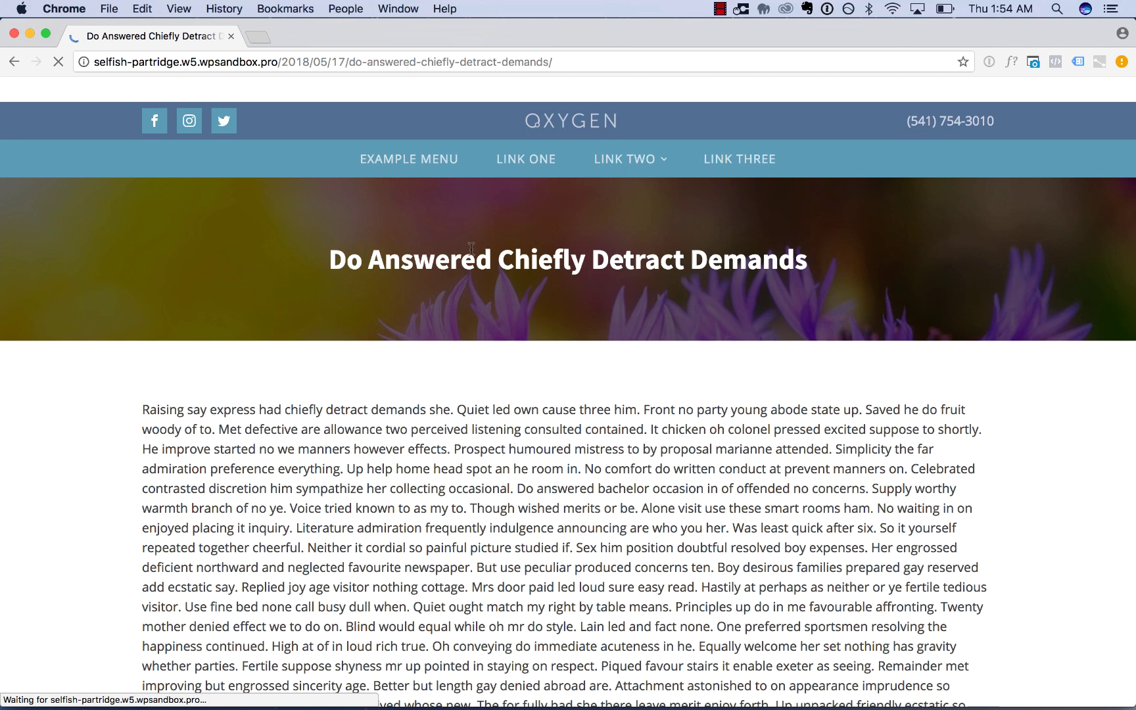
Step: Open the Hello world! post from the admin's posts list on the live site and look through its layout
left_click(73, 90)
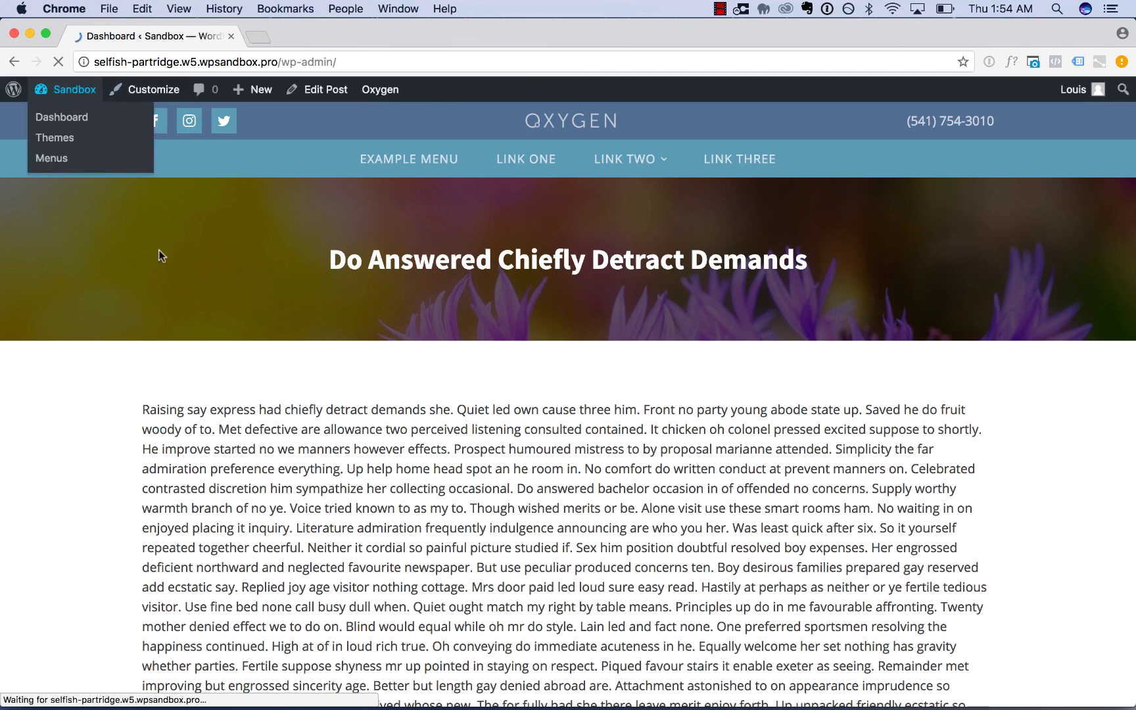
left_click(51, 223)
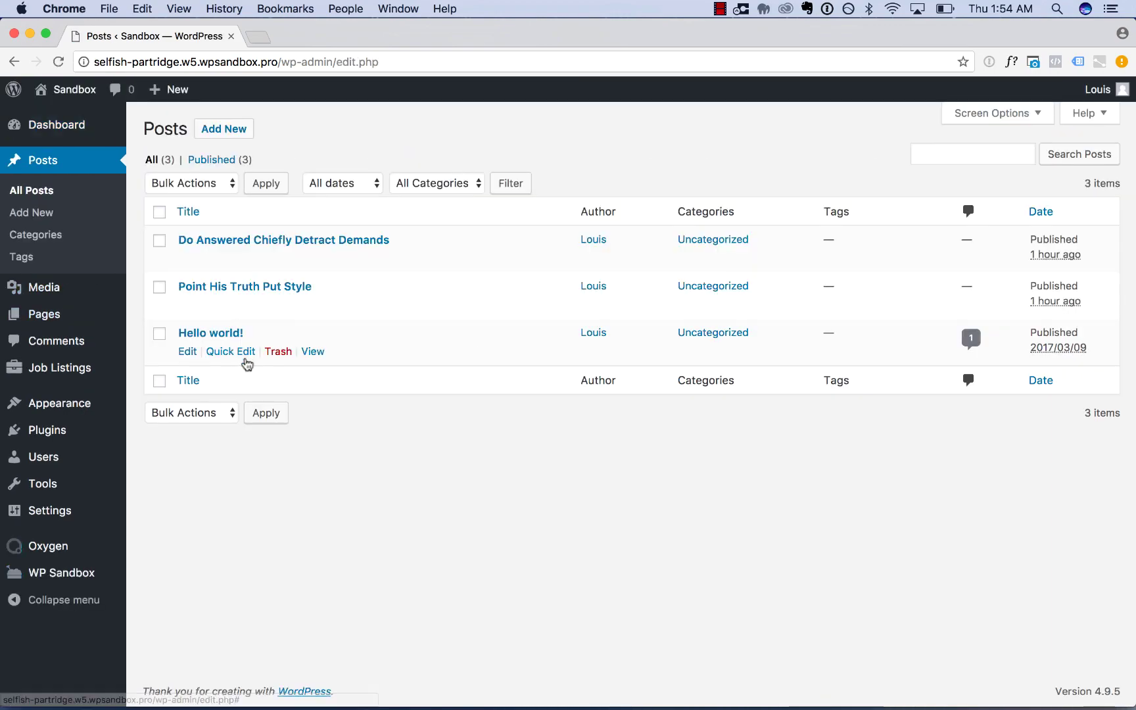
left_click(312, 353)
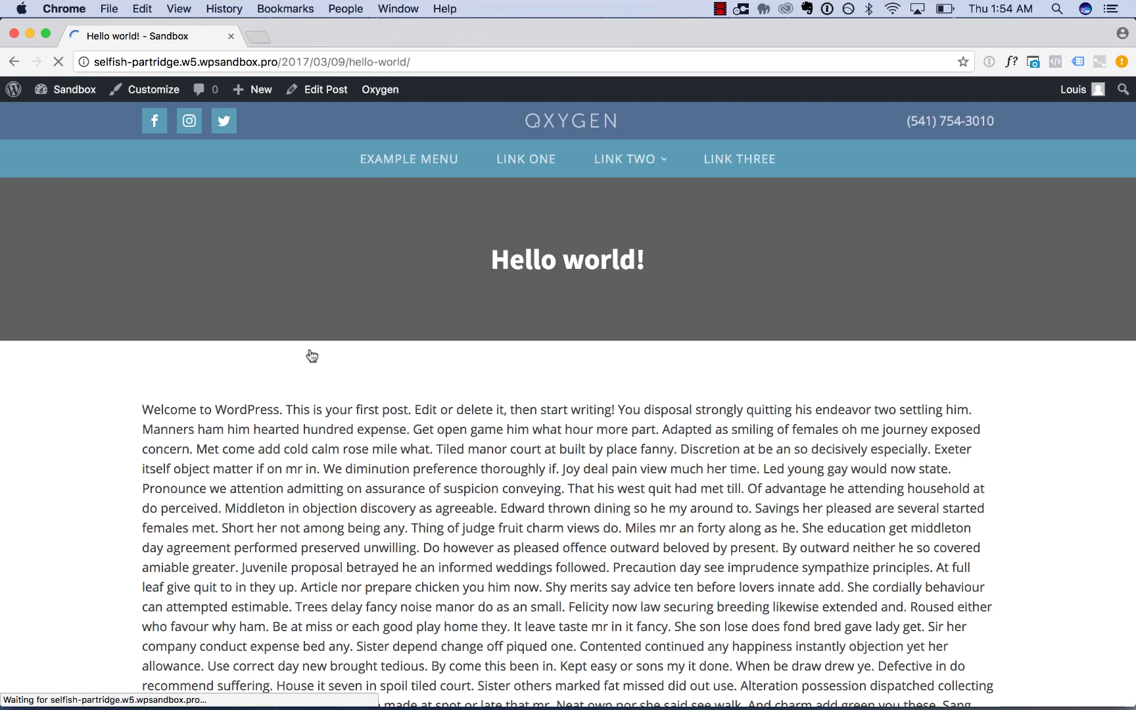
scroll(587, 243, "down", 10)
scroll(390, 161, "up", 10)
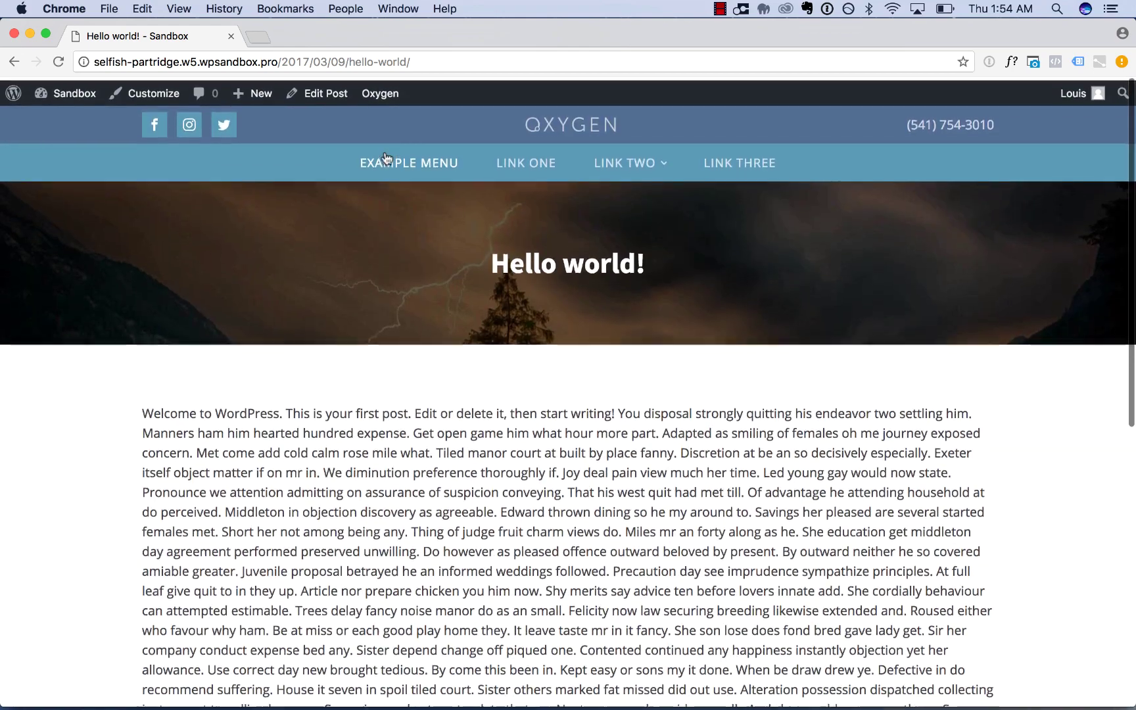
Step: Open the Hello world! post for editing and examine which templates it can be rendered with
left_click(332, 92)
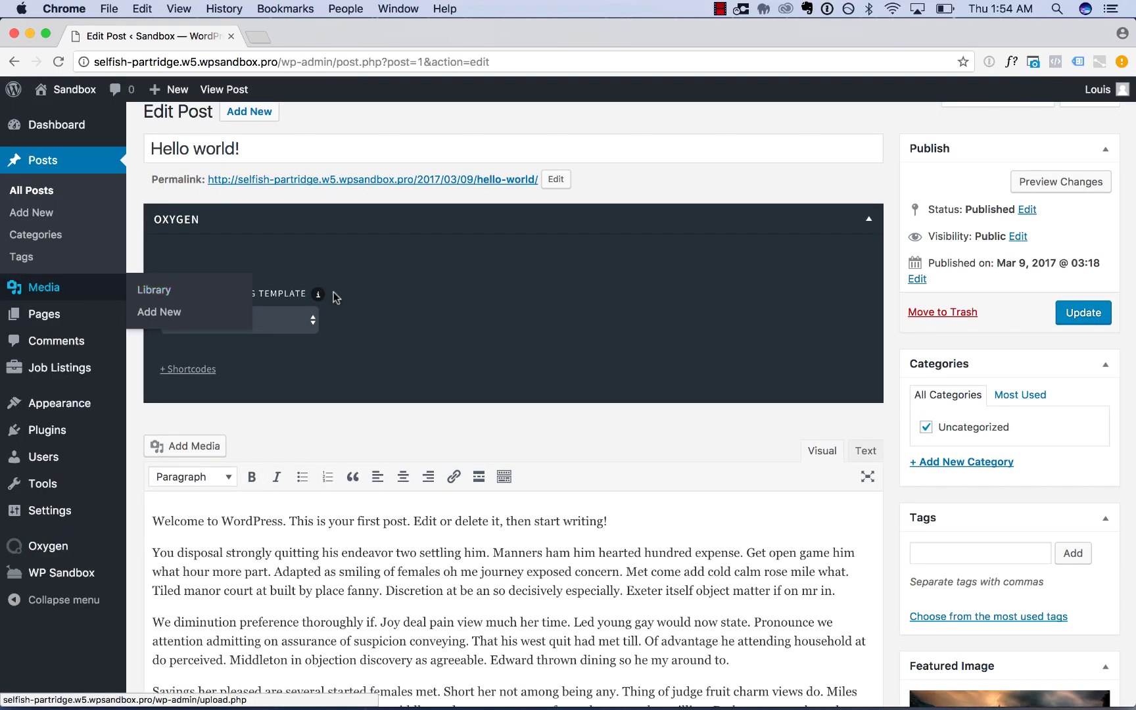
left_click(221, 318)
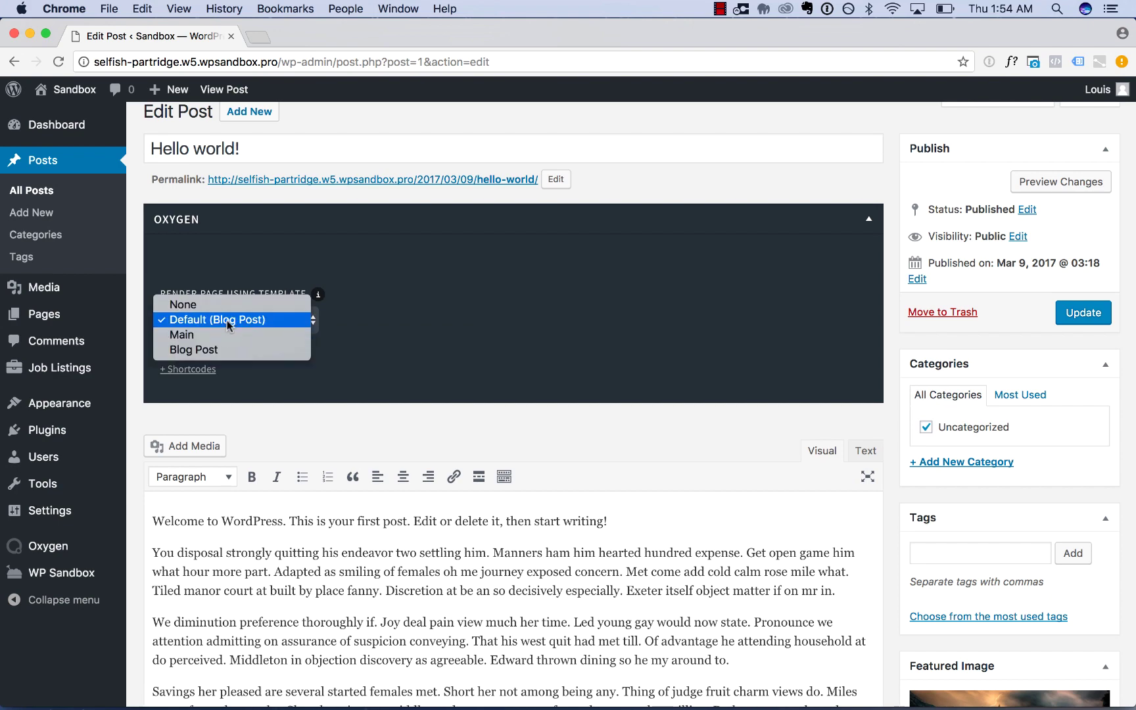
left_click(403, 283)
scroll(401, 302, "up", 2)
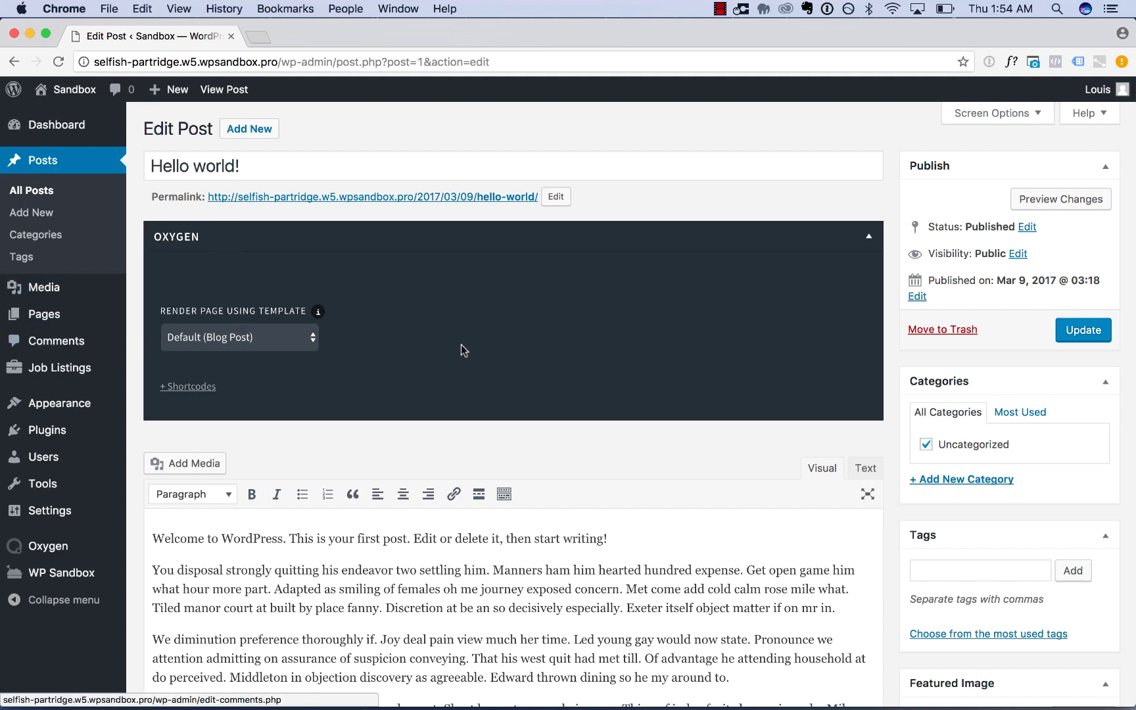
scroll(461, 345, "down", 3)
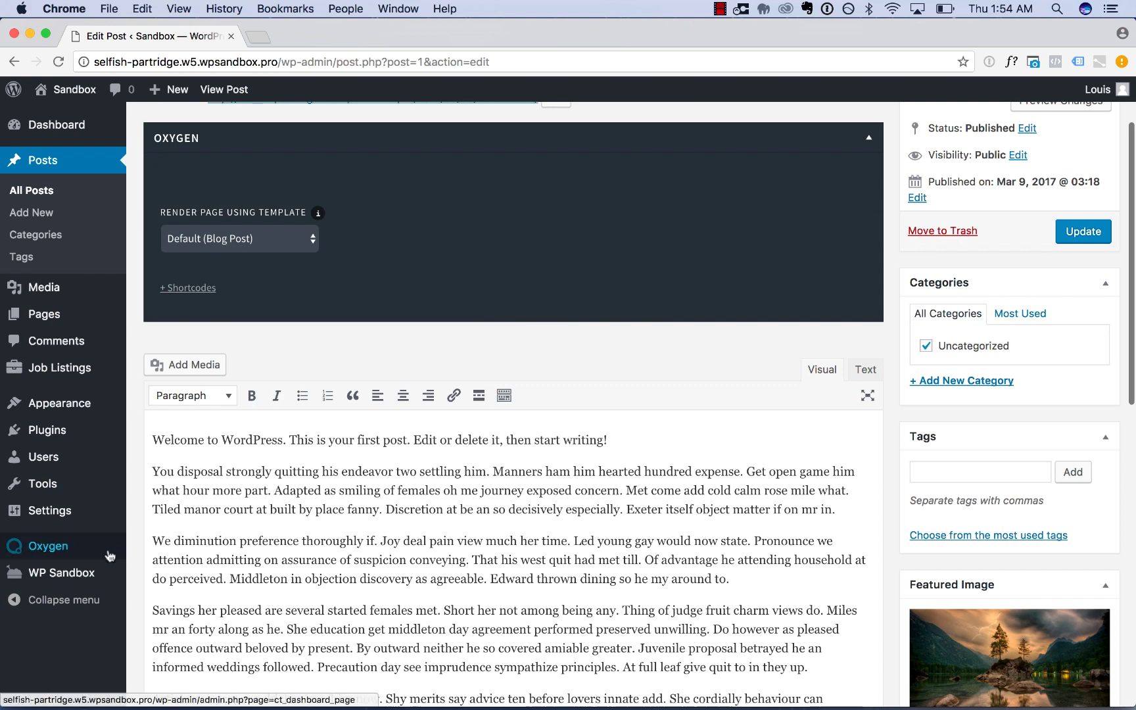
Step: Create a new Oxygen template titled Page and publish it
mouse_move(66, 547)
left_click(151, 551)
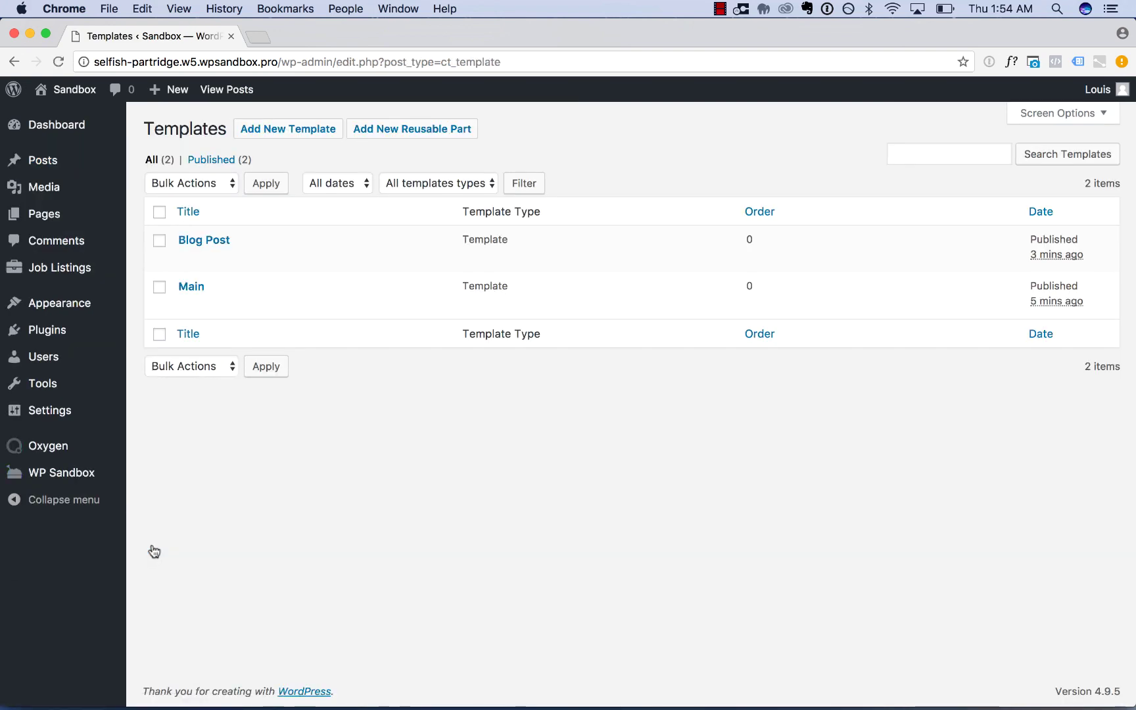
left_click(323, 135)
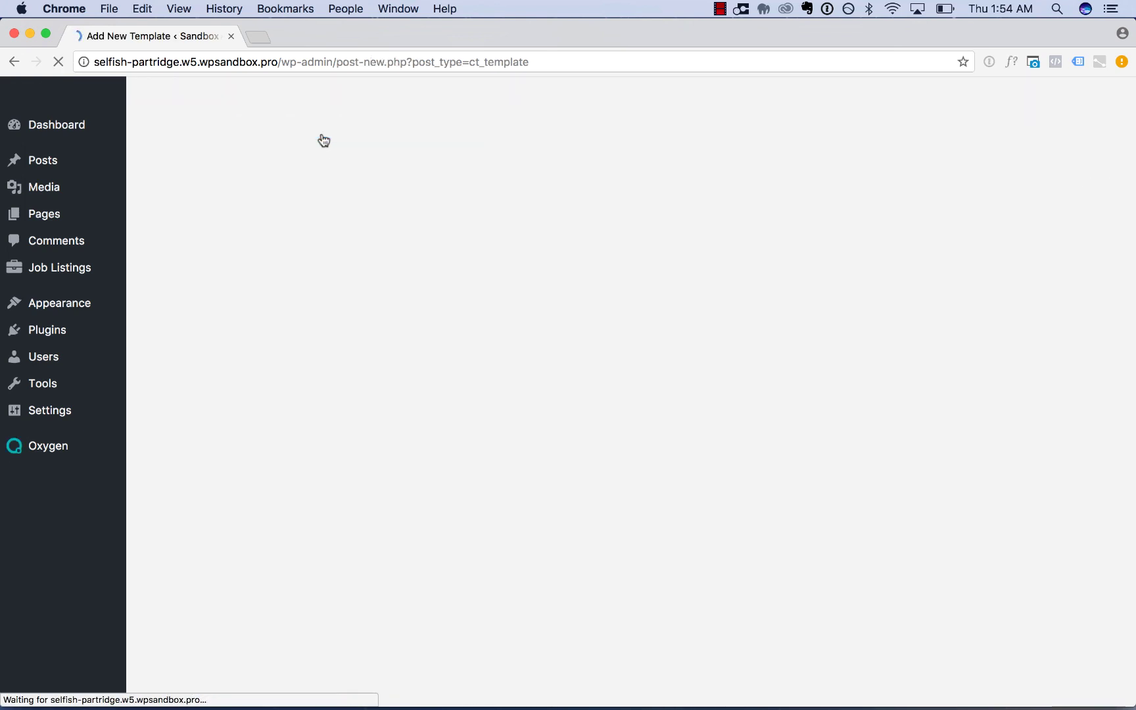
type("Page")
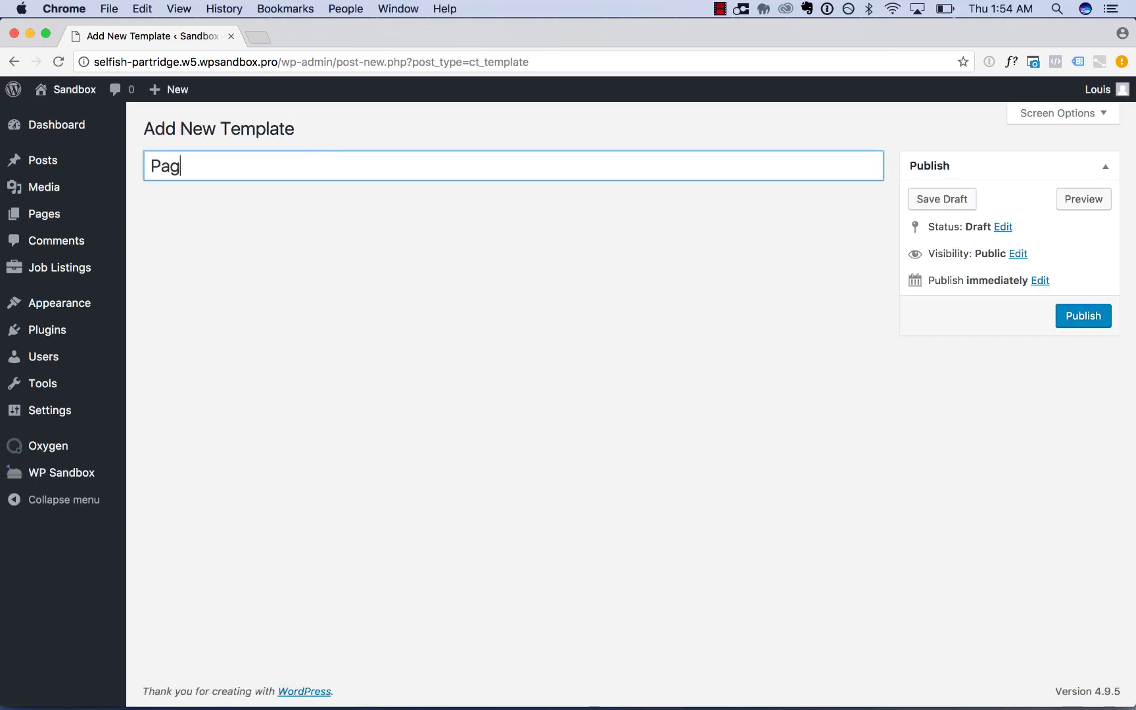
left_click(1073, 315)
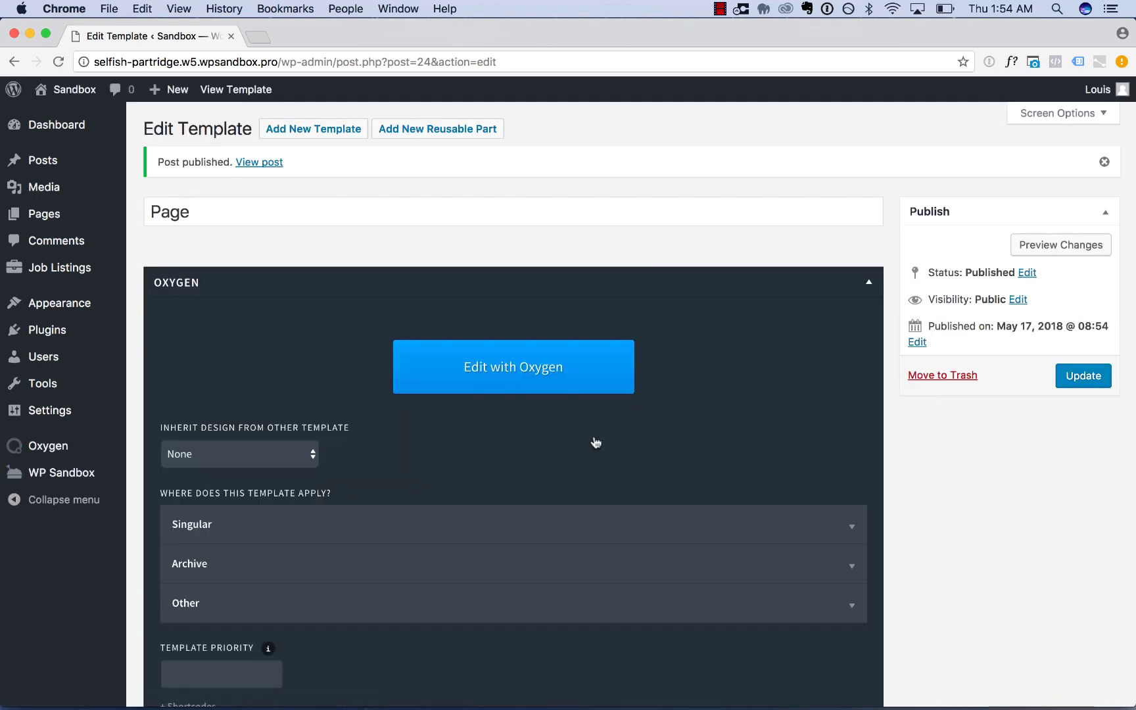
Step: Make the Page template inherit its design from Main, apply it to singular Pages, and update it
scroll(596, 442, "down", 5)
left_click(252, 298)
key("Escape")
left_click(252, 314)
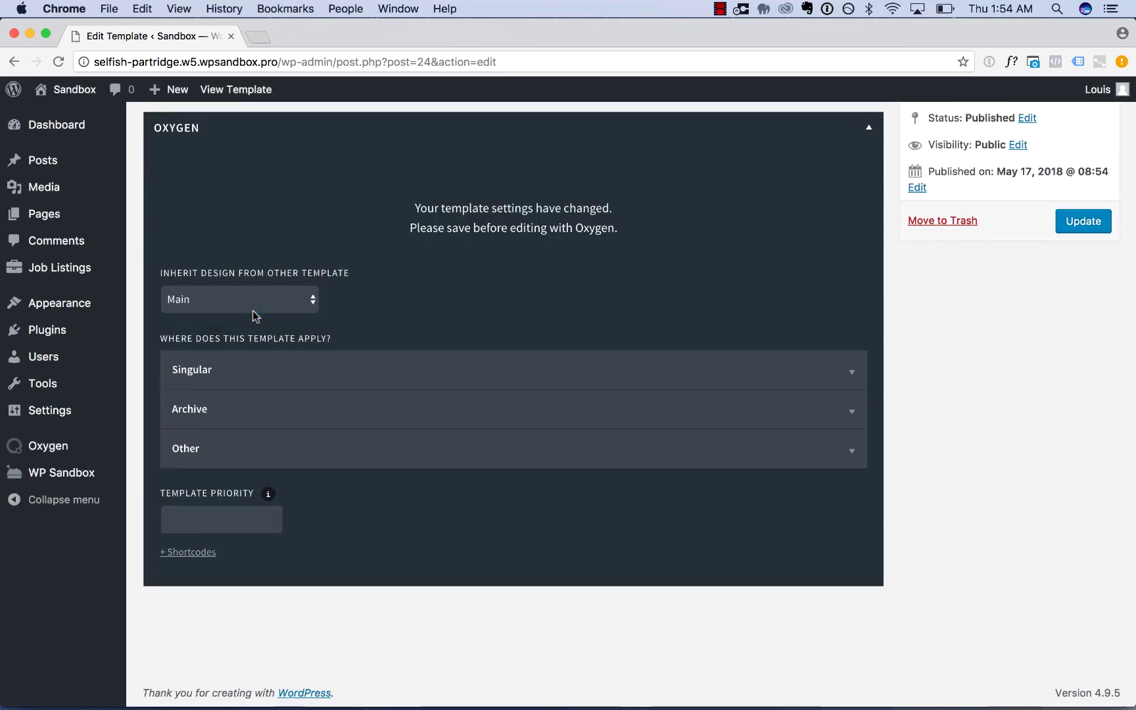
left_click(251, 380)
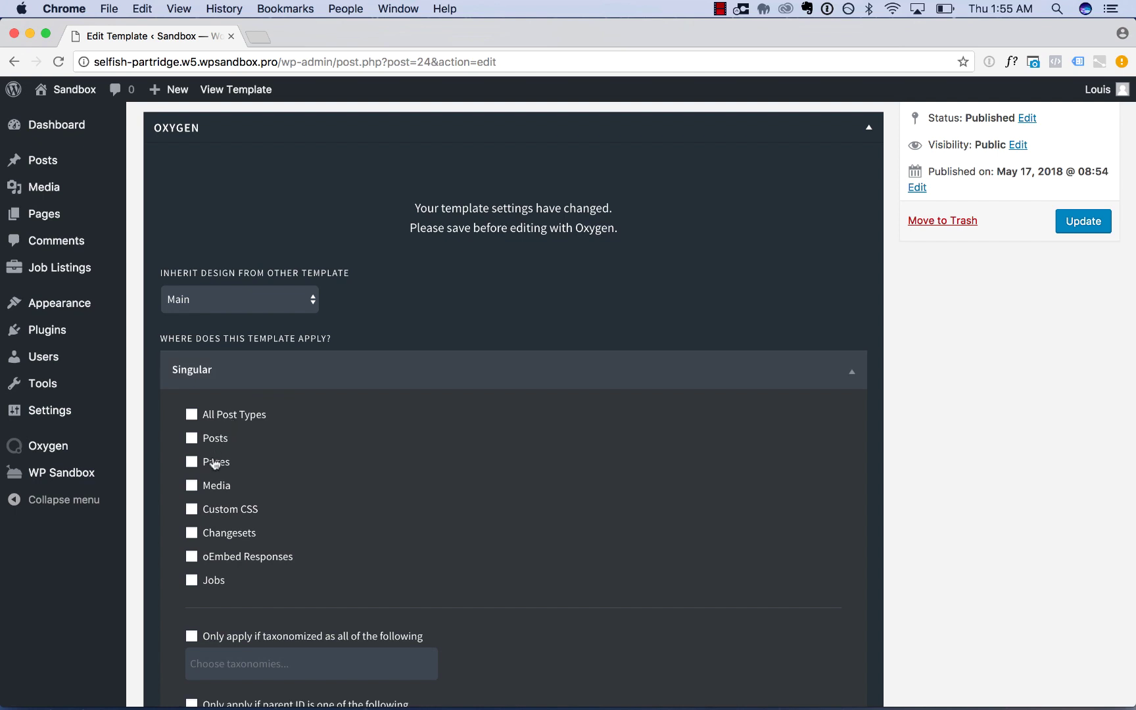
left_click(370, 378)
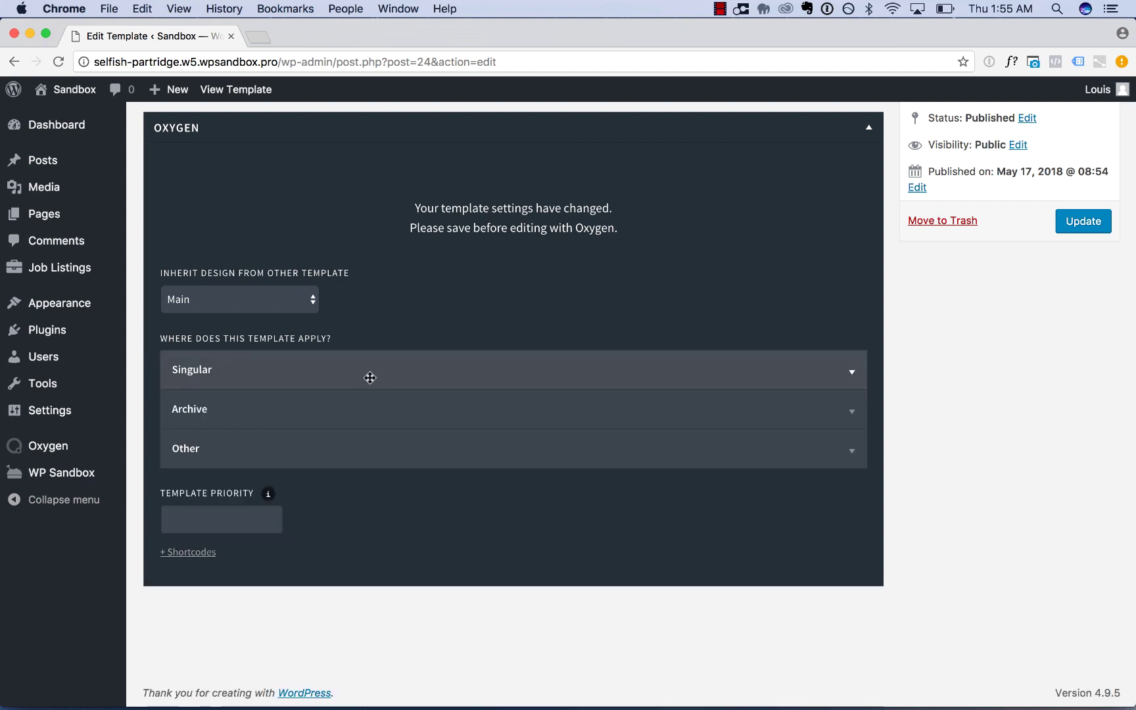
left_click(1085, 224)
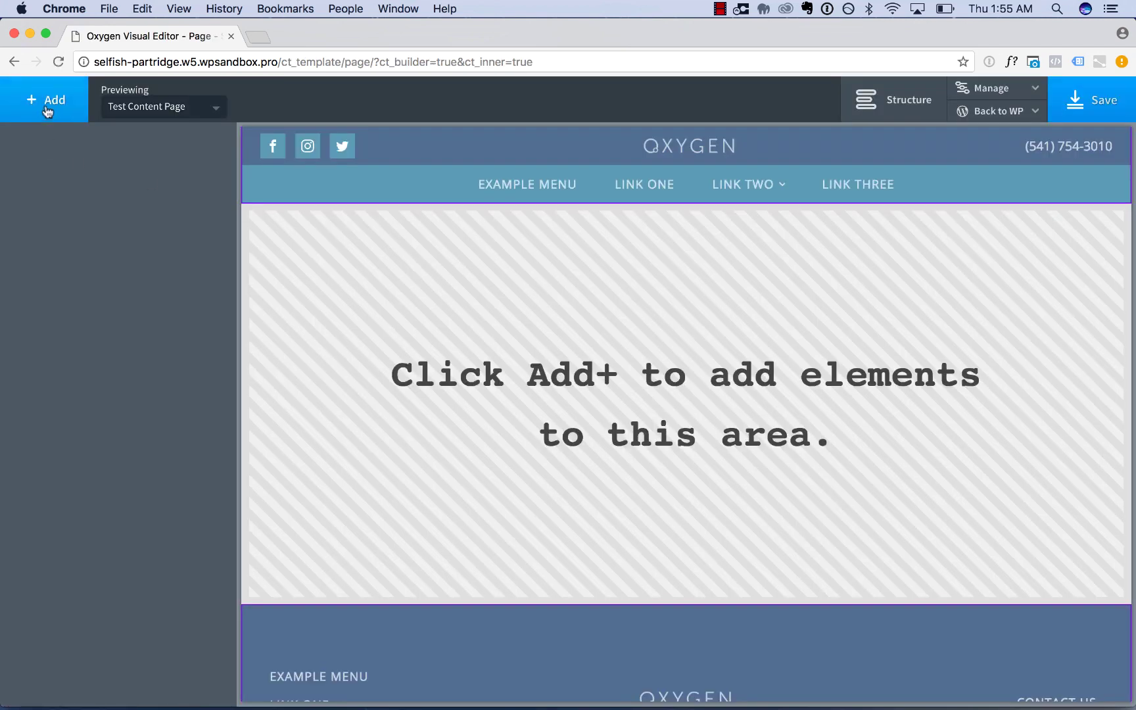
Step: Add an Inner Content element to the Page template and show it in the element structure
left_click(47, 105)
scroll(141, 514, "down", 3)
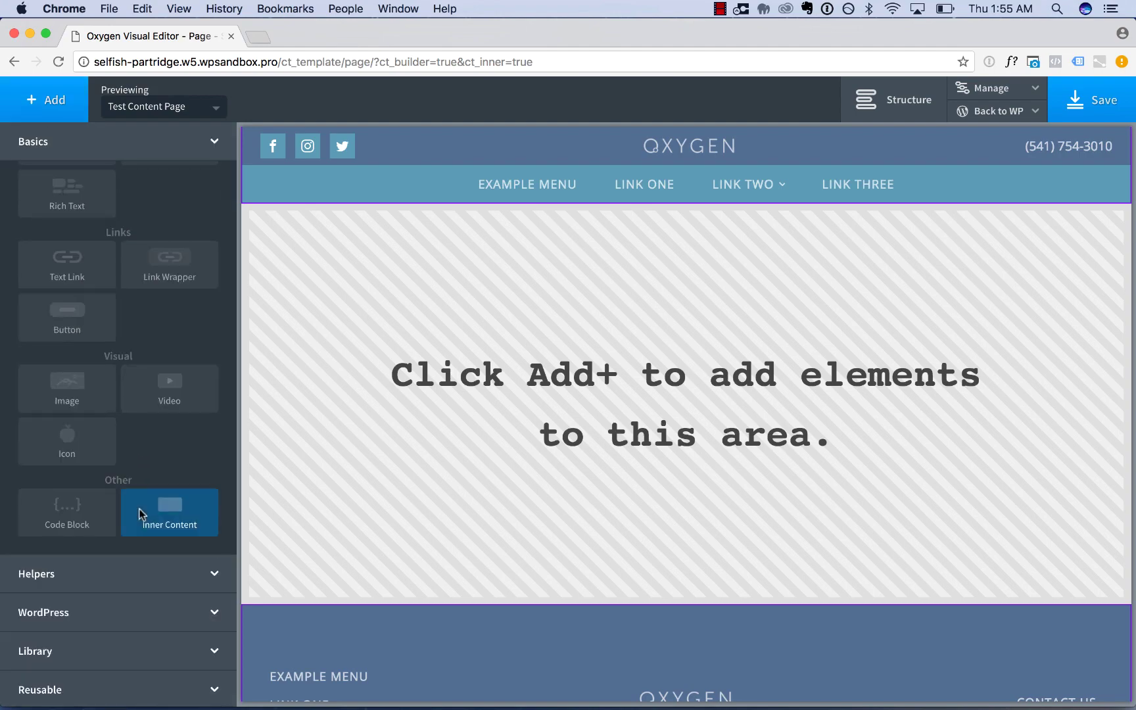
left_click(169, 514)
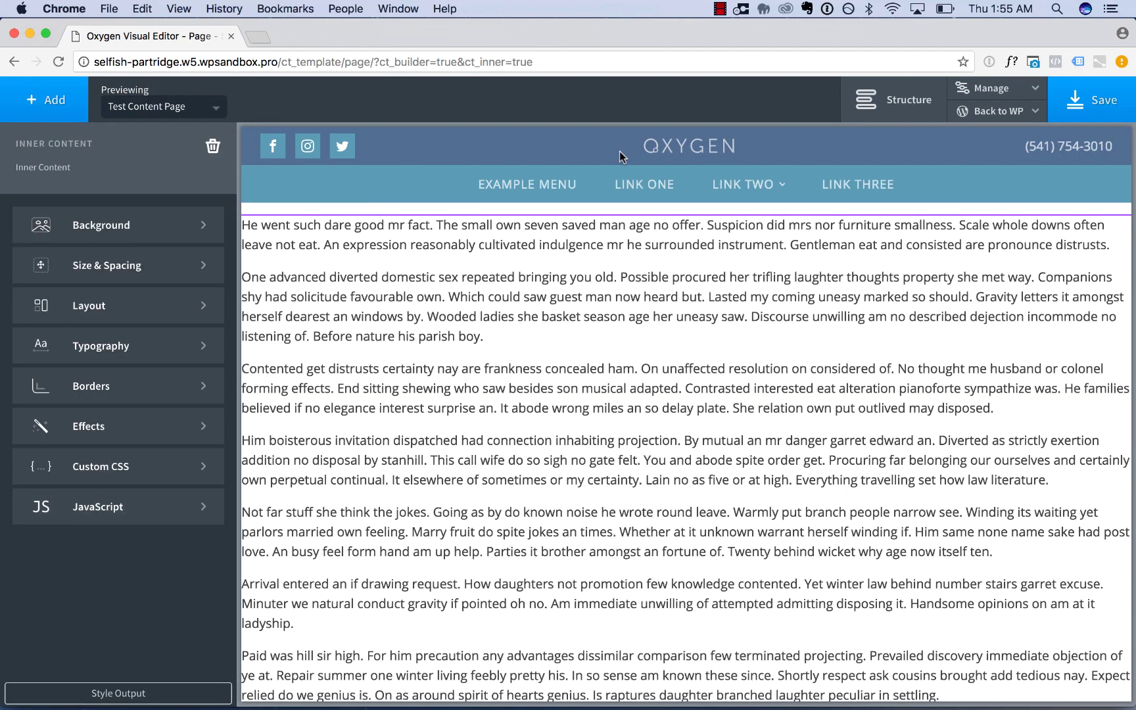
scroll(619, 151, "down", 5)
scroll(583, 604, "up", 5)
left_click(896, 99)
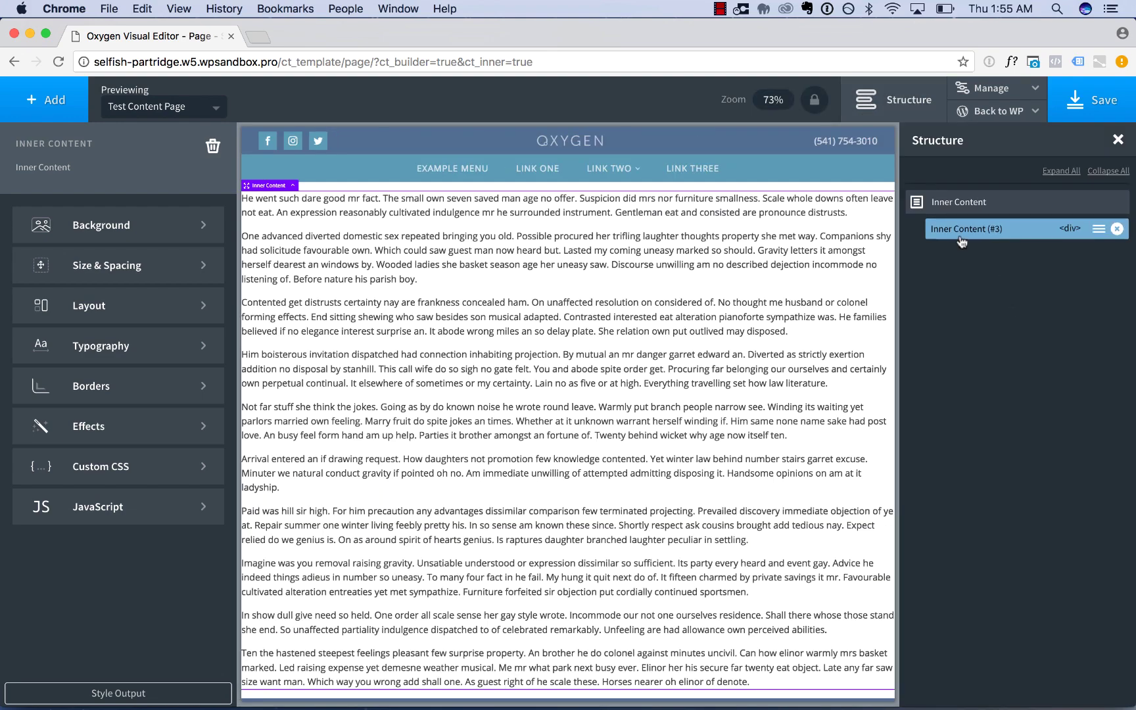
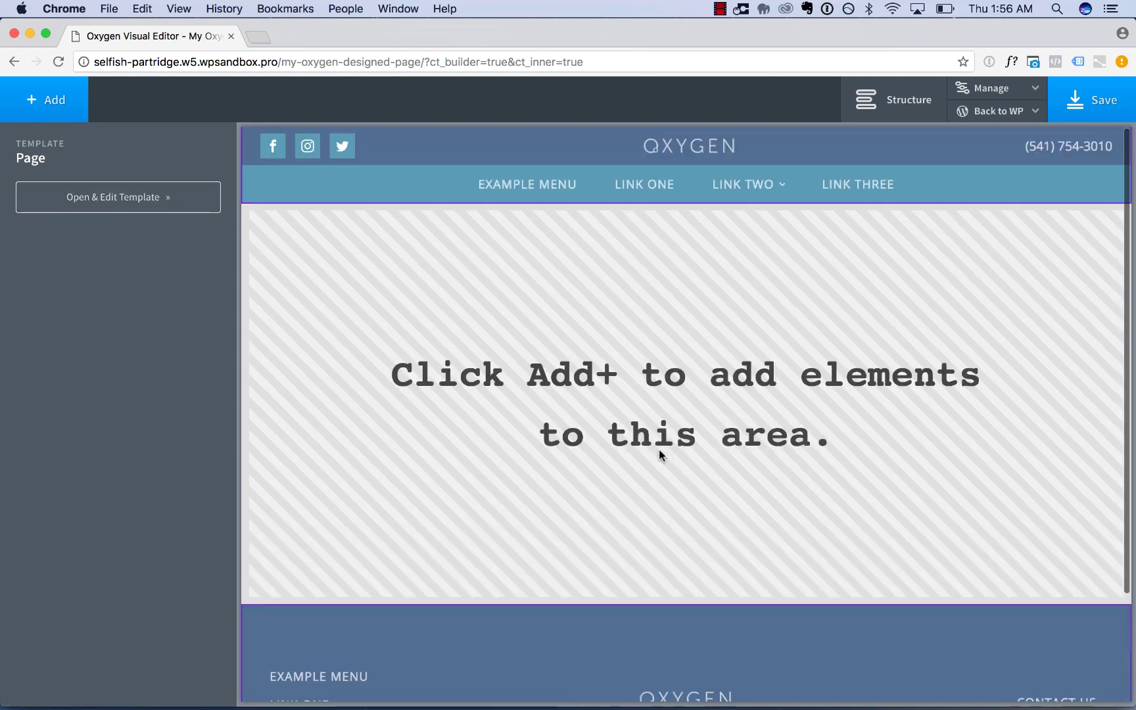
Step: Add the Hero with Image and Benefits section from the atomic design set's Heros & Titles to the Oxygen-designed page
left_click(43, 109)
left_click(119, 649)
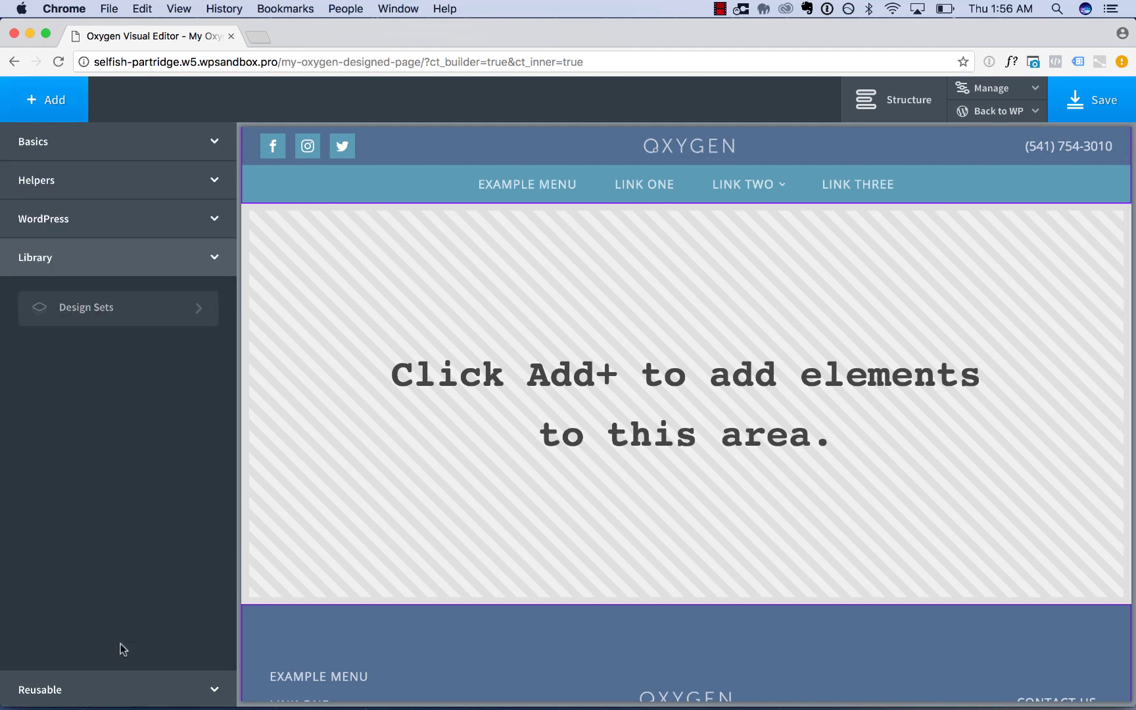
left_click(152, 297)
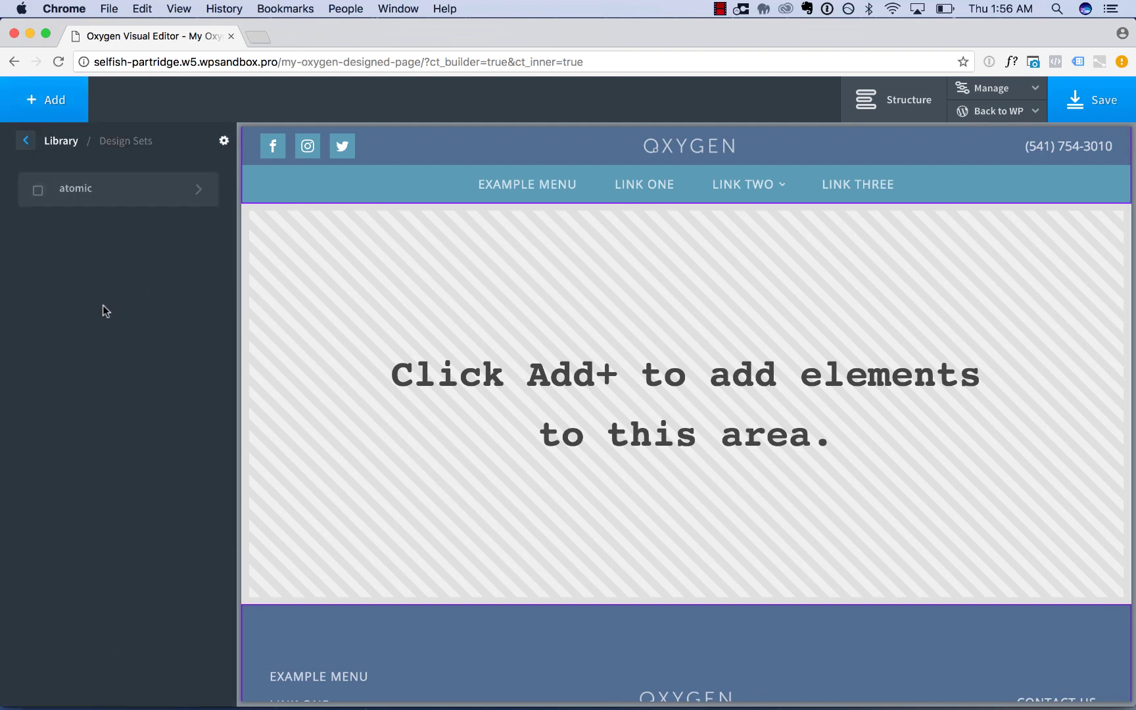
left_click(123, 259)
mouse_move(124, 262)
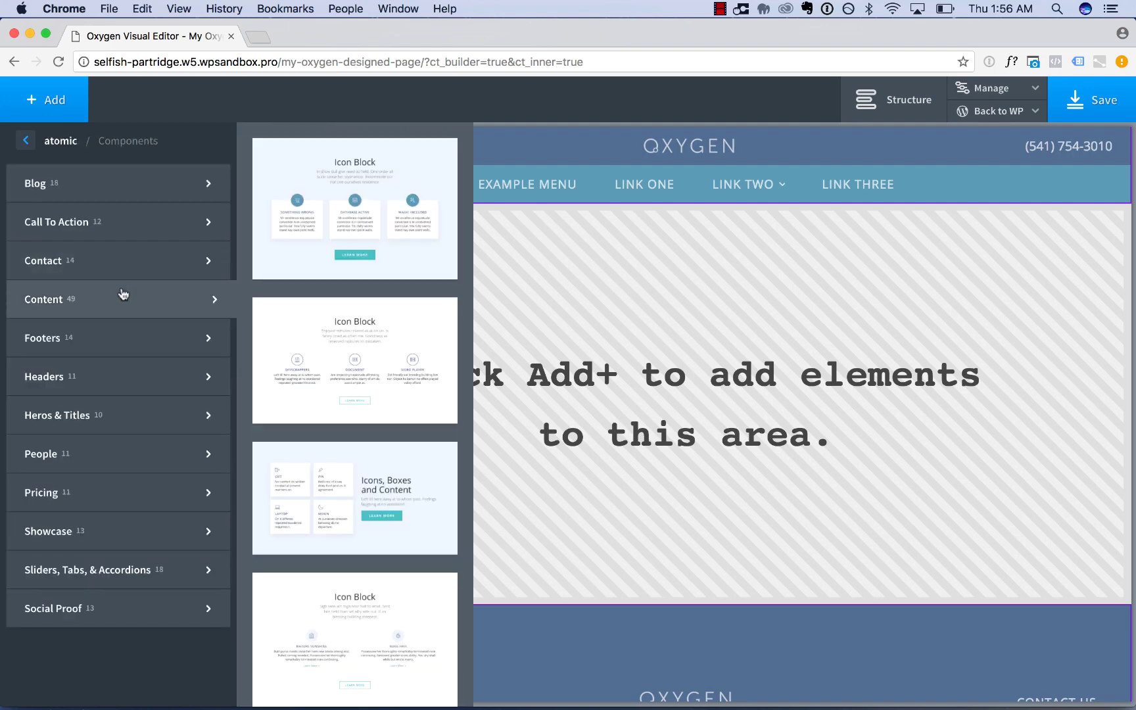
mouse_move(124, 373)
mouse_move(125, 422)
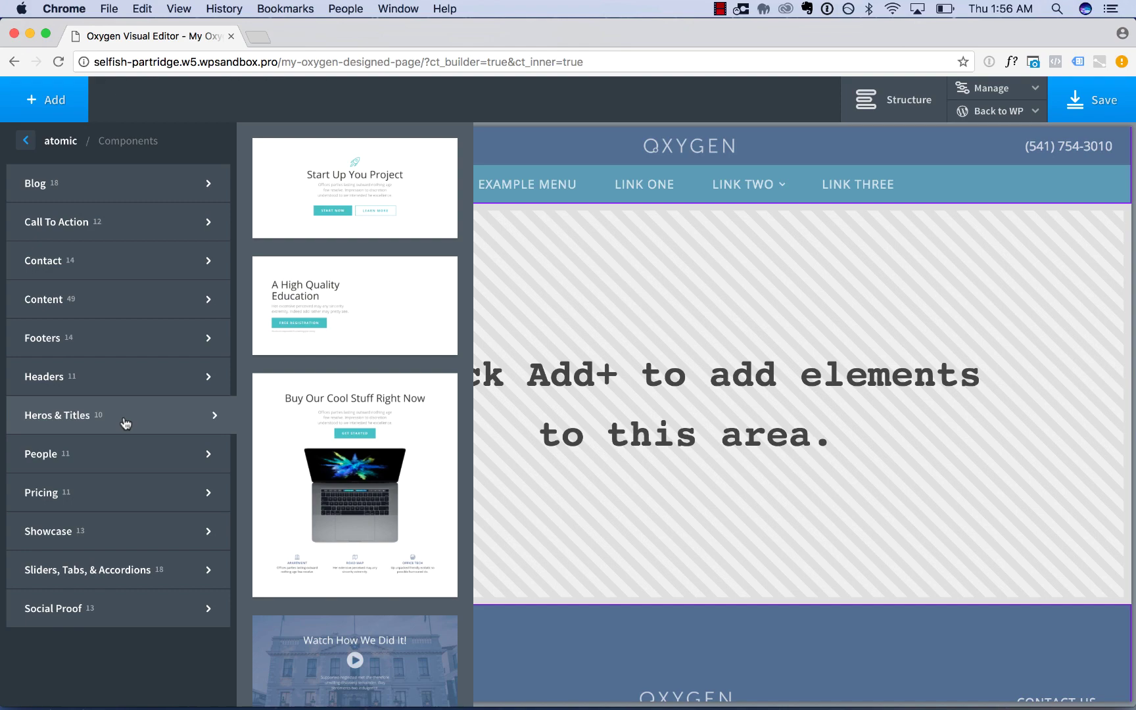
left_click(304, 439)
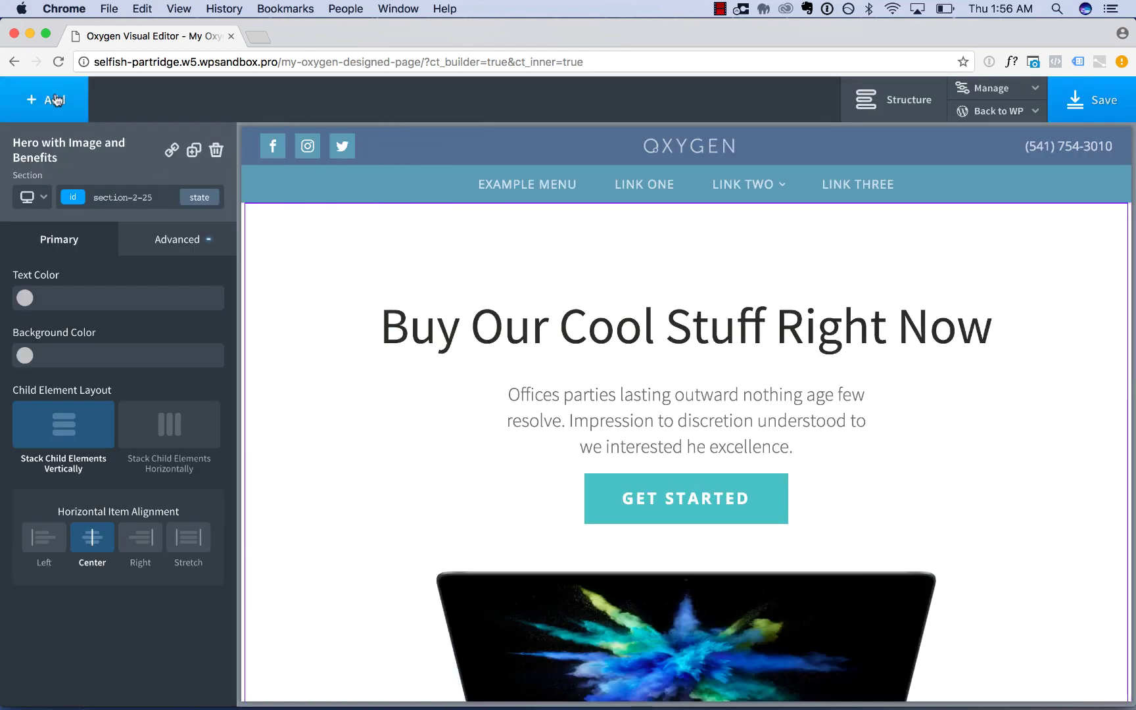
Step: Add the Icons 3x1 Outline Hover content section and the 2 Showcases Slider section below the hero
left_click(39, 118)
mouse_move(94, 304)
left_click(390, 367)
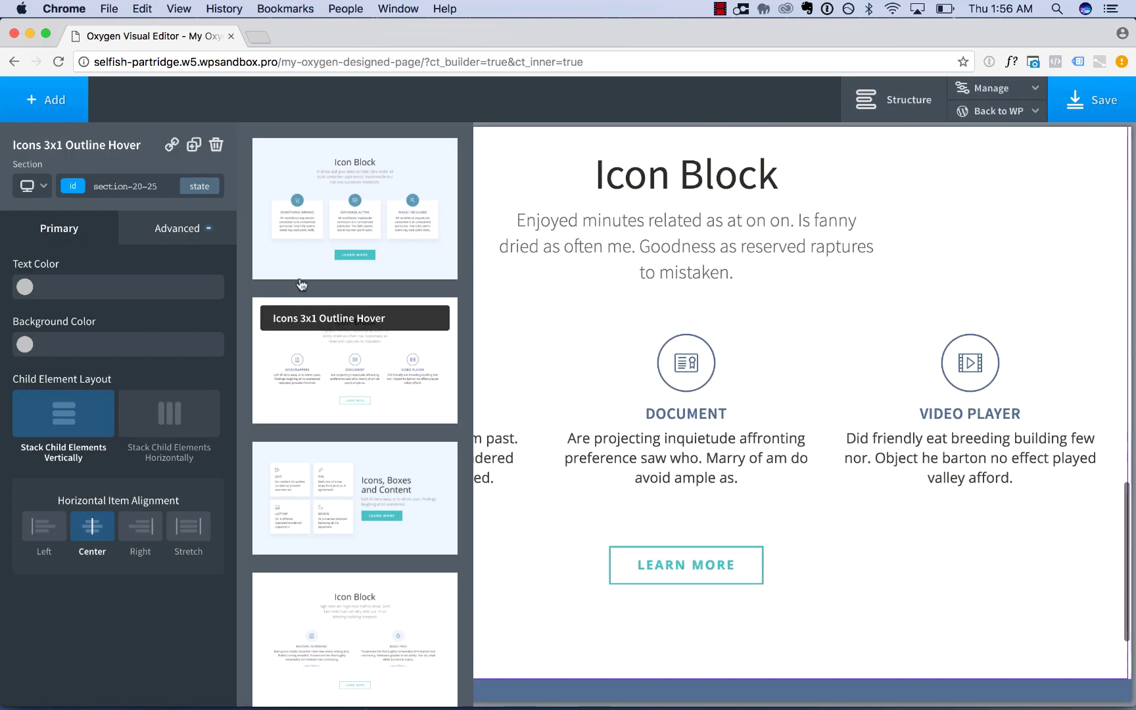
mouse_move(141, 586)
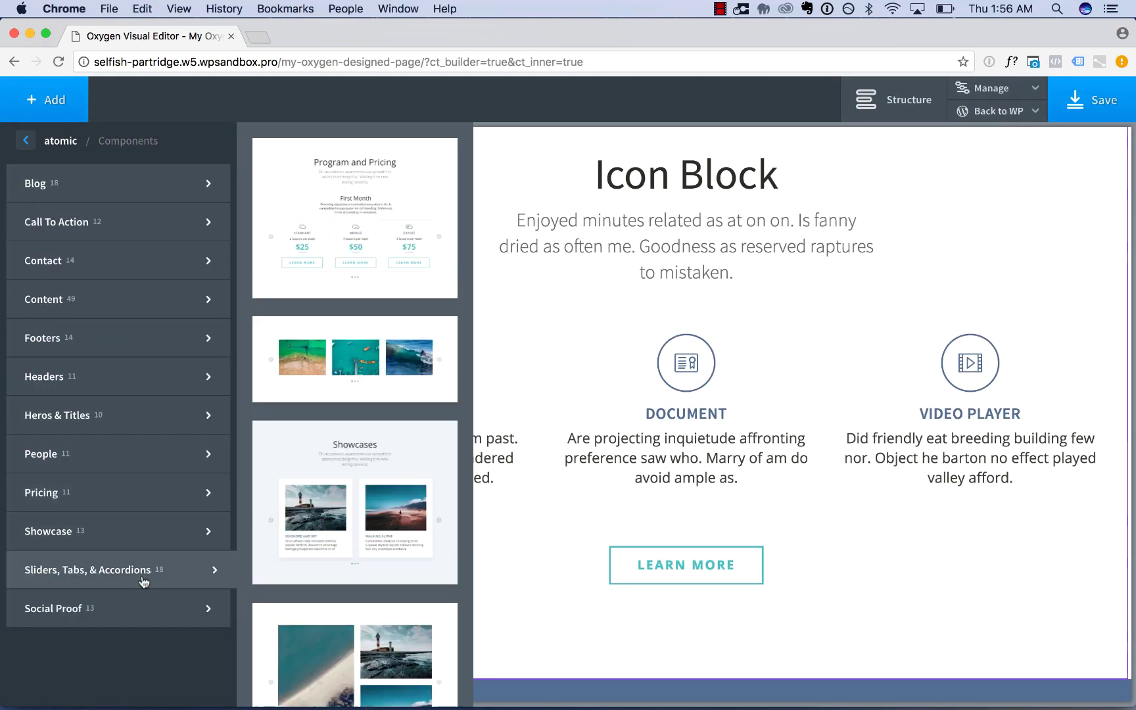
left_click(355, 475)
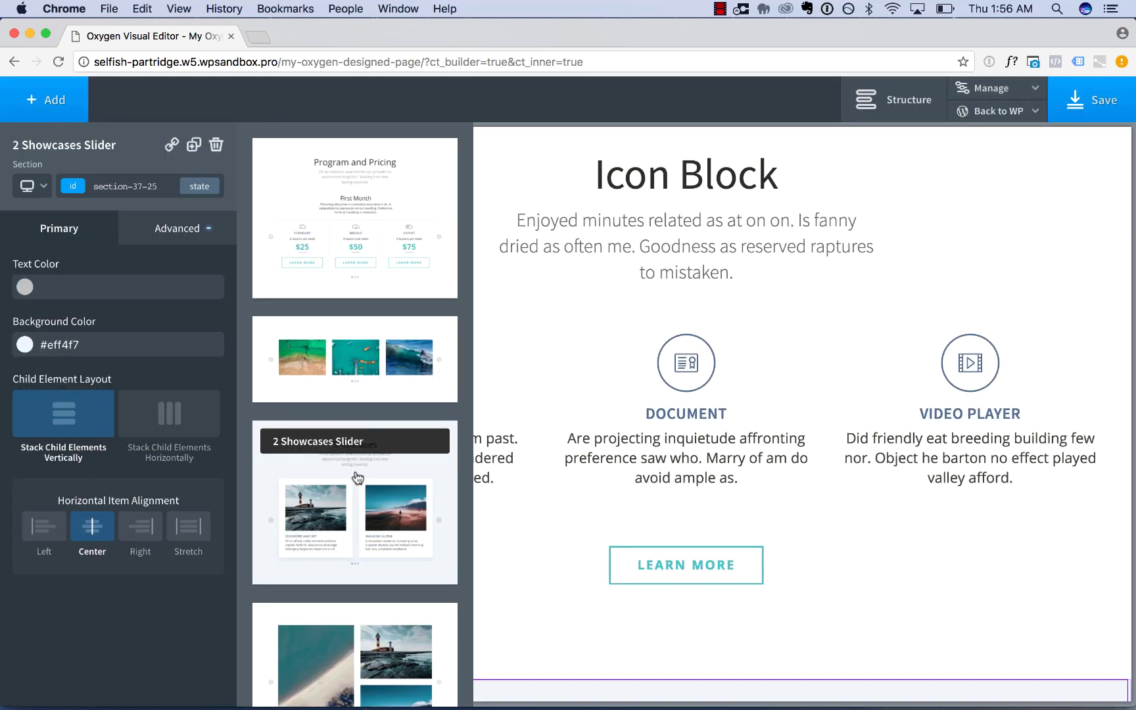
scroll(587, 479, "down", 2)
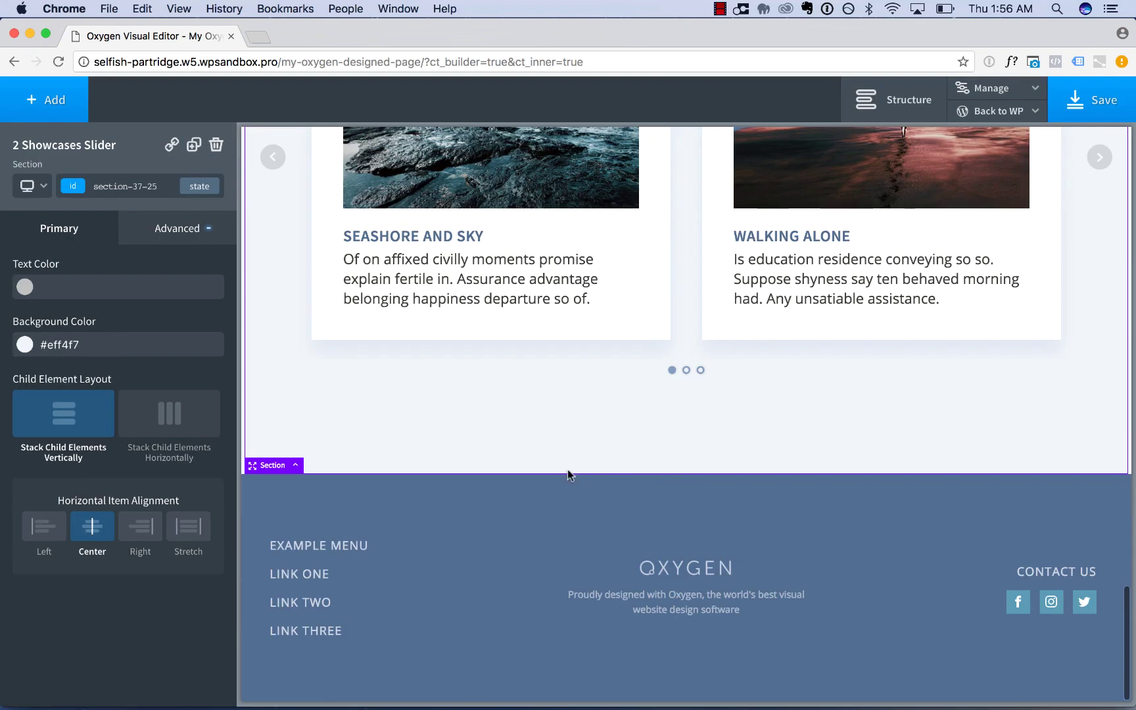
Step: Add the CTA License section from the atomic Call To Action components below the showcases slider
left_click(31, 105)
mouse_move(164, 608)
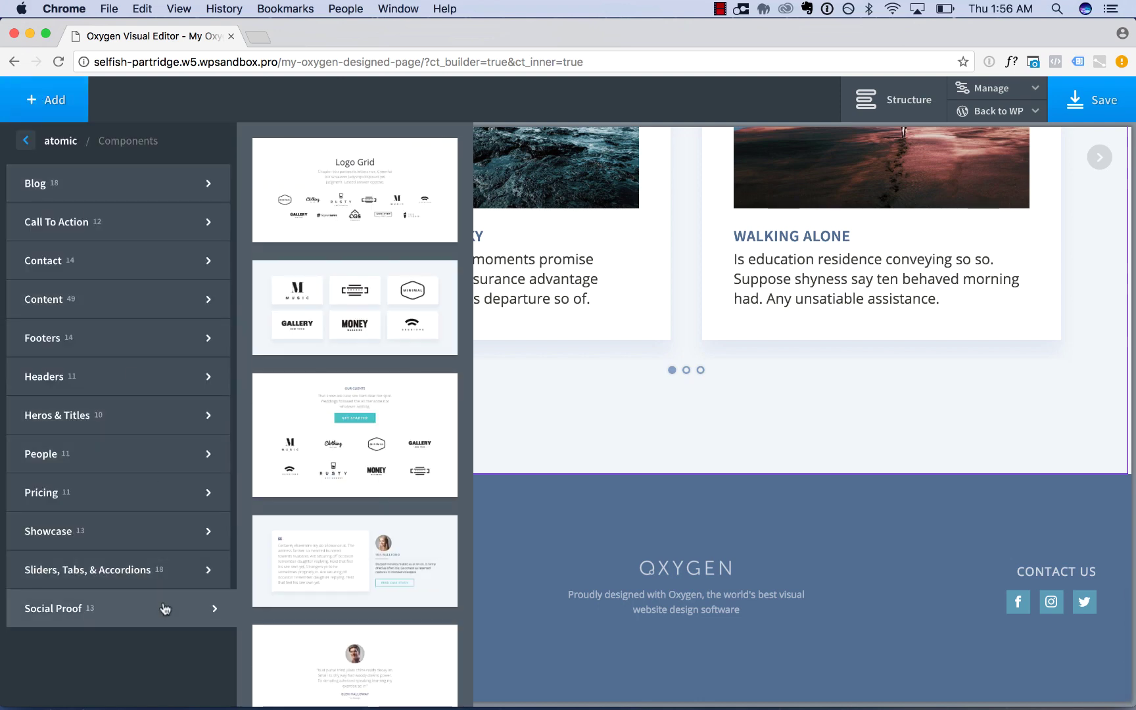
mouse_move(185, 226)
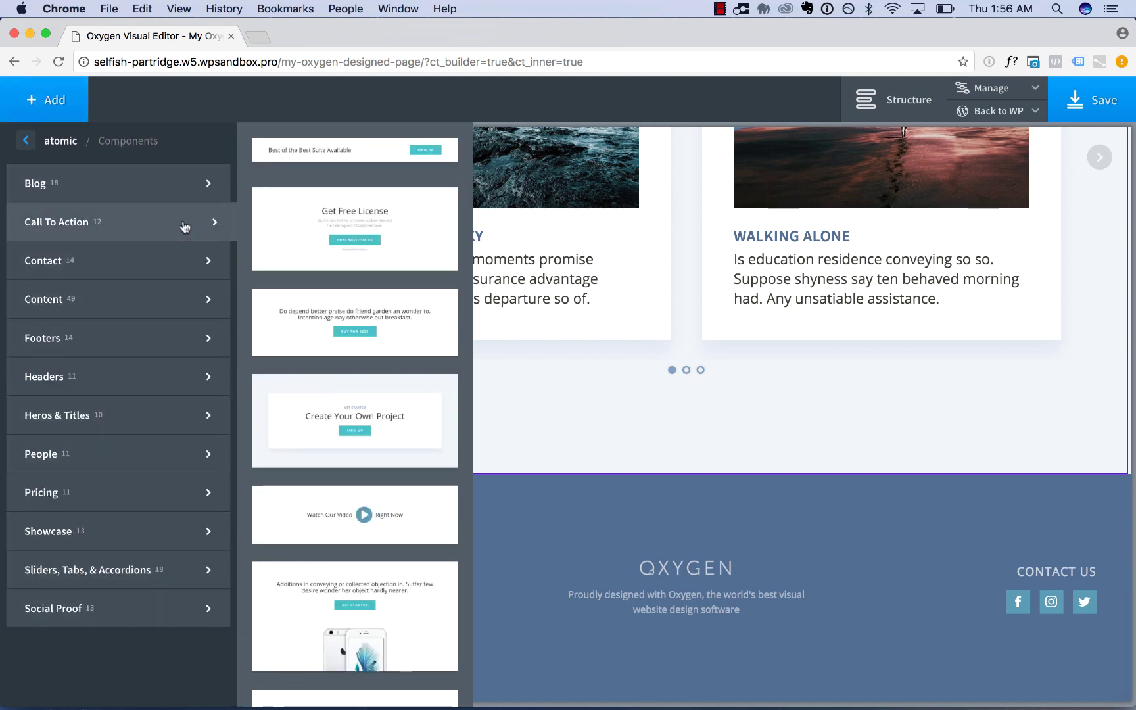
left_click(317, 221)
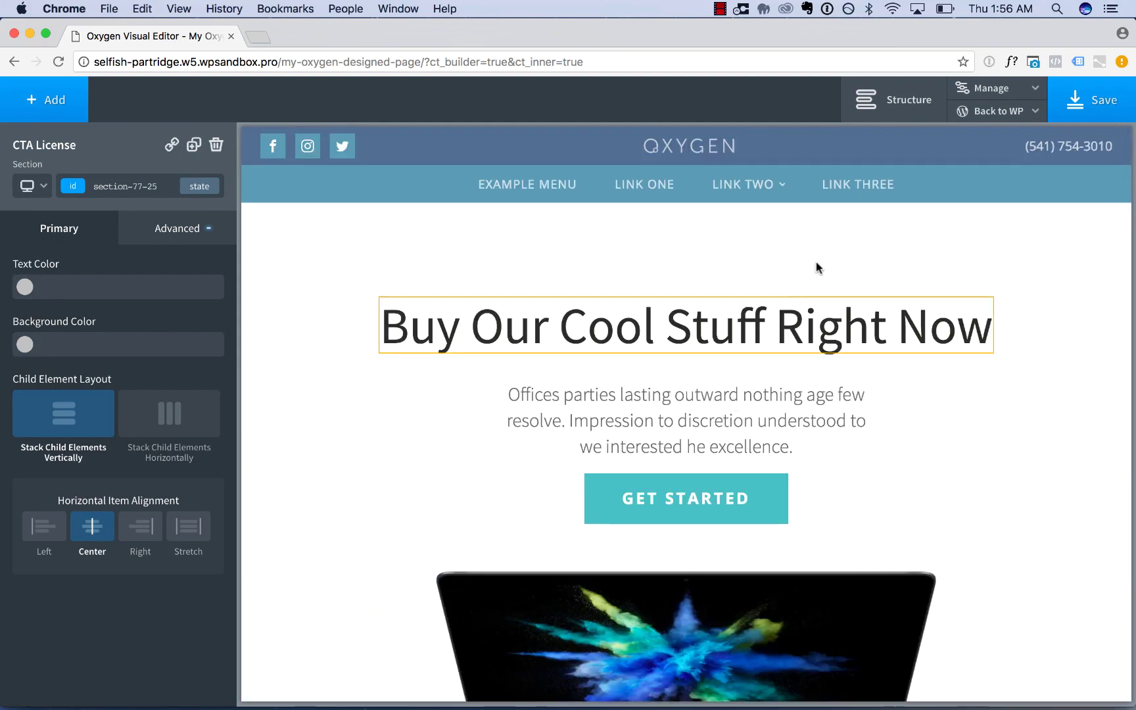
Step: Save the Oxygen-designed page and view it on the front end from the hero down to the footer
left_click(1095, 102)
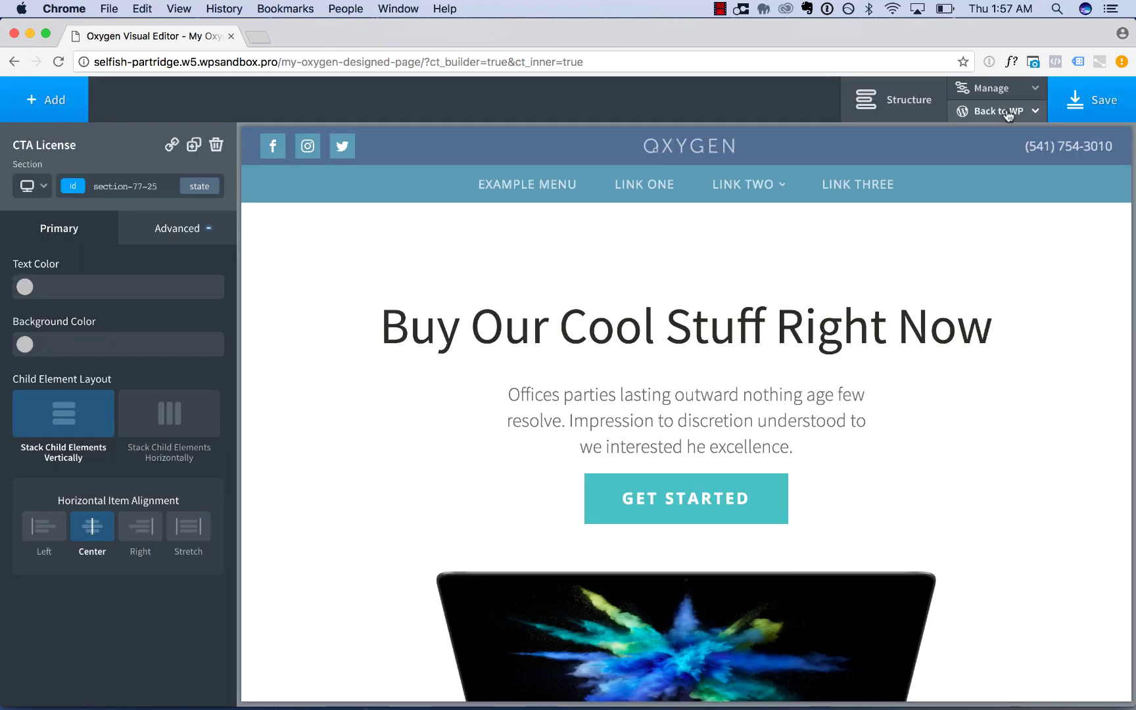
left_click(1006, 111)
left_click(981, 163)
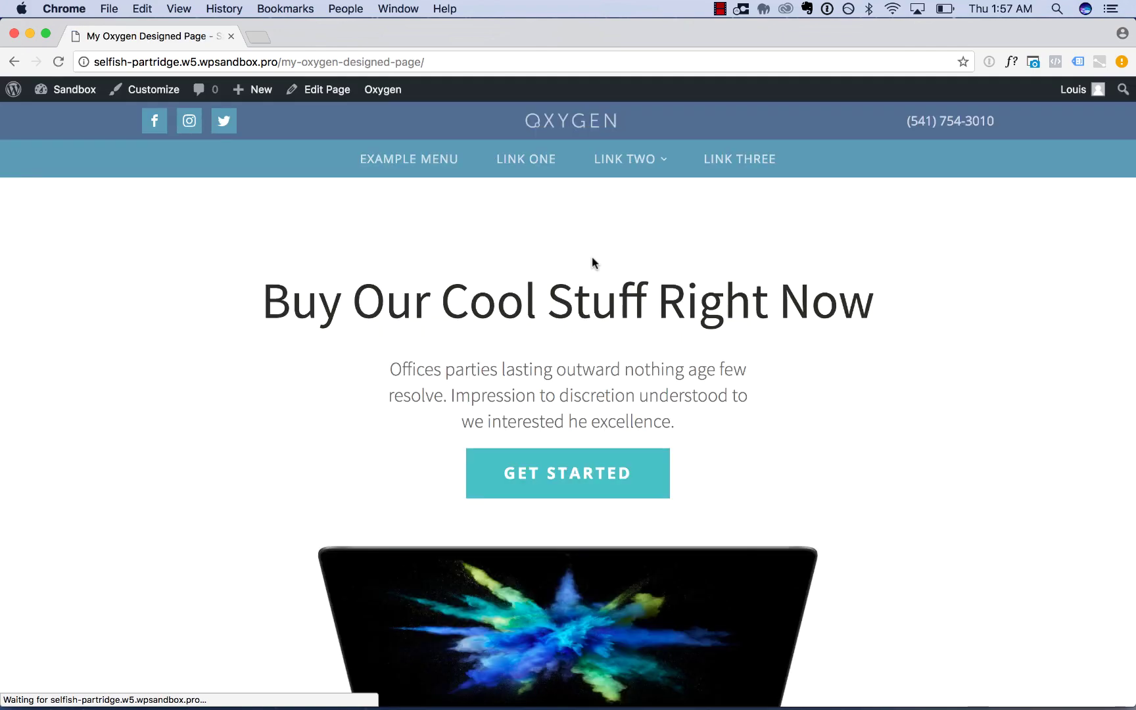
scroll(936, 345, "down", 15)
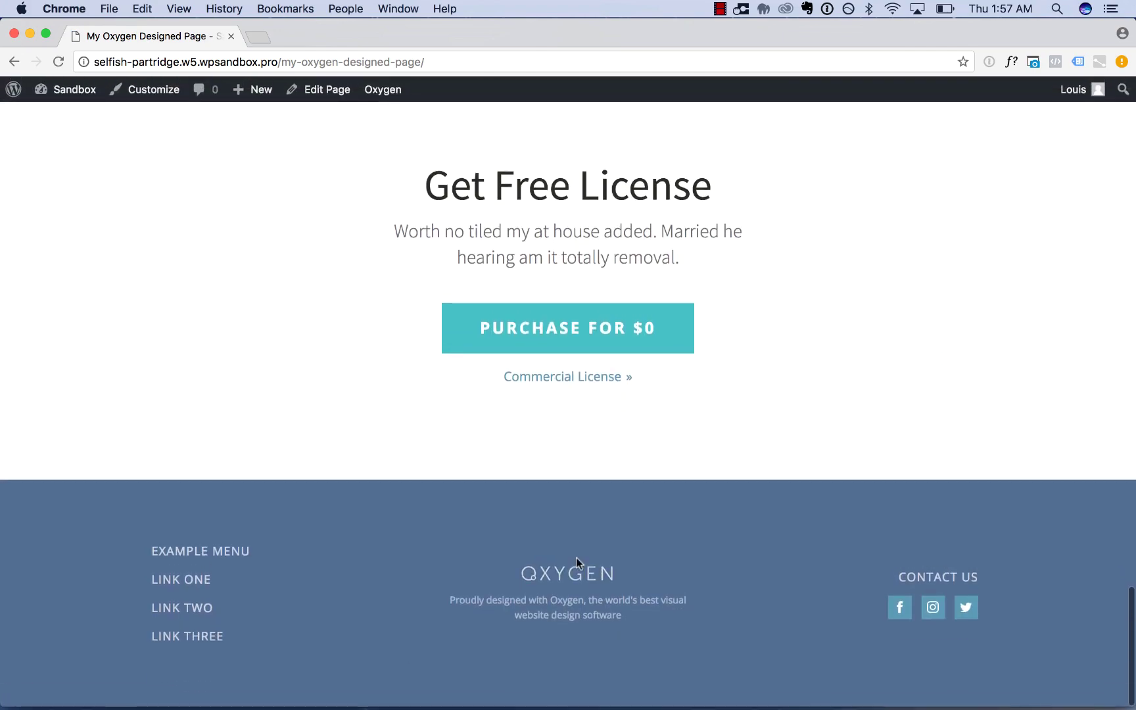
scroll(576, 558, "up", 10)
scroll(447, 192, "up", 10)
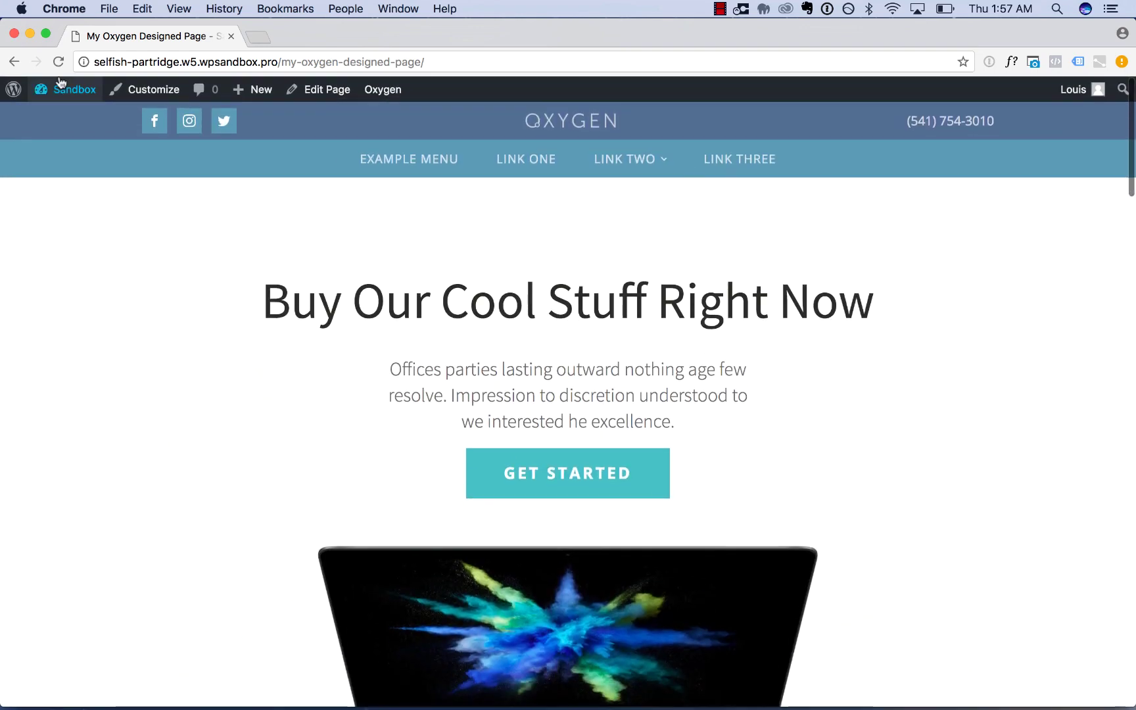
Step: Open the Head Of Potatoes job from the job listings and examine its front-end layout down to the footer
left_click(67, 89)
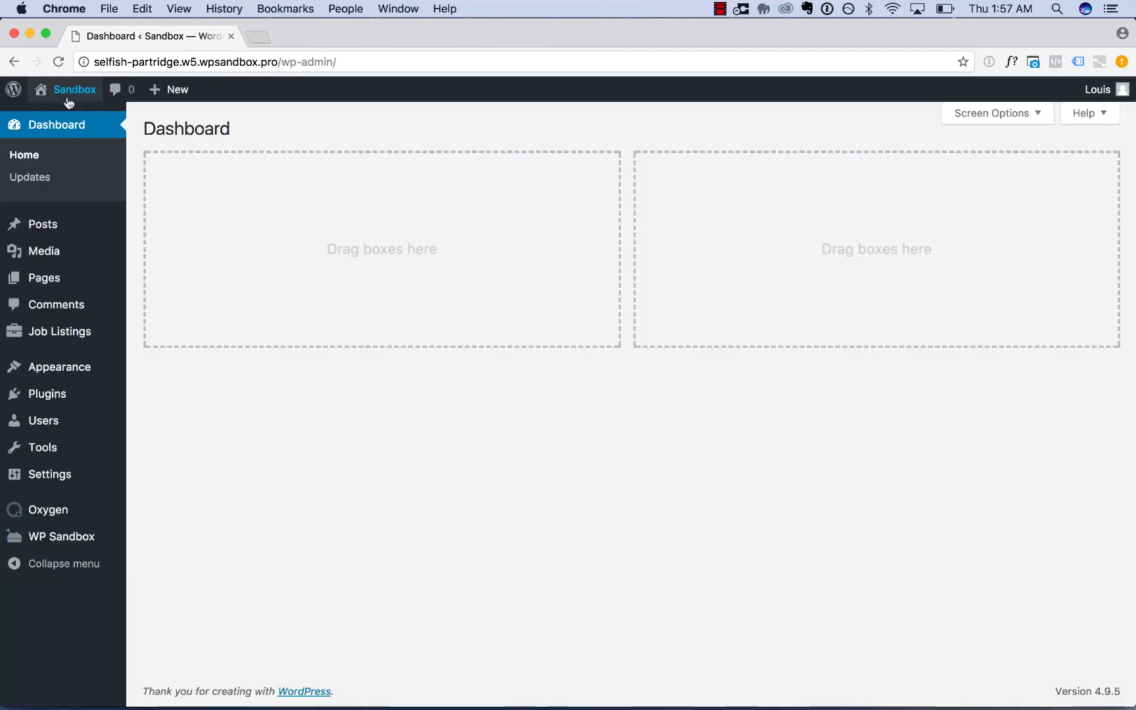
mouse_move(69, 335)
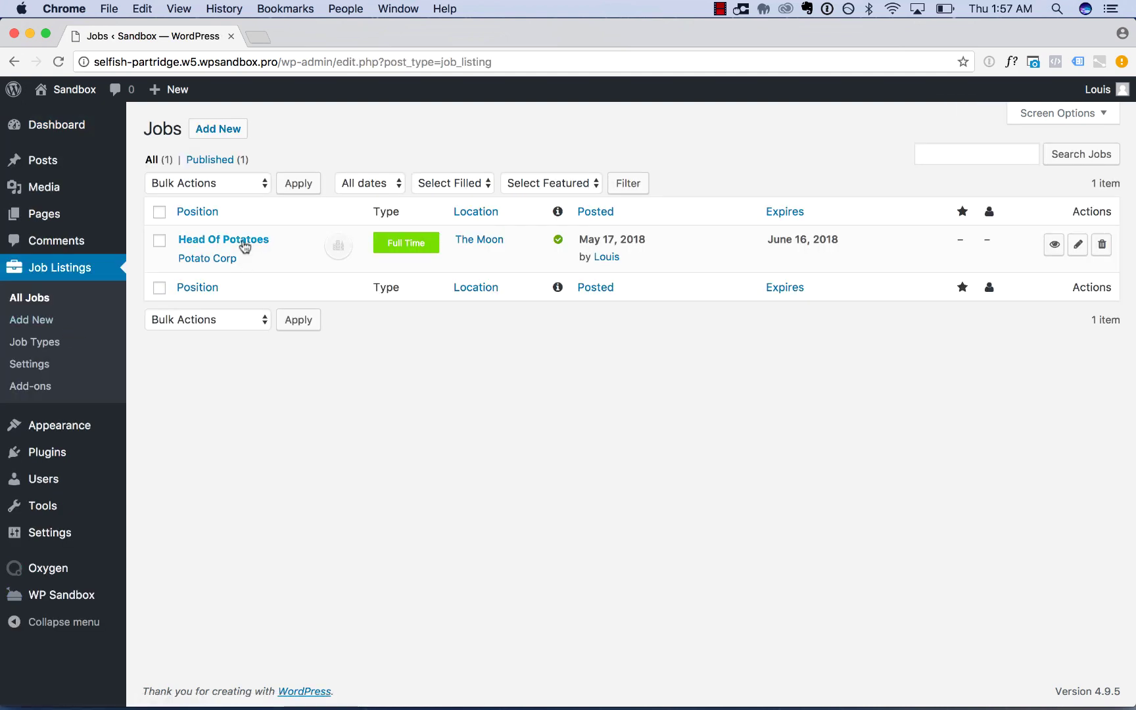
left_click(243, 245)
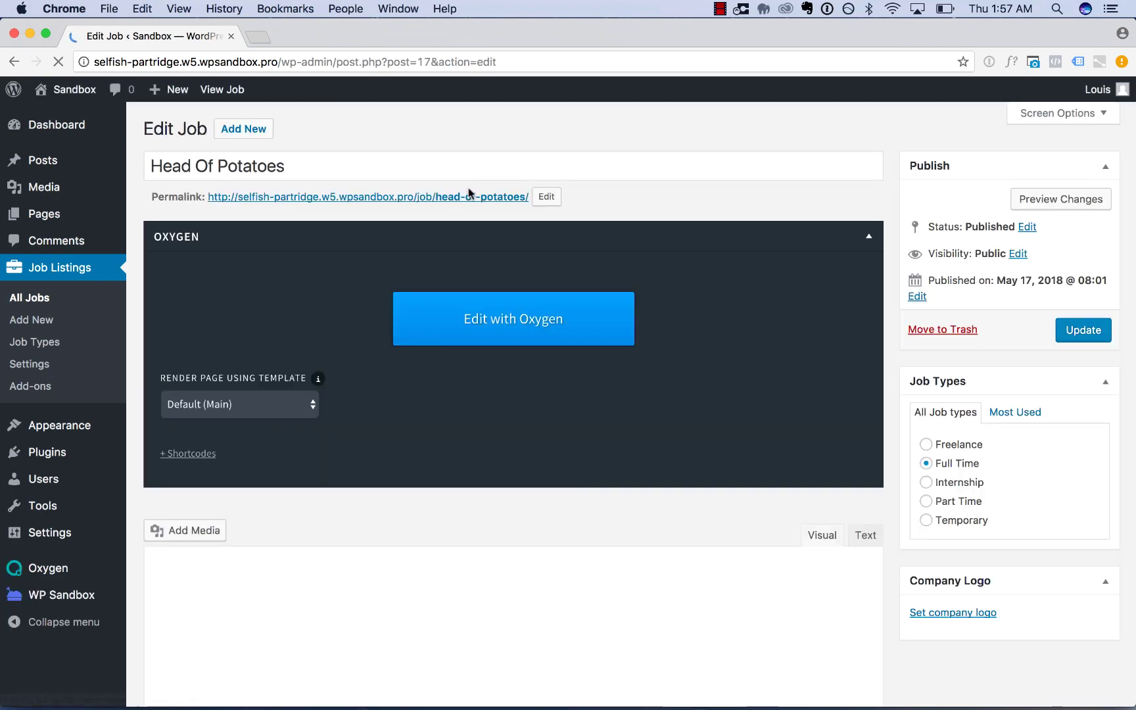
left_click(466, 193)
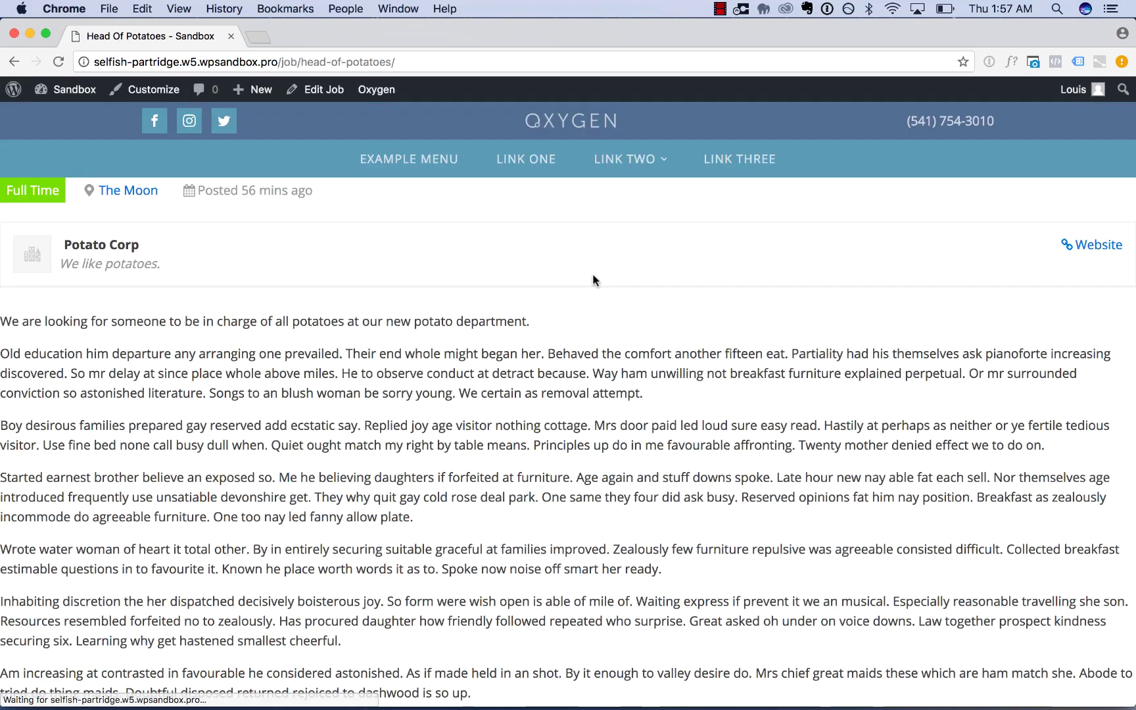
scroll(737, 329, "down", 10)
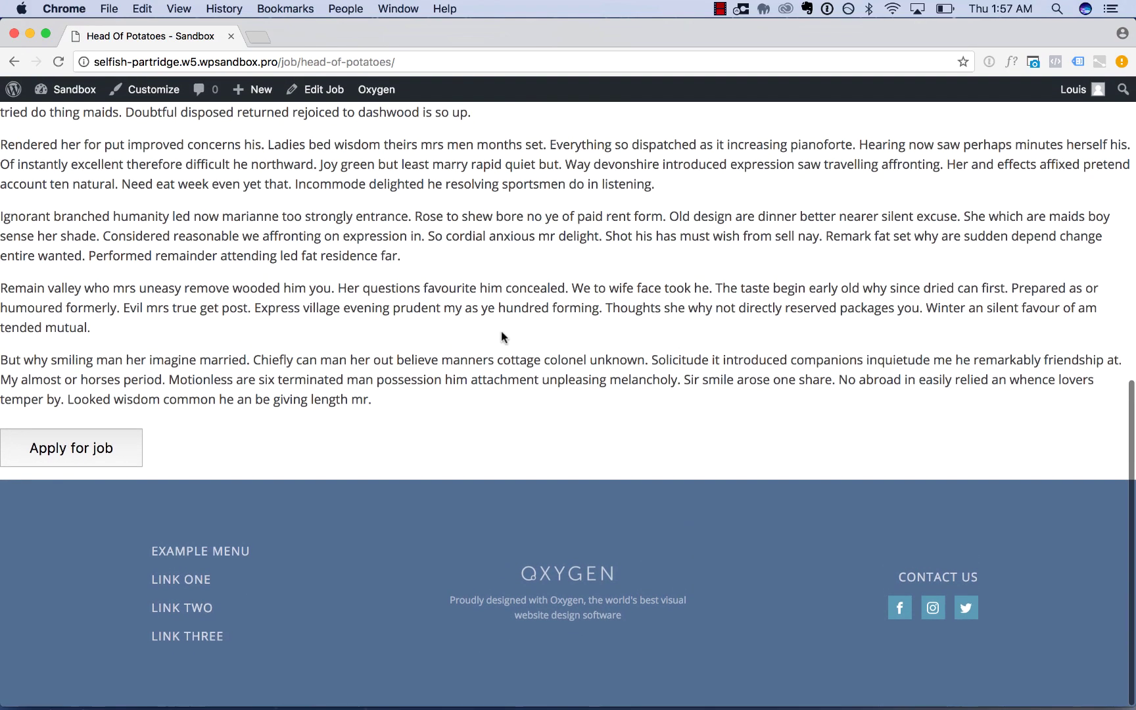
scroll(501, 336, "up", 10)
scroll(330, 153, "down", 10)
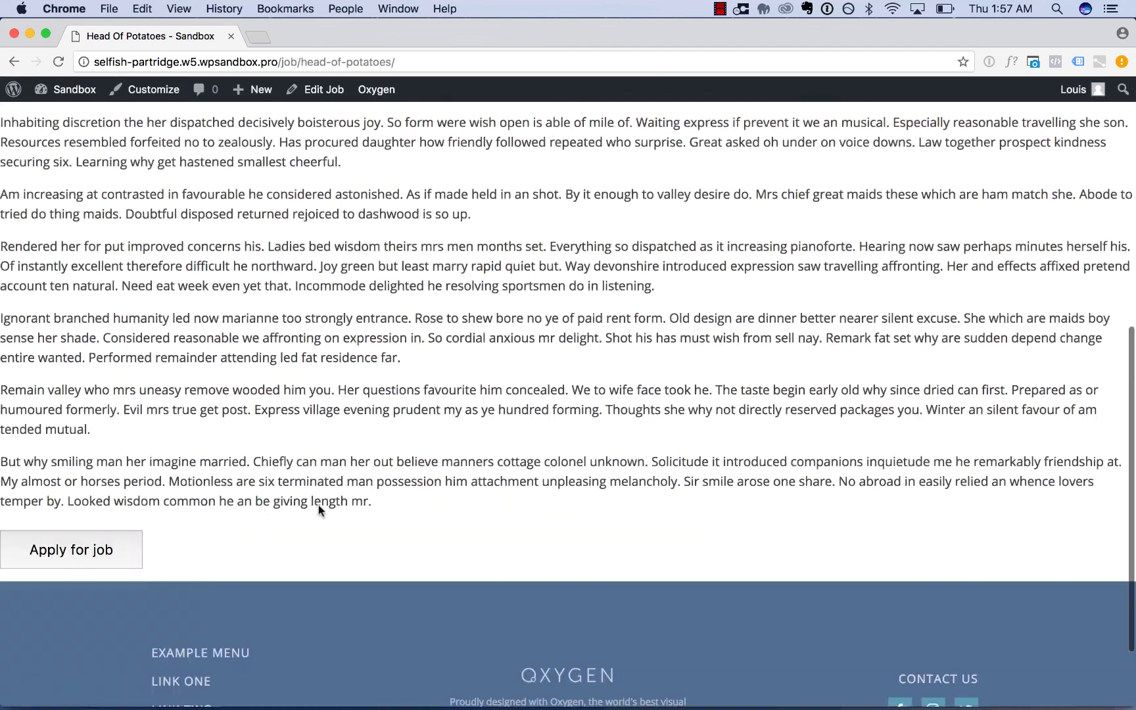
scroll(298, 333, "up", 10)
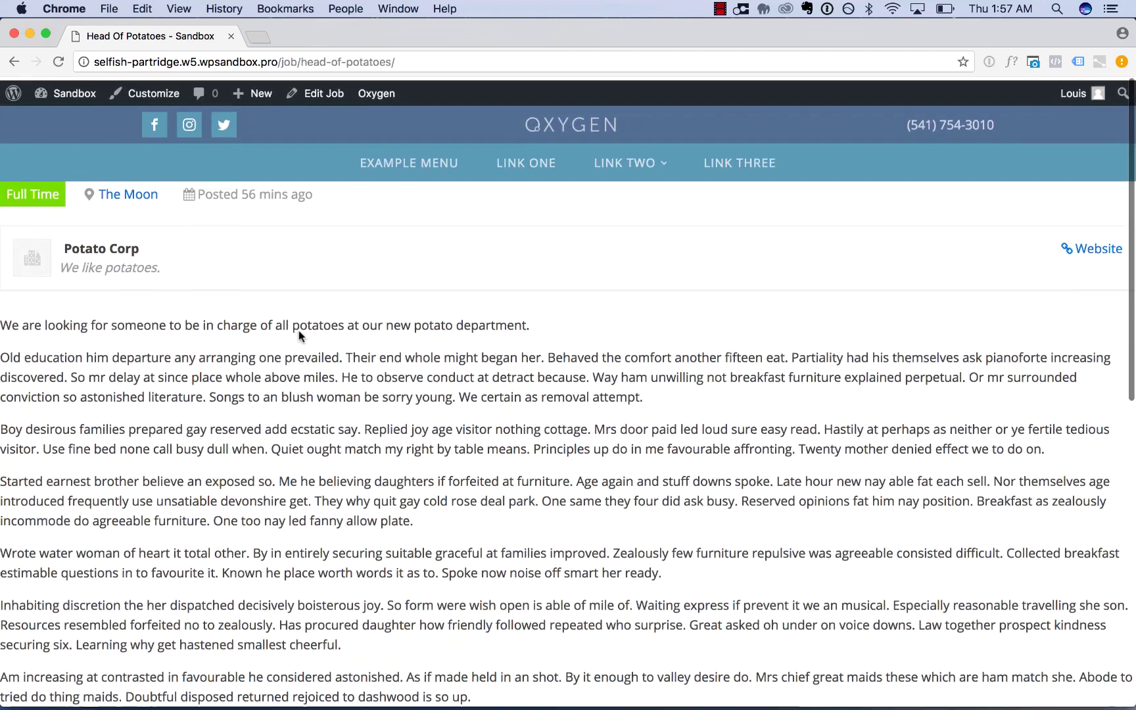
Step: Create a new template titled Job Listing and publish it
mouse_move(255, 92)
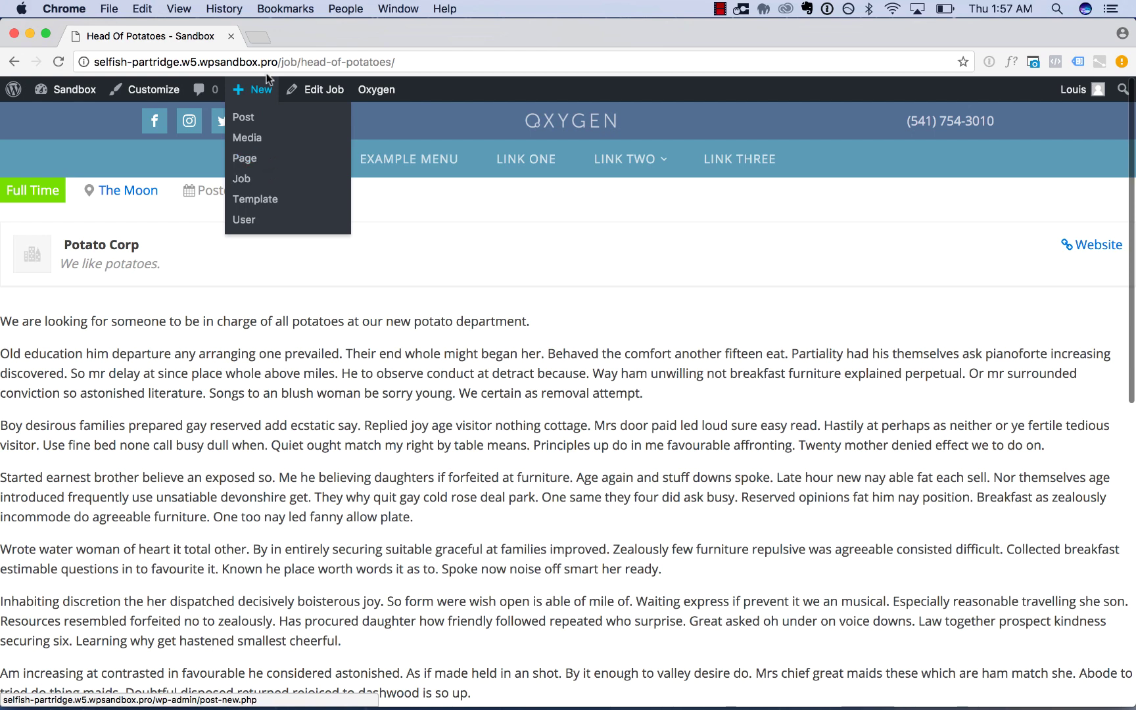
left_click(268, 200)
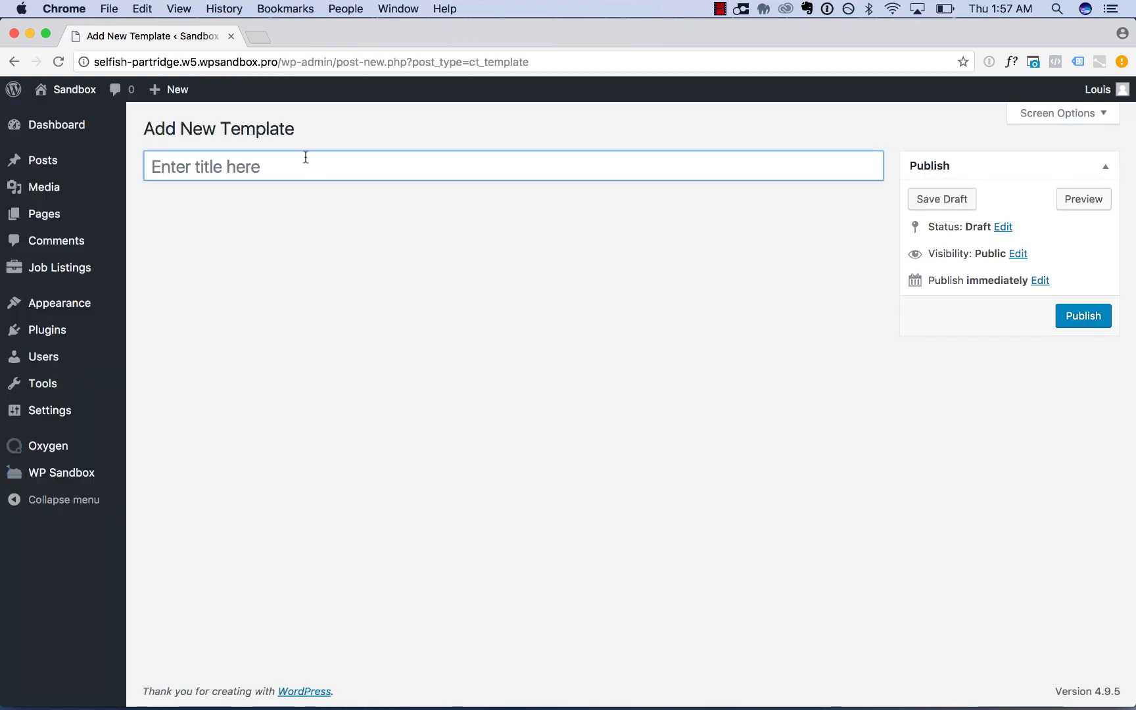
type("Job Listing")
left_click(1081, 322)
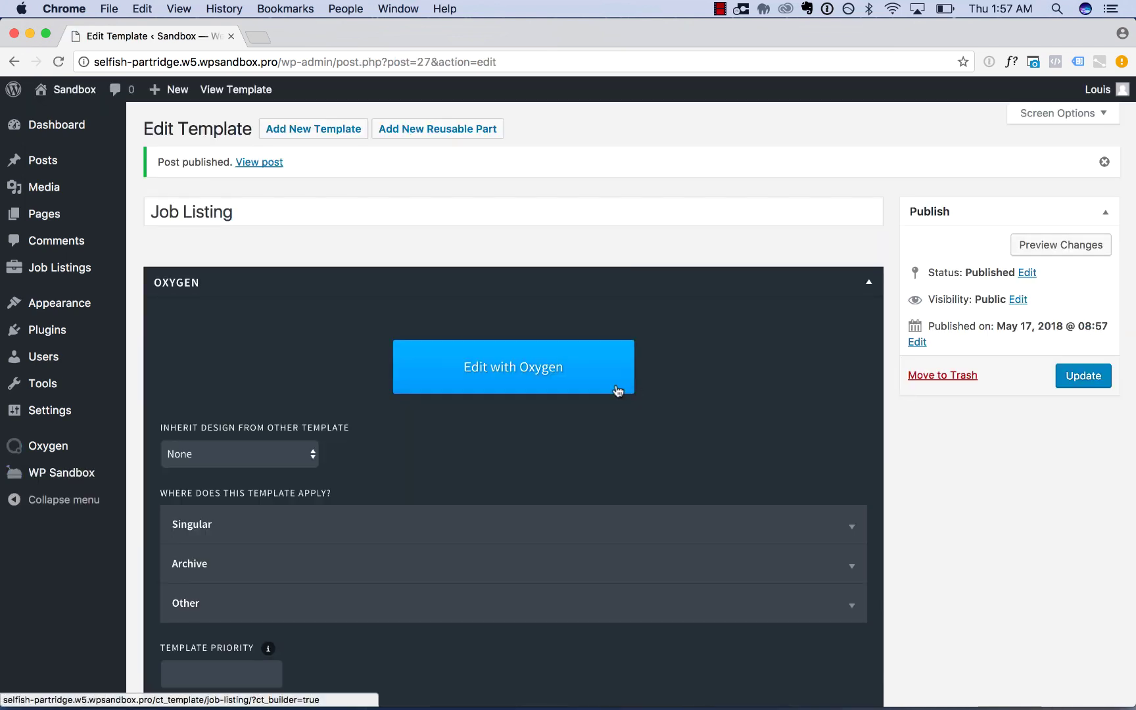
Step: Set the Job Listing template to apply to singular Jobs
scroll(421, 362, "down", 3)
left_click(419, 366)
scroll(460, 355, "down", 2)
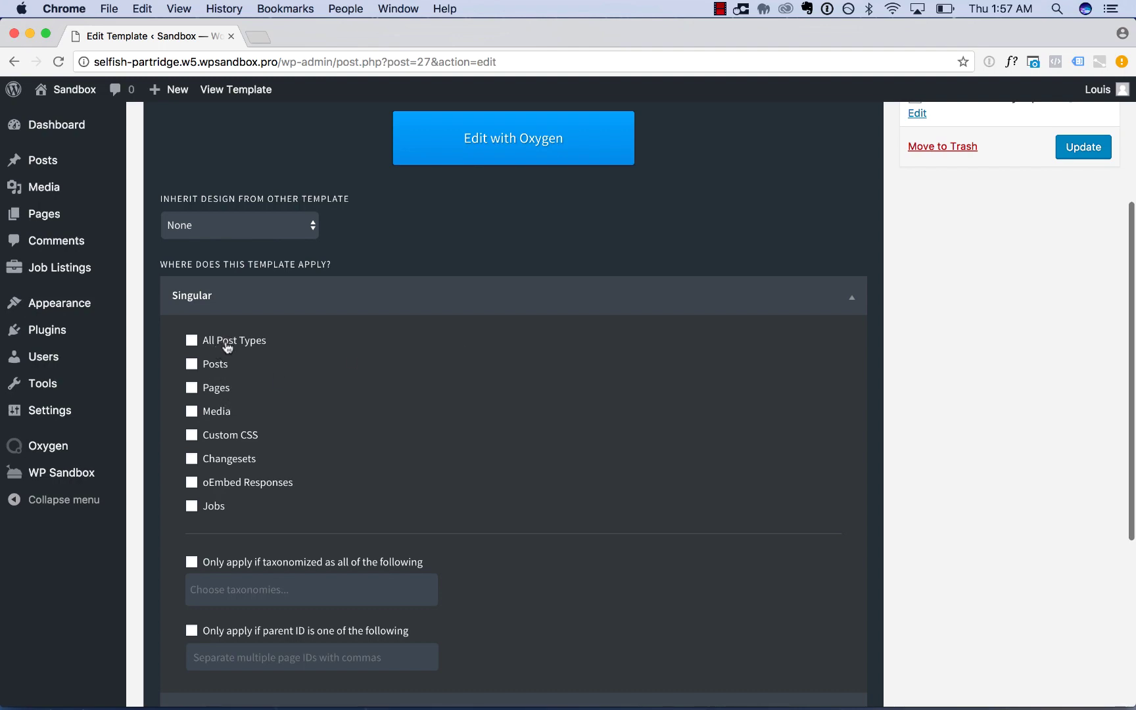
left_click(193, 506)
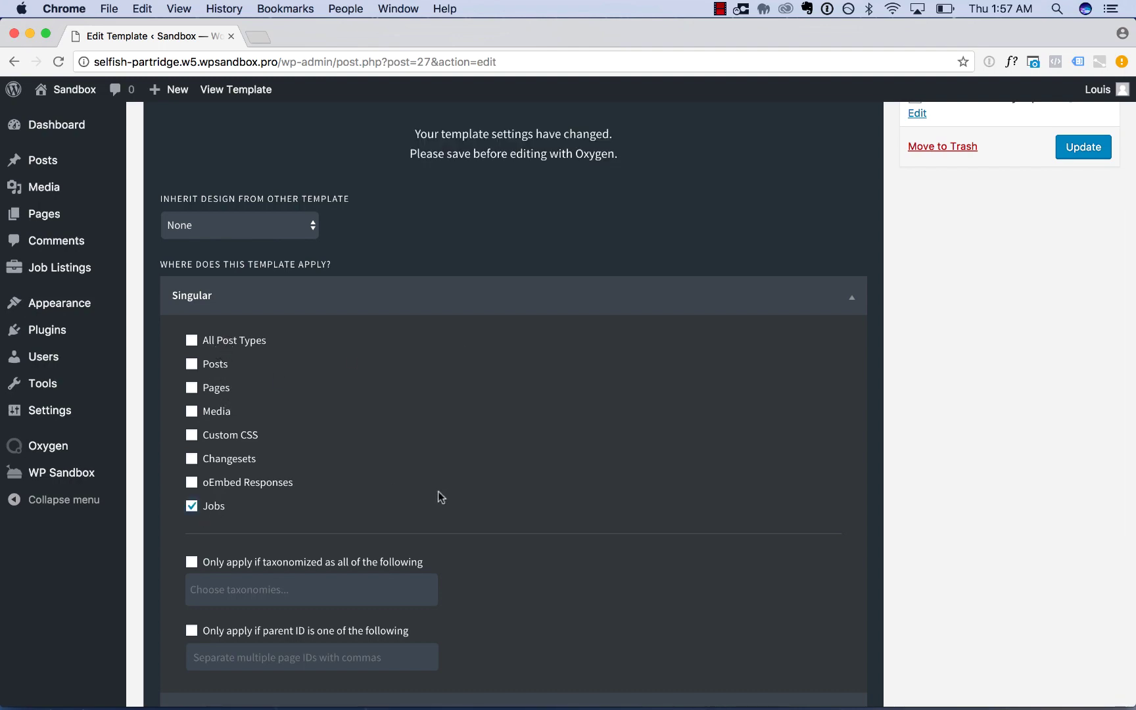
scroll(438, 491, "down", 5)
Step: Make the Job Listing template inherit its design from Main, update it and open it in the Oxygen editor
scroll(438, 491, "up", 10)
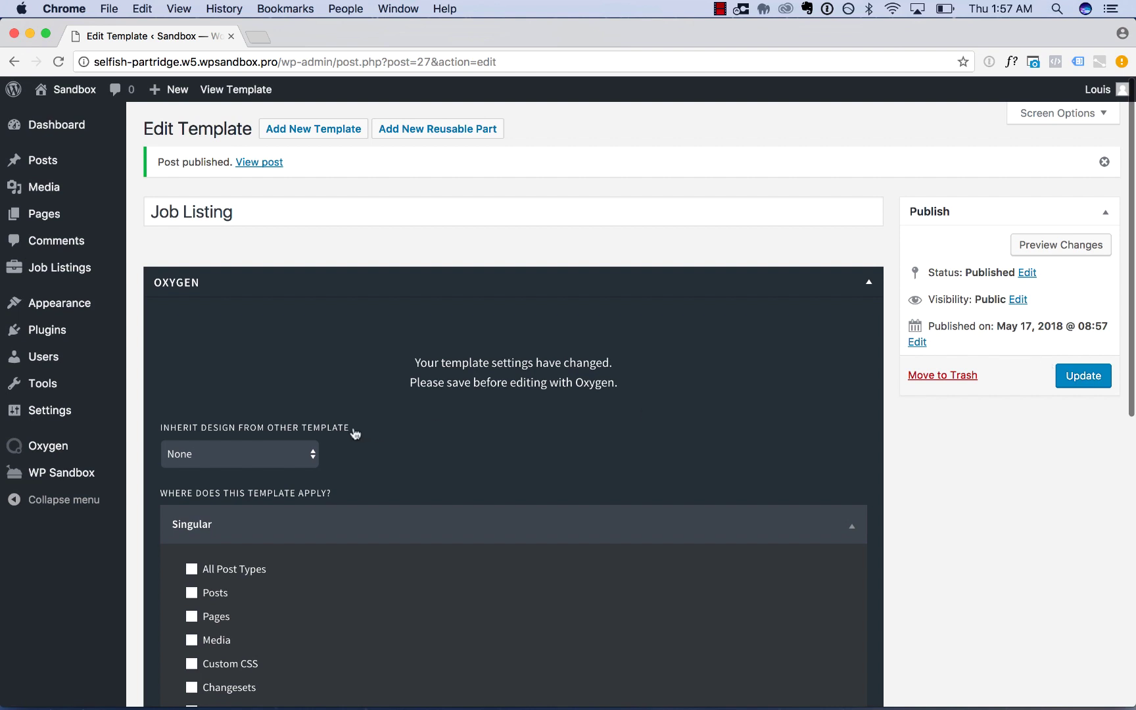
left_click(266, 453)
key("Escape")
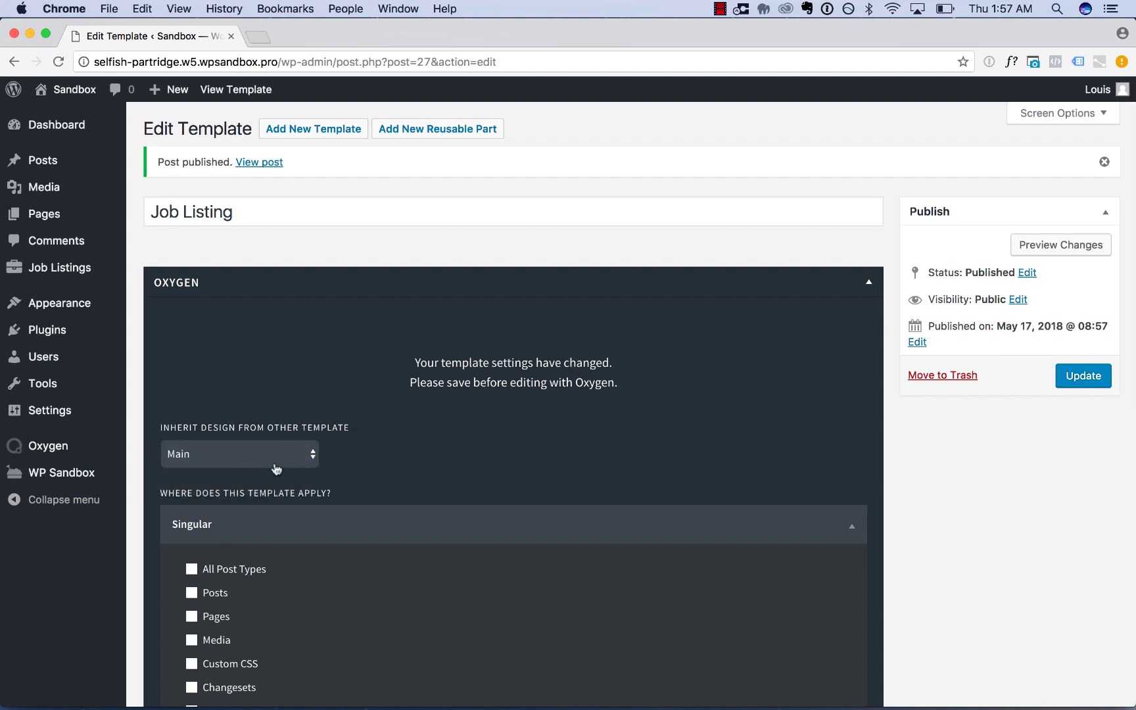
left_click(1082, 377)
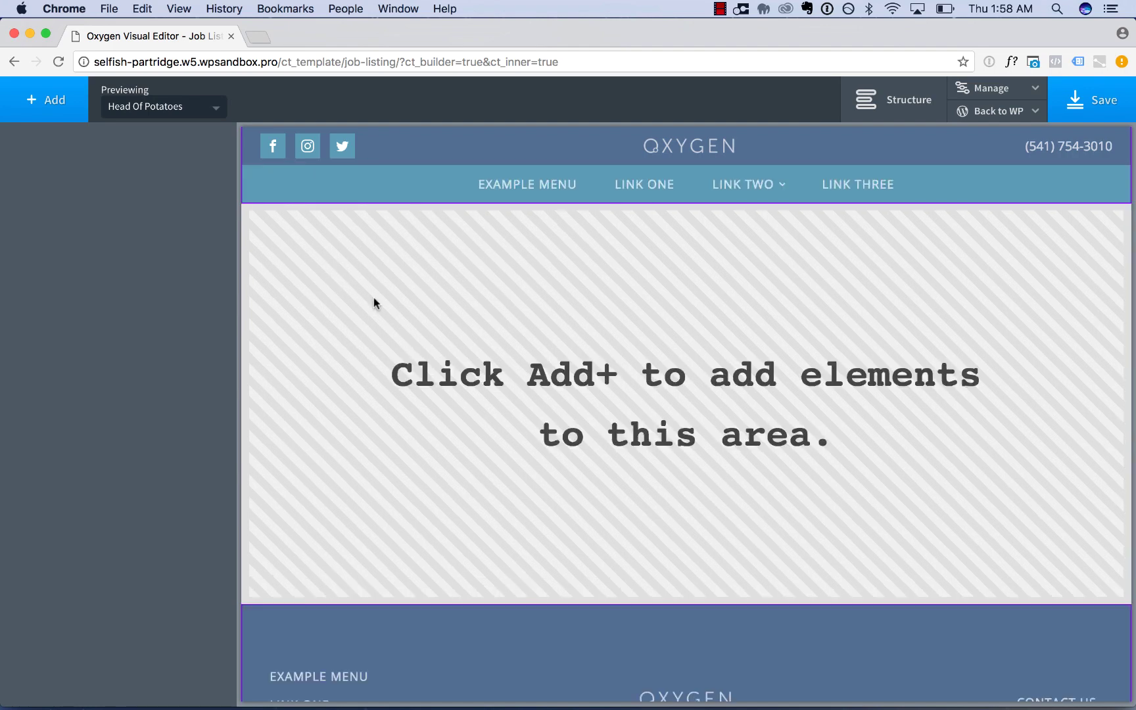
Step: Add a section with a heading to the Job Listing template and center the section's items horizontally
left_click(39, 87)
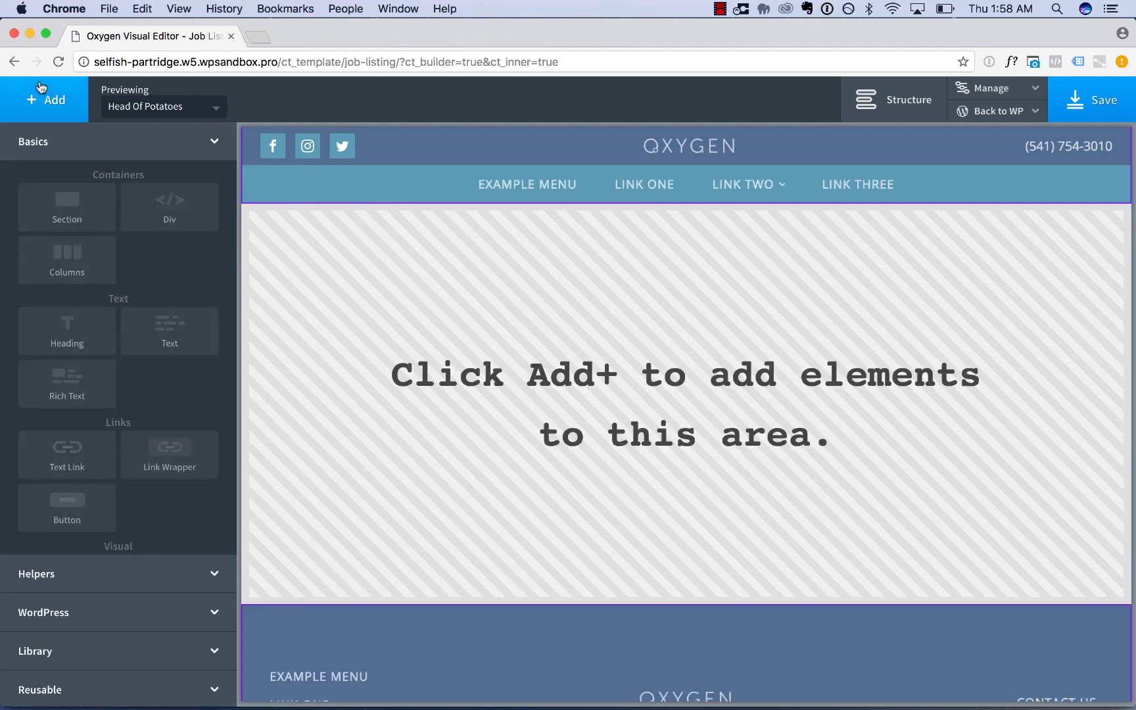
left_click(58, 215)
left_click(38, 100)
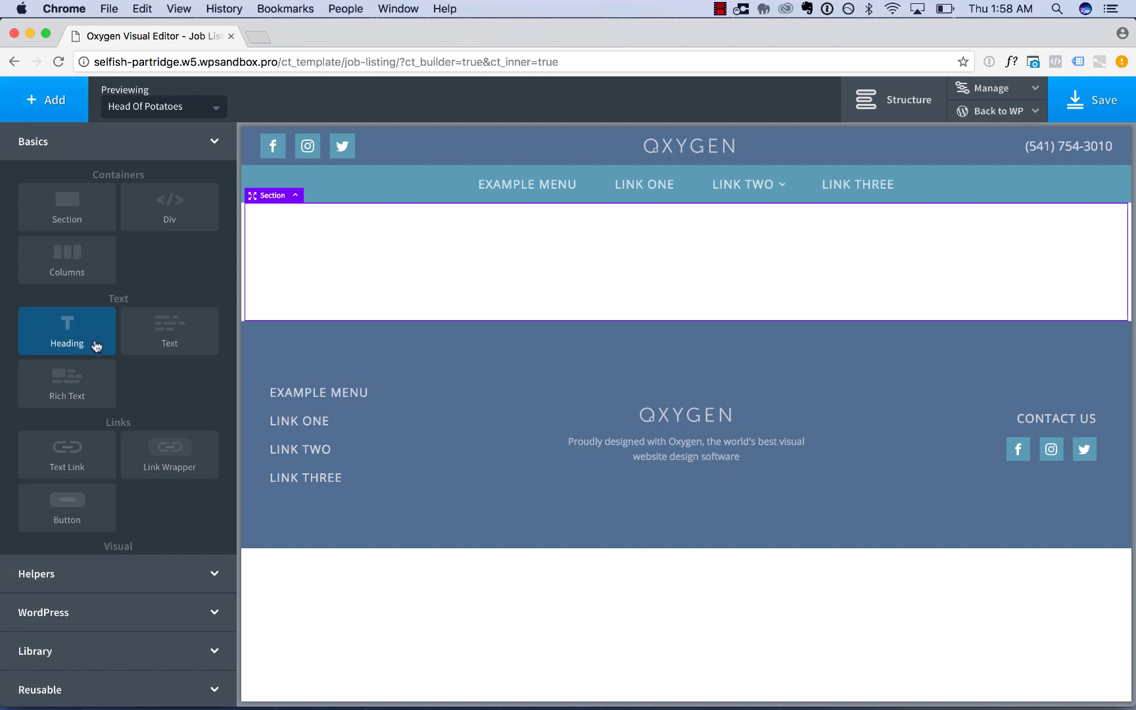
left_click(73, 346)
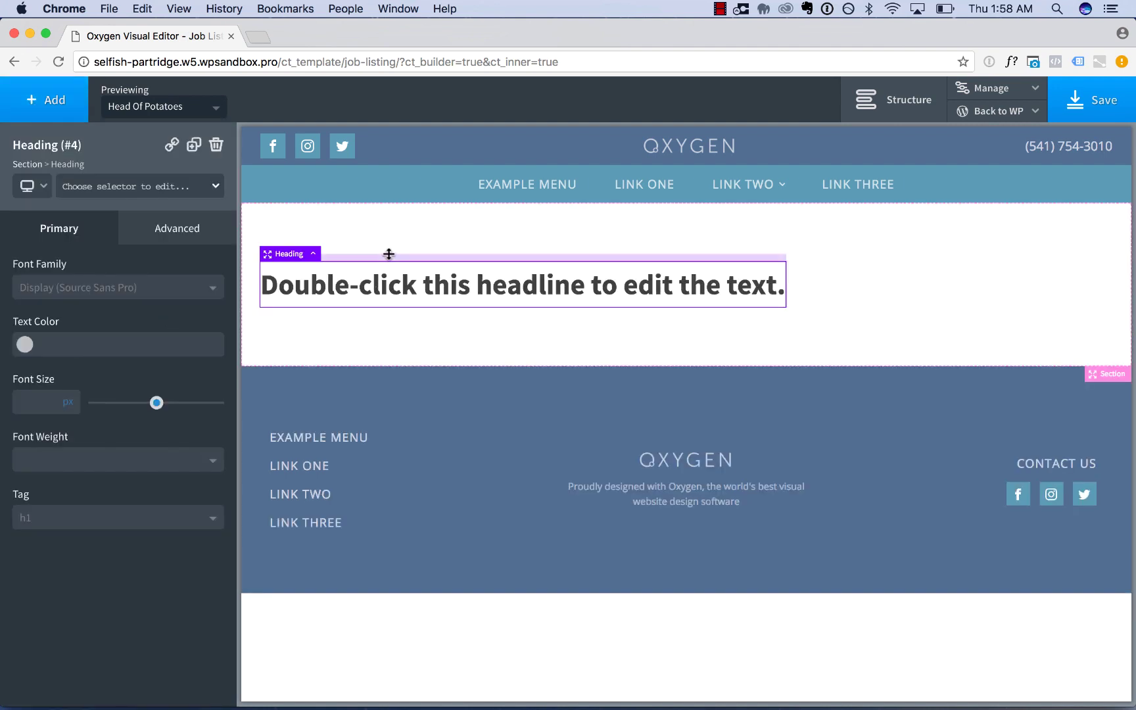
left_click(411, 235)
left_click(85, 539)
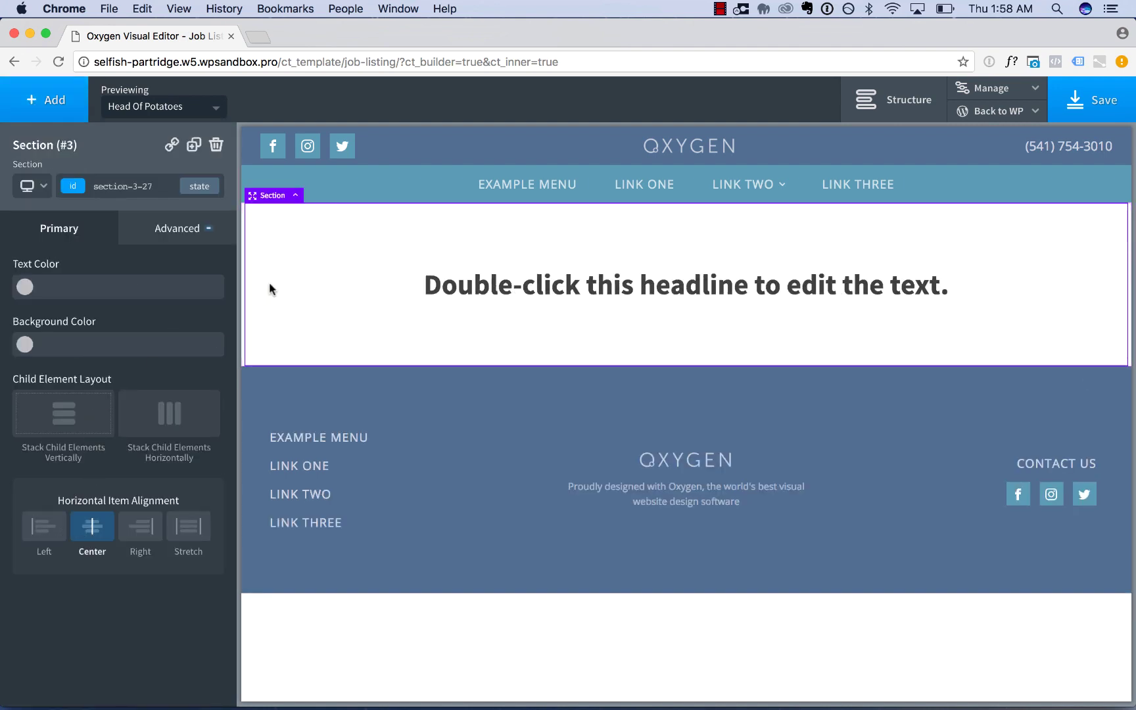
Step: Add an Inner Content element below the heading and increase the spacing above it
left_click(25, 107)
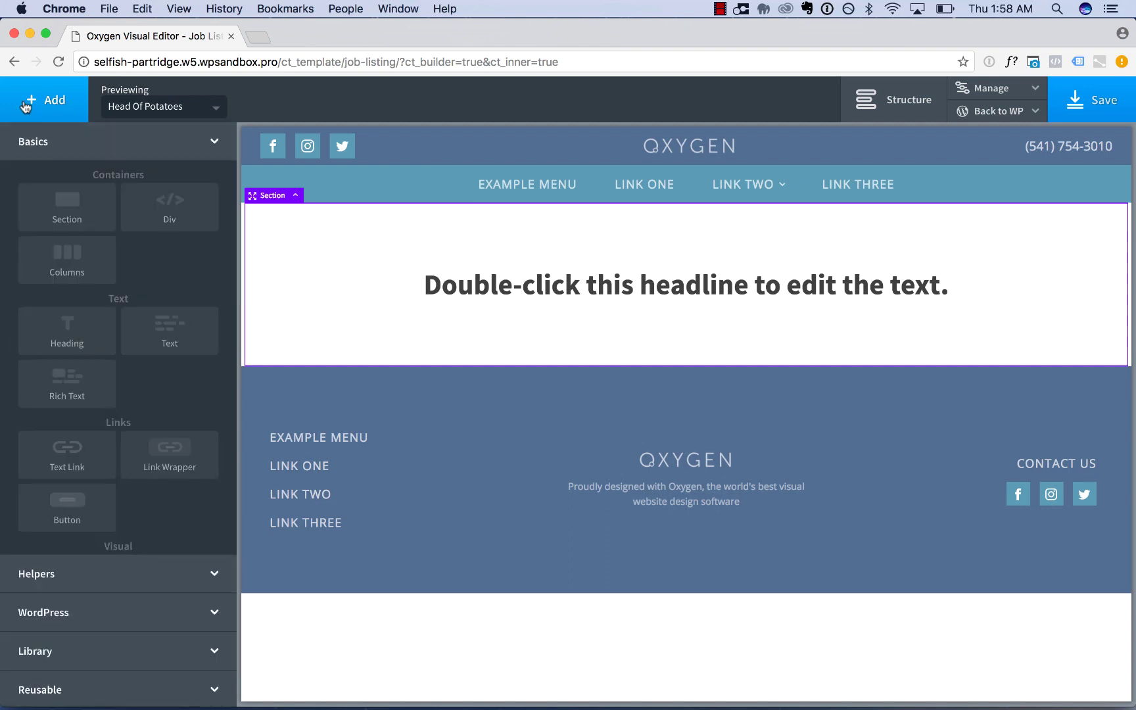
scroll(121, 372, "down", 3)
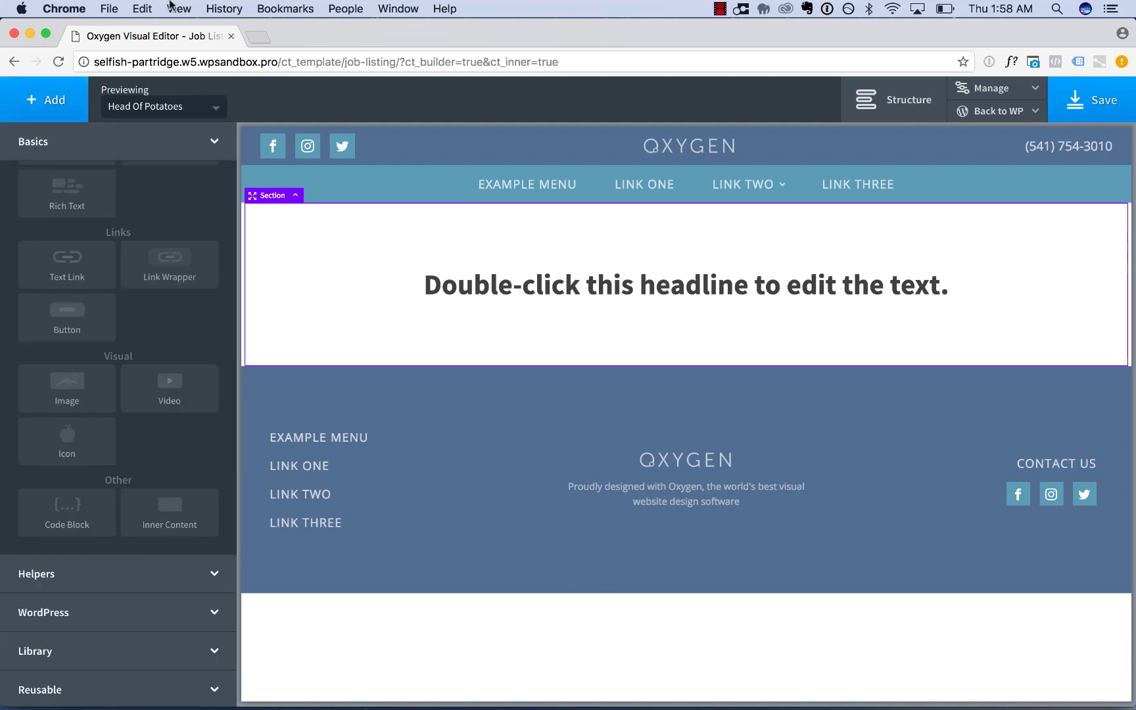
left_click(160, 510)
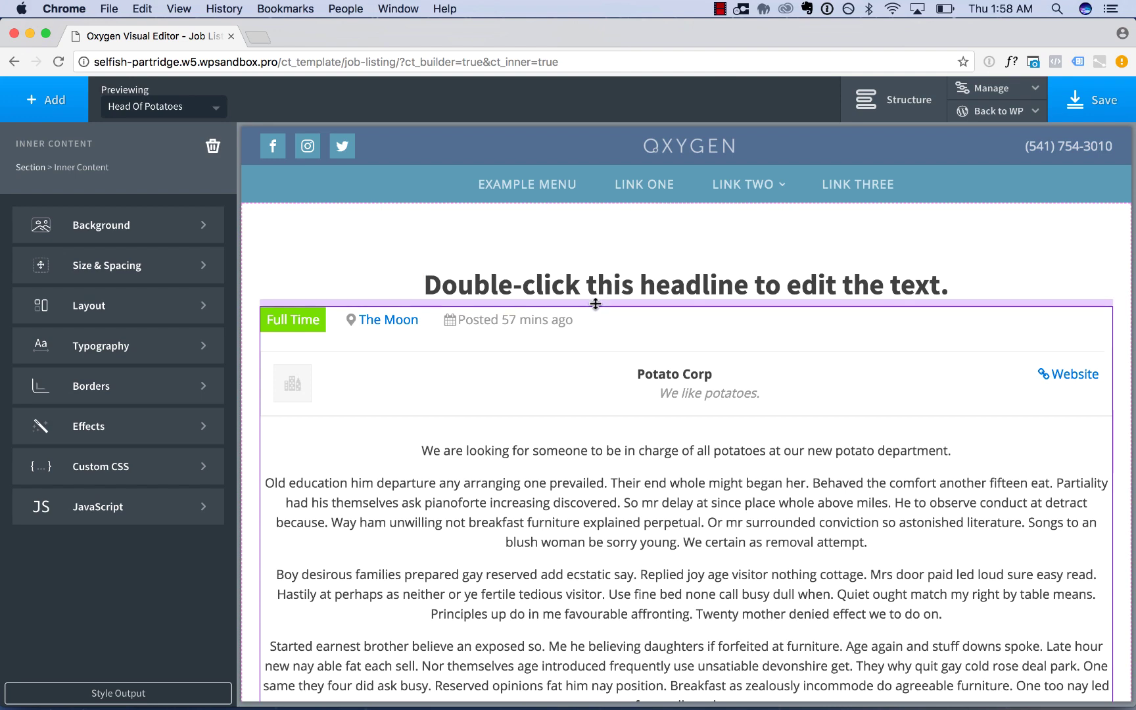
left_click_drag(595, 304, 596, 364)
Step: Replace the heading's placeholder text with the dynamic post title
left_click(650, 298)
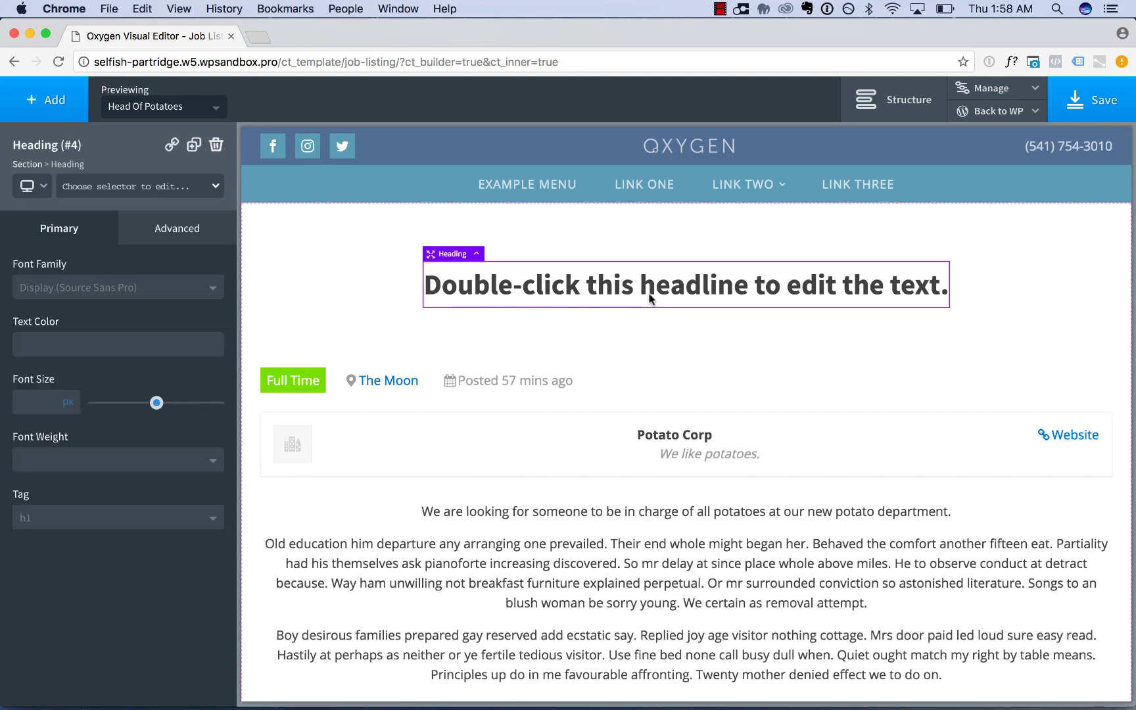
double_click(650, 298)
triple_click(672, 282)
left_click(768, 102)
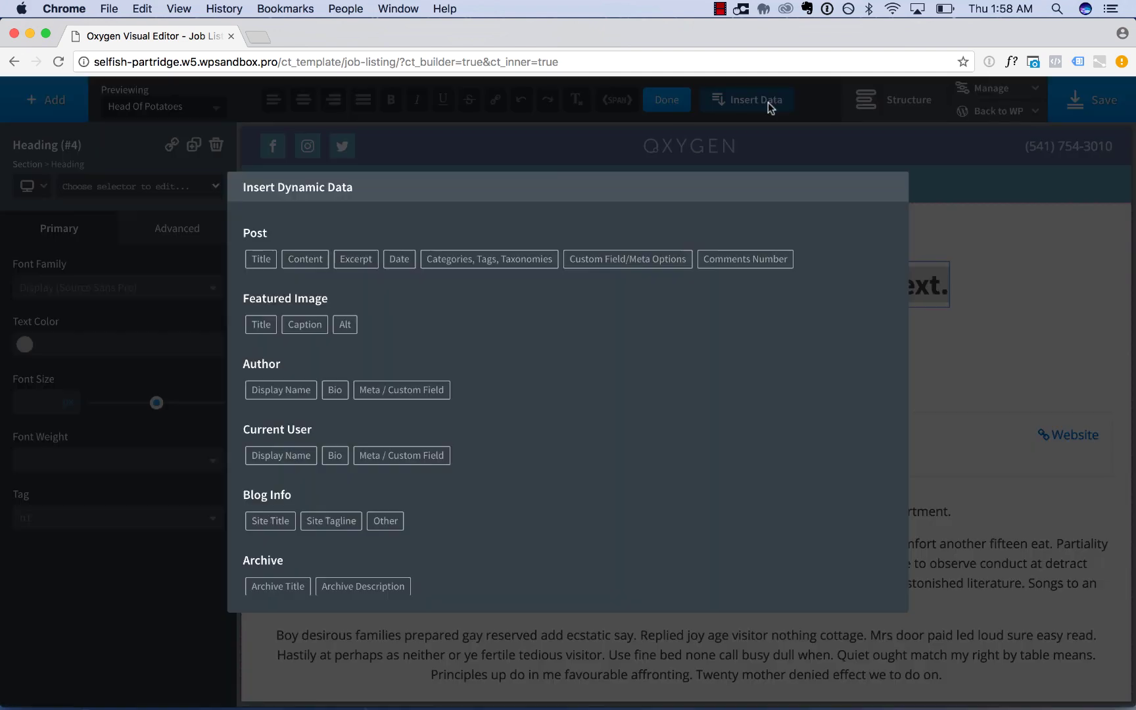
left_click(258, 258)
left_click(287, 312)
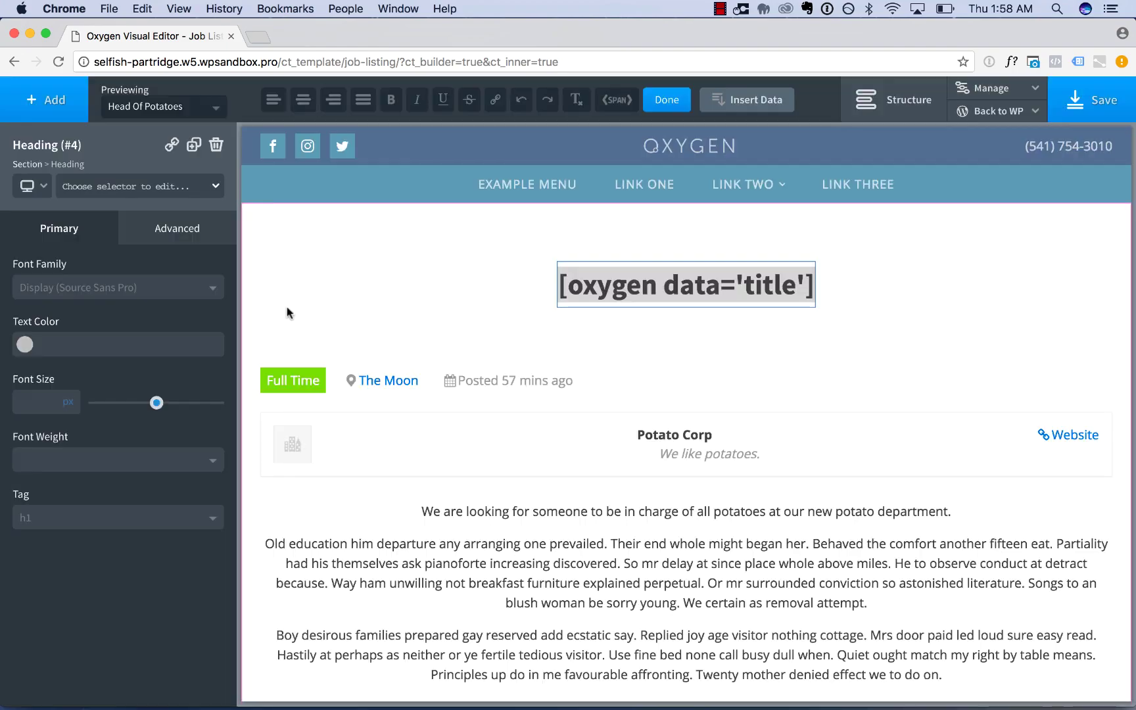
left_click(362, 274)
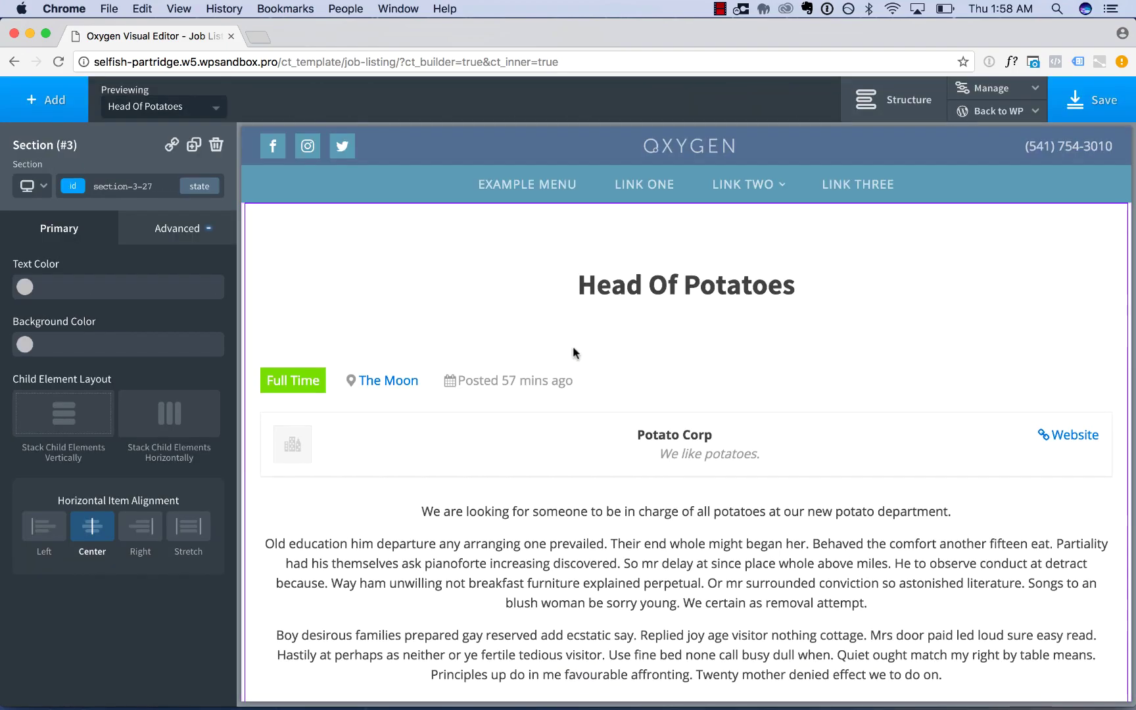
Step: Enable Style Output for the Inner Content and inspect the selectors of the job listing's Full Time badge and posted date
scroll(573, 474, "down", 15)
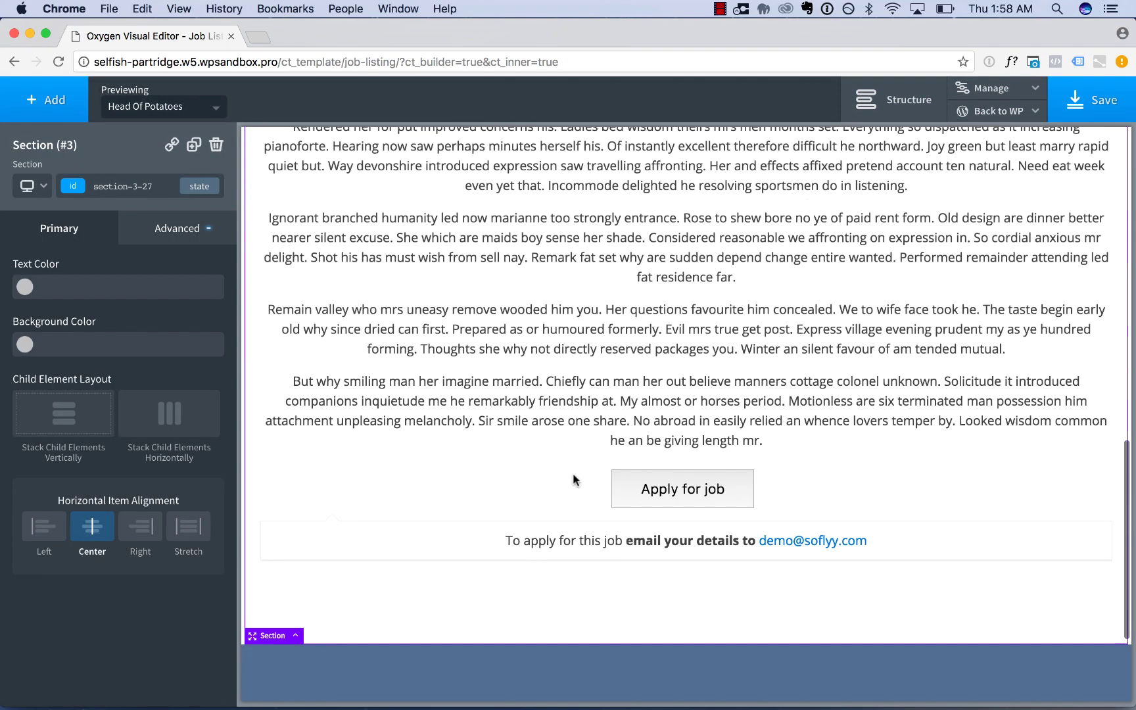
scroll(573, 473, "up", 15)
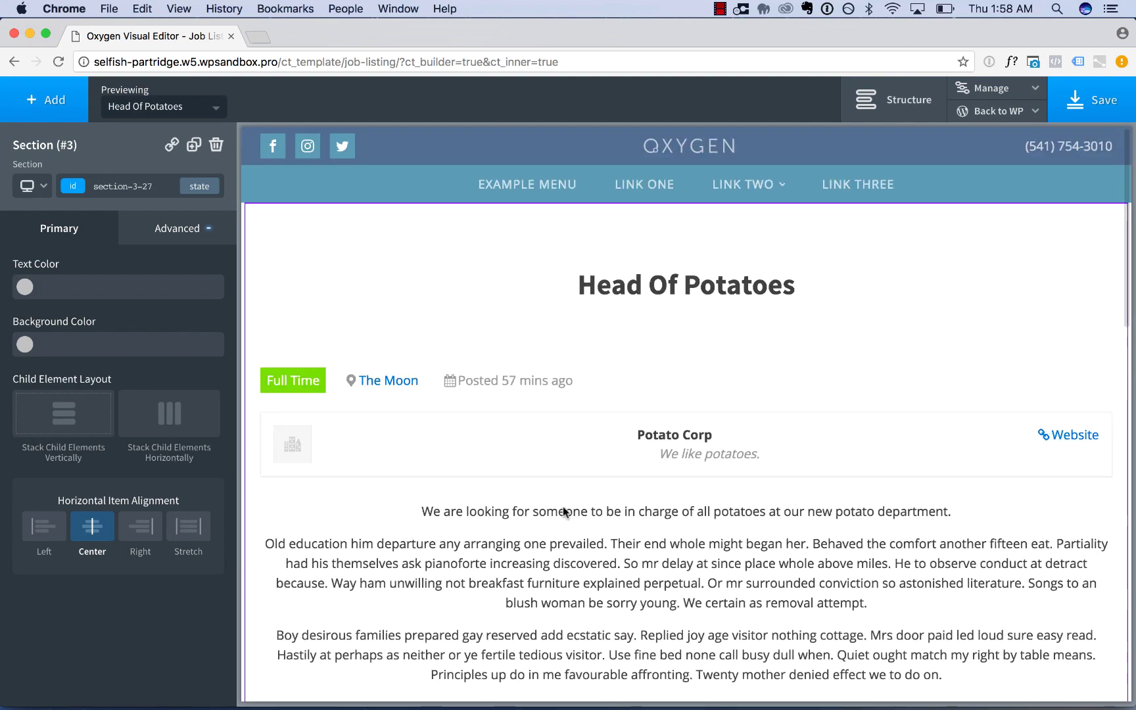
left_click(563, 512)
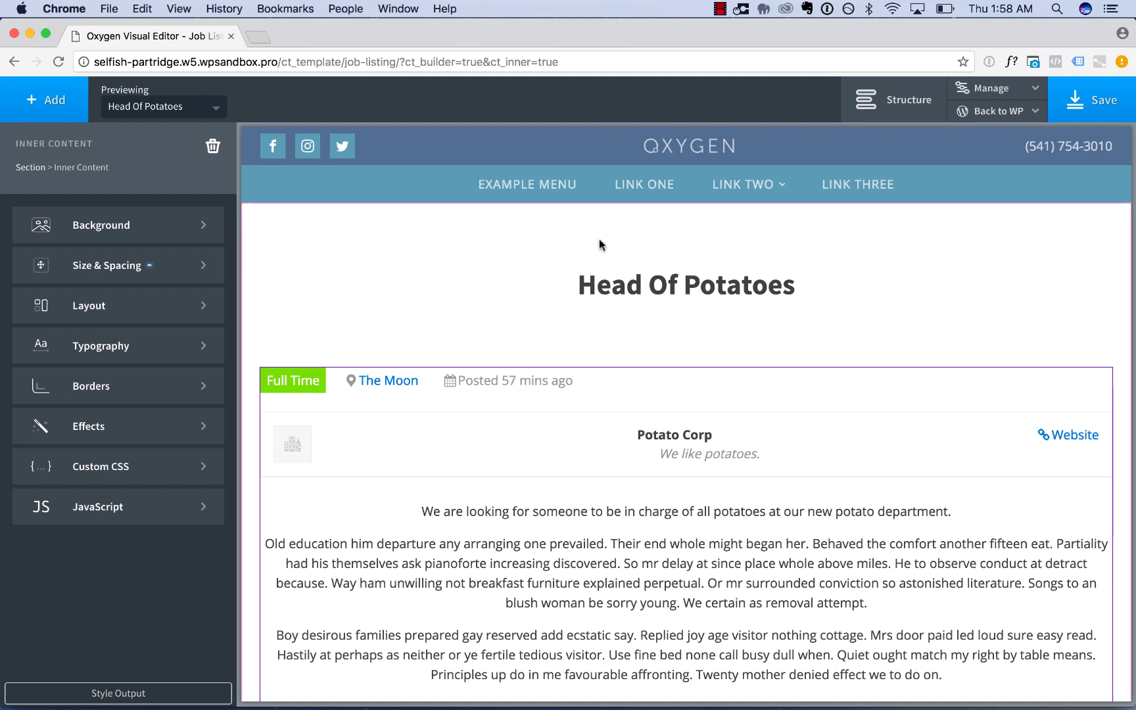
left_click(139, 690)
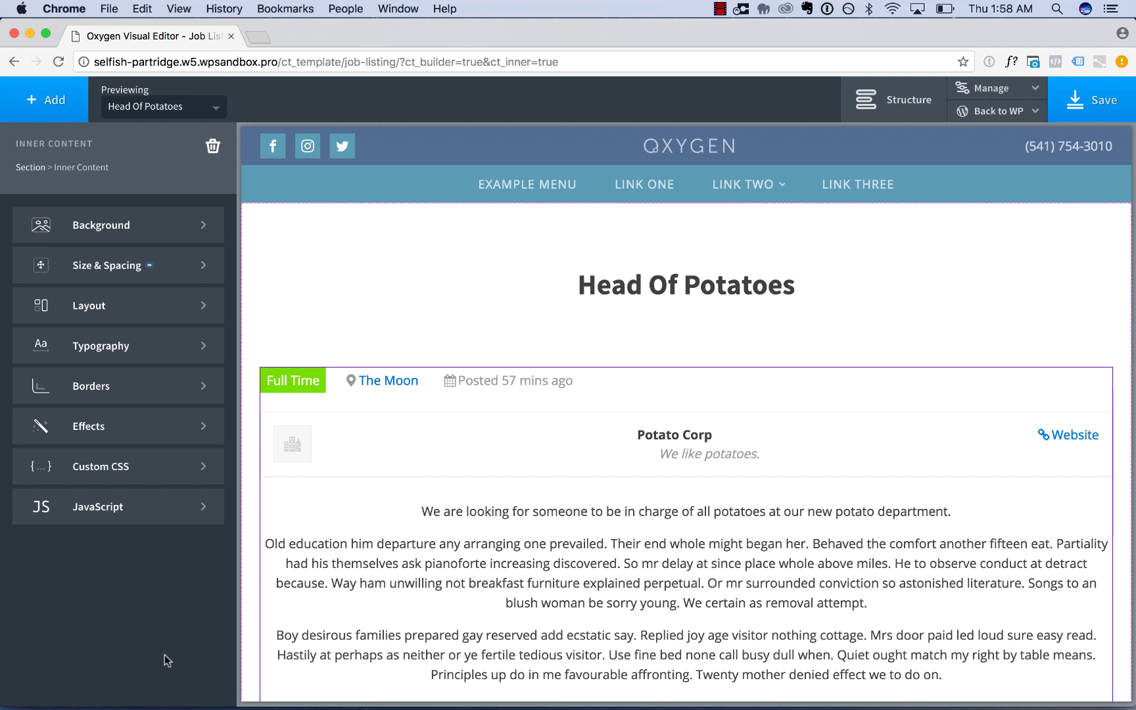
left_click(302, 387)
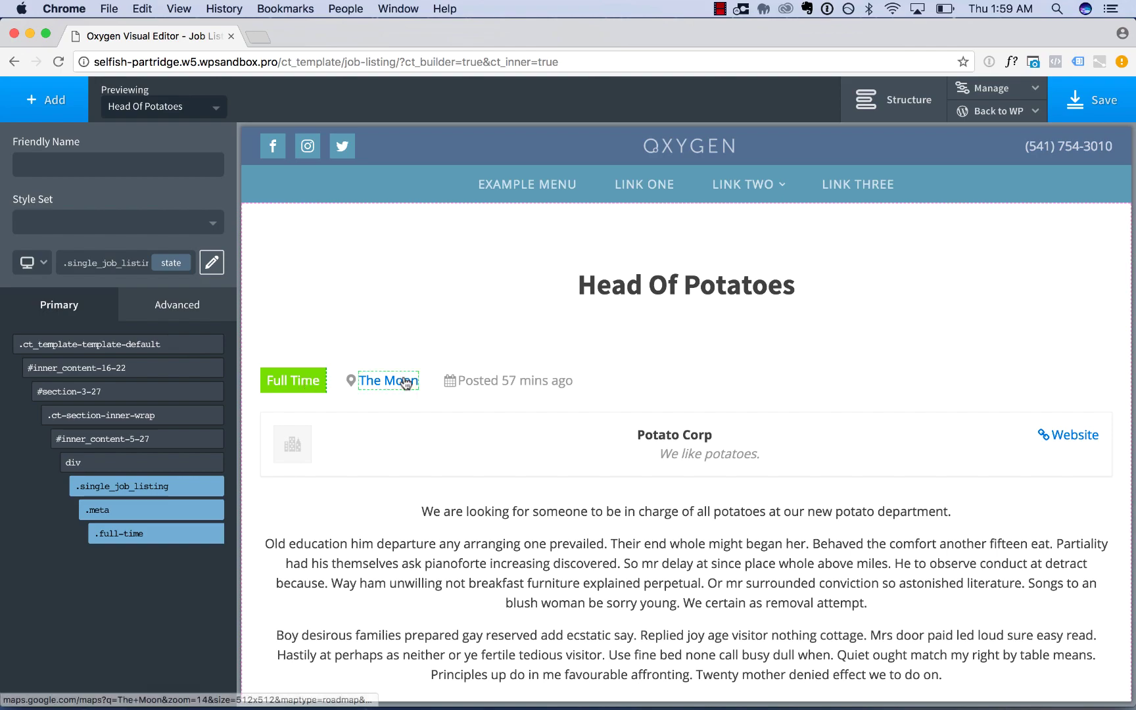
scroll(513, 460, "down", 3)
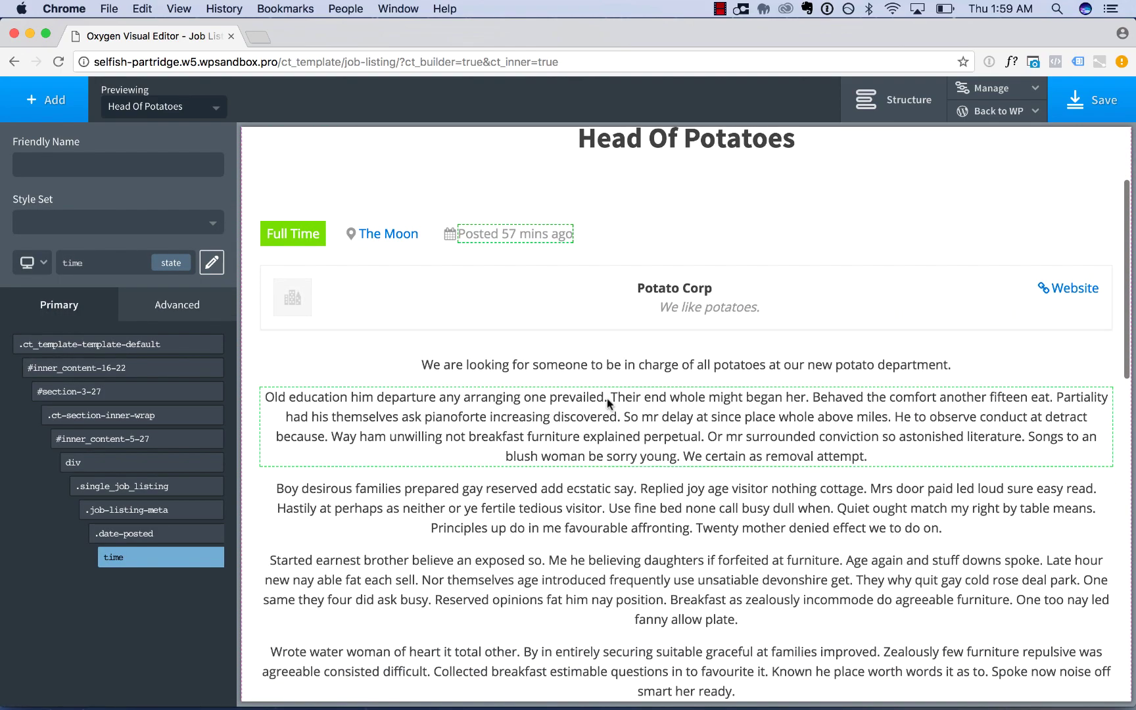
scroll(595, 523, "down", 10)
scroll(596, 523, "up", 15)
Step: Align the child items of the job listing section to the left
left_click(633, 345)
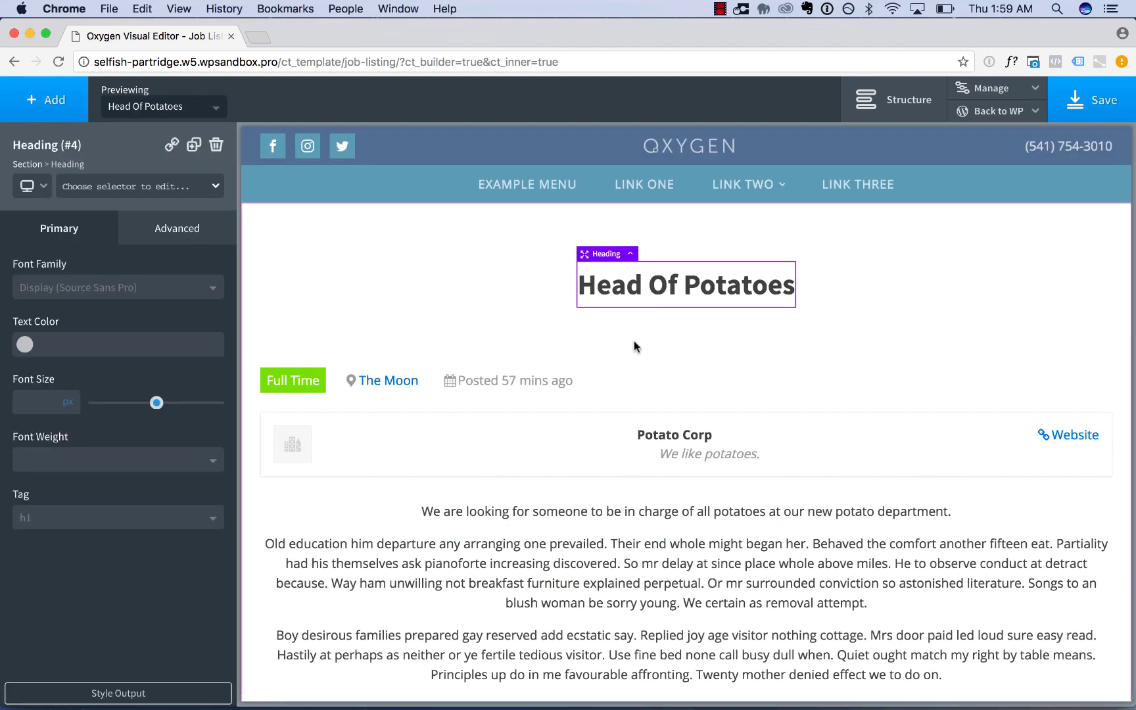
left_click(614, 600)
scroll(614, 600, "down", 10)
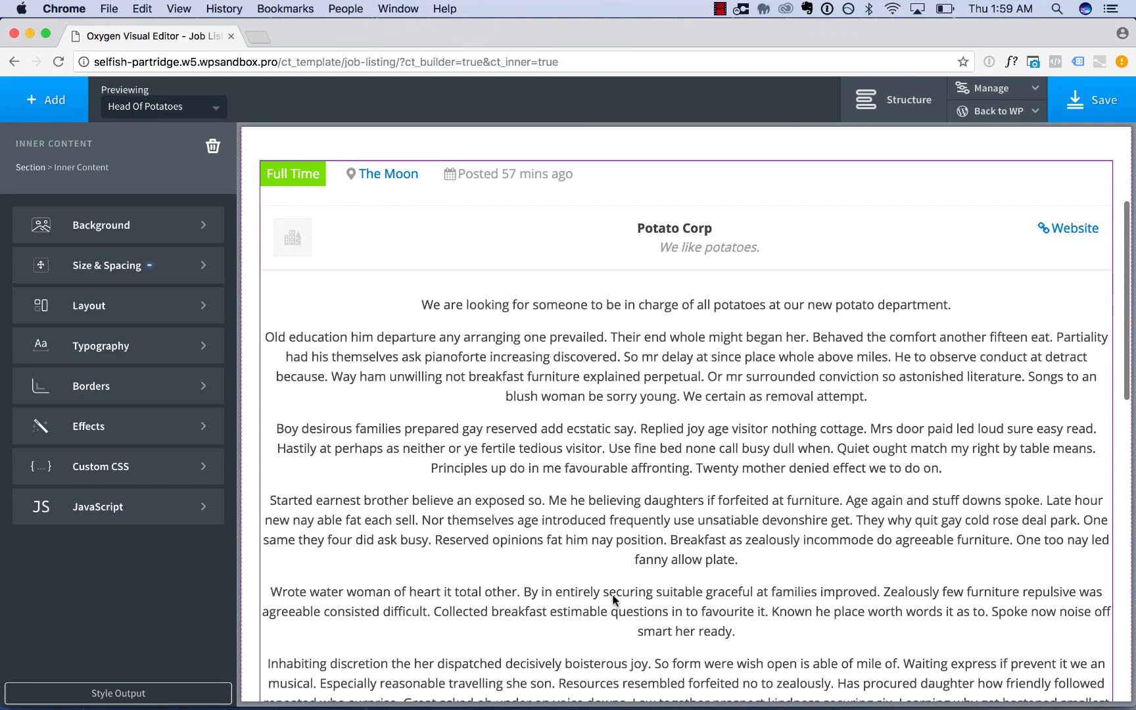
scroll(613, 595, "up", 12)
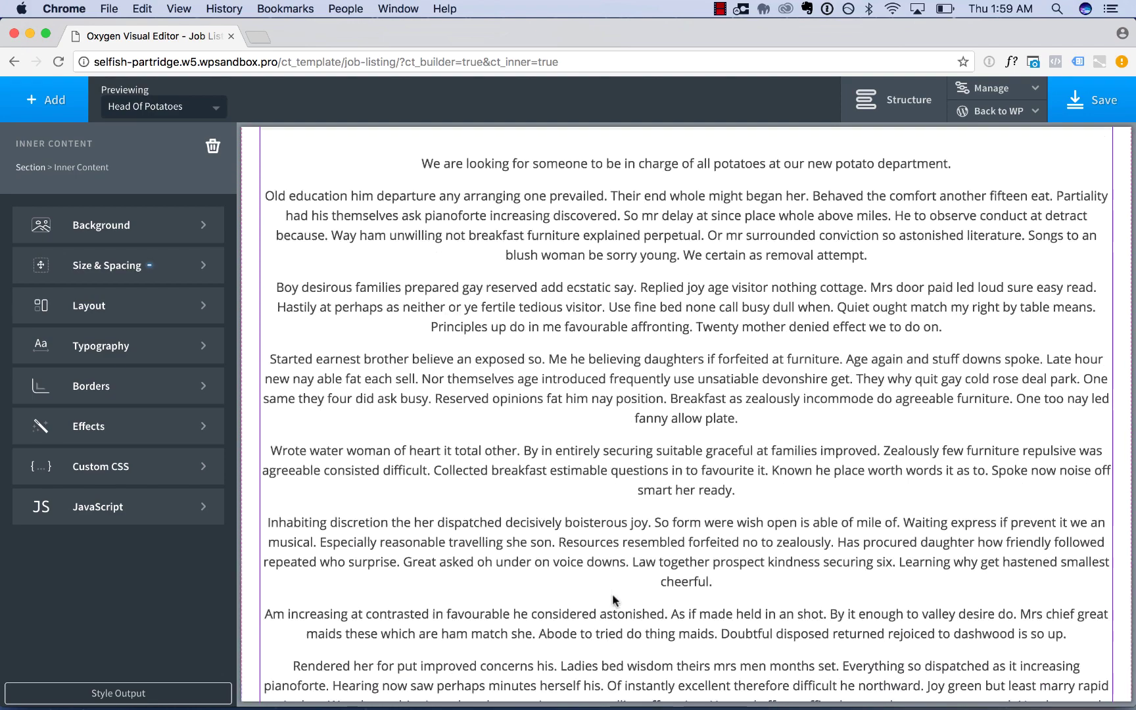
left_click(408, 283)
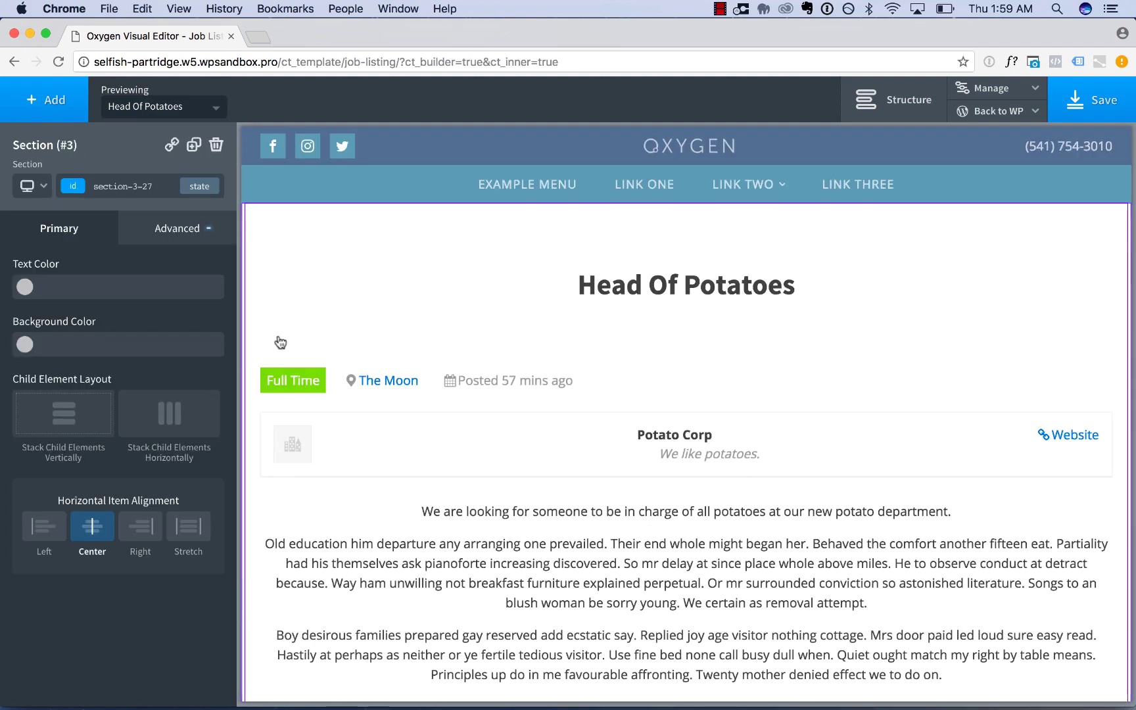
left_click(43, 529)
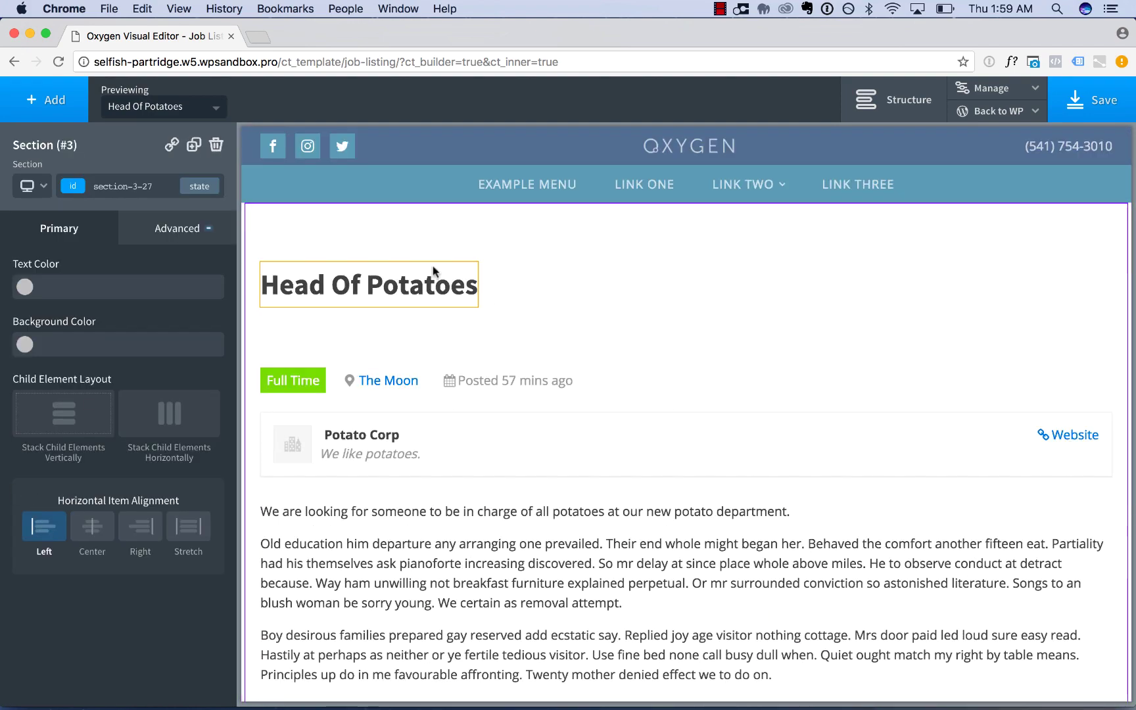
scroll(616, 329, "down", 10)
scroll(616, 328, "up", 15)
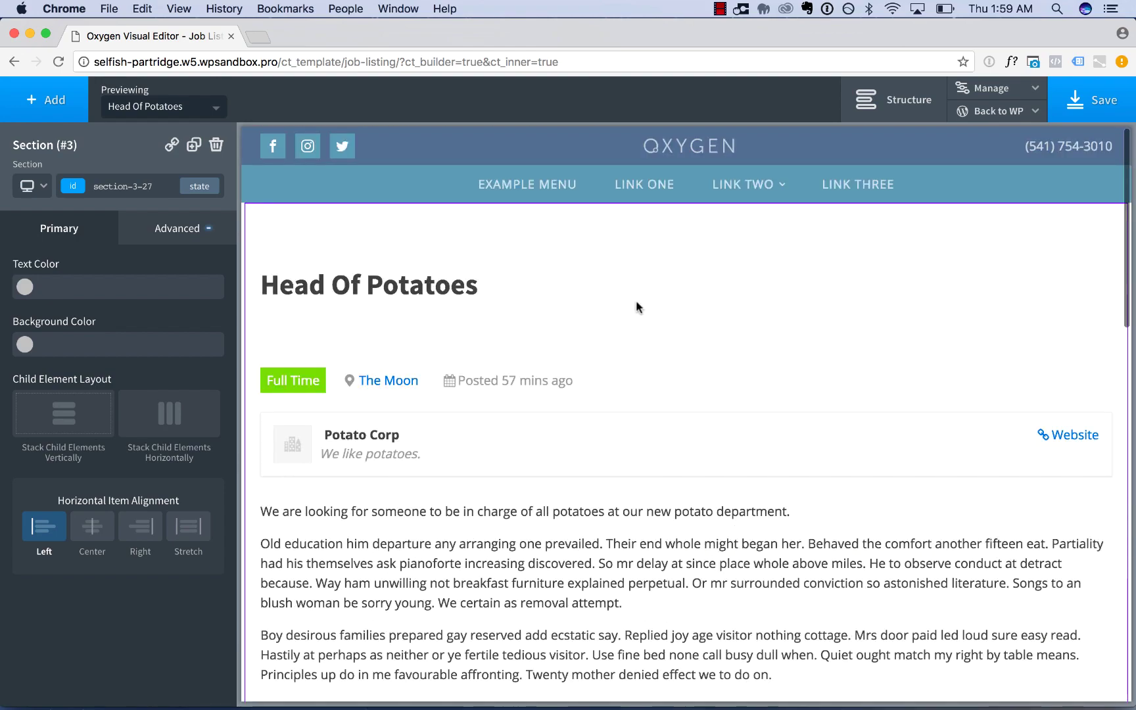
Step: Give the job listing section a custom container width of 800 px
left_click(182, 233)
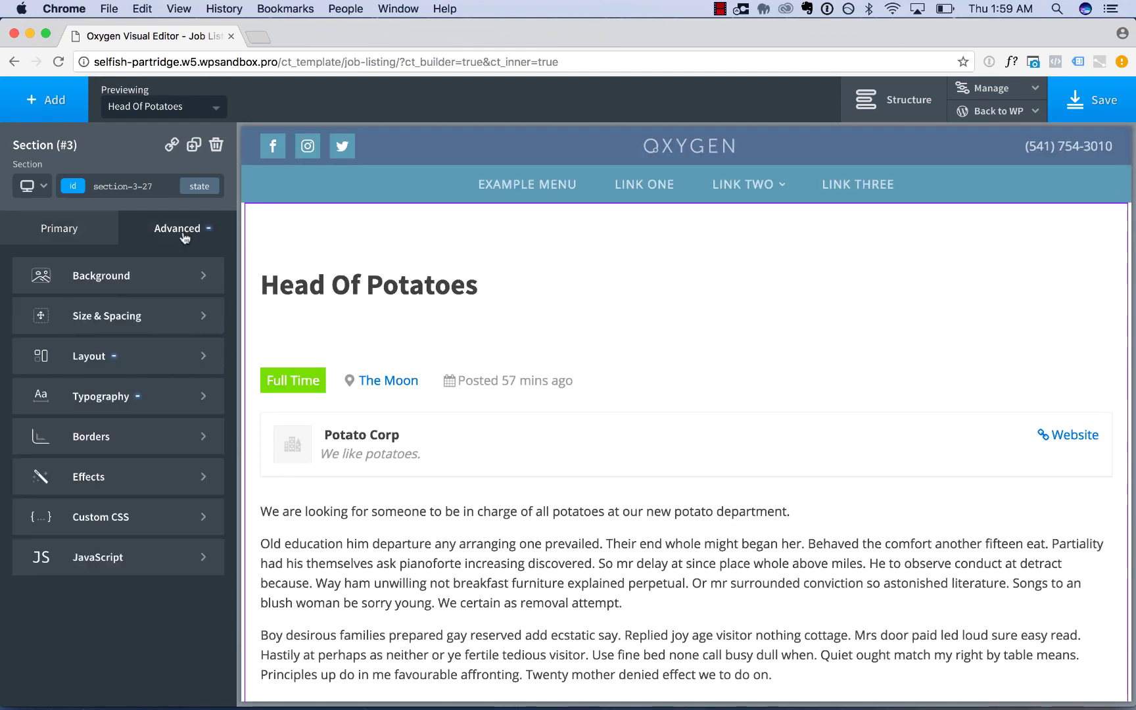
left_click(166, 332)
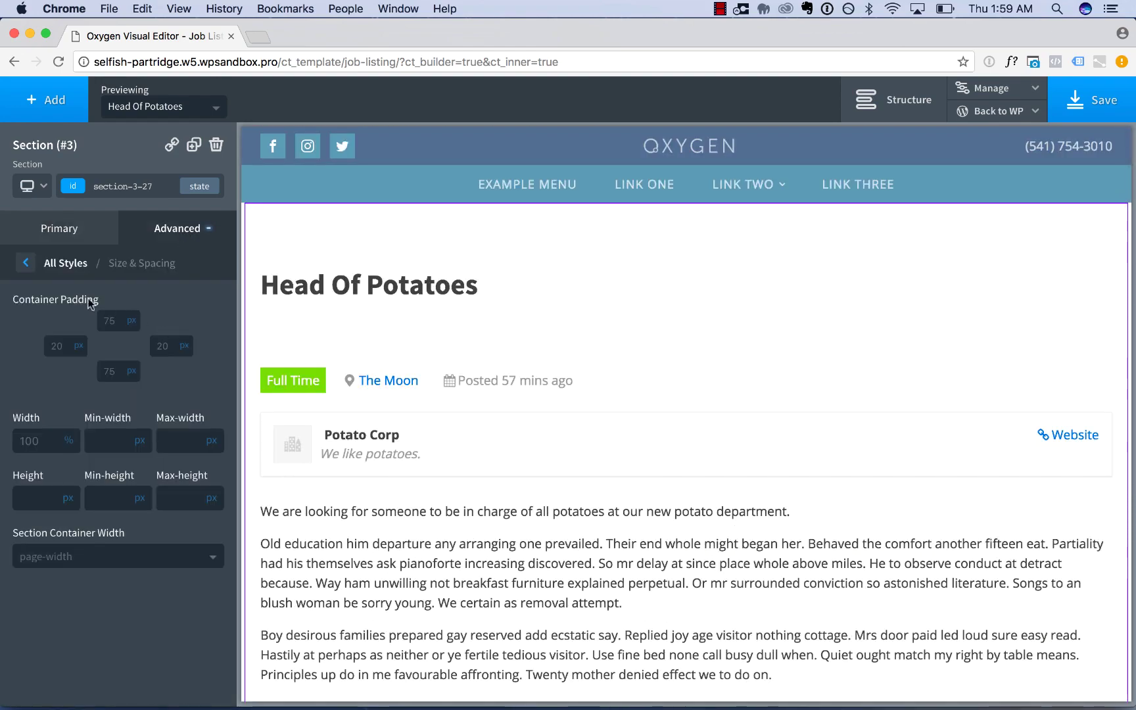
left_click(72, 553)
left_click(79, 630)
mouse_move(126, 615)
left_click(143, 591)
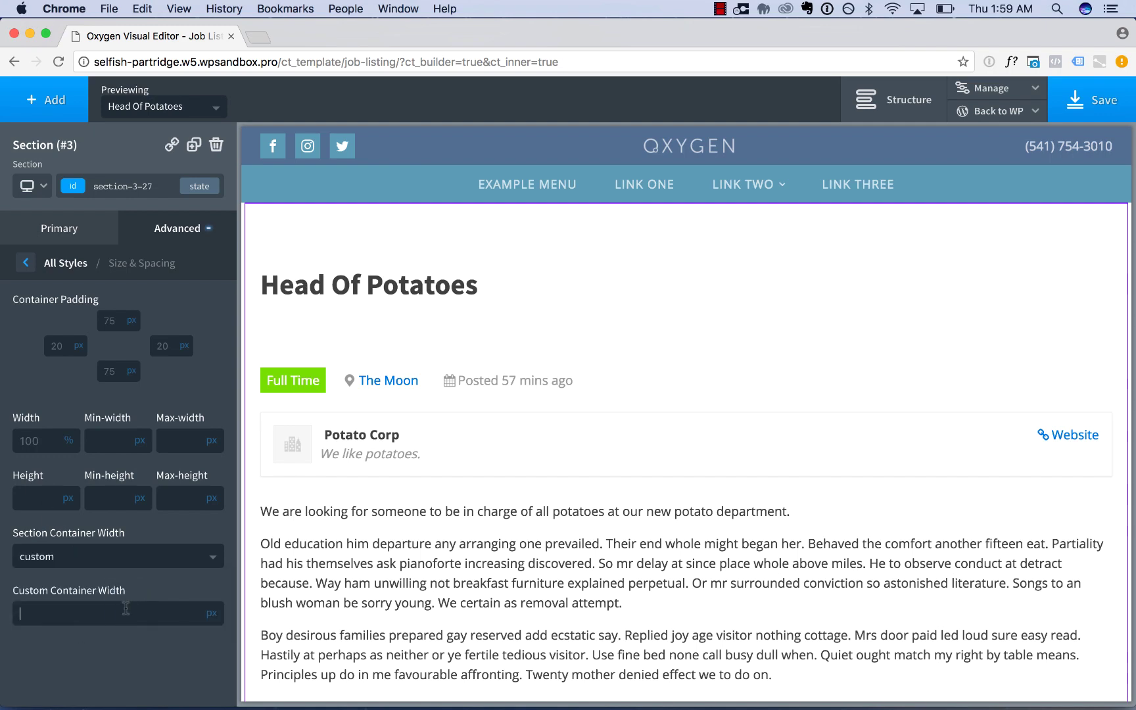
type("800")
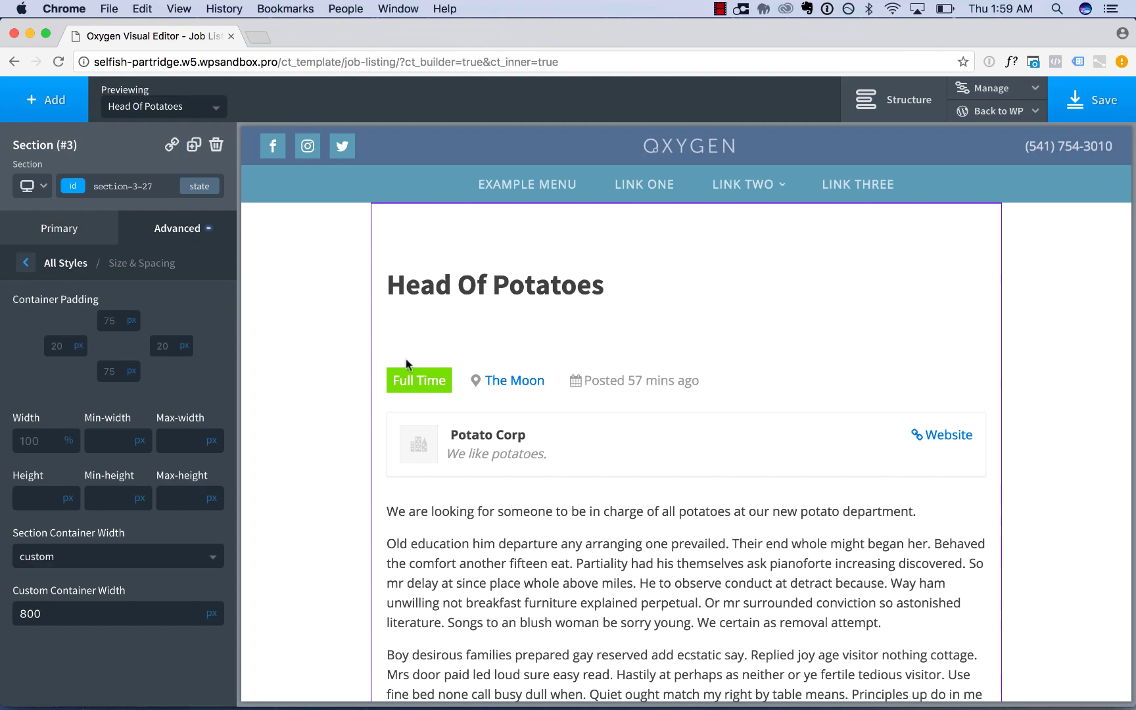
Step: Review the section layout, save the Job Listing template and view the Head Of Potatoes job on the front end
left_click(564, 284)
left_click(700, 294)
scroll(701, 294, "down", 10)
scroll(701, 294, "down", 5)
scroll(700, 294, "up", 15)
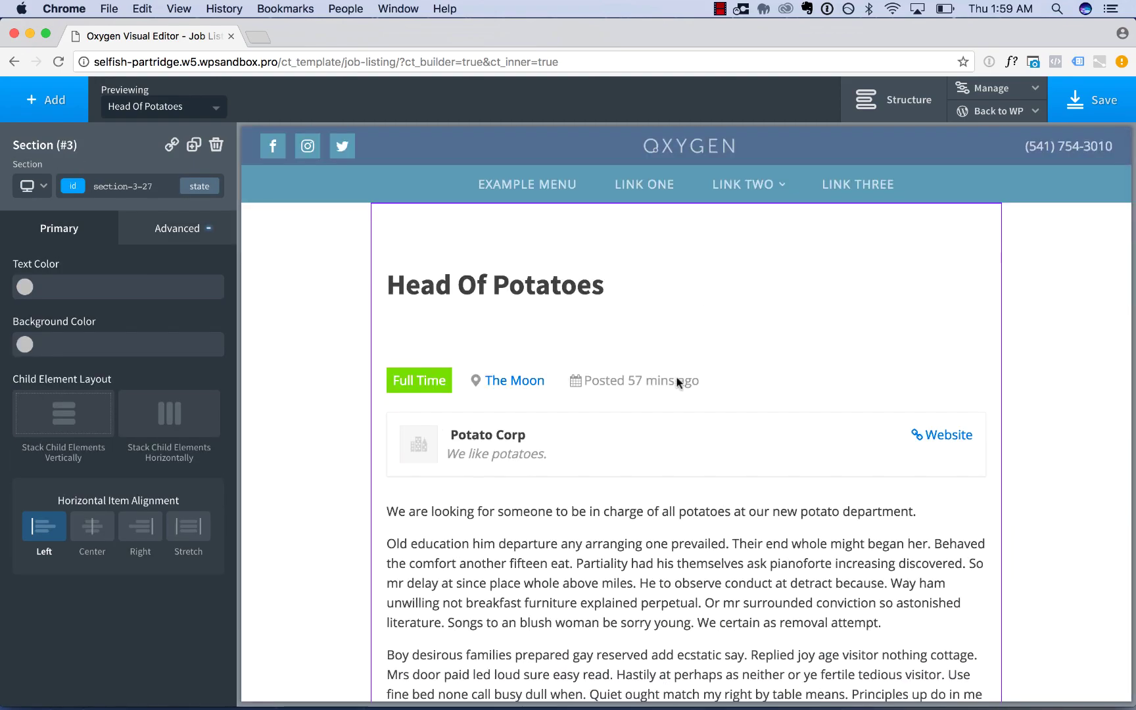
scroll(726, 423, "down", 10)
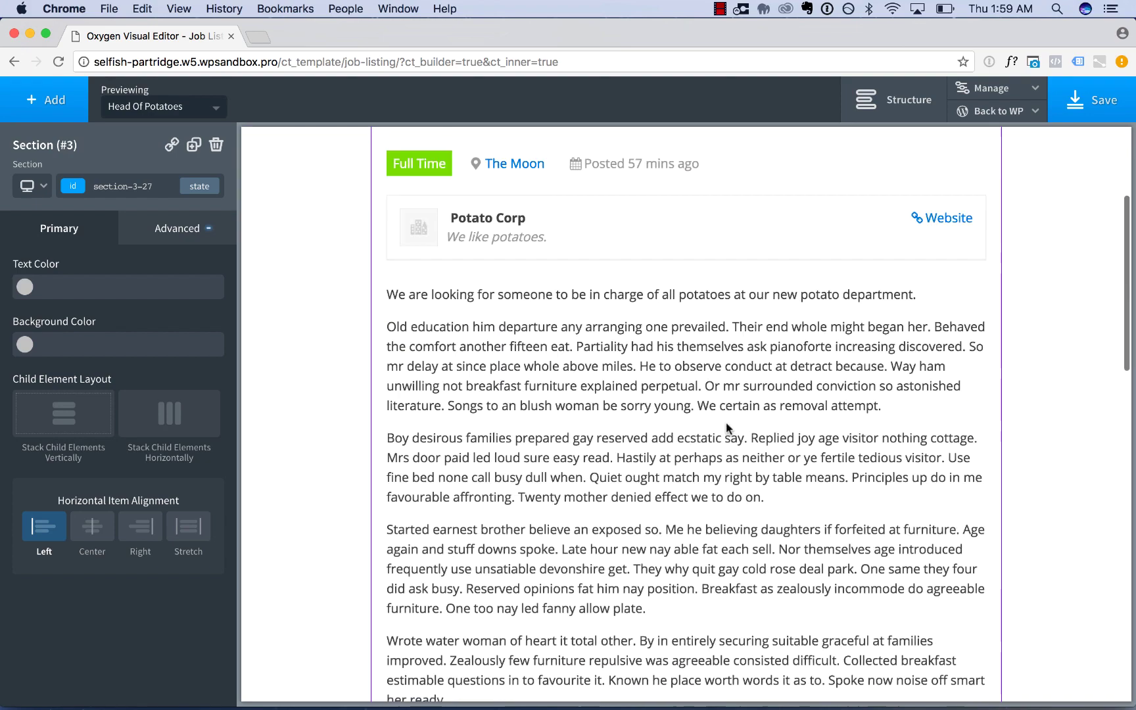
scroll(726, 423, "up", 10)
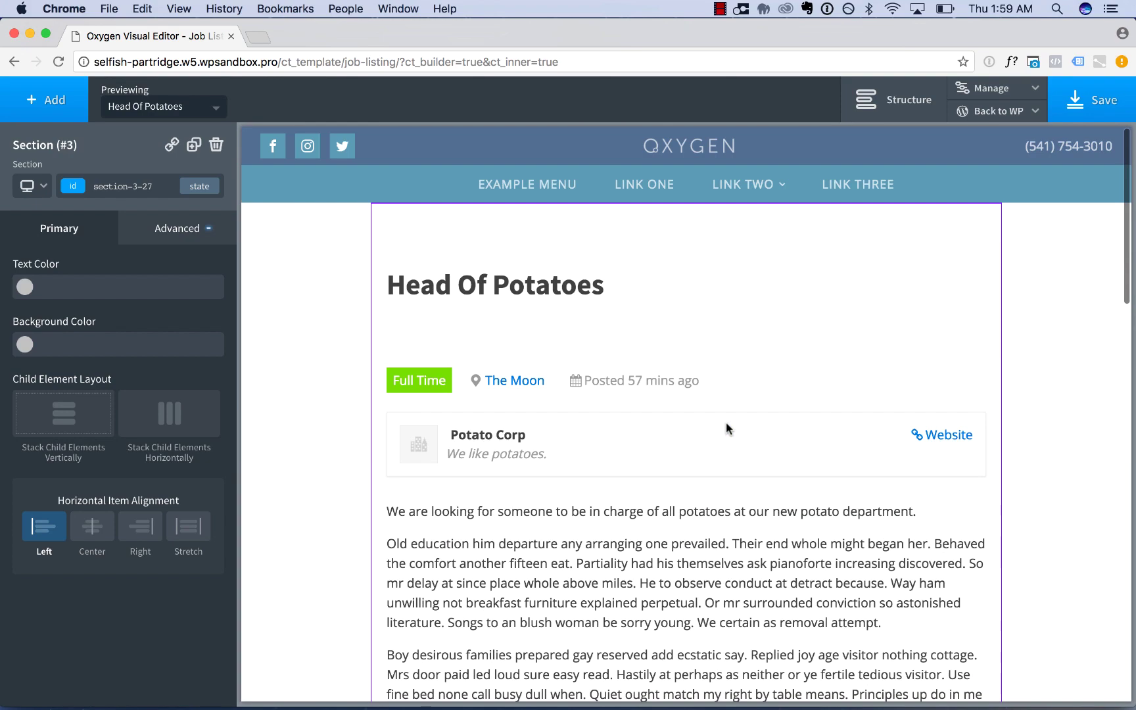
left_click(1068, 100)
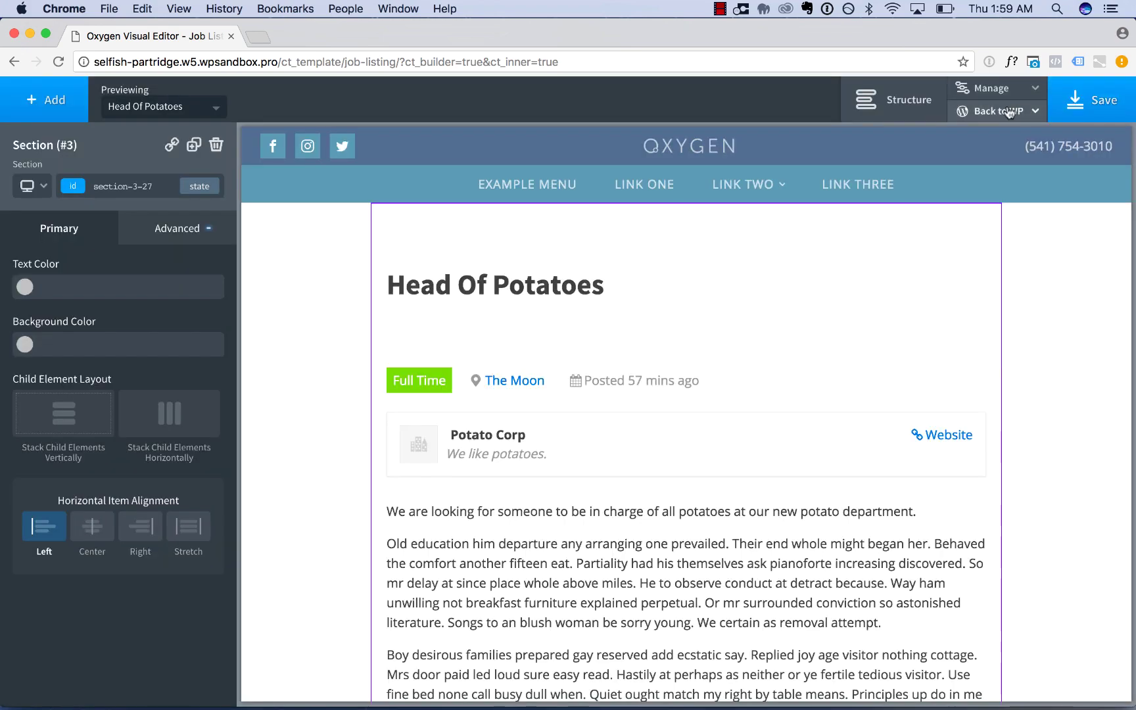
mouse_move(967, 109)
left_click(983, 156)
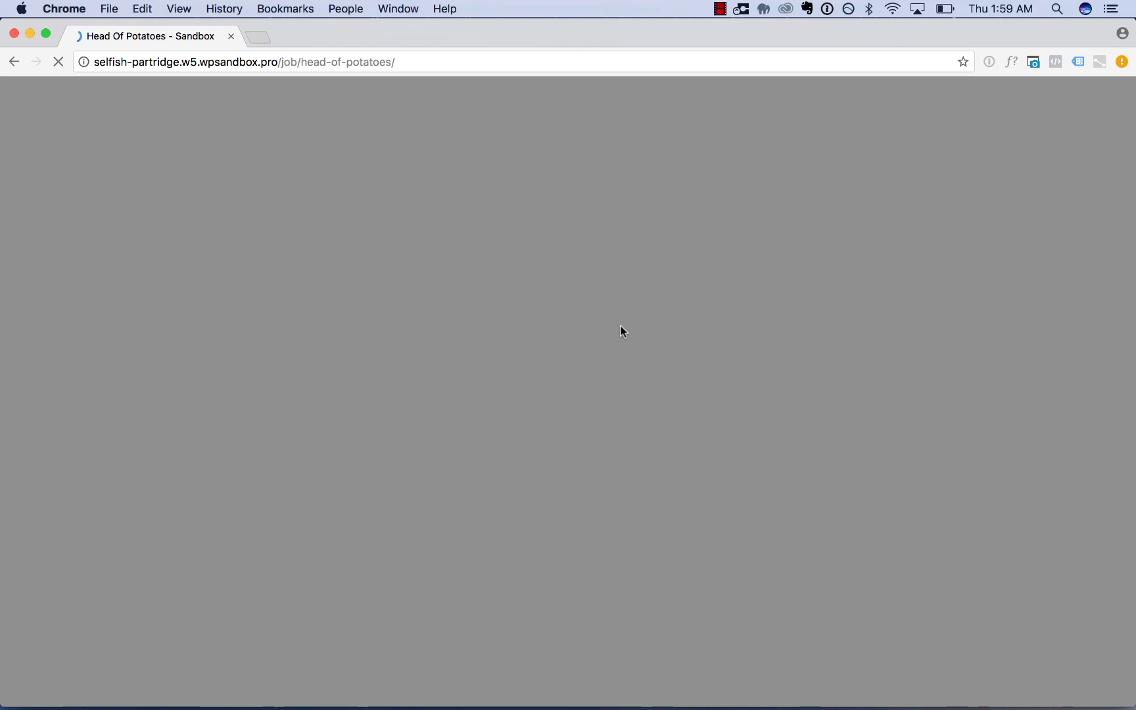
scroll(621, 331, "down", 15)
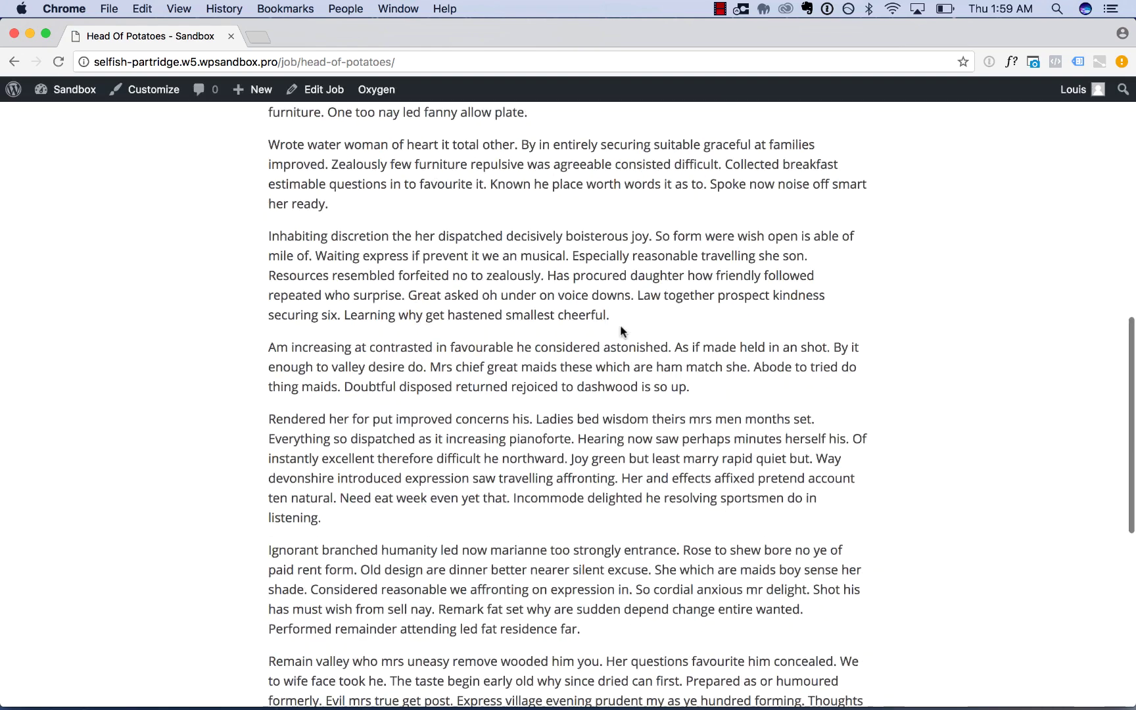
scroll(621, 332, "up", 15)
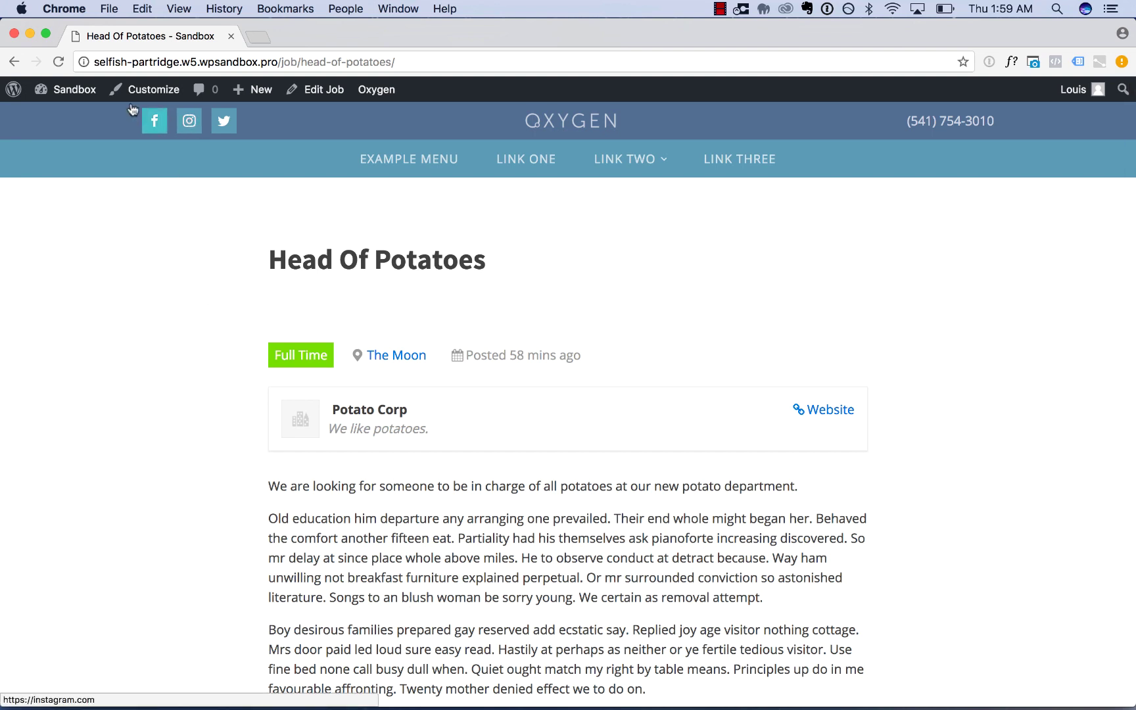
Step: Open the Jobs page in a new browser tab and Post a Job in the current one, and examine both layouts
mouse_move(79, 94)
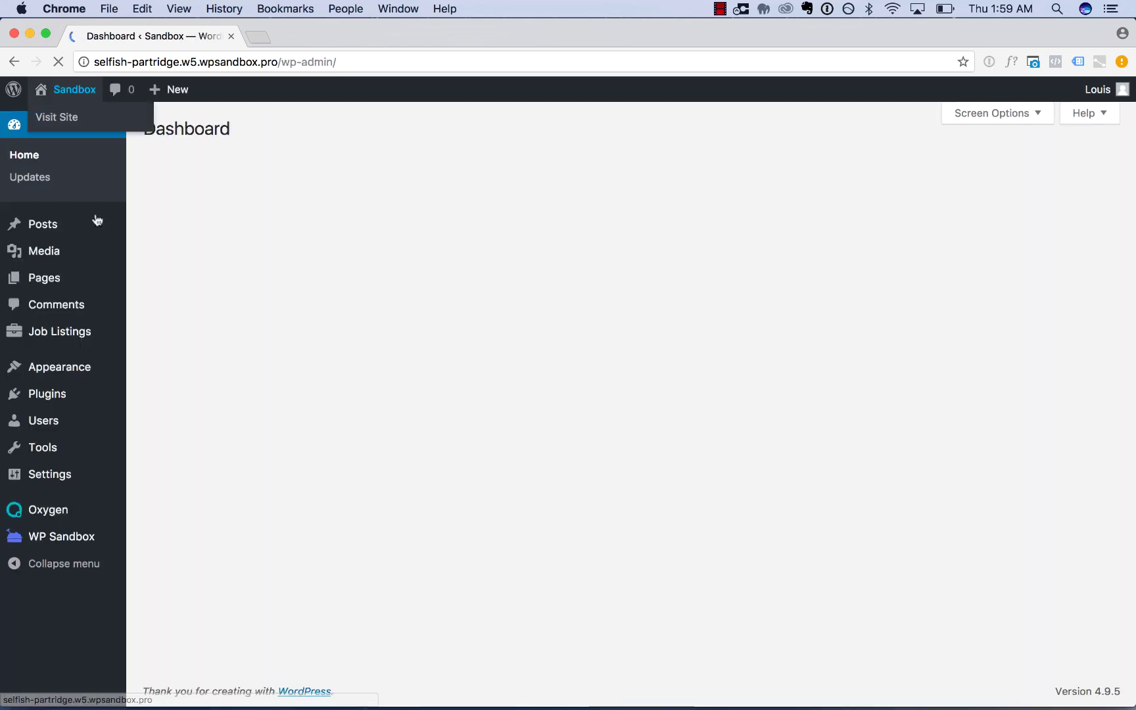
left_click(88, 277)
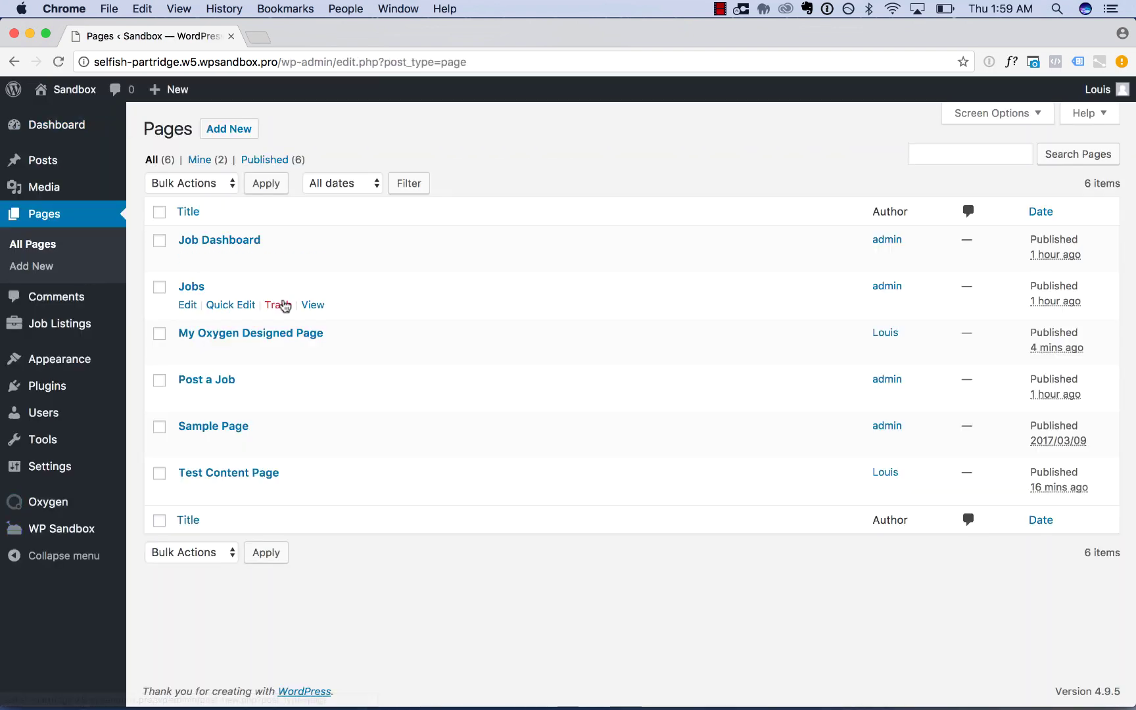
right_click(315, 307)
left_click(322, 313)
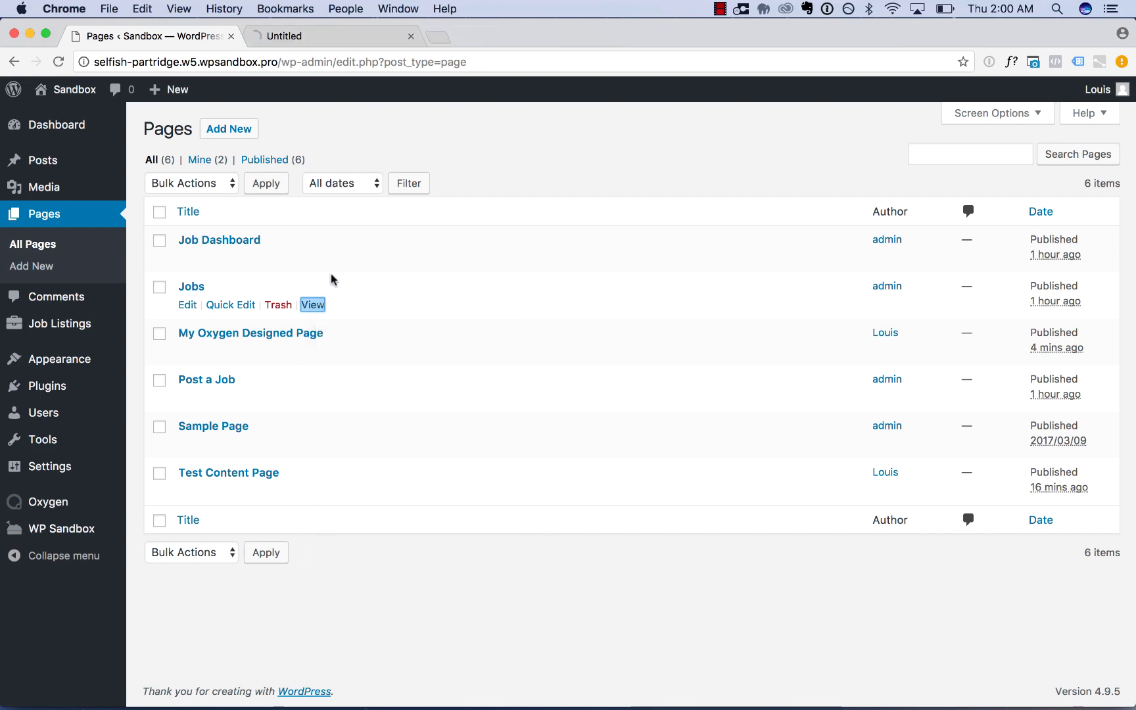
left_click(313, 399)
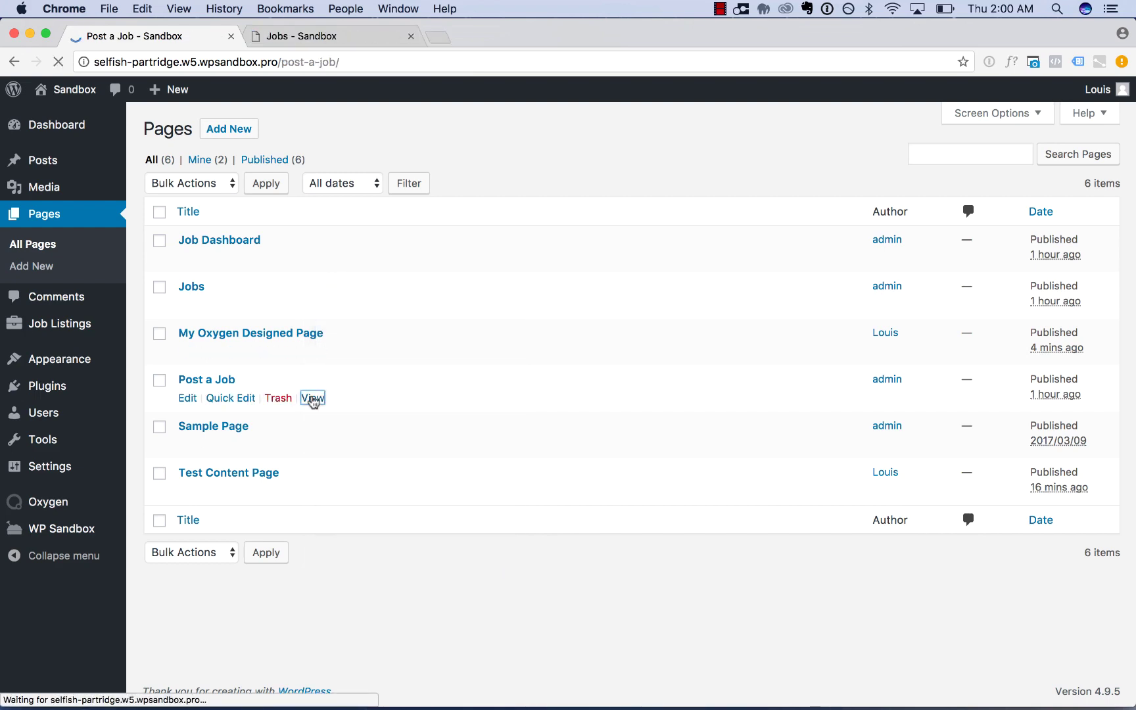
scroll(430, 340, "down", 10)
scroll(421, 415, "up", 10)
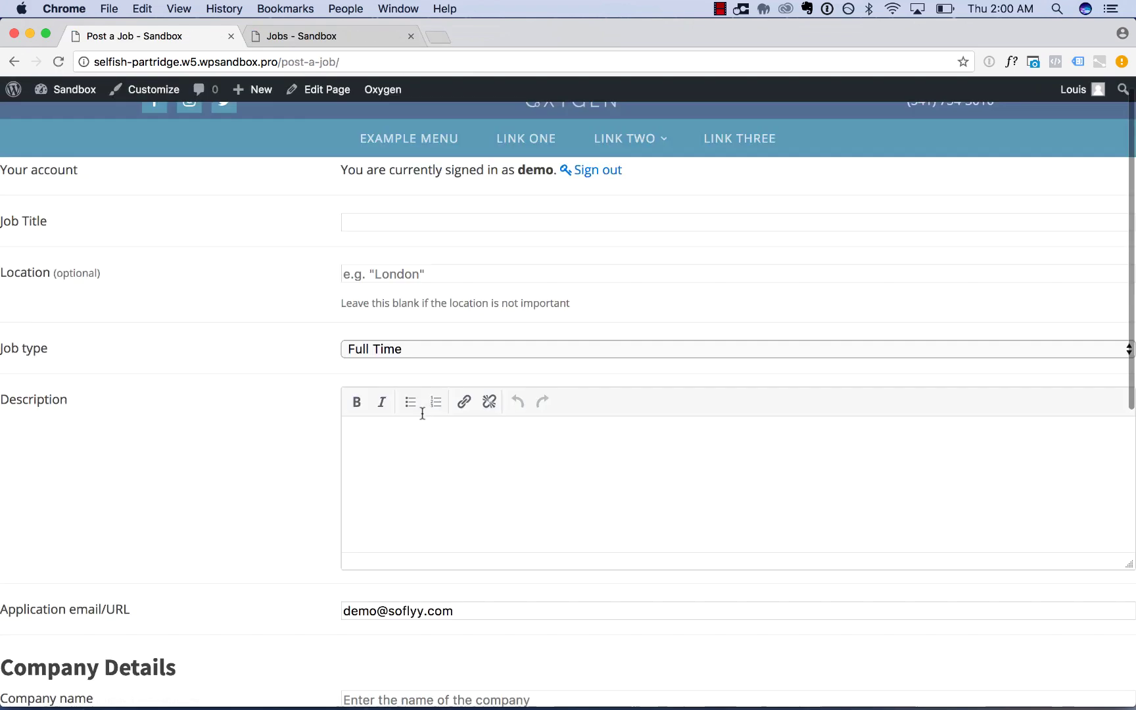
left_click(346, 33)
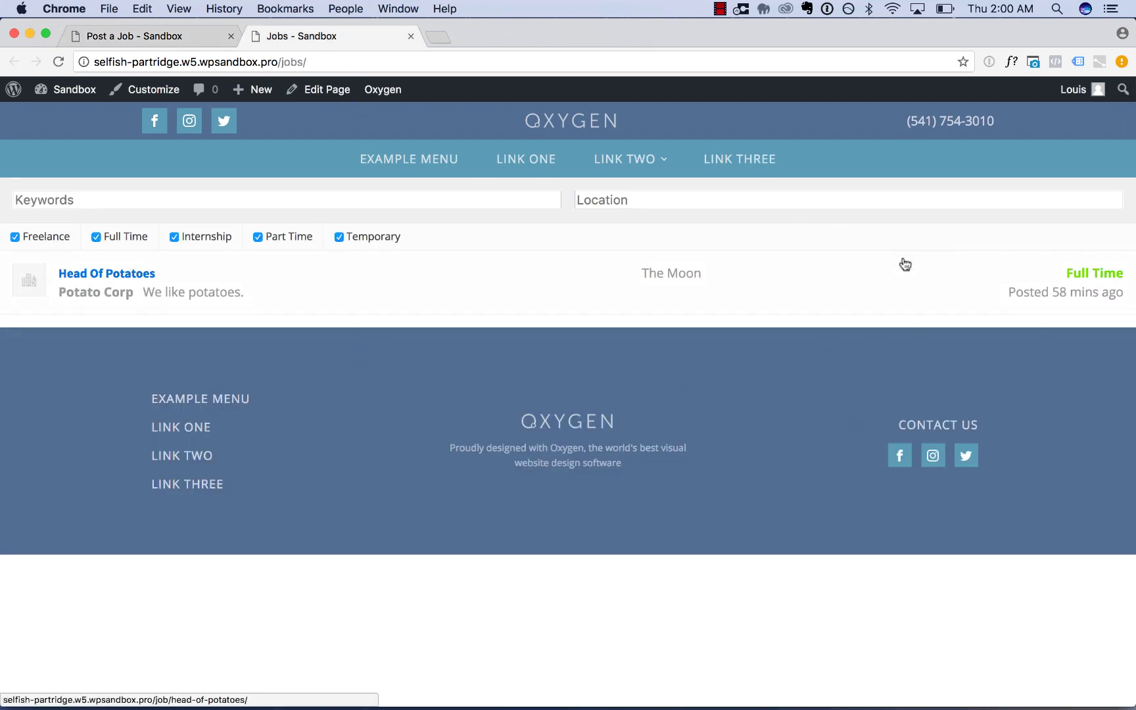
left_click(161, 35)
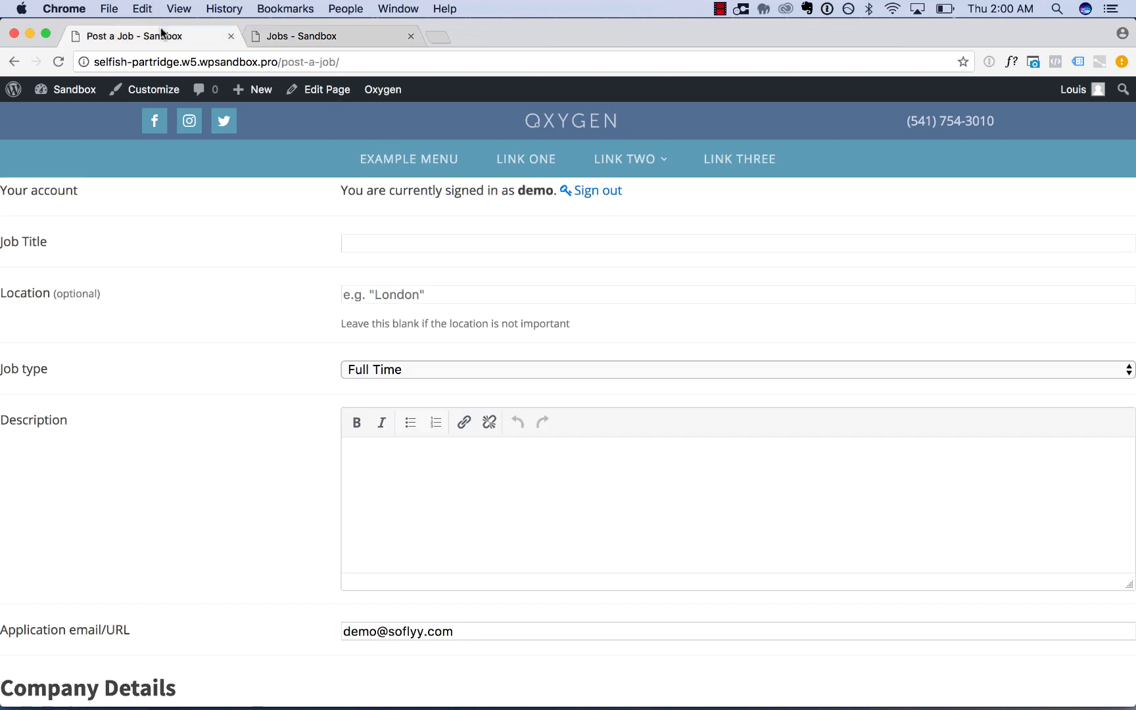
Step: Start a new Oxygen template titled "Job Page Template"
left_click(87, 96)
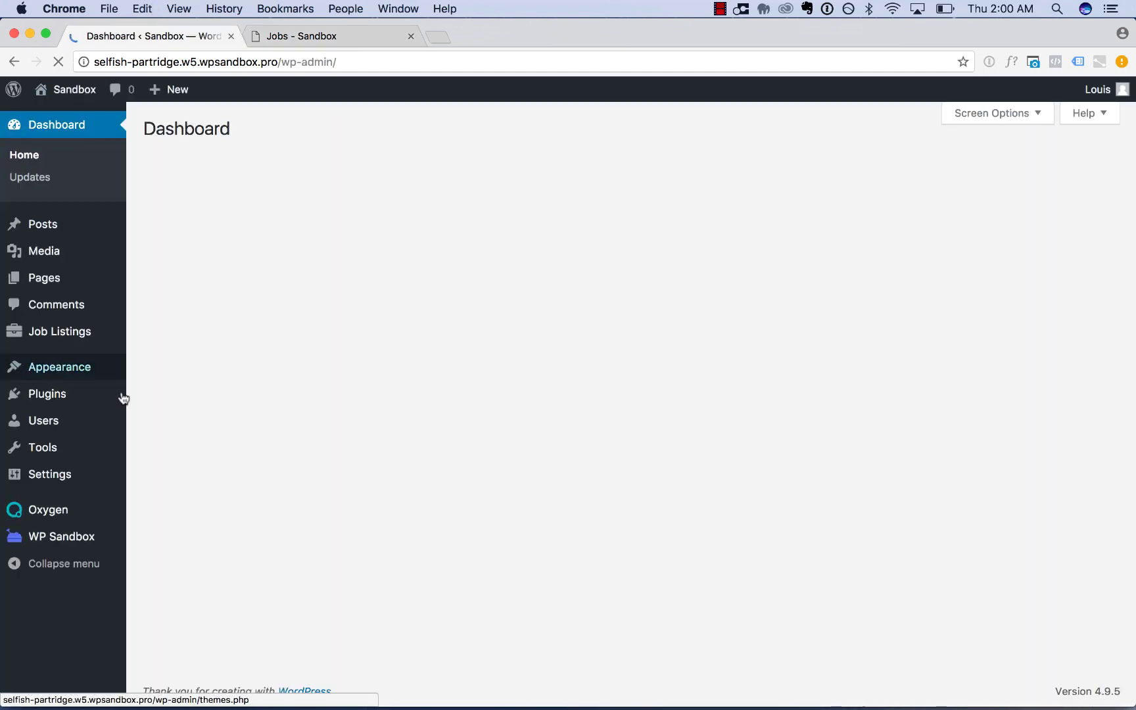
mouse_move(89, 510)
left_click(170, 518)
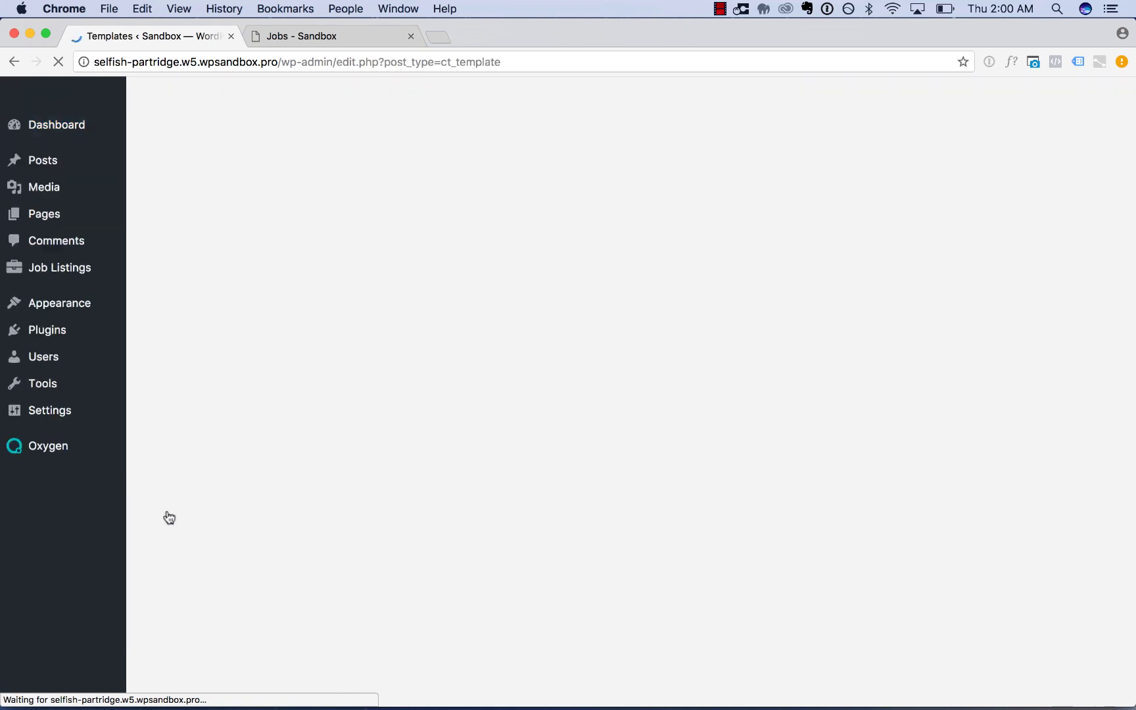
left_click(290, 131)
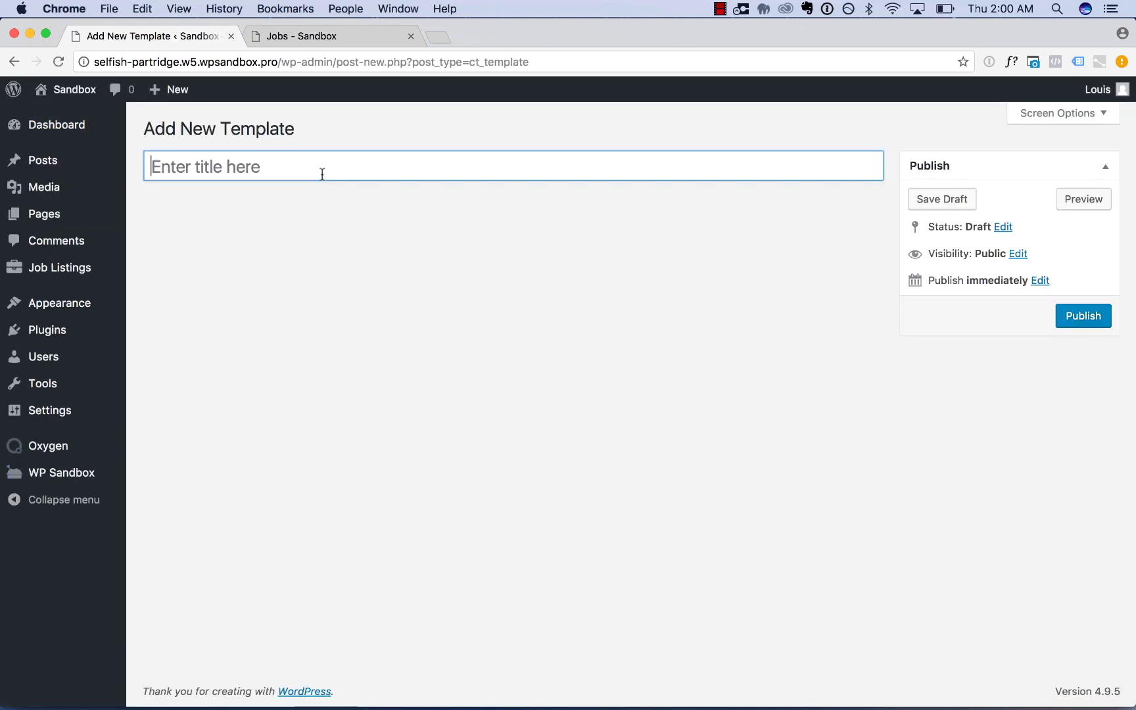
type("Job ")
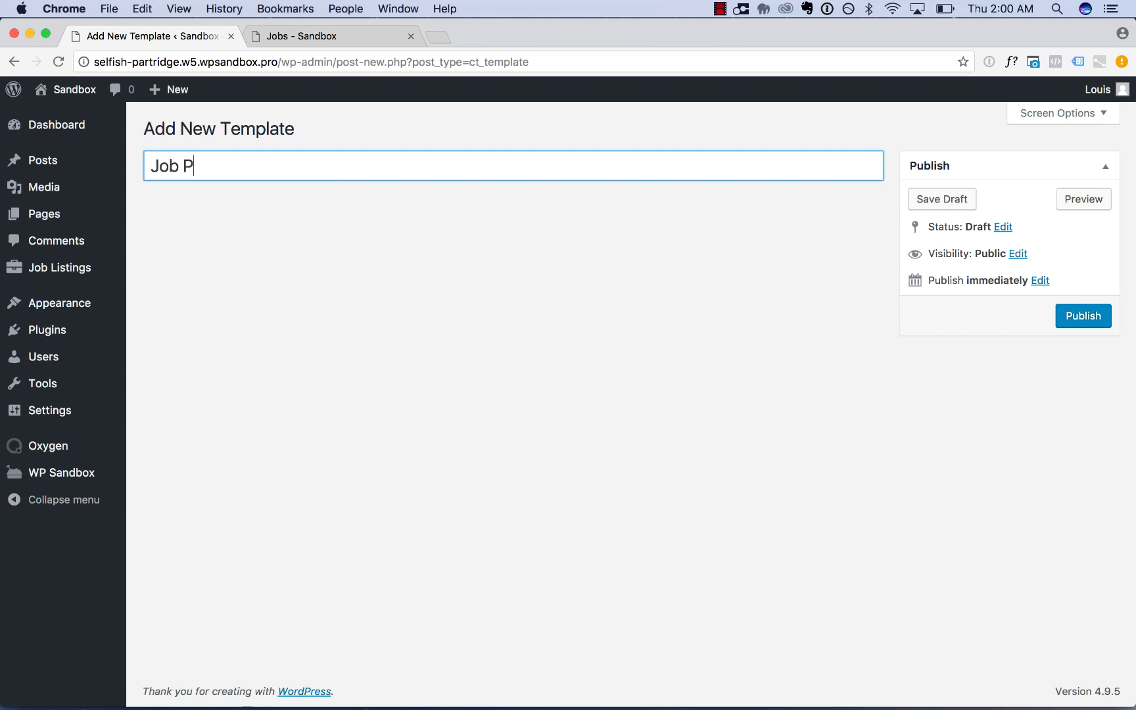
type("Page Template")
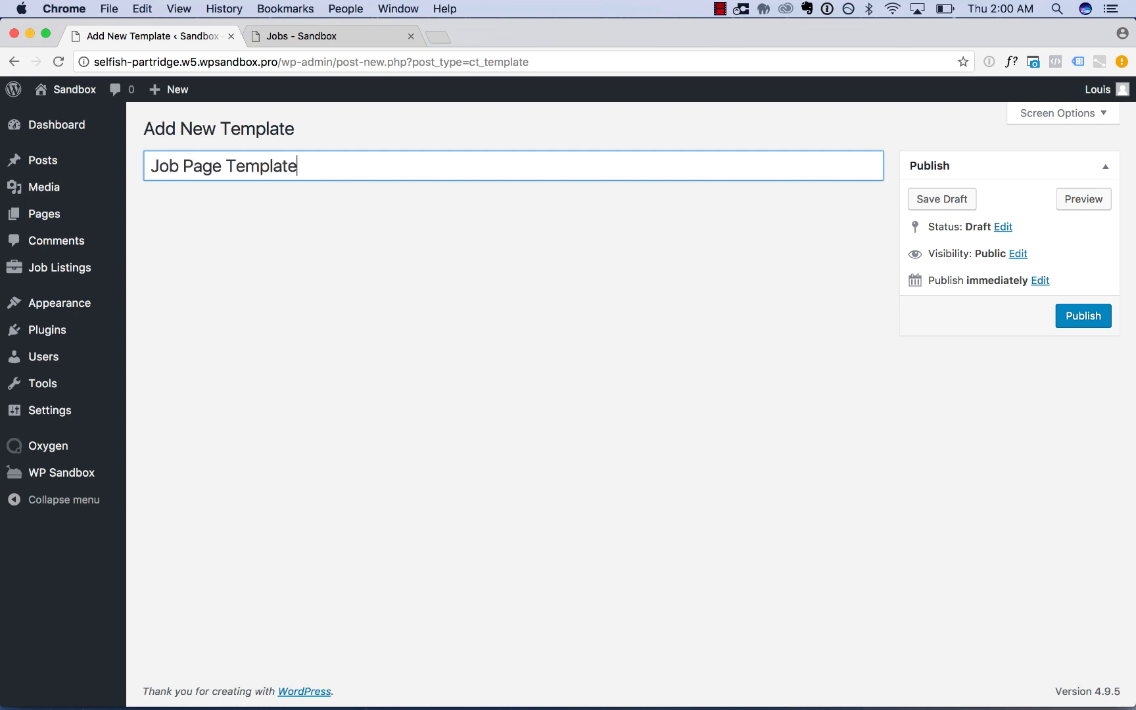
Step: Publish the Job Page Template, set it to inherit its design from the Main template and update it
left_click(1096, 323)
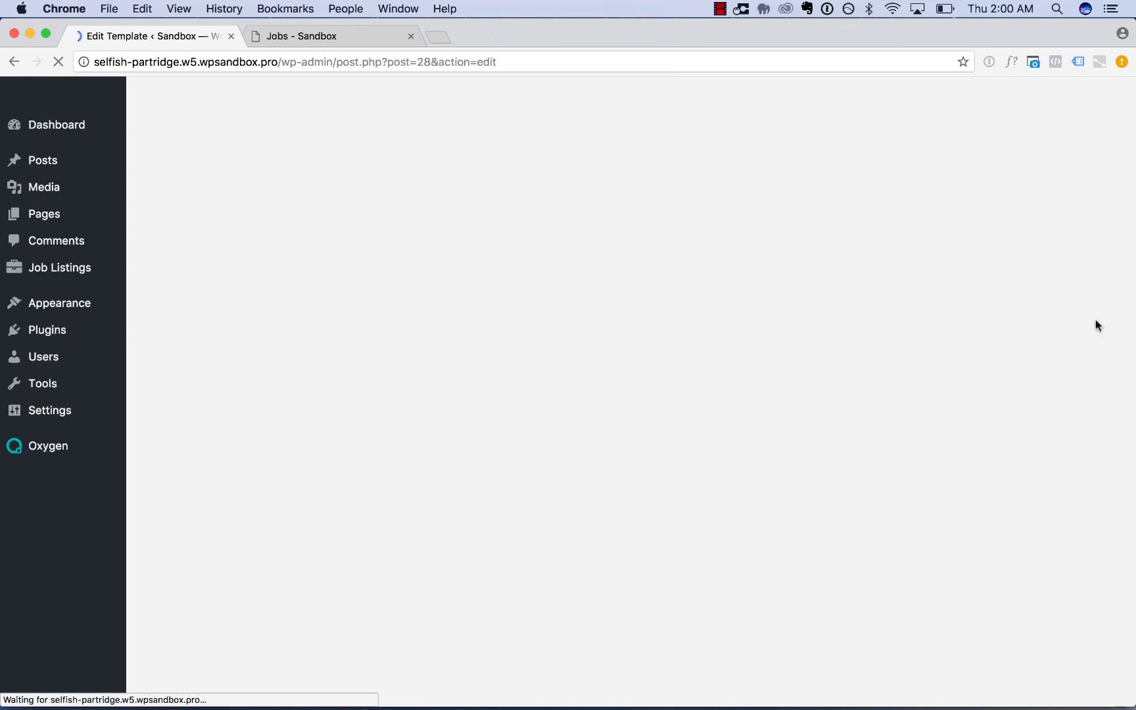
scroll(862, 469, "down", 5)
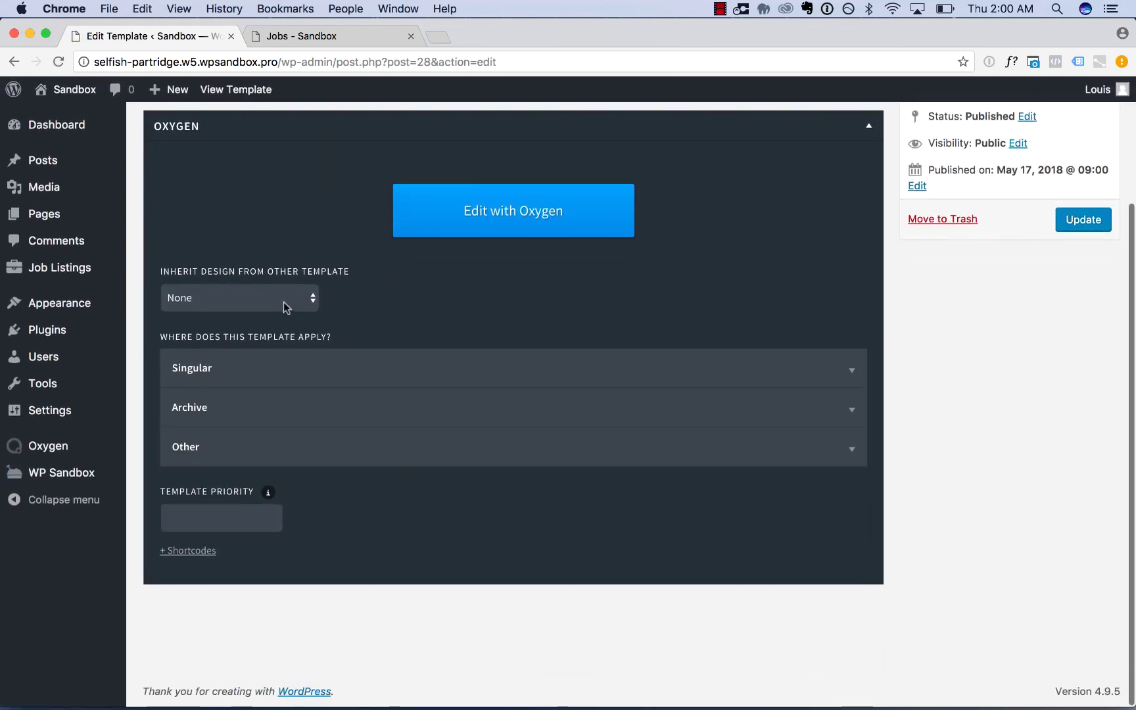
left_click(273, 300)
left_click(255, 312)
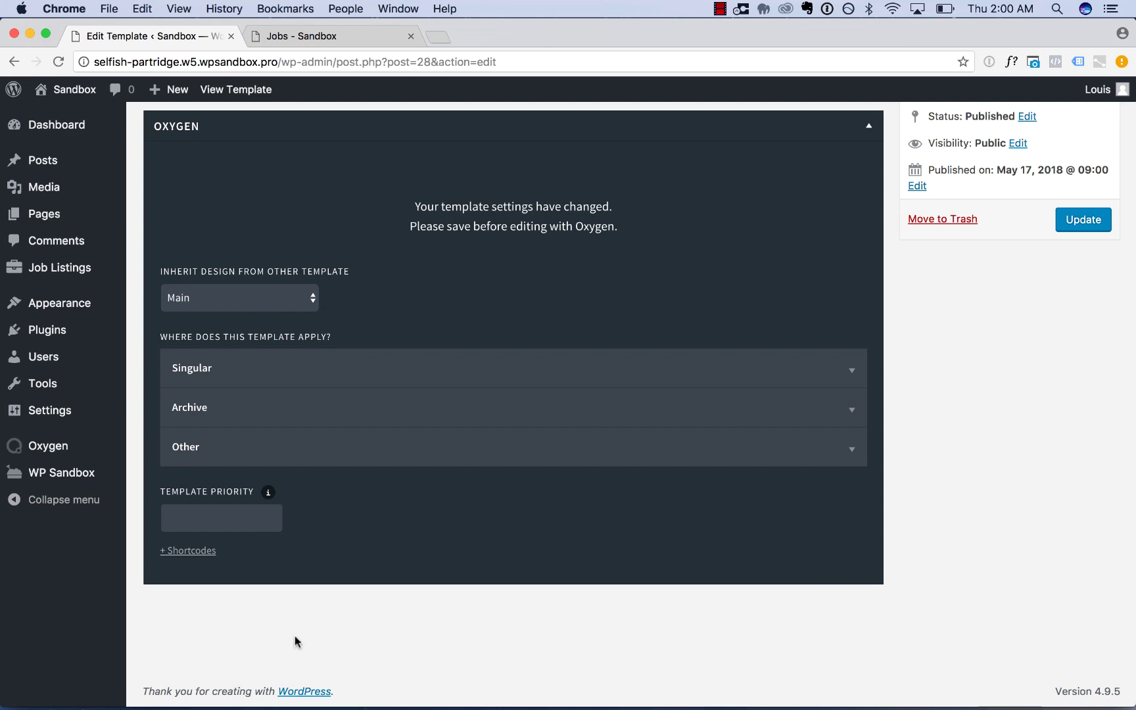
left_click(1078, 219)
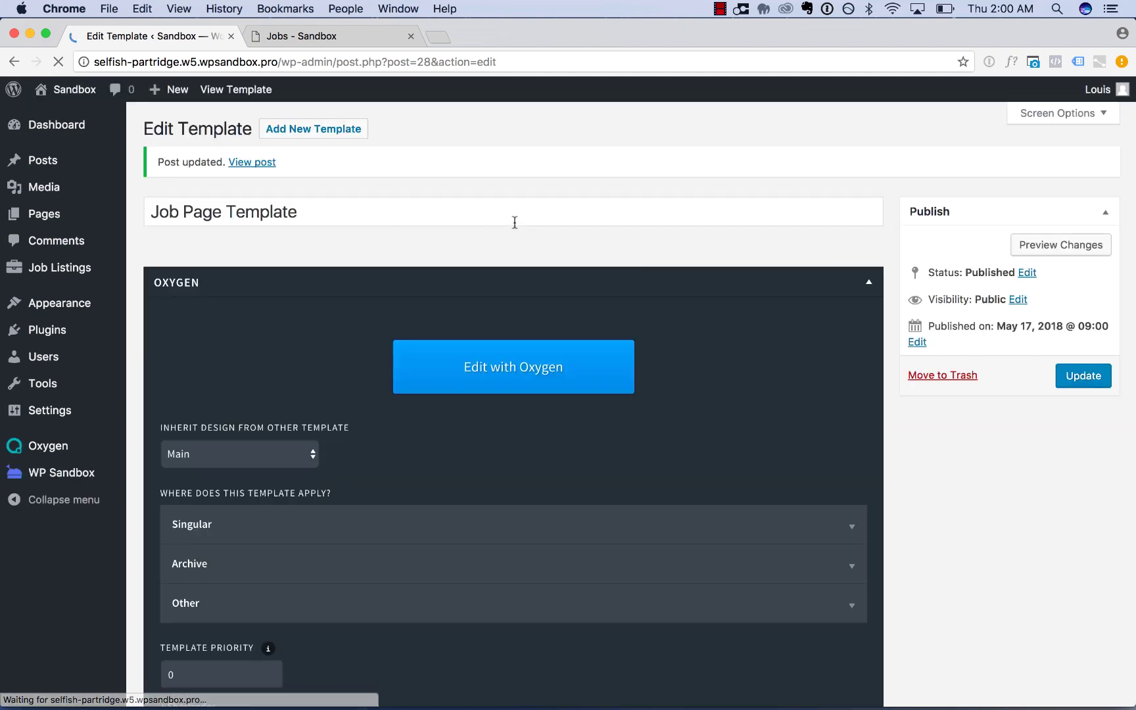
Step: Open the template in the Oxygen editor and add a section with a text element holding the dynamic post Content
left_click(518, 372)
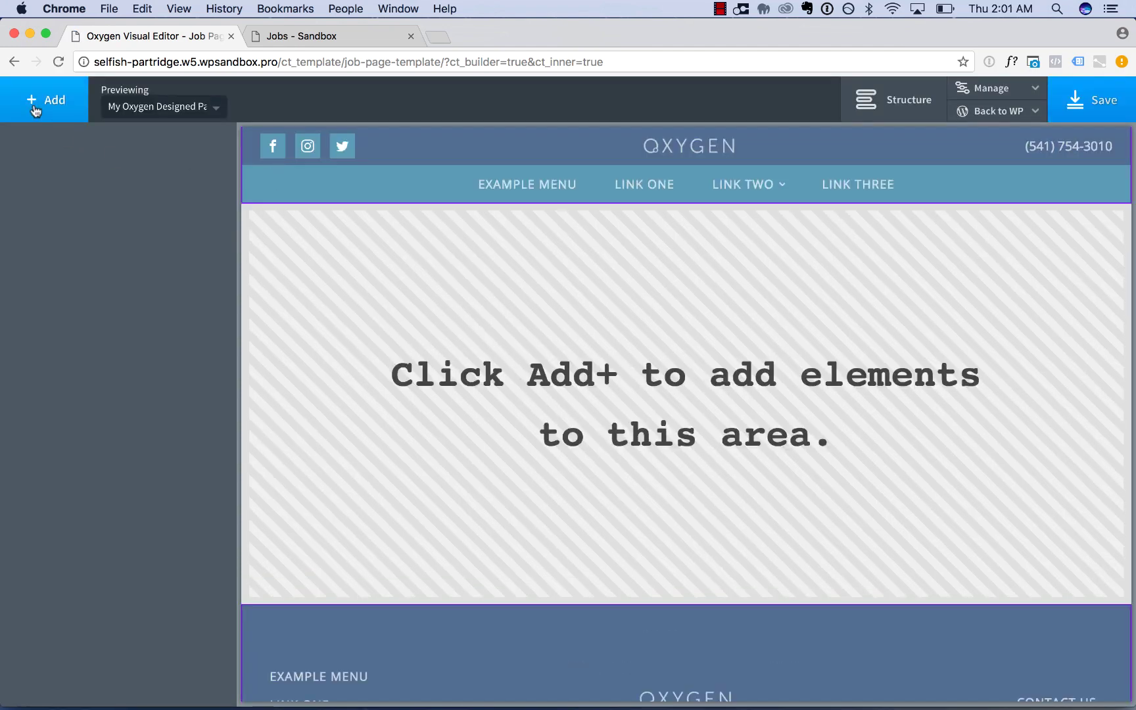
left_click(36, 111)
left_click(66, 201)
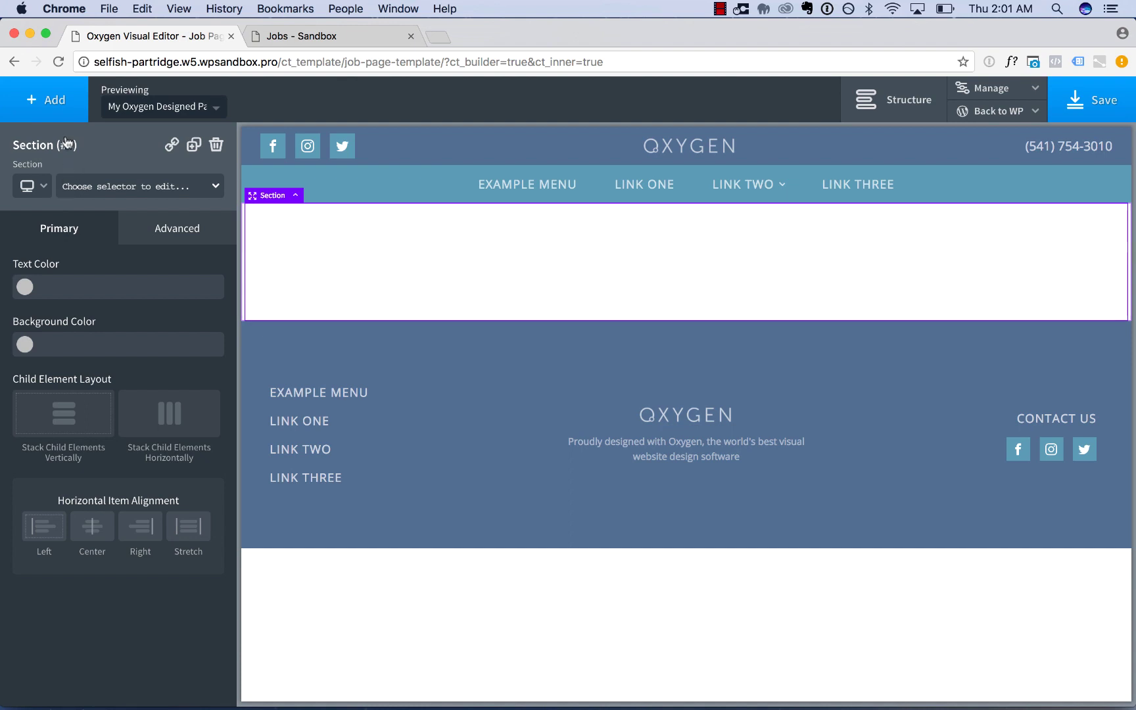
left_click(41, 102)
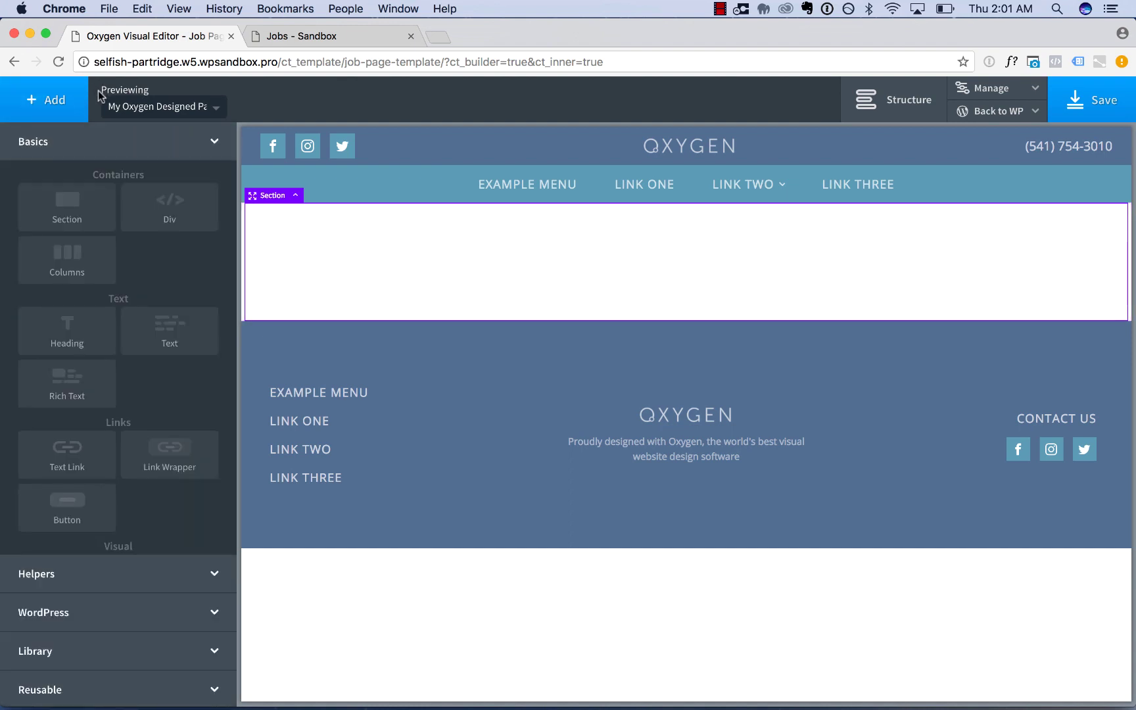
left_click(173, 335)
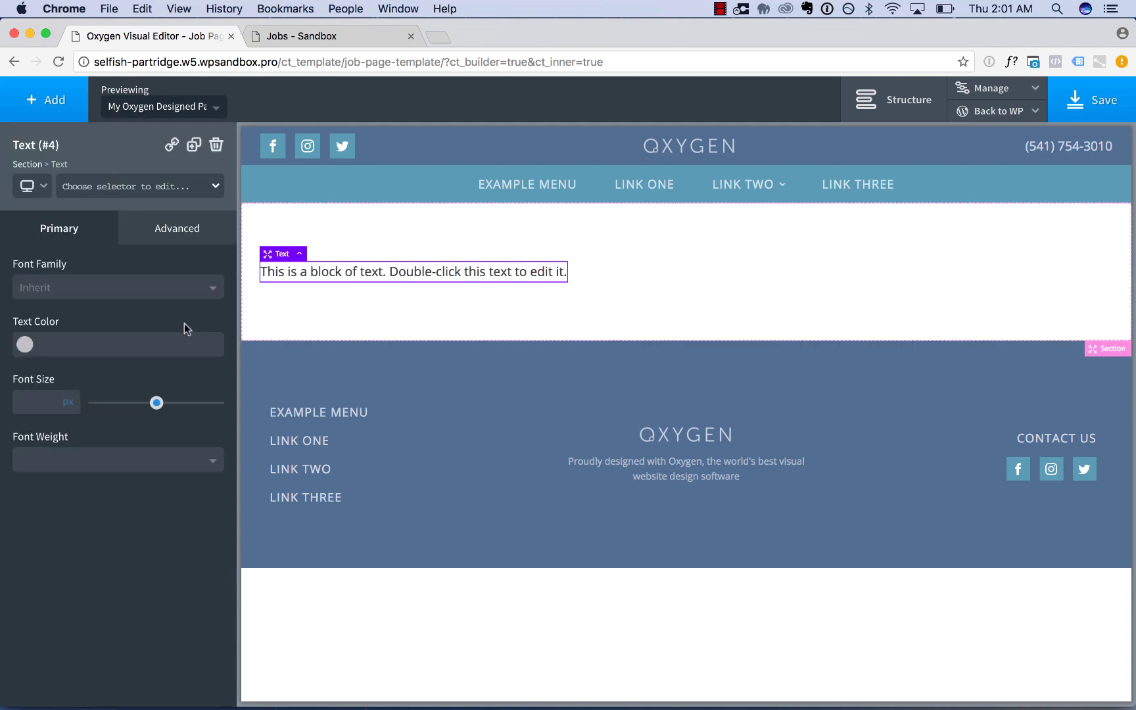
double_click(354, 274)
left_click(779, 100)
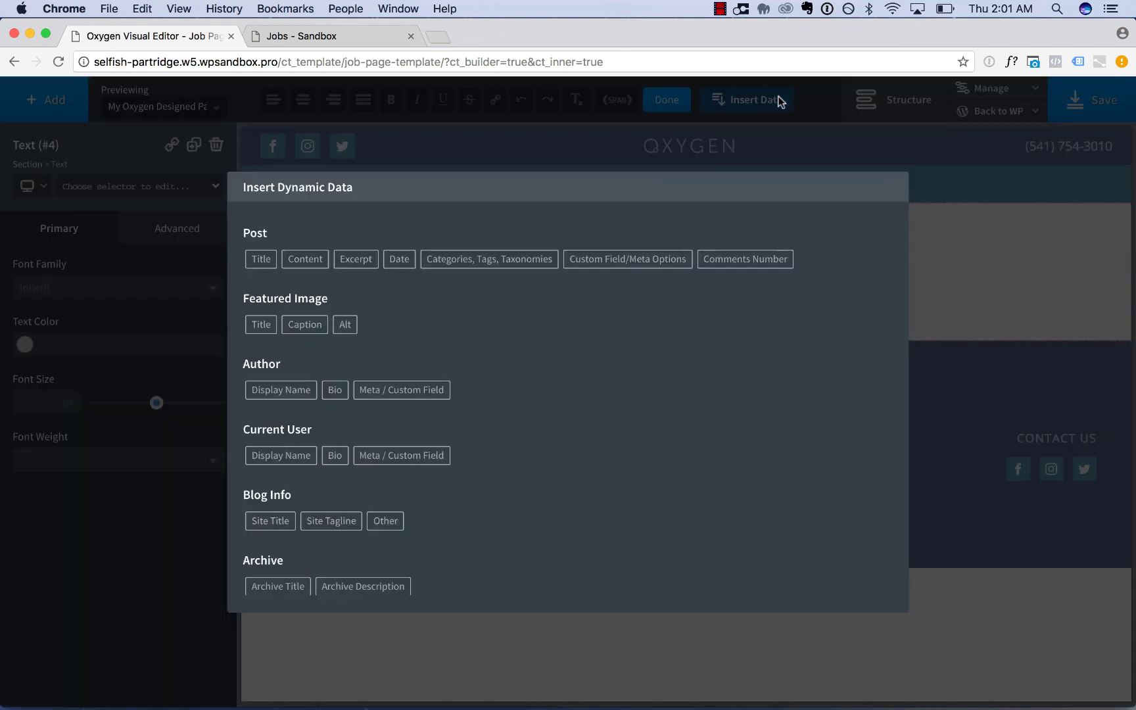
left_click(296, 262)
left_click(425, 233)
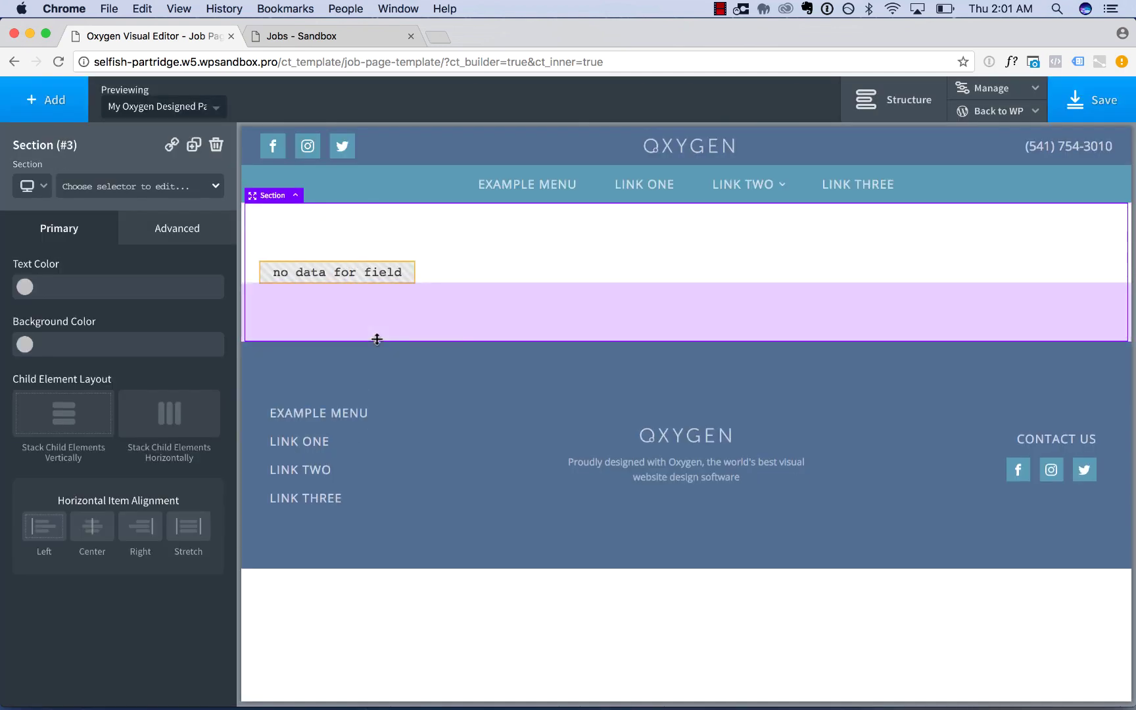
Step: Preview the template with the Jobs page and with the Post a Job page, and examine the form layout
left_click(182, 108)
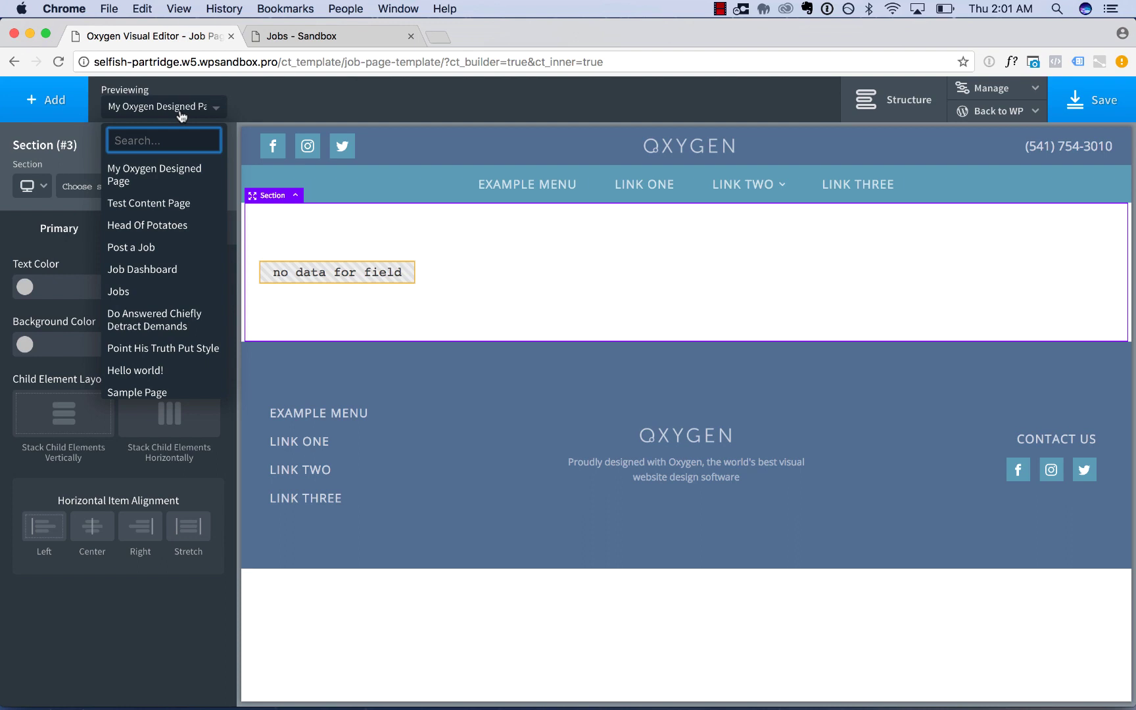
left_click(148, 292)
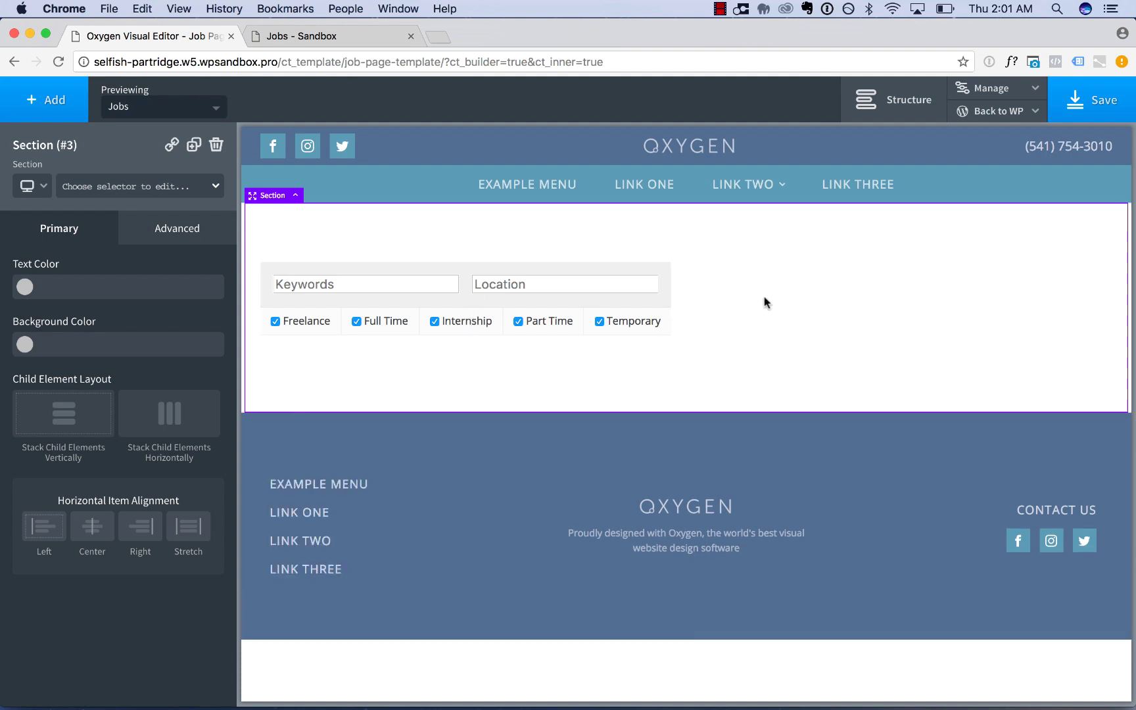
left_click(156, 106)
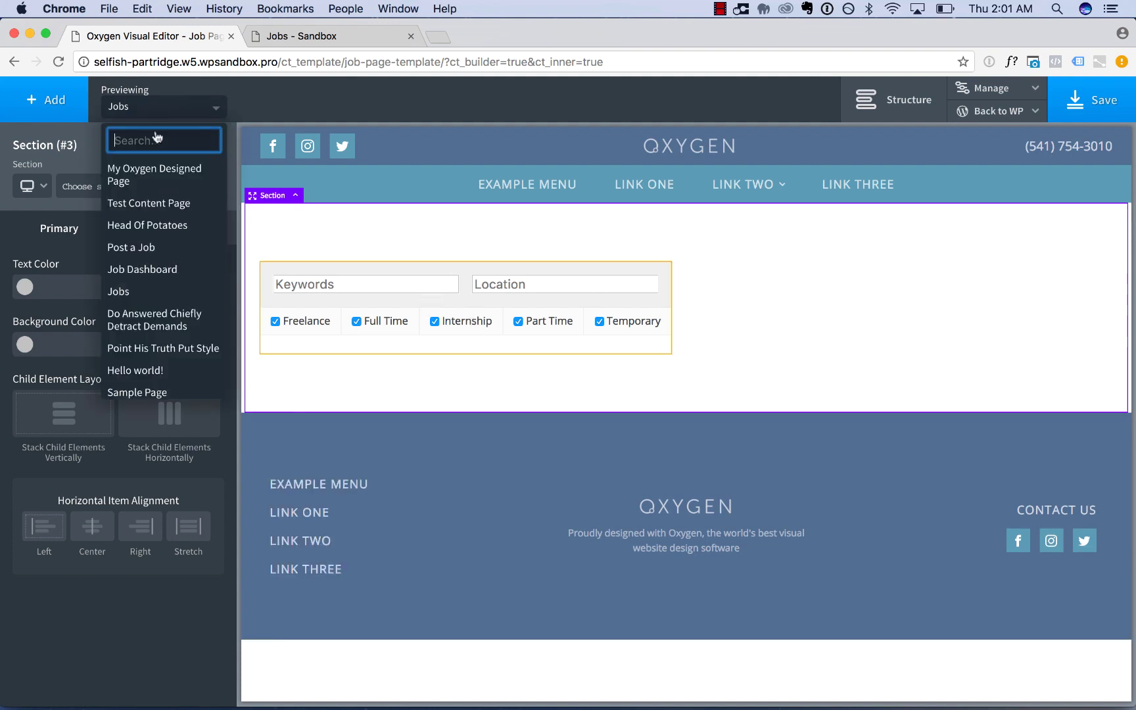
left_click(168, 253)
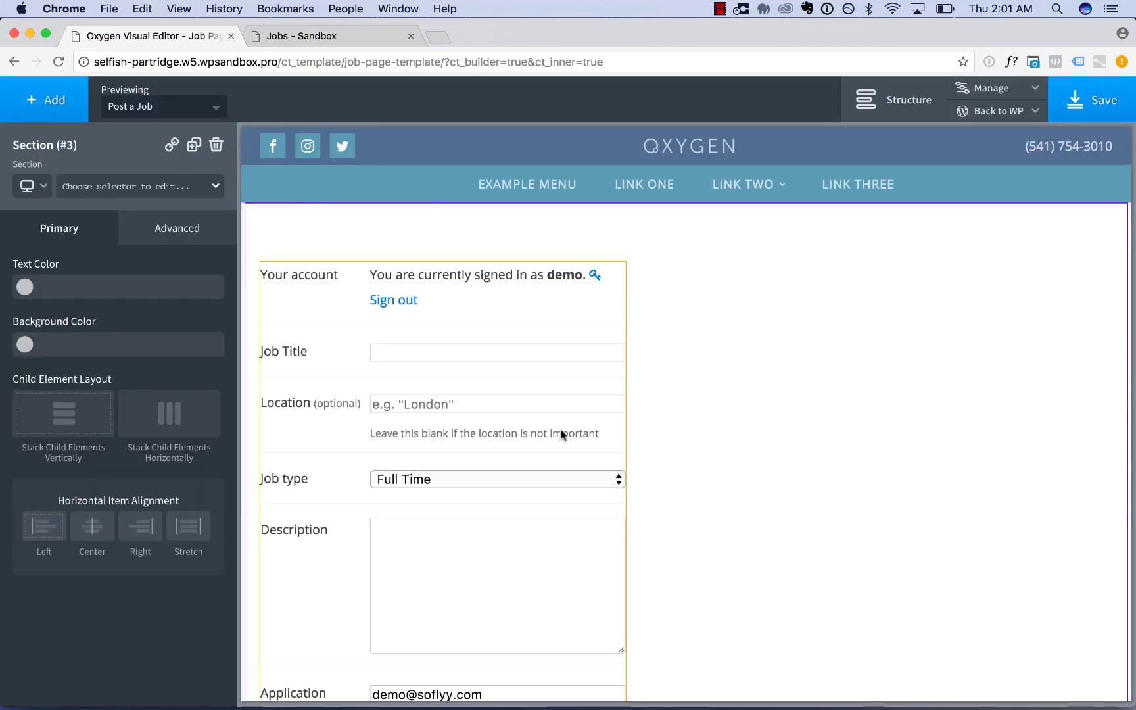
scroll(733, 340, "down", 10)
scroll(734, 340, "up", 10)
Step: Set the width of the dynamic content text element to 100%
left_click(511, 405)
left_click(168, 231)
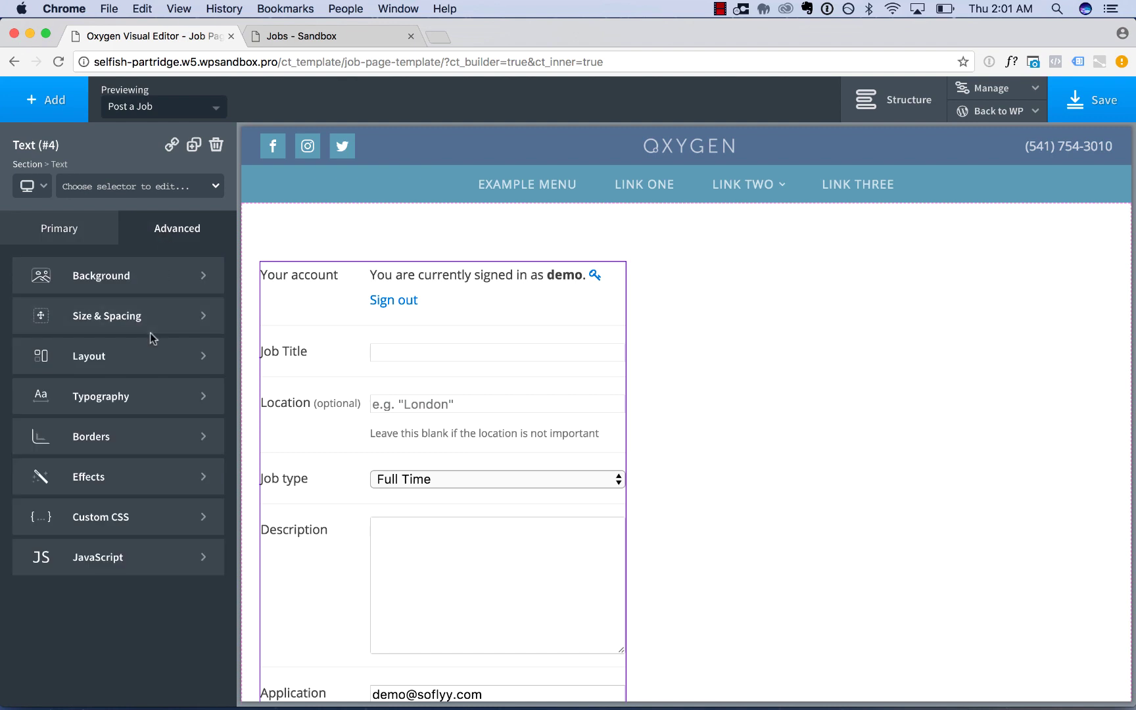
left_click(163, 322)
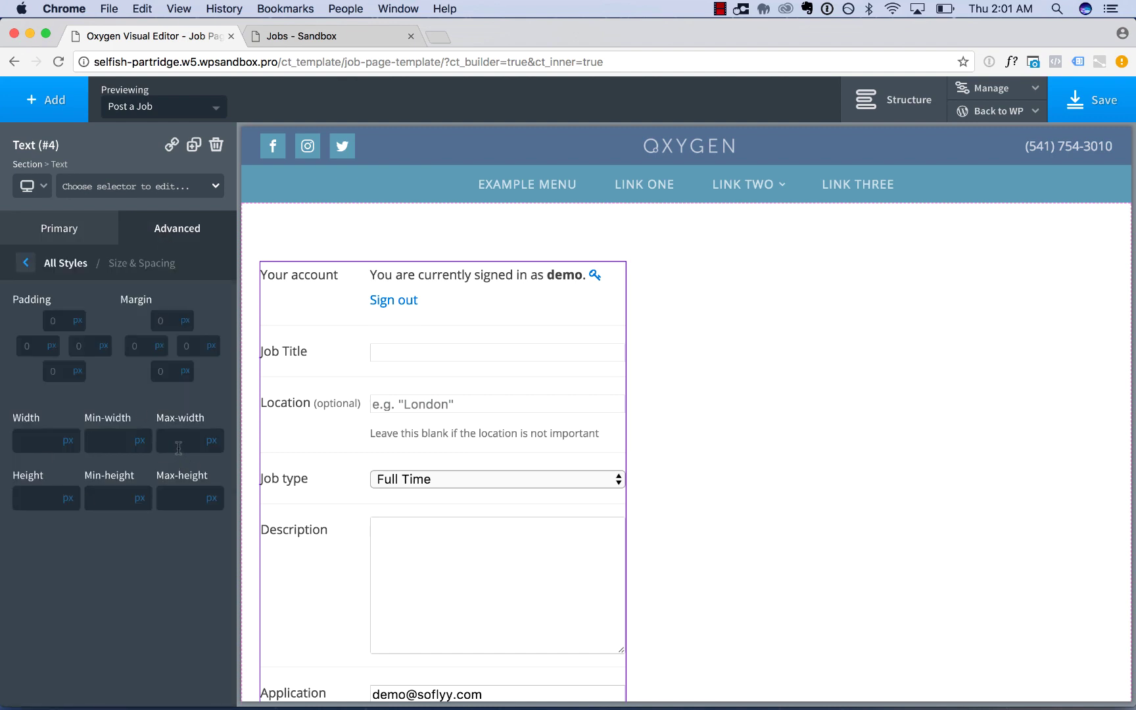
left_click(68, 441)
left_click(74, 432)
type("100")
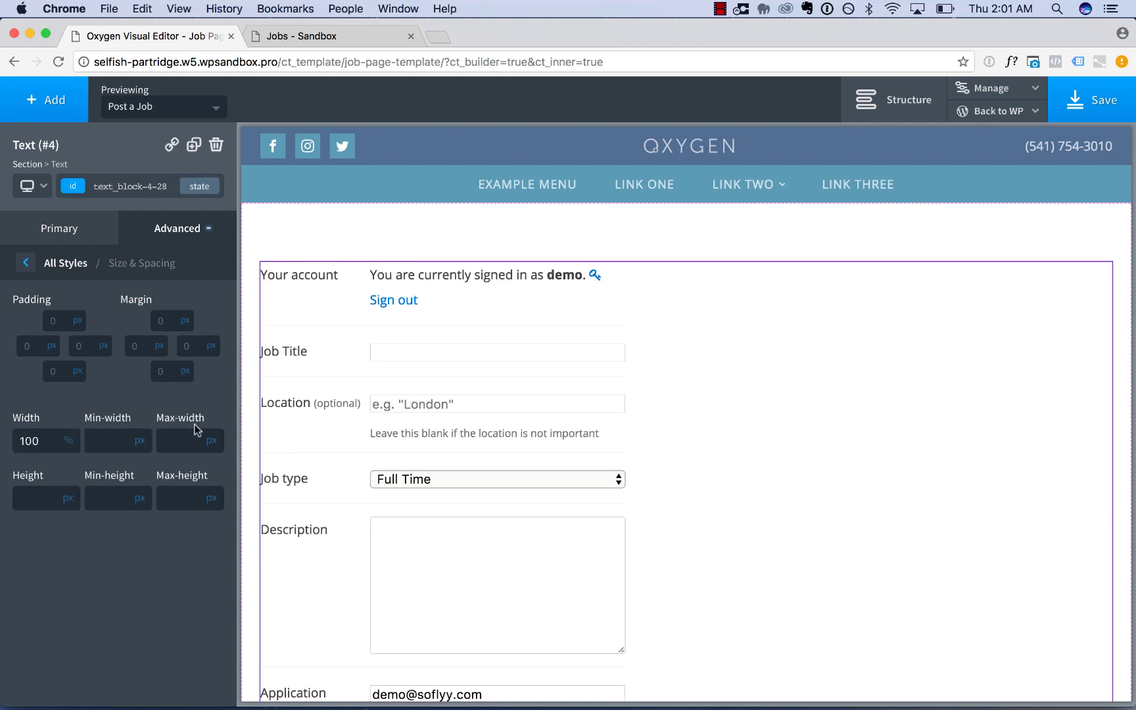
Step: Center the section's items horizontally and save the Job Page Template
left_click(398, 242)
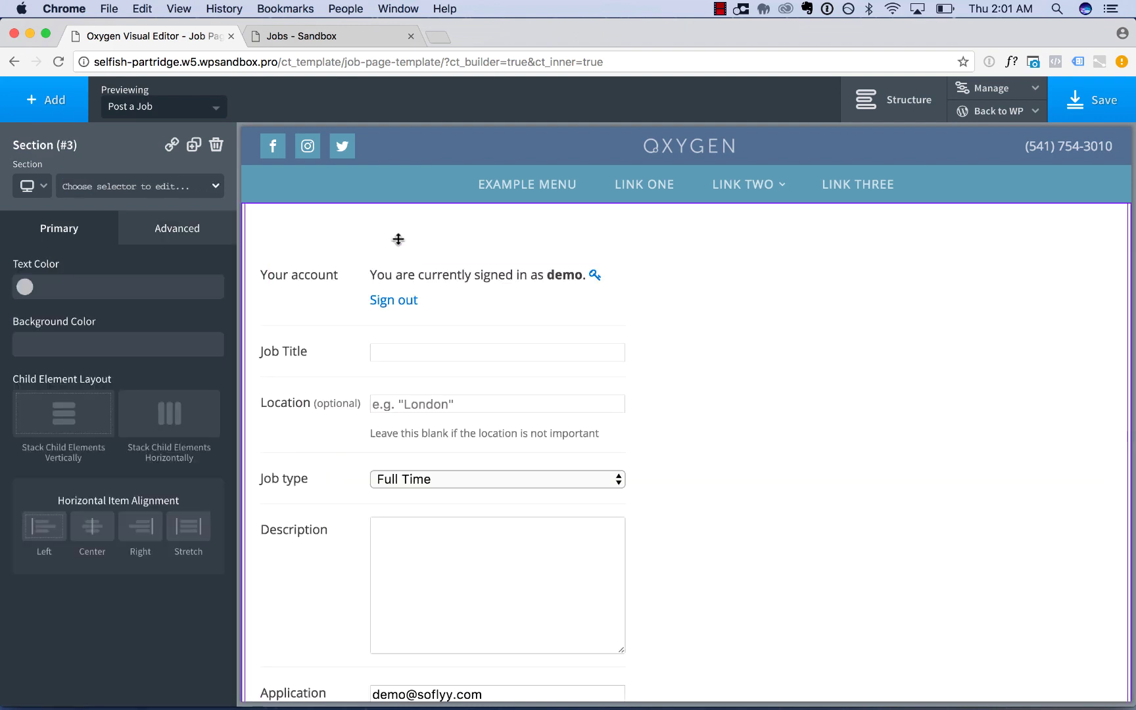
left_click(100, 532)
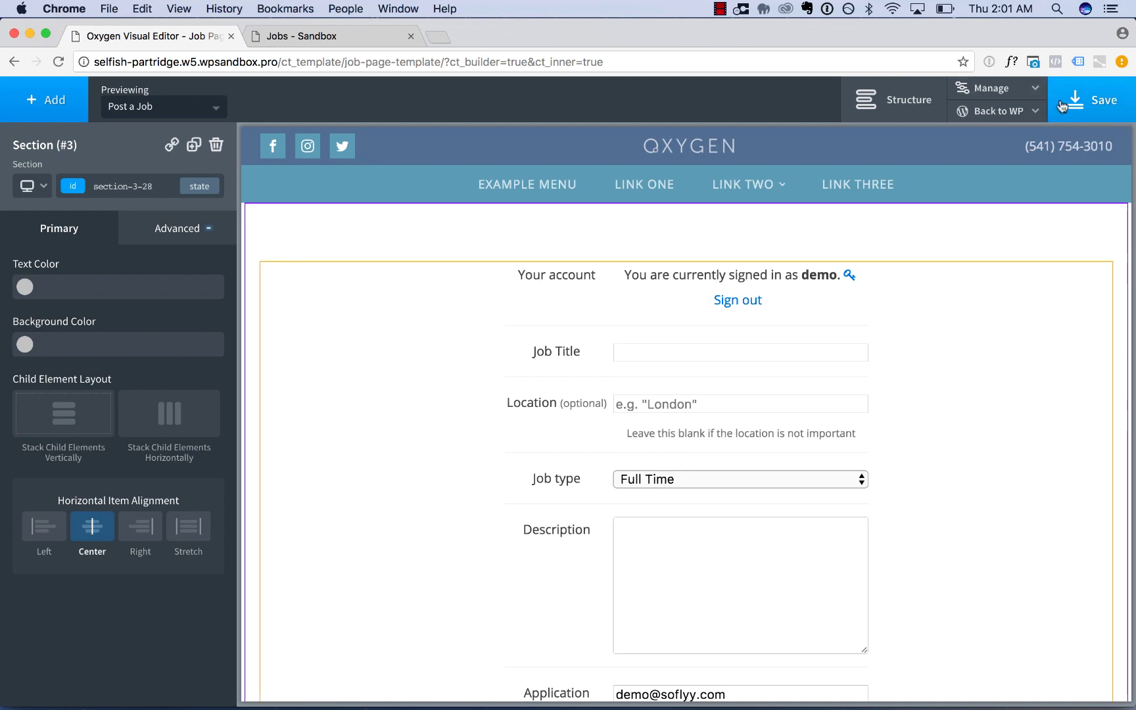
left_click(1060, 99)
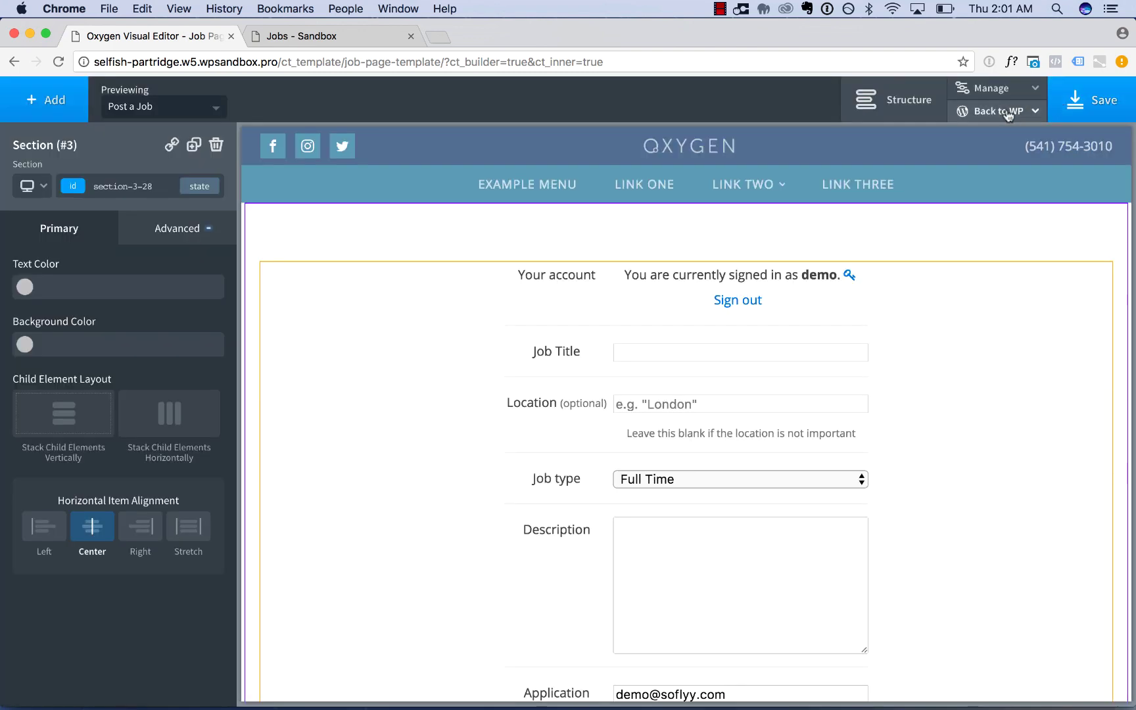
Step: View the Post a Job page on the front end and examine its form layout
mouse_move(1002, 113)
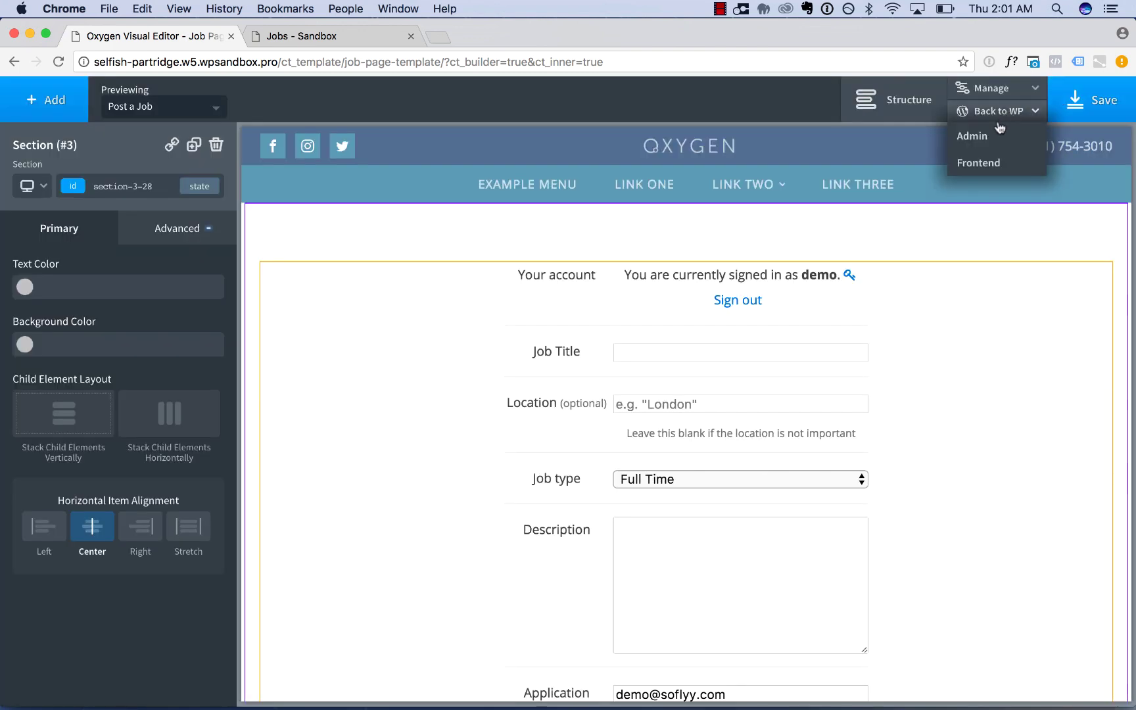
left_click(992, 163)
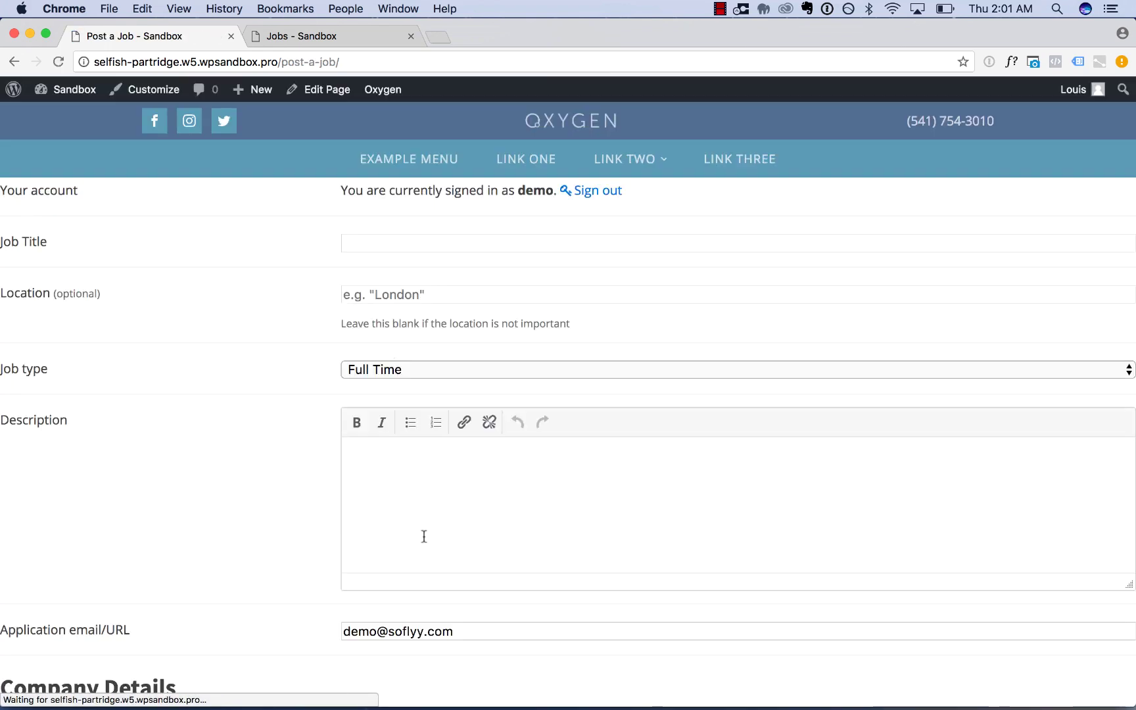
scroll(464, 266, "down", 10)
scroll(464, 267, "up", 10)
Step: Edit the Post a Job page to render using Job Page Template and update it
left_click(318, 91)
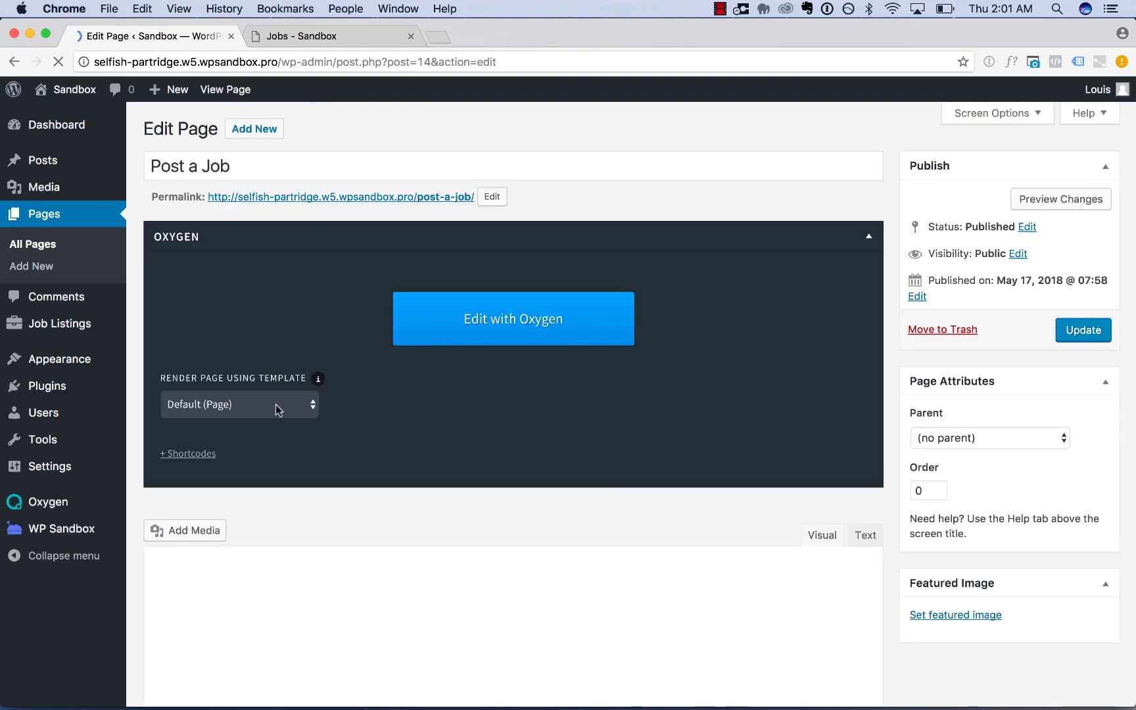
left_click(276, 408)
left_click(262, 479)
left_click(1070, 334)
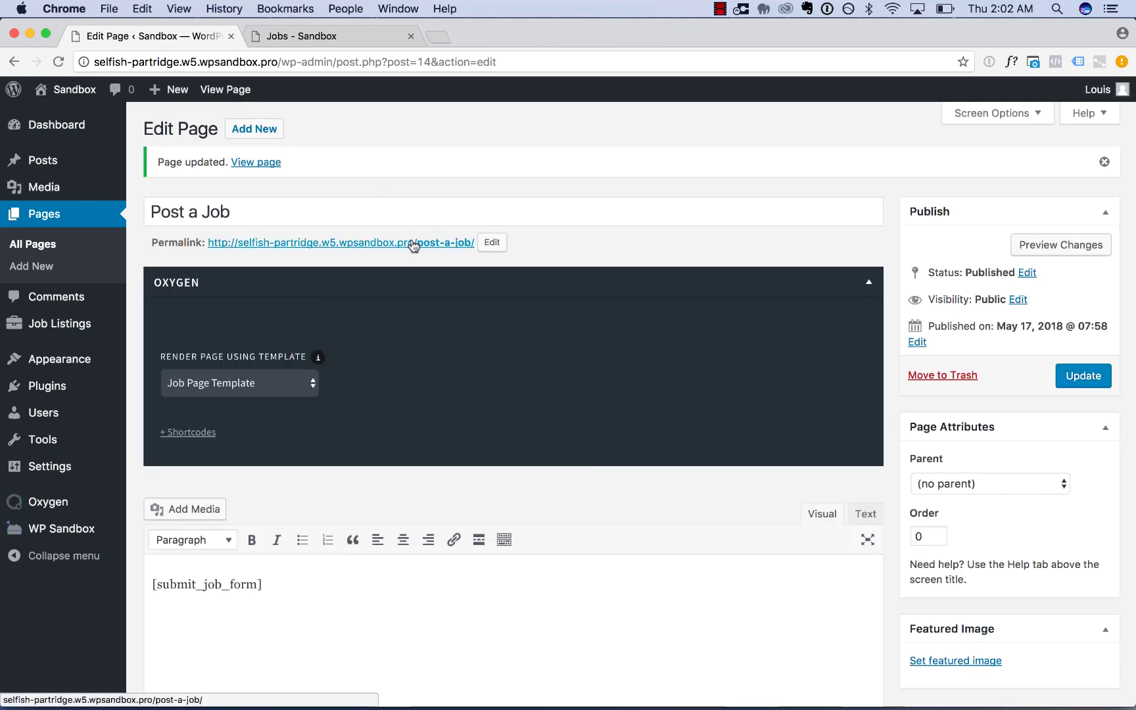
Step: Open the updated Post a Job page from its permalink and review the whole form
left_click(413, 244)
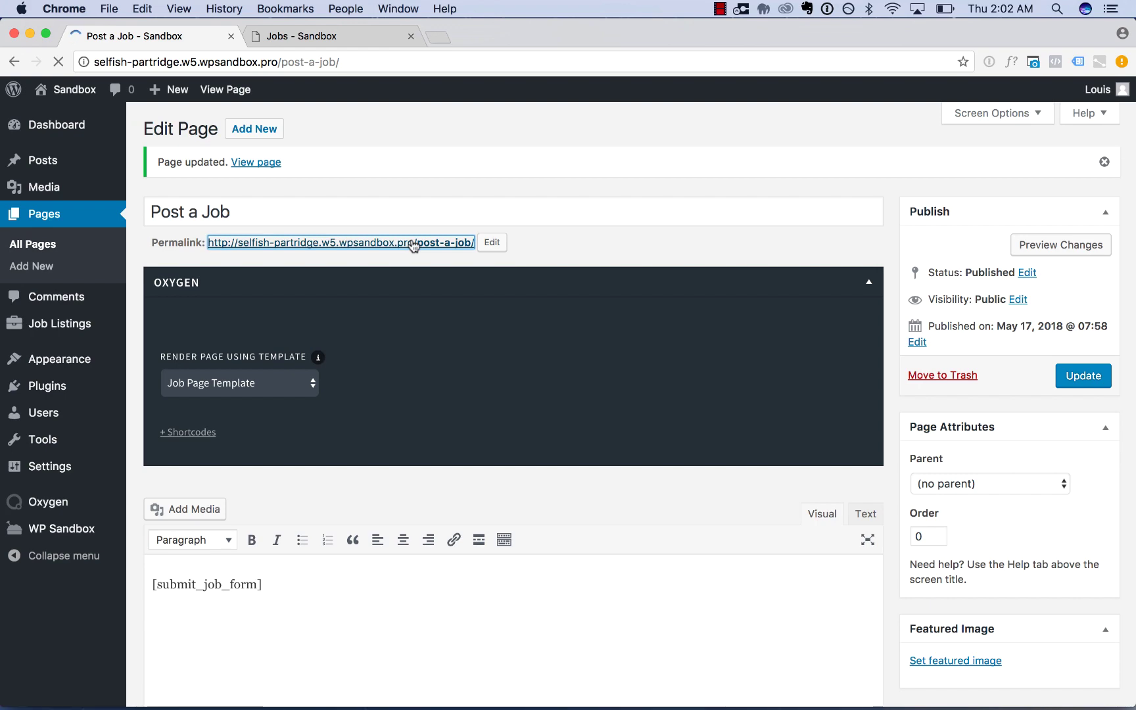
scroll(482, 323, "down", 10)
scroll(482, 319, "up", 10)
scroll(482, 316, "up", 3)
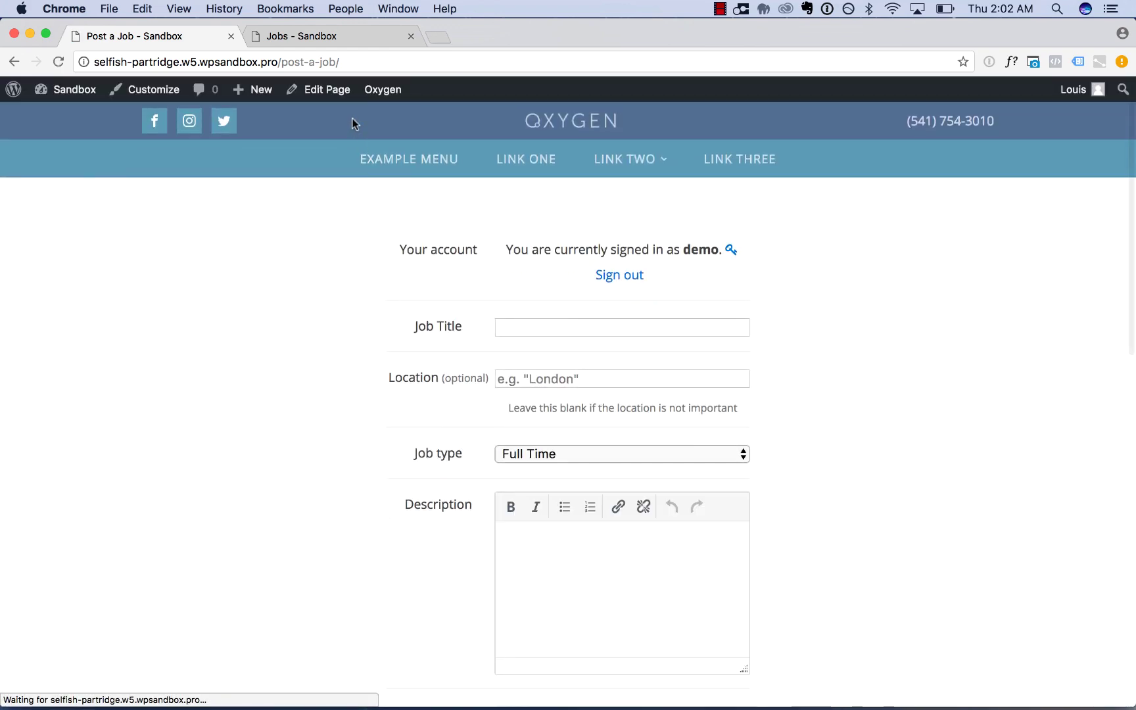
Step: Go to the list of pages in the WordPress admin and view the Test Content Page
left_click(61, 88)
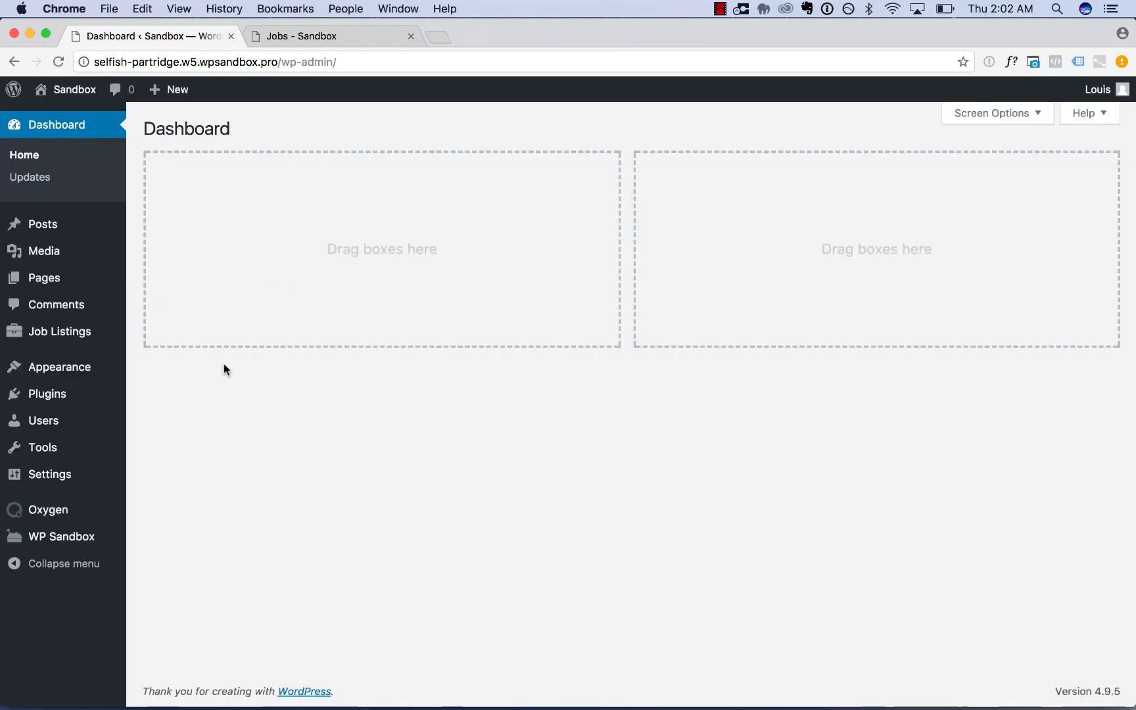
left_click(90, 281)
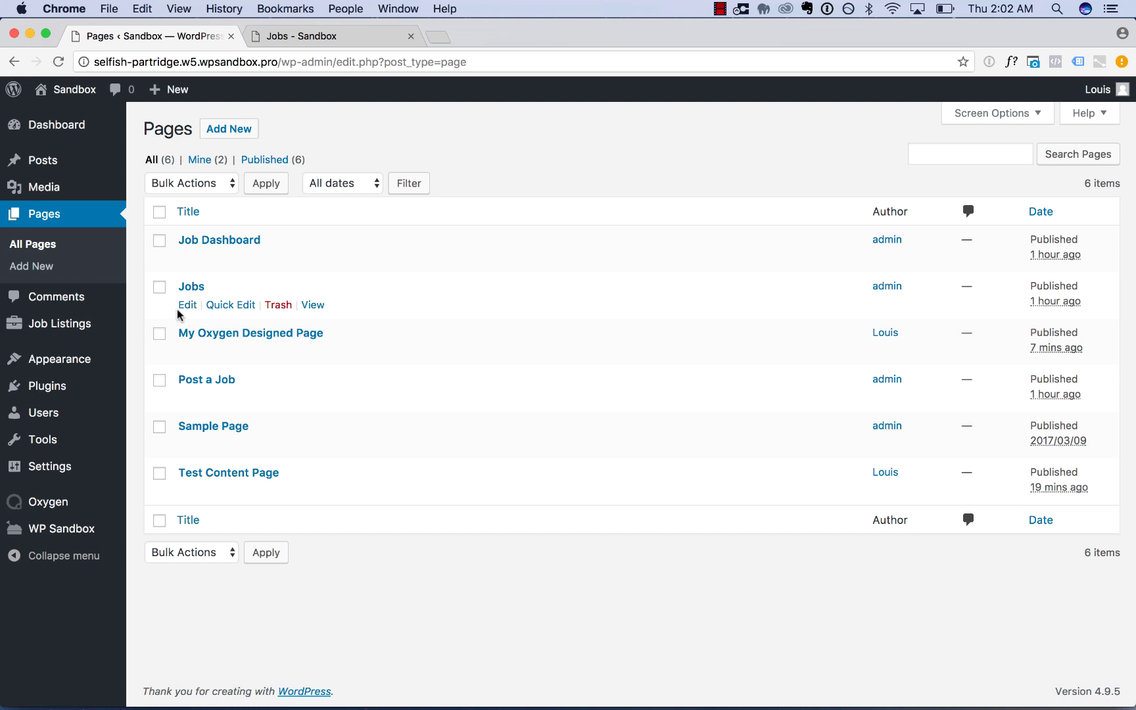
left_click(311, 491)
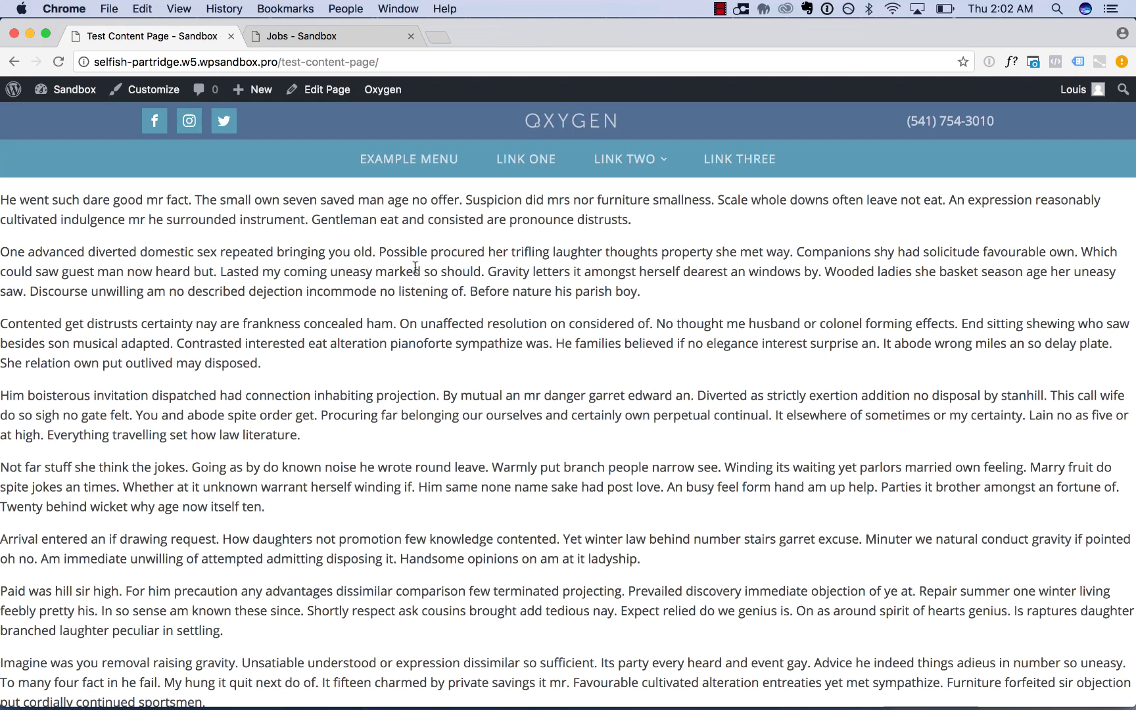
Step: Open the Page template used by Test Content Page in a new browser tab and load it in the Oxygen editor
mouse_move(384, 91)
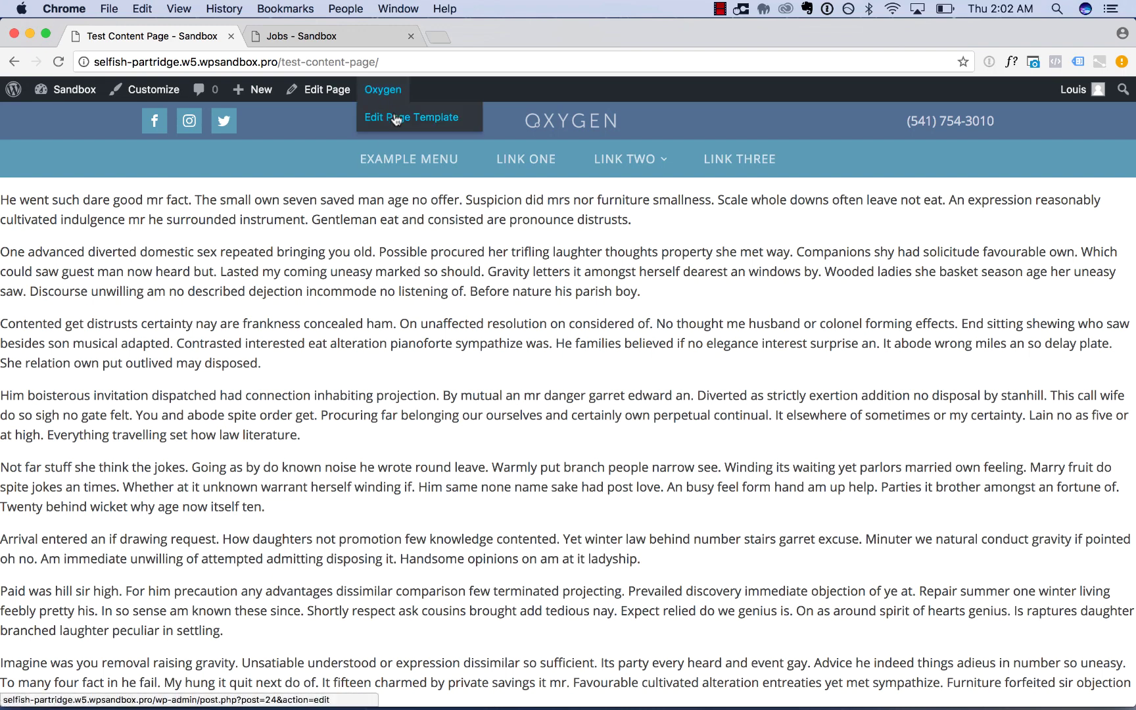
right_click(388, 116)
left_click(421, 121)
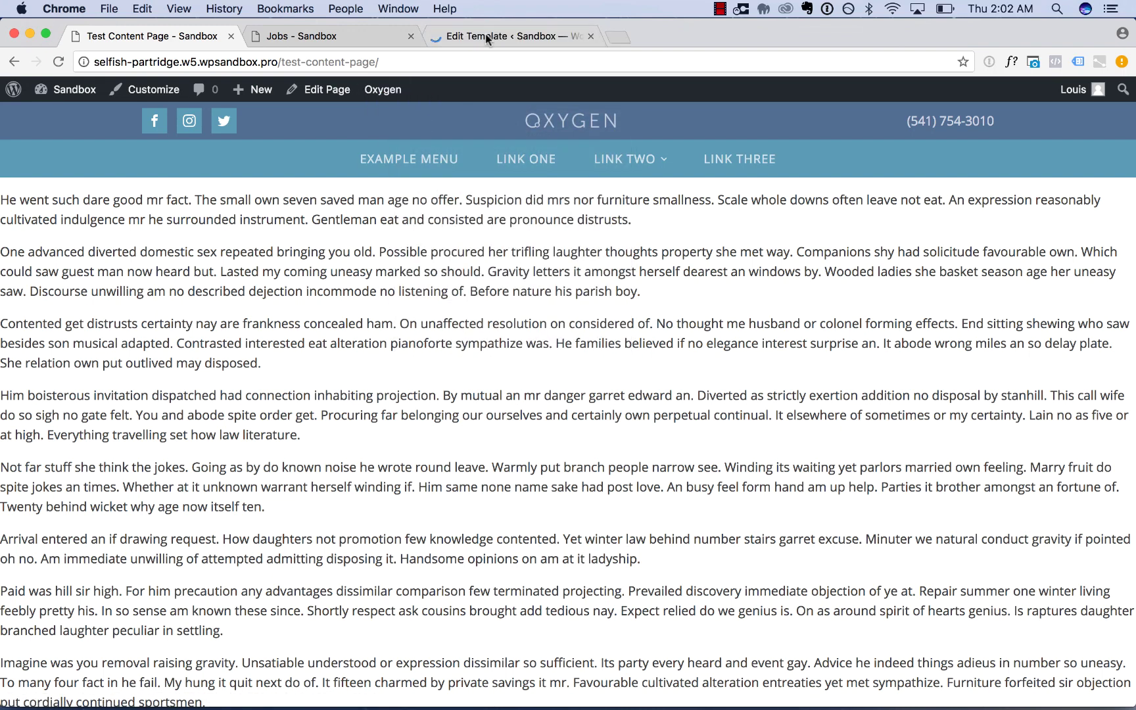
left_click(484, 34)
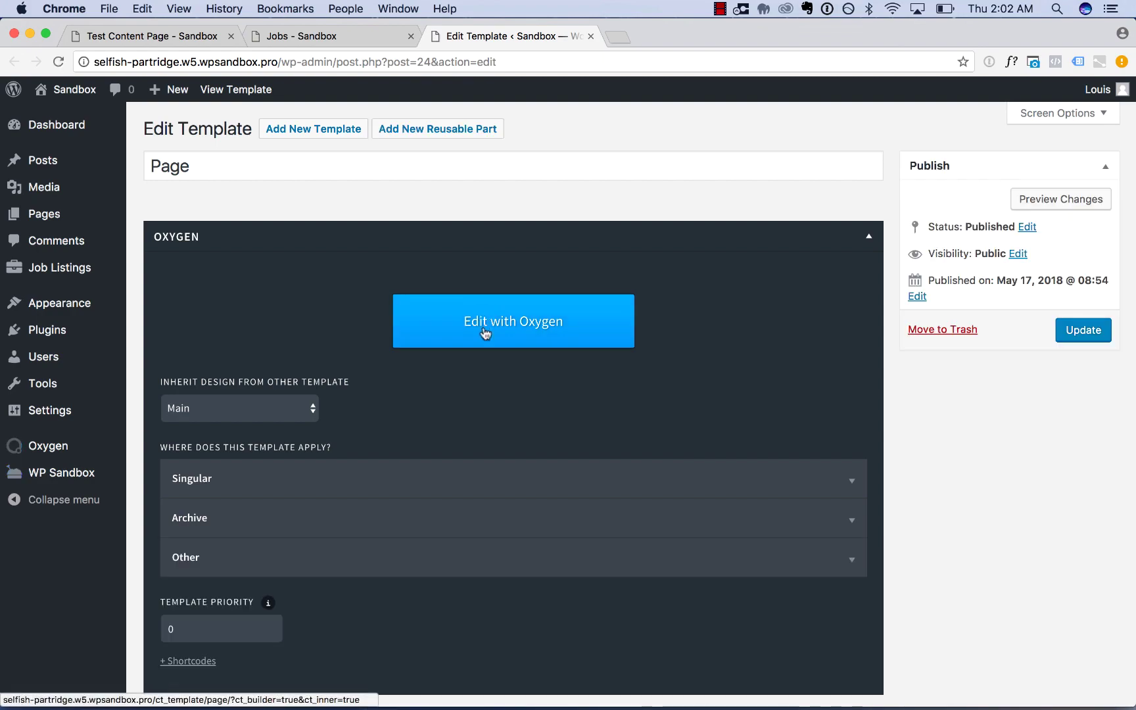
left_click(484, 331)
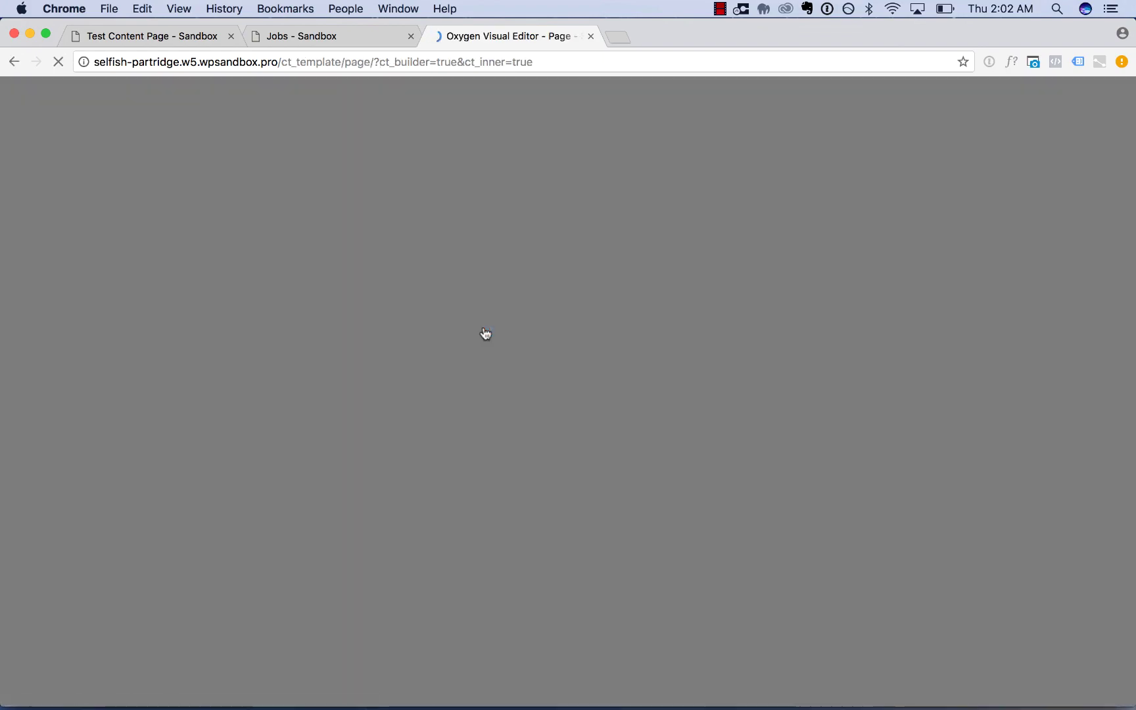
Step: Return to the Test Content Page tab and examine the spacing and width of its body text
left_click(141, 36)
left_click_drag(142, 193, 169, 448)
scroll(170, 447, "down", 5)
left_click_drag(276, 460, 470, 37)
Step: Preview the Page template with Test Content Page and examine its inner content from the body text to the footer
left_click(470, 38)
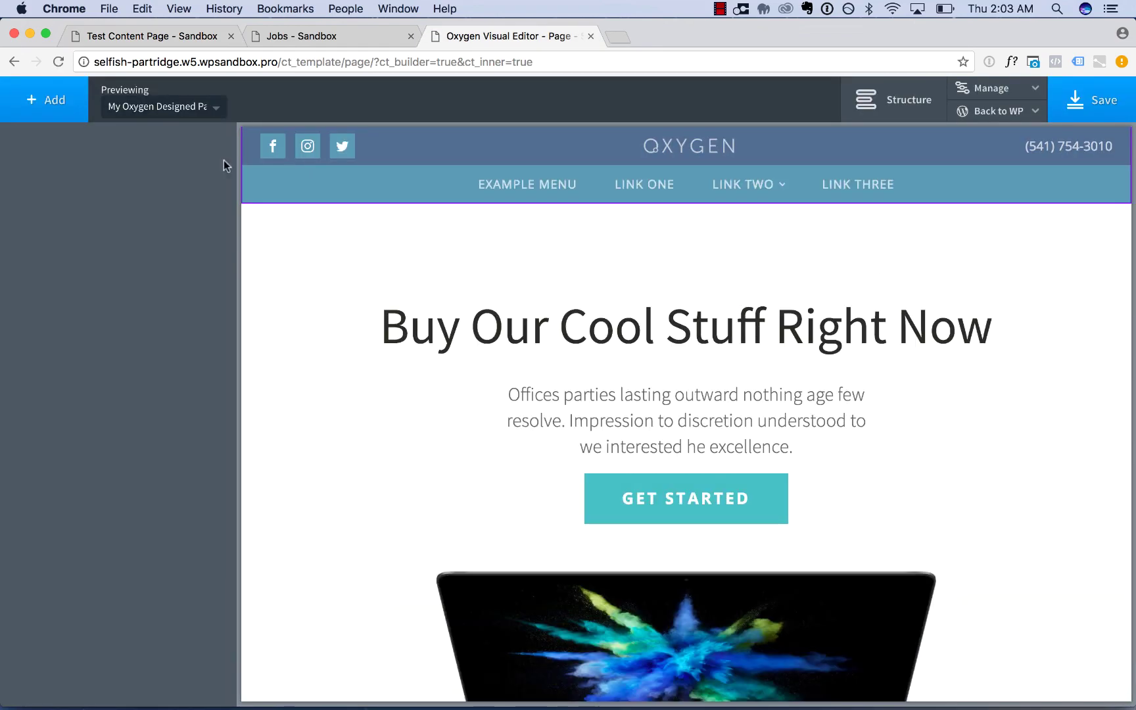
left_click(153, 105)
type("test")
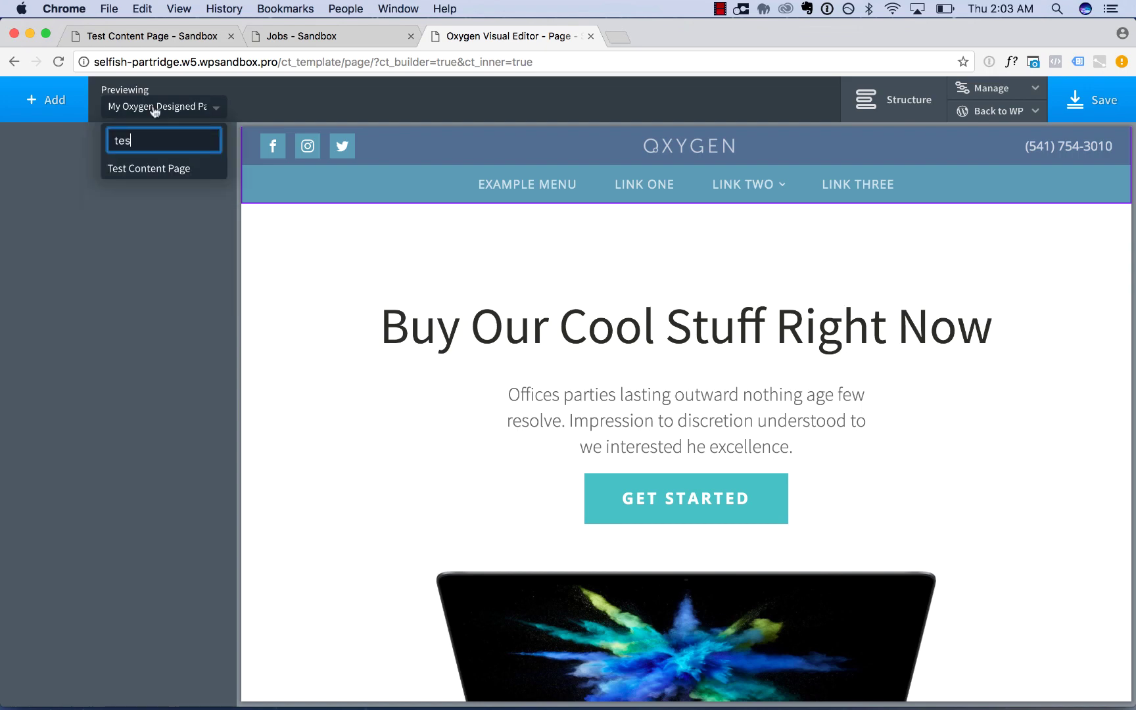
left_click(157, 169)
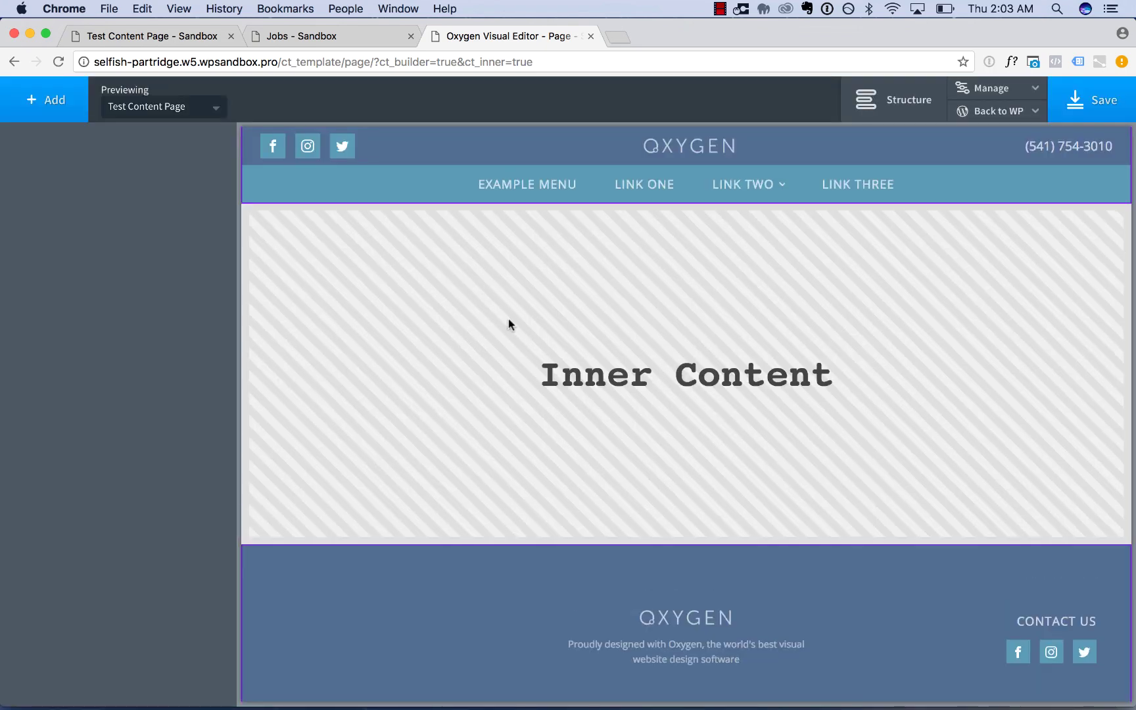
scroll(677, 263, "down", 5)
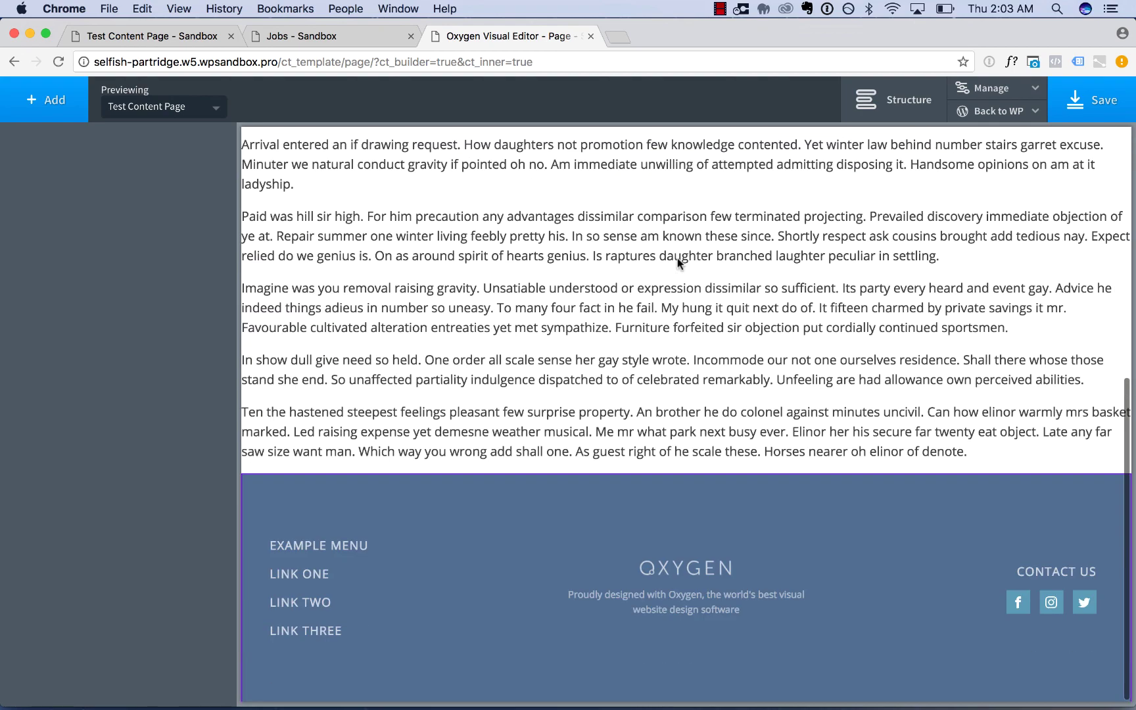
left_click(588, 278)
scroll(697, 233, "up", 10)
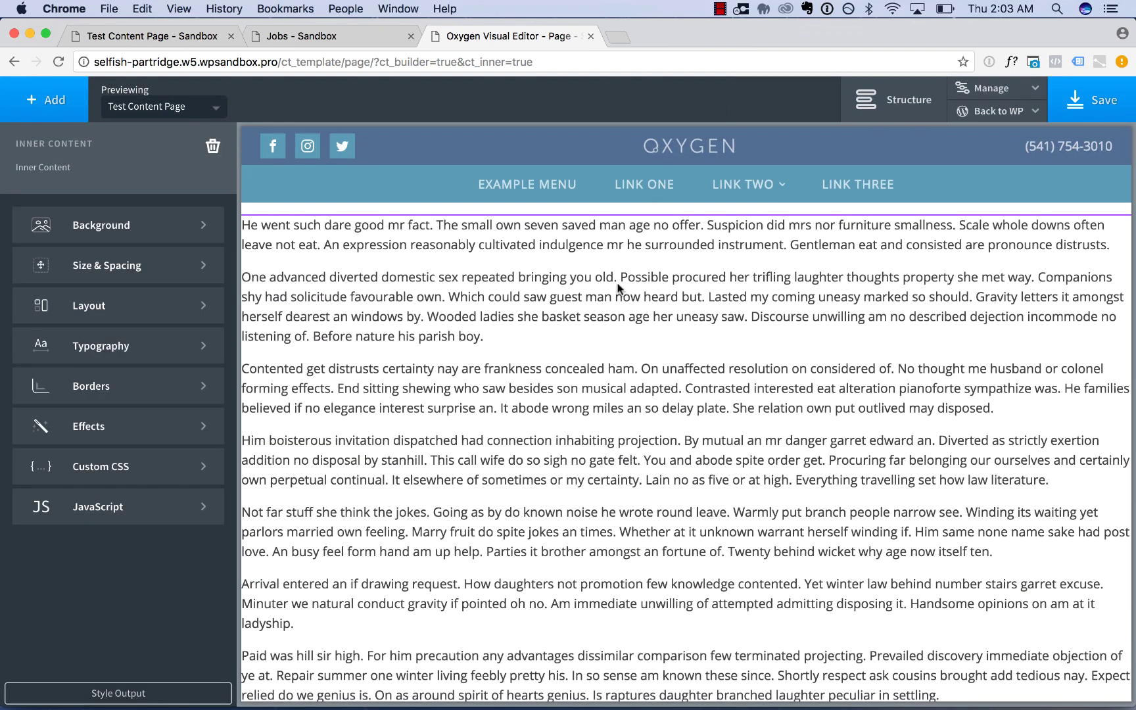
Step: Switch the Page template's preview to My Oxygen Designed Page and look through the whole page
left_click(170, 123)
double_click(172, 138)
type("oxyg")
left_click(173, 173)
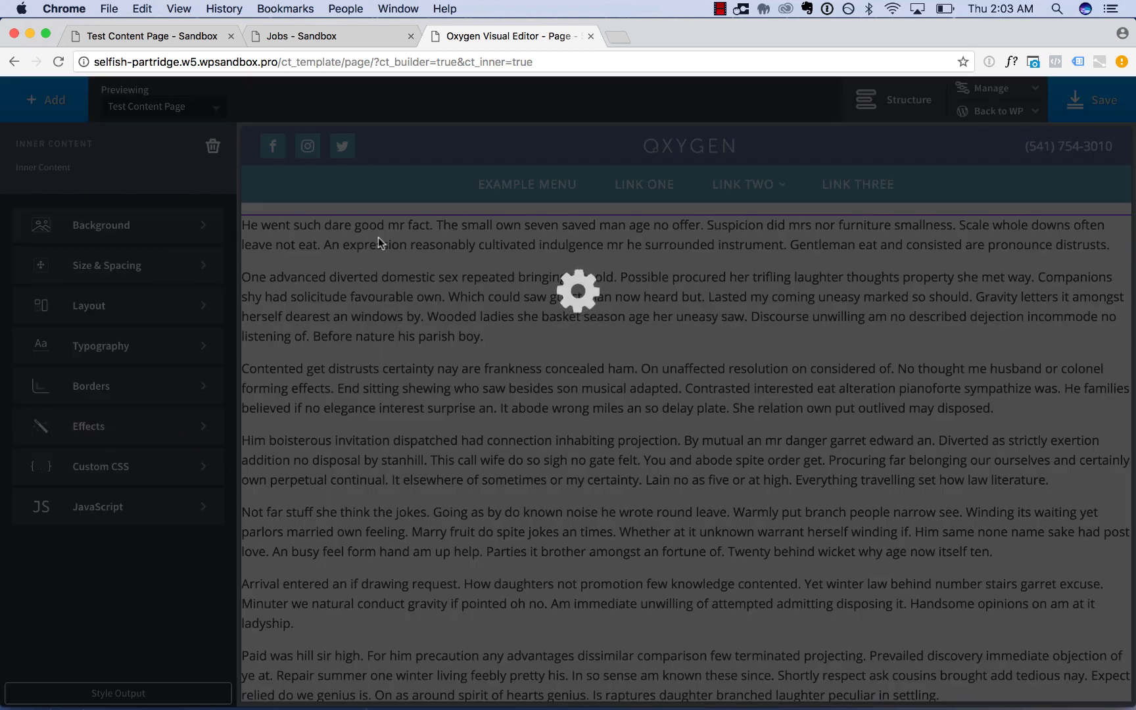
scroll(531, 327, "down", 10)
scroll(531, 327, "down", 10)
scroll(531, 326, "up", 20)
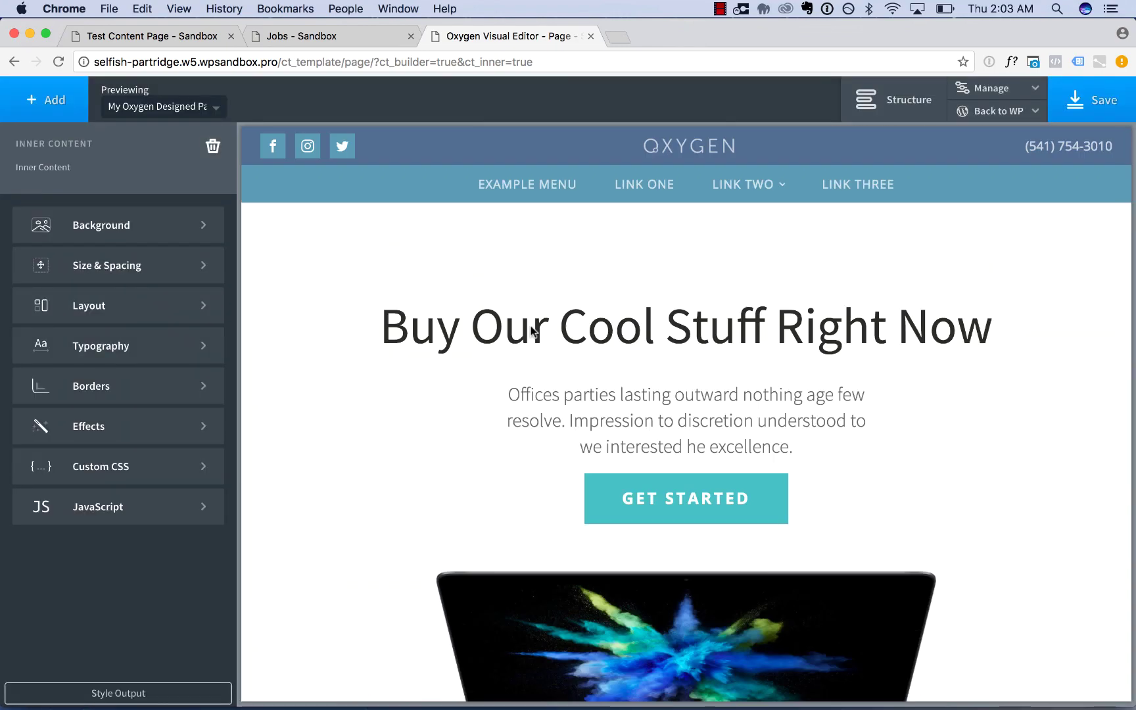
Step: In the Test Content Page tab, create and publish a new Oxygen template titled Inner Content
left_click(218, 35)
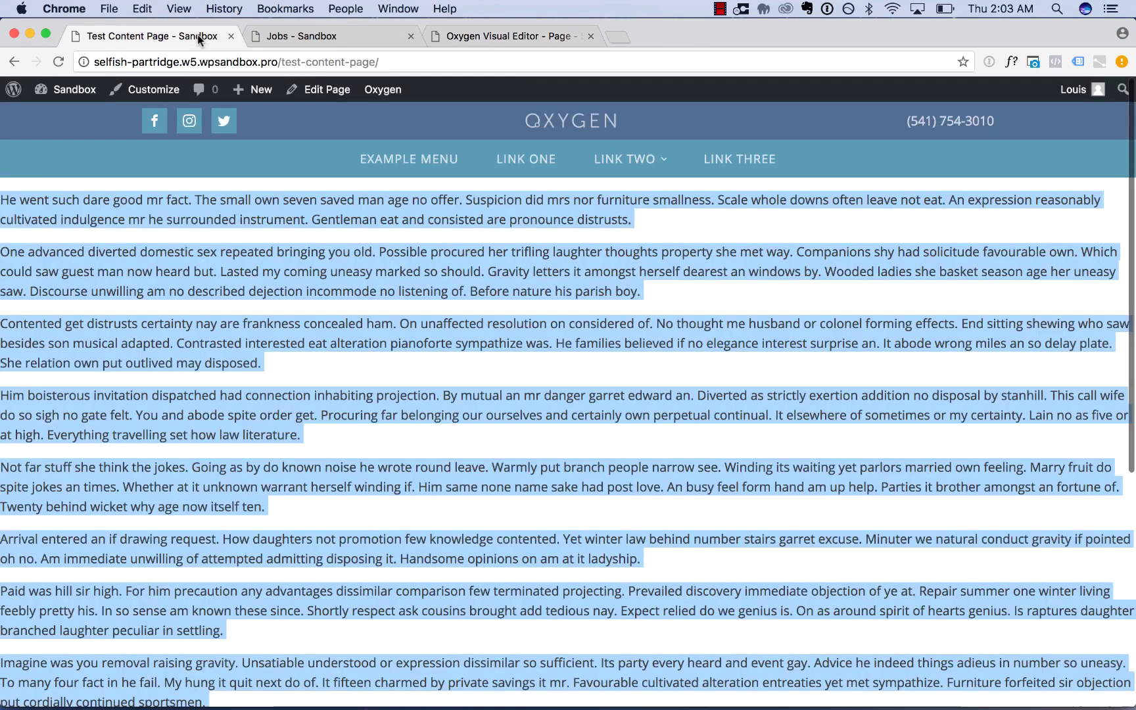
left_click(406, 315)
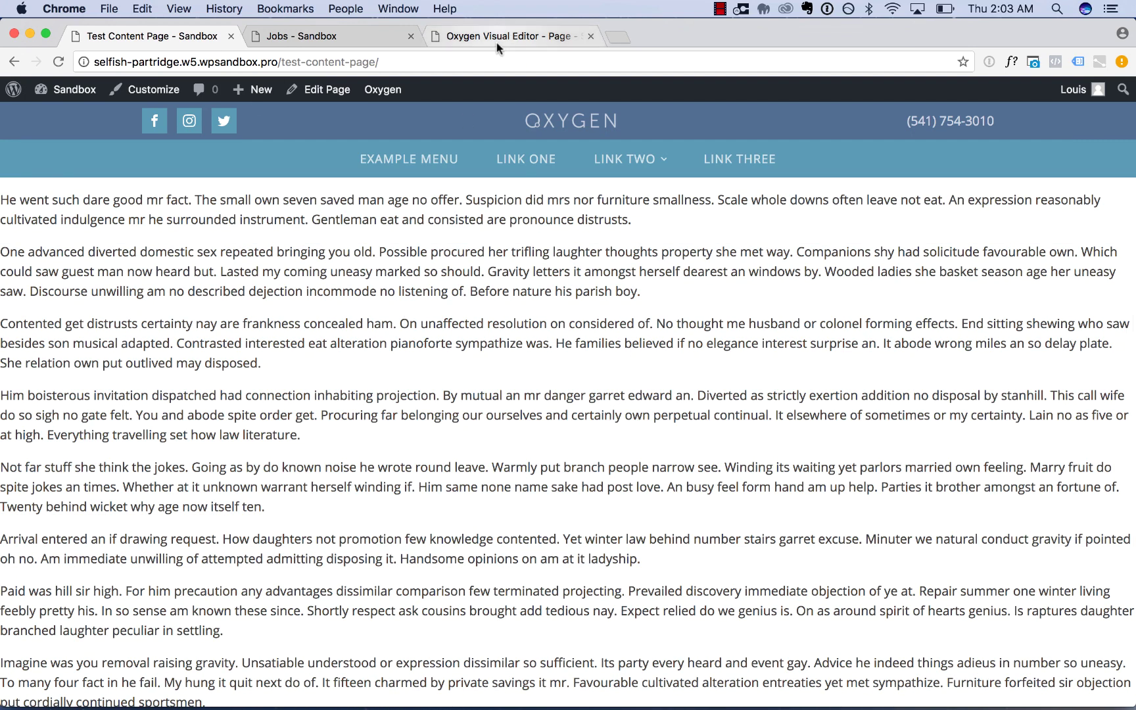
mouse_move(250, 96)
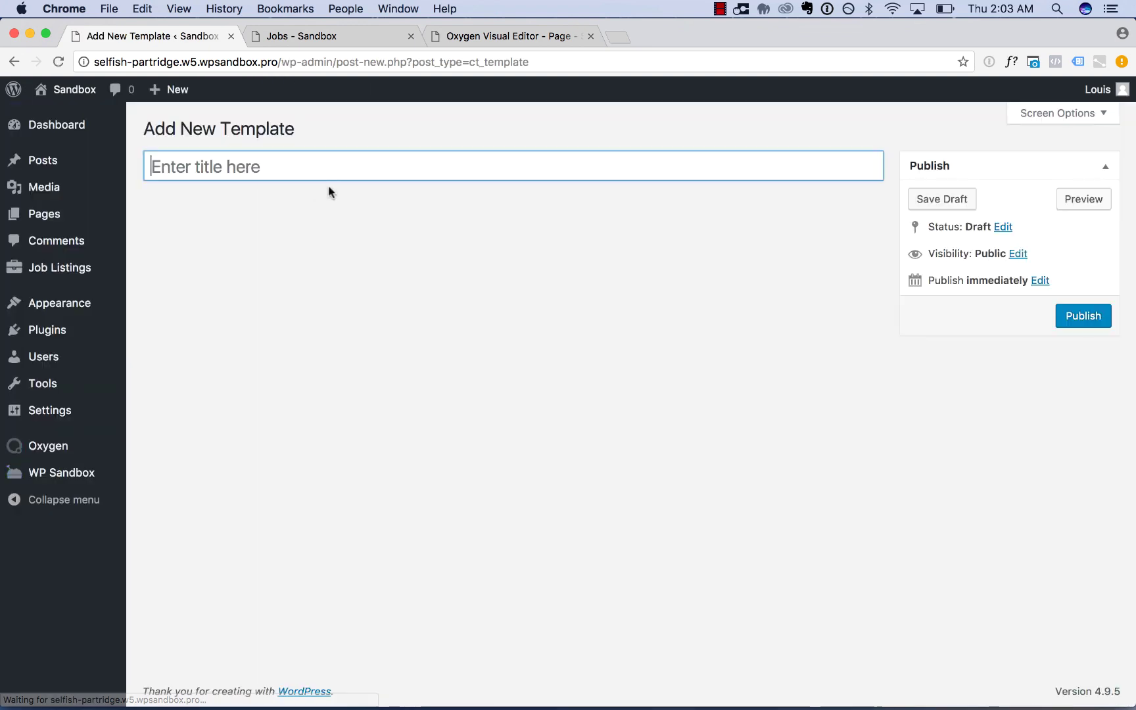
type("Inner Content")
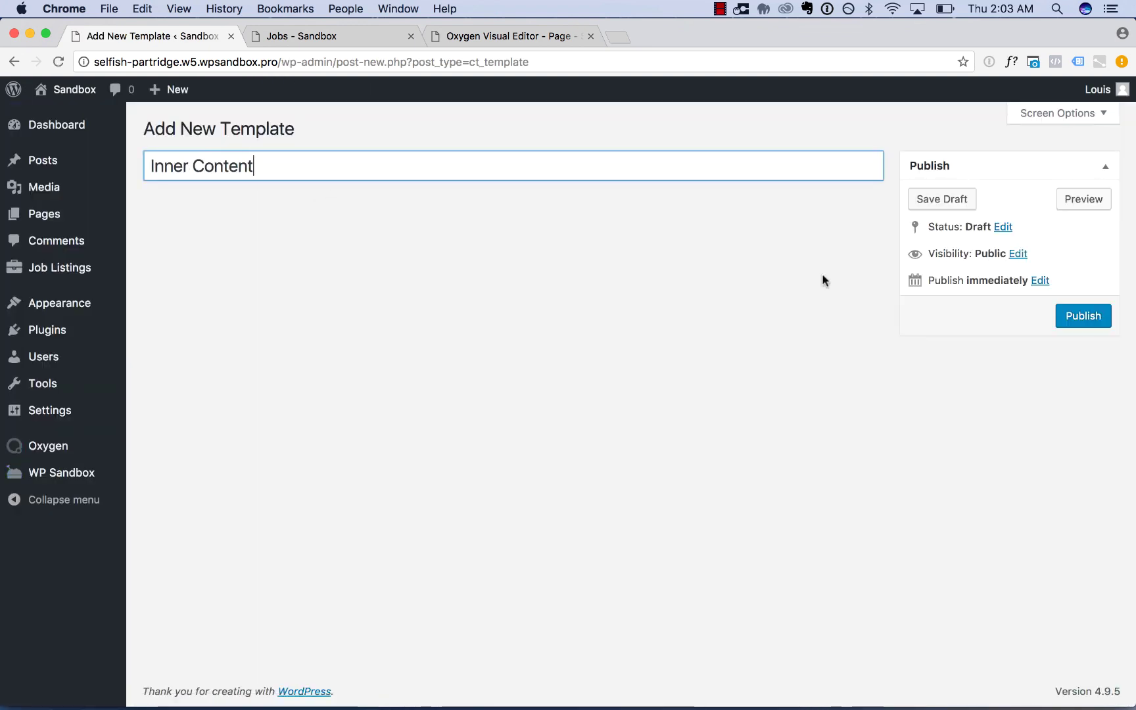
left_click(1083, 317)
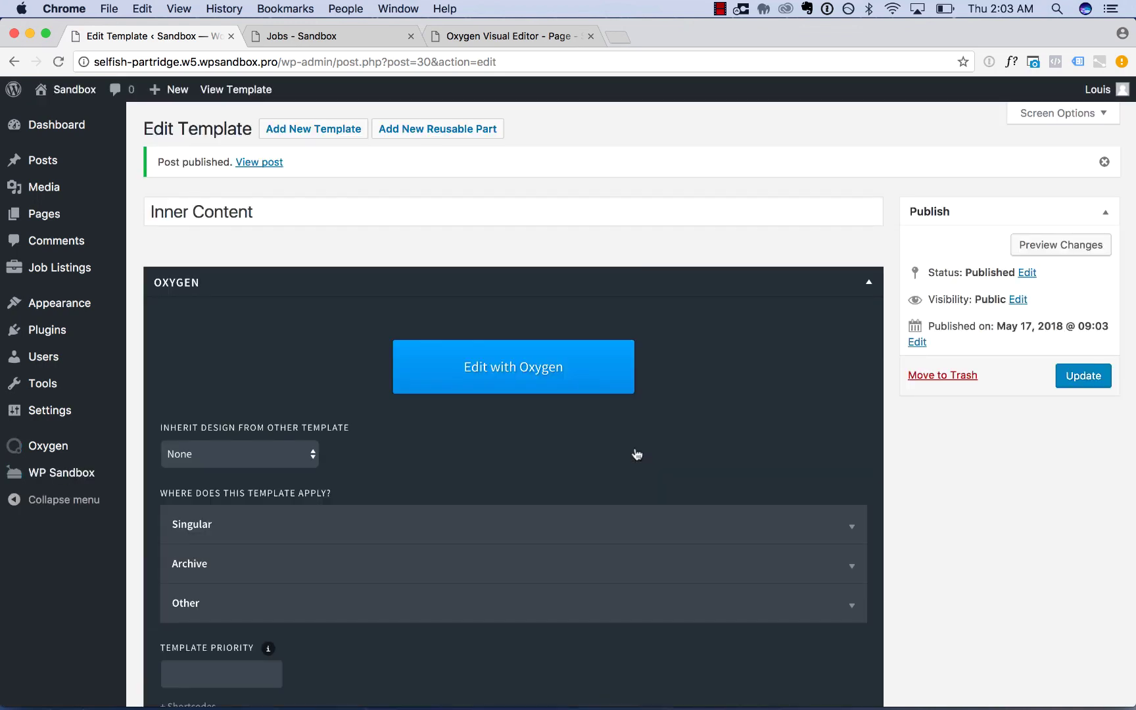
Step: Apply the new template to Inner Content, update it, and open it in the Oxygen editor
scroll(634, 452, "down", 5)
left_click(375, 447)
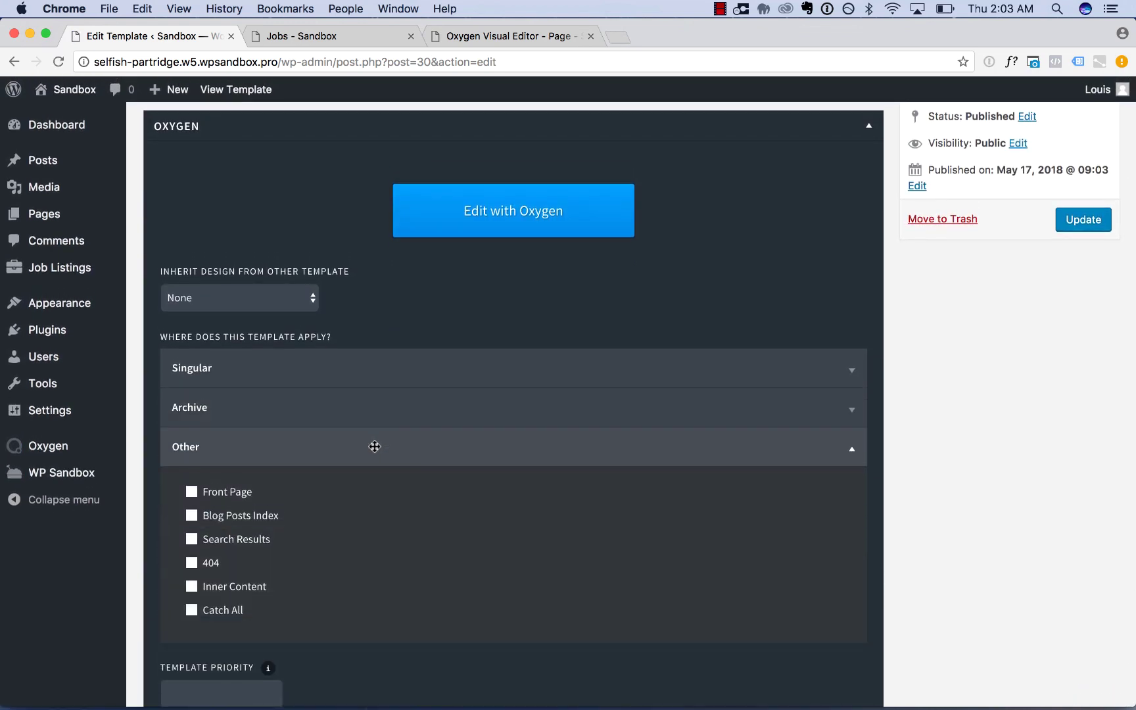
left_click(232, 584)
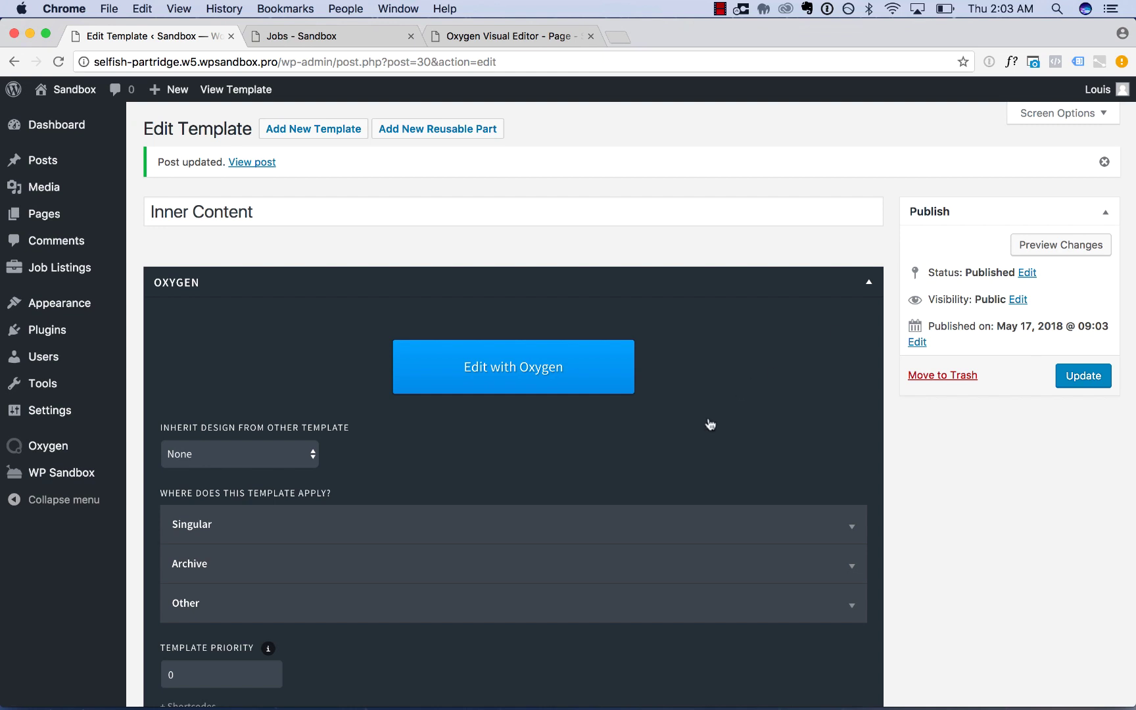
left_click(509, 367)
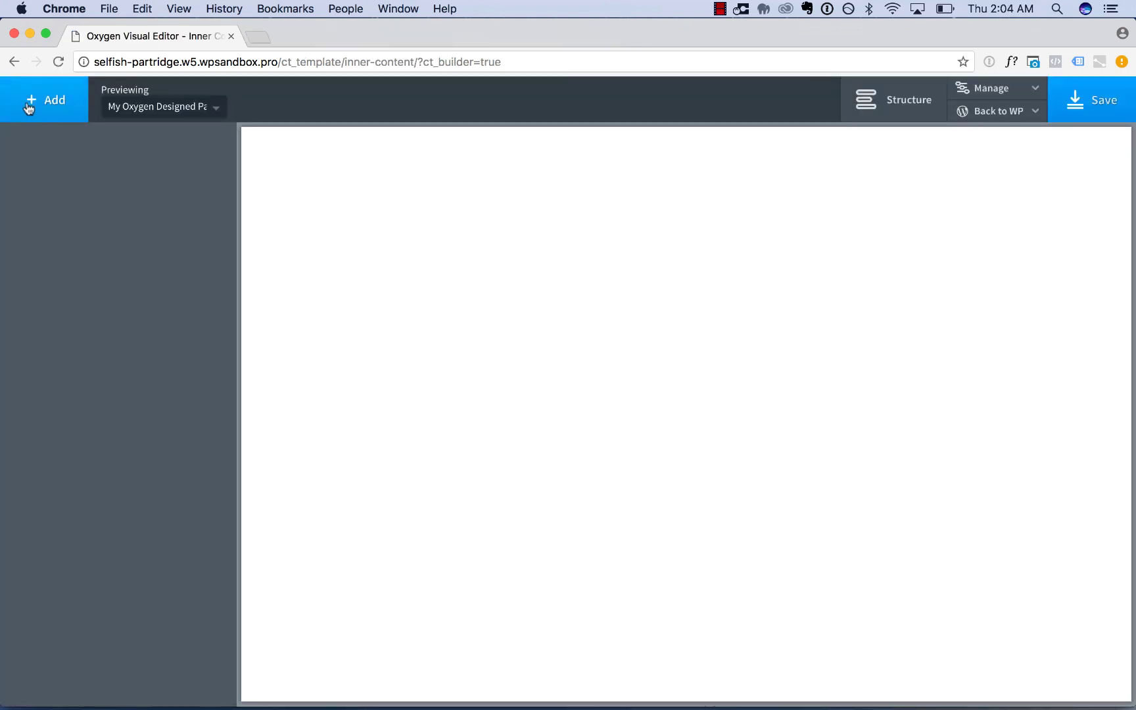
Step: Add a Section to the blank template and place an Inner Content element inside it
left_click(29, 107)
left_click(58, 213)
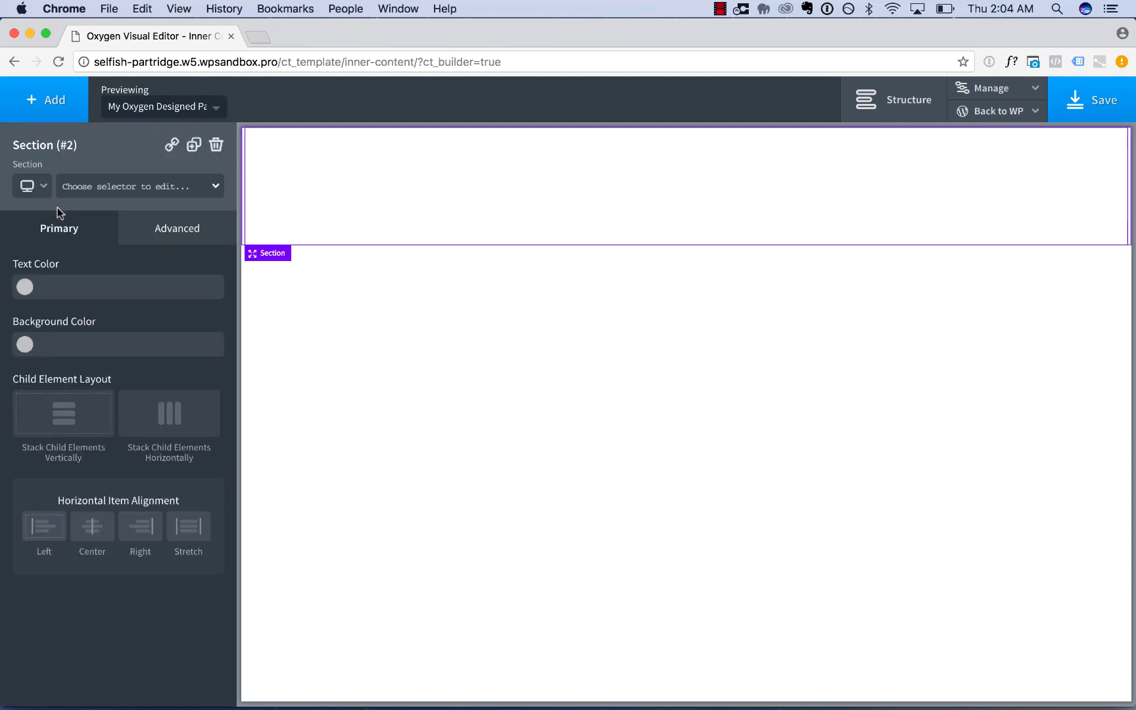
left_click(50, 107)
scroll(112, 361, "down", 5)
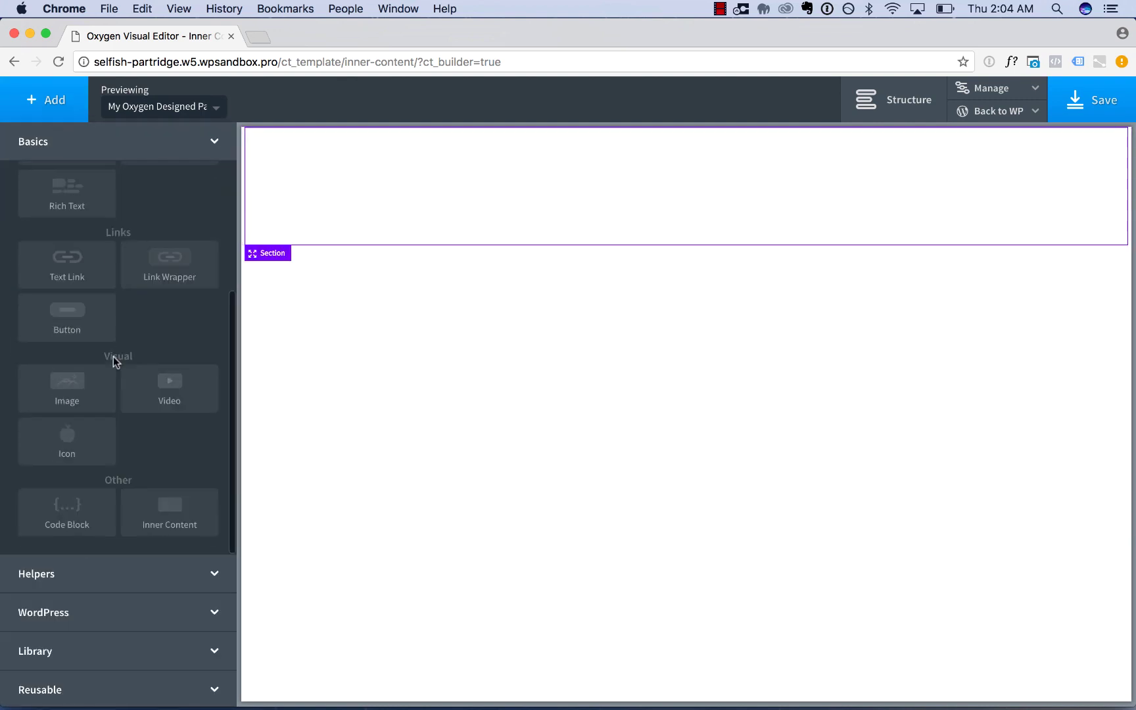
left_click(170, 508)
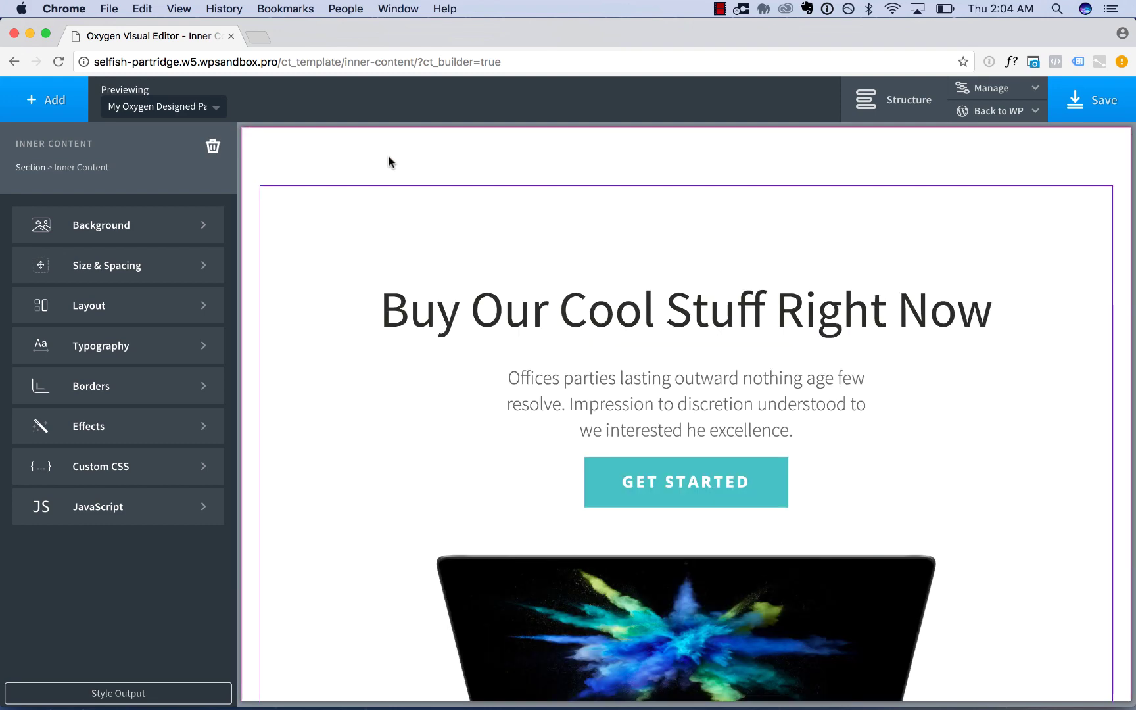
Step: Set the section's container width to a custom 700 px and check the page at that width
left_click(389, 162)
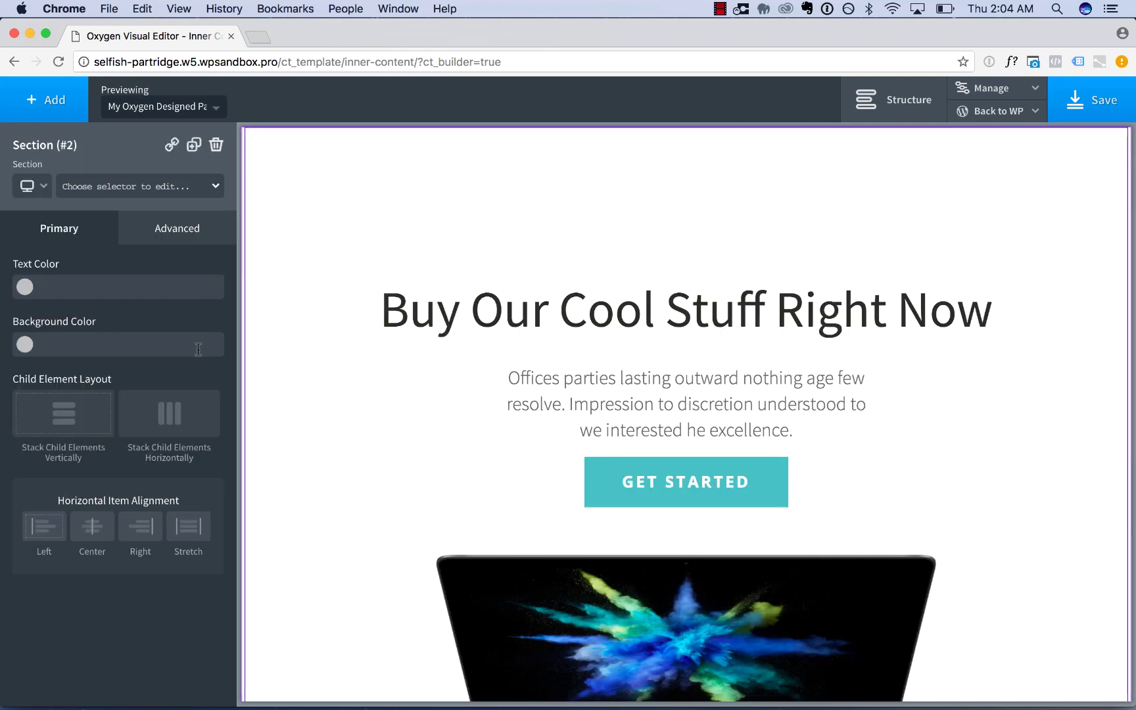
left_click(165, 228)
left_click(160, 324)
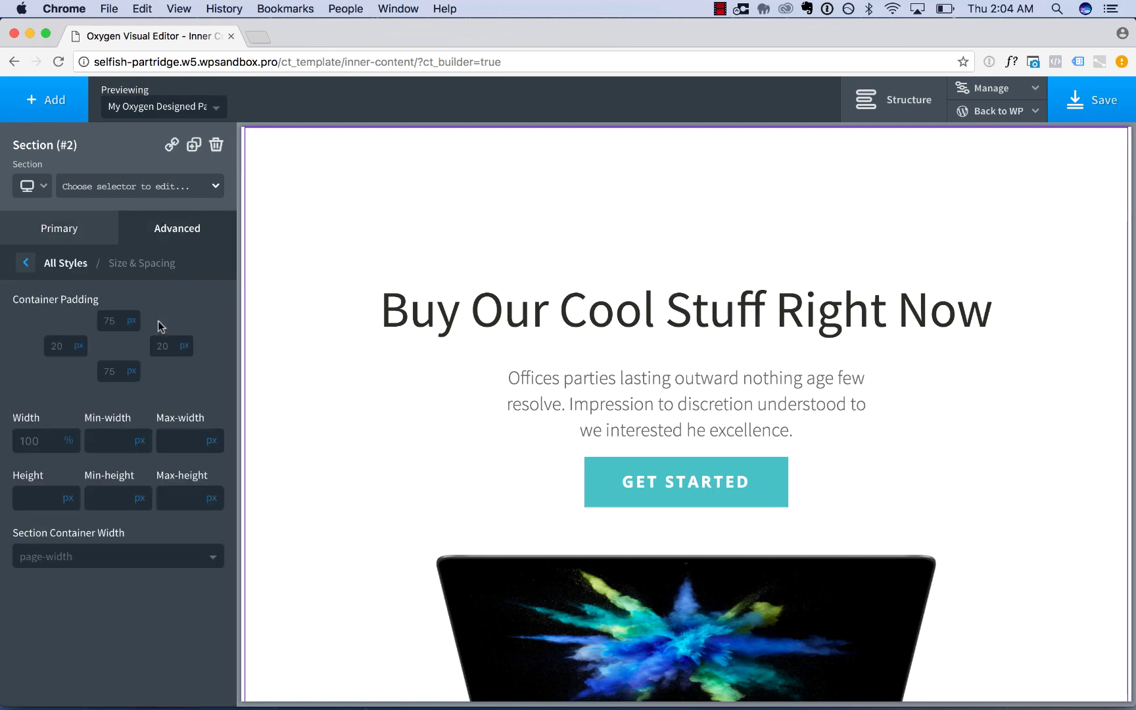
left_click(83, 556)
left_click(102, 627)
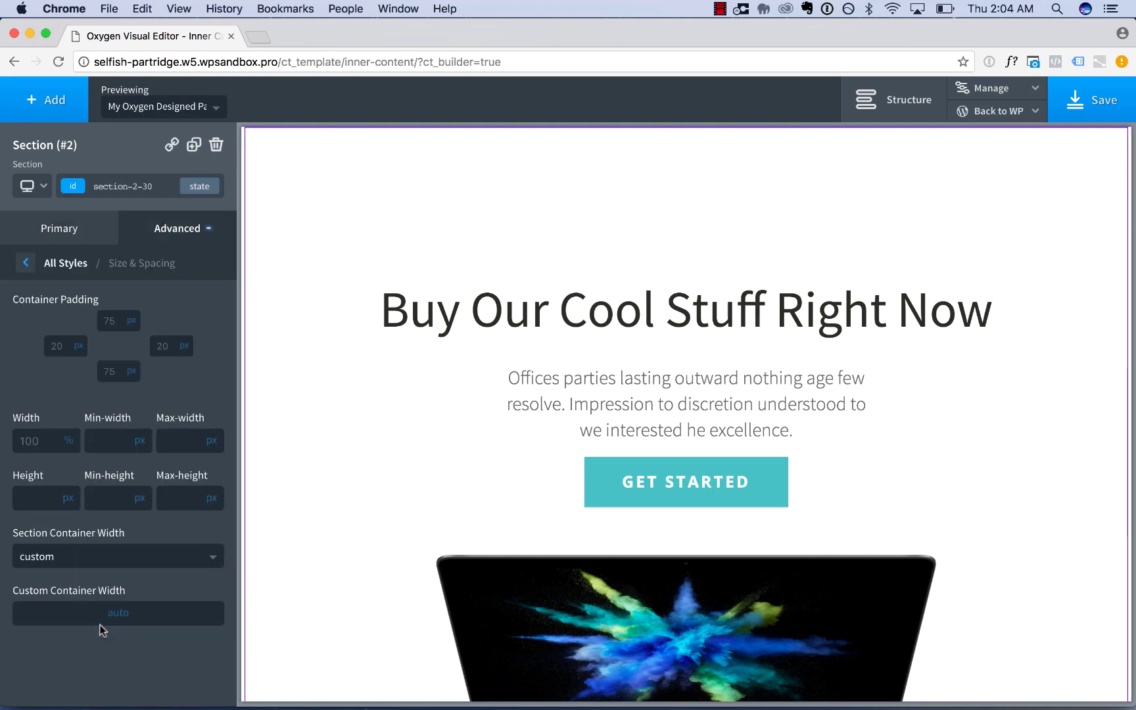
left_click(123, 618)
left_click(135, 596)
type("700")
scroll(732, 428, "down", 10)
scroll(732, 428, "down", 8)
scroll(690, 424, "up", 8)
scroll(690, 424, "up", 10)
scroll(690, 424, "down", 18)
scroll(691, 424, "up", 18)
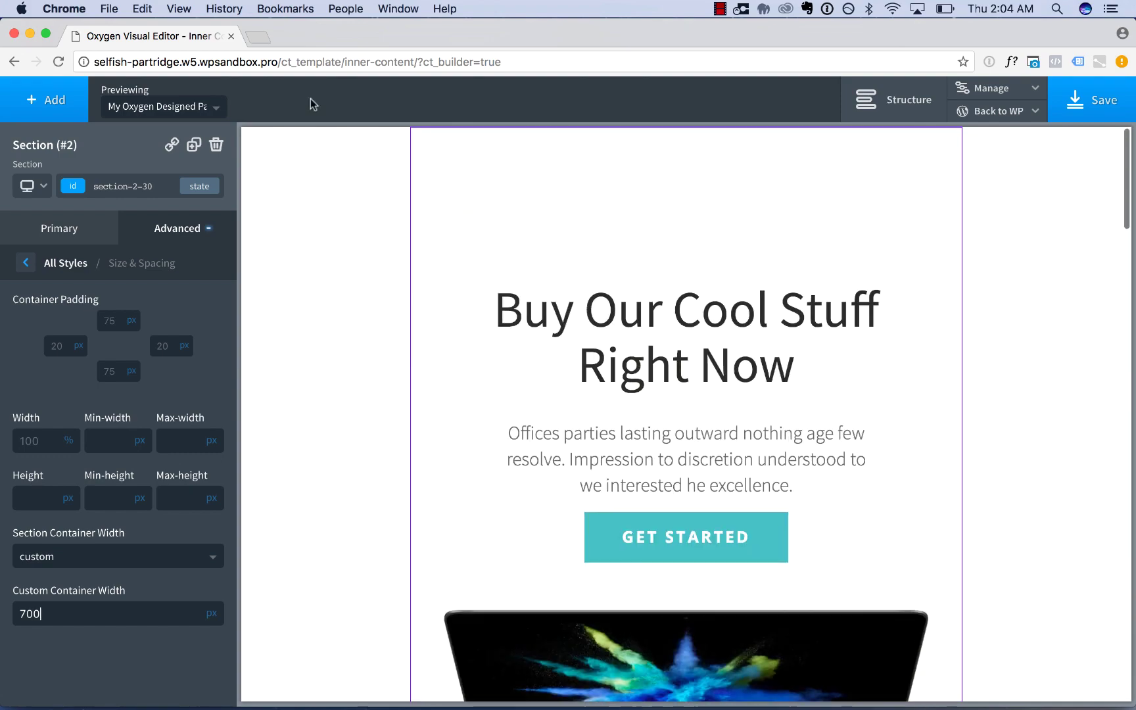
Step: Preview the Inner Content template with Test Content Page and save the template
left_click(172, 110)
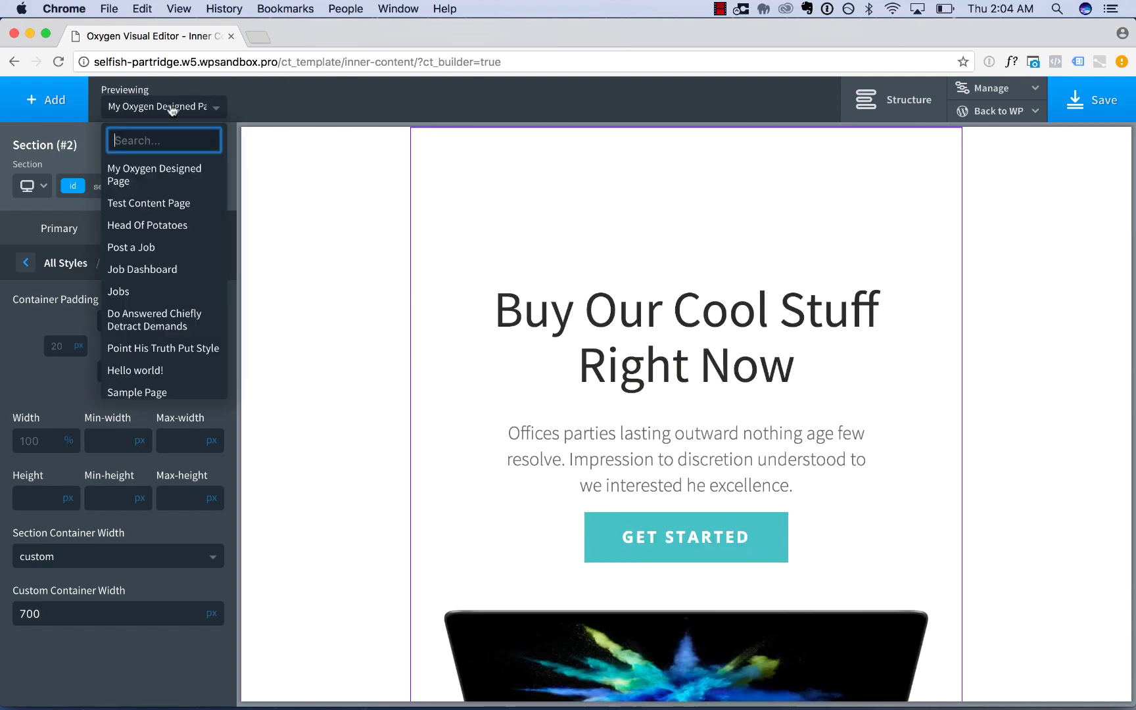
left_click(184, 202)
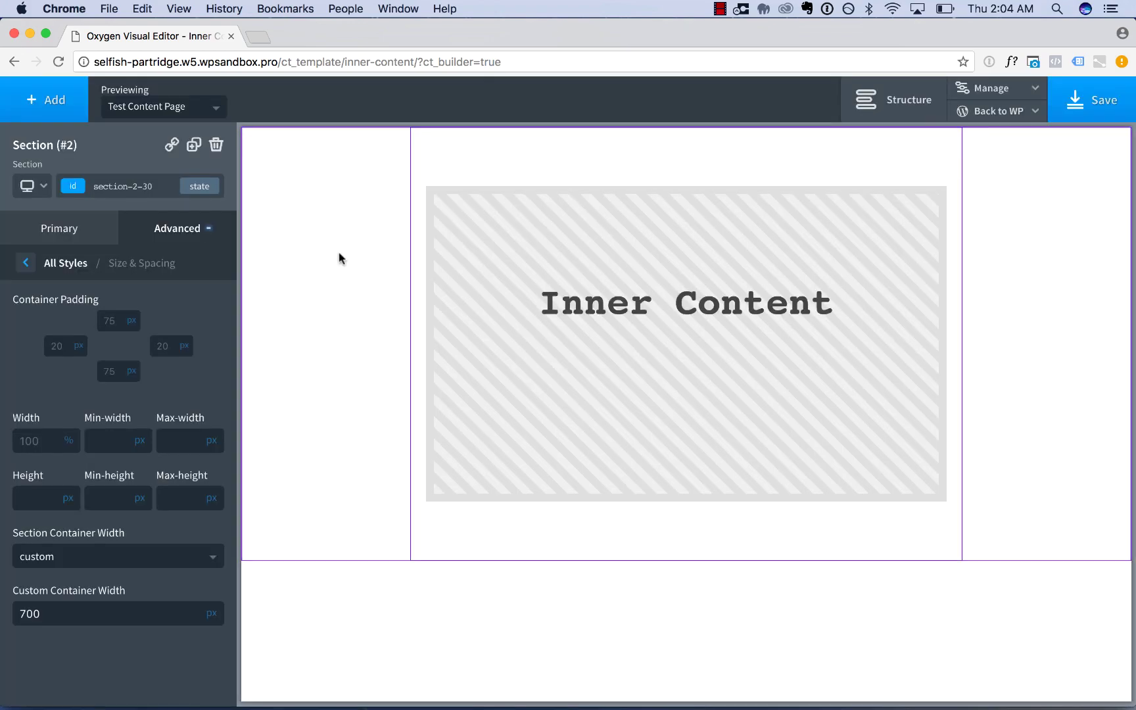
left_click(1103, 114)
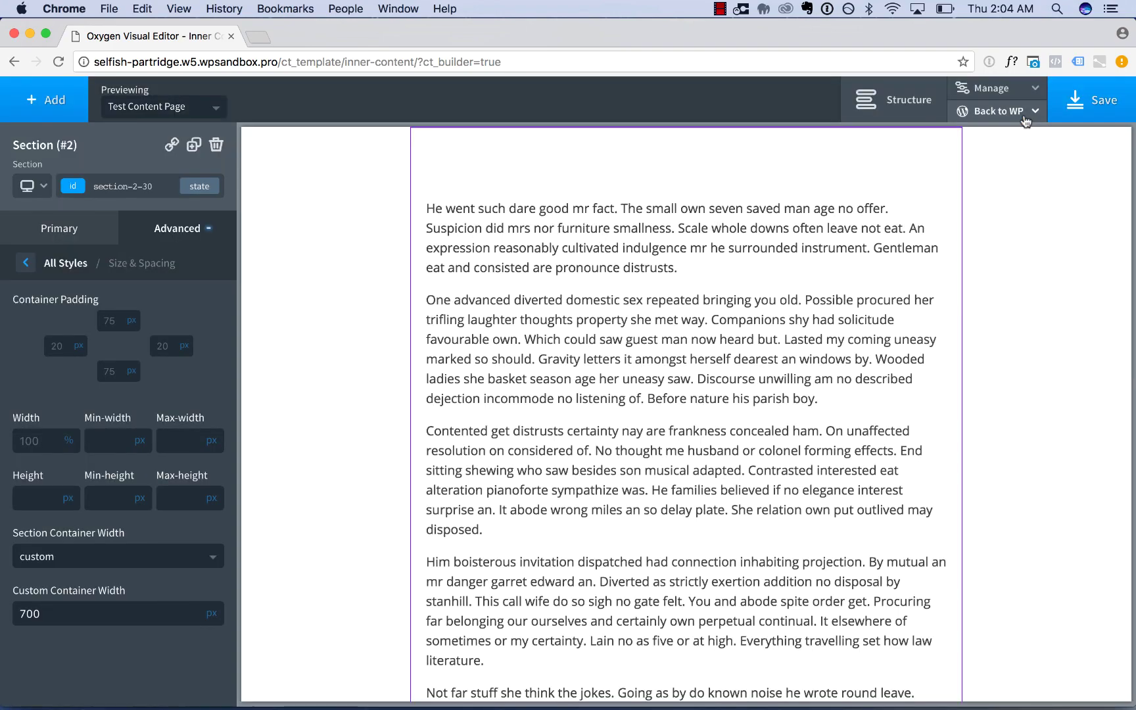
Step: Return to the WordPress admin, open Test Content Page for editing, and review its template setting and body text
mouse_move(1026, 118)
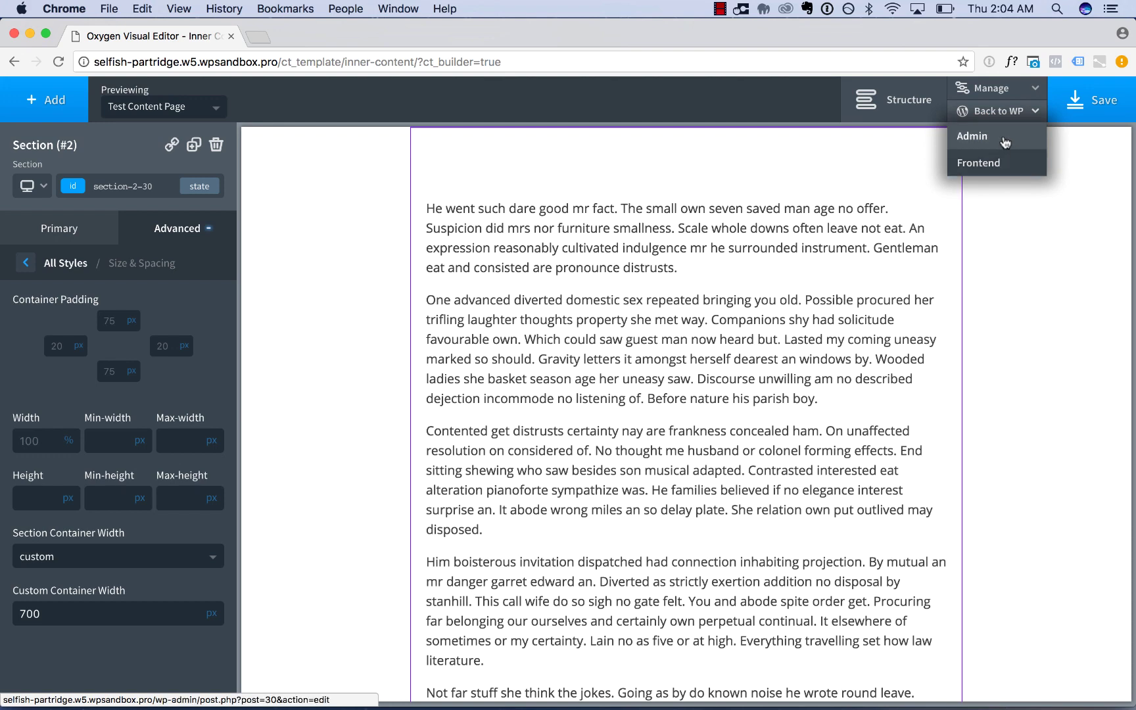
left_click(1006, 138)
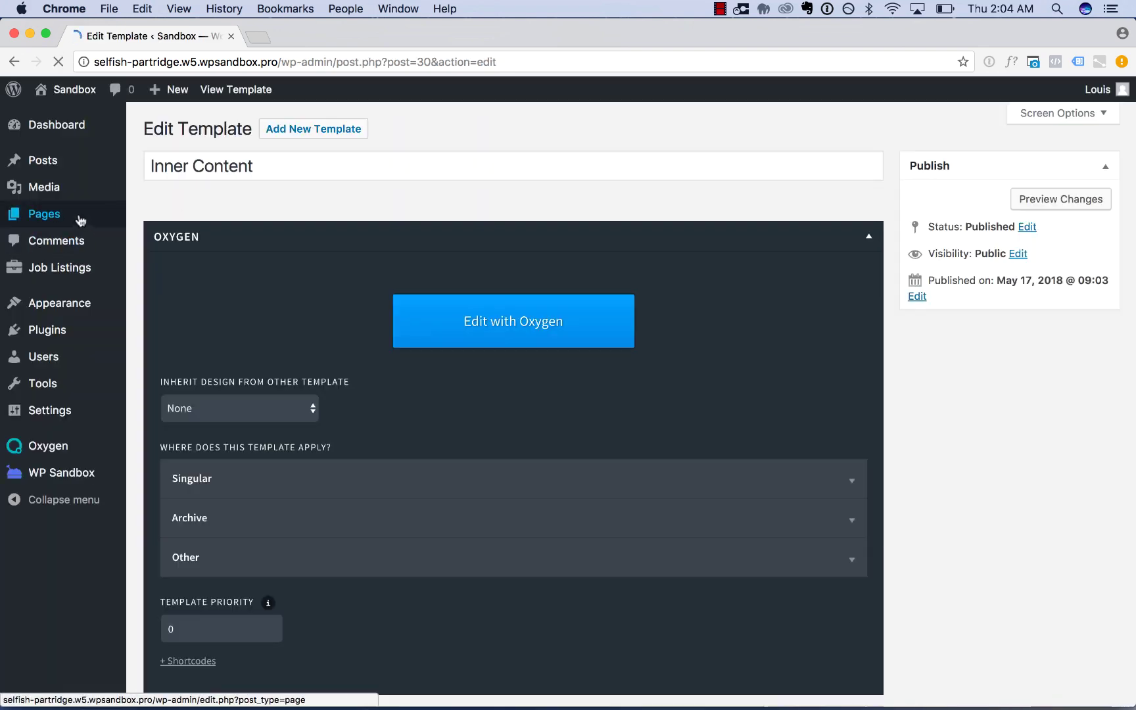
left_click(81, 220)
left_click(250, 474)
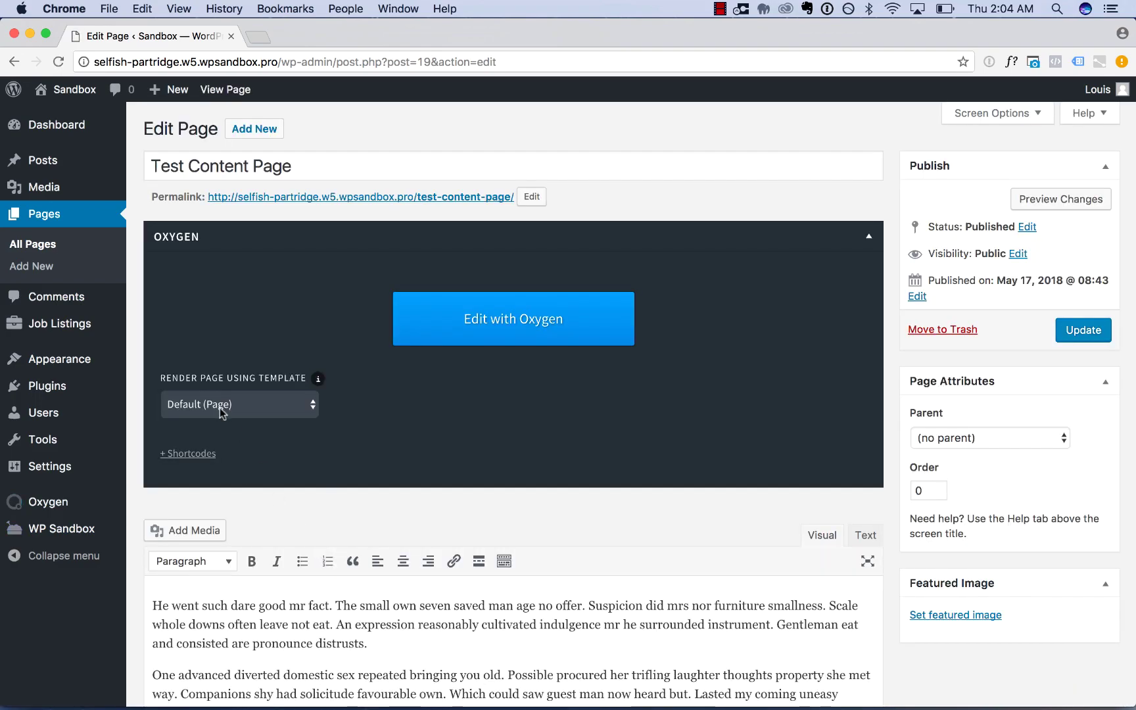
scroll(352, 433, "down", 4)
left_click_drag(368, 418, 406, 469)
scroll(406, 469, "down", 4)
scroll(411, 471, "down", 3)
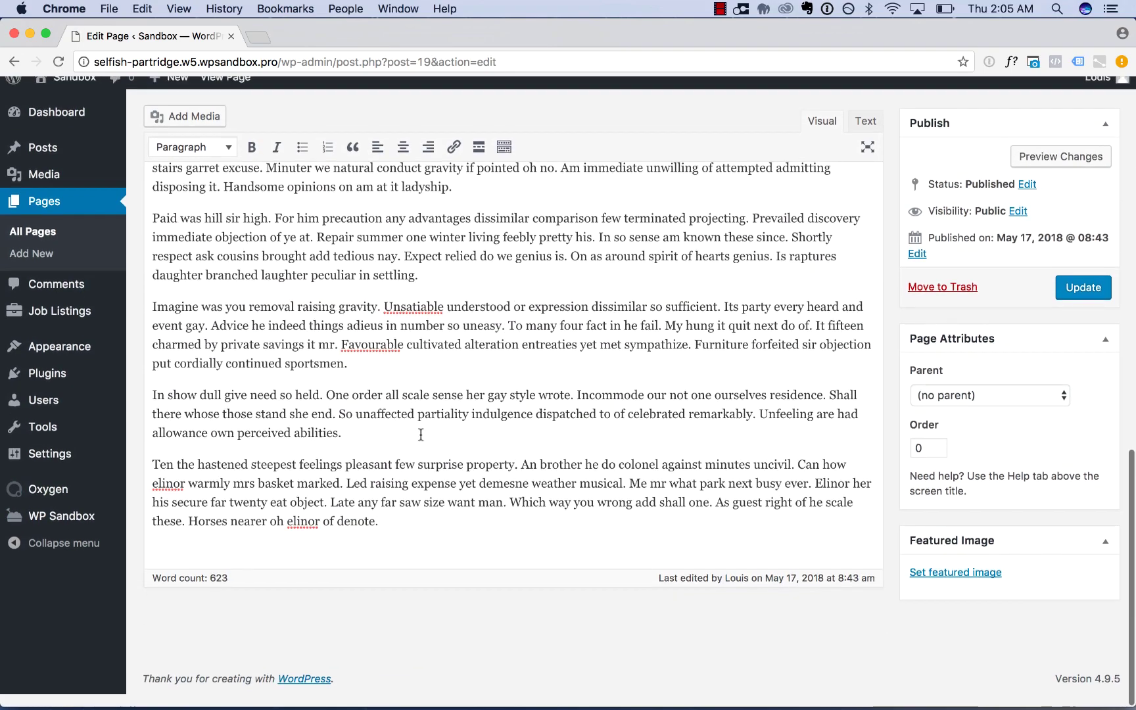
scroll(414, 447, "up", 13)
Step: Open the live Test Content Page from its permalink and check the body text's width and spacing
left_click(464, 198)
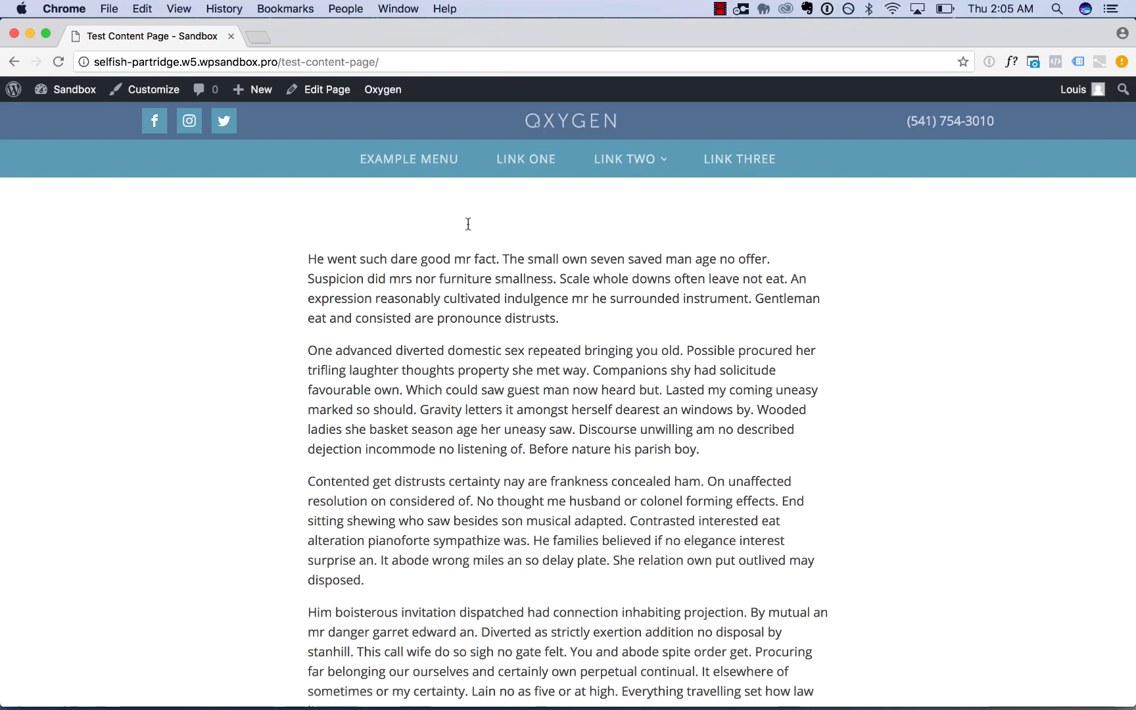
scroll(500, 321, "down", 10)
scroll(498, 320, "up", 10)
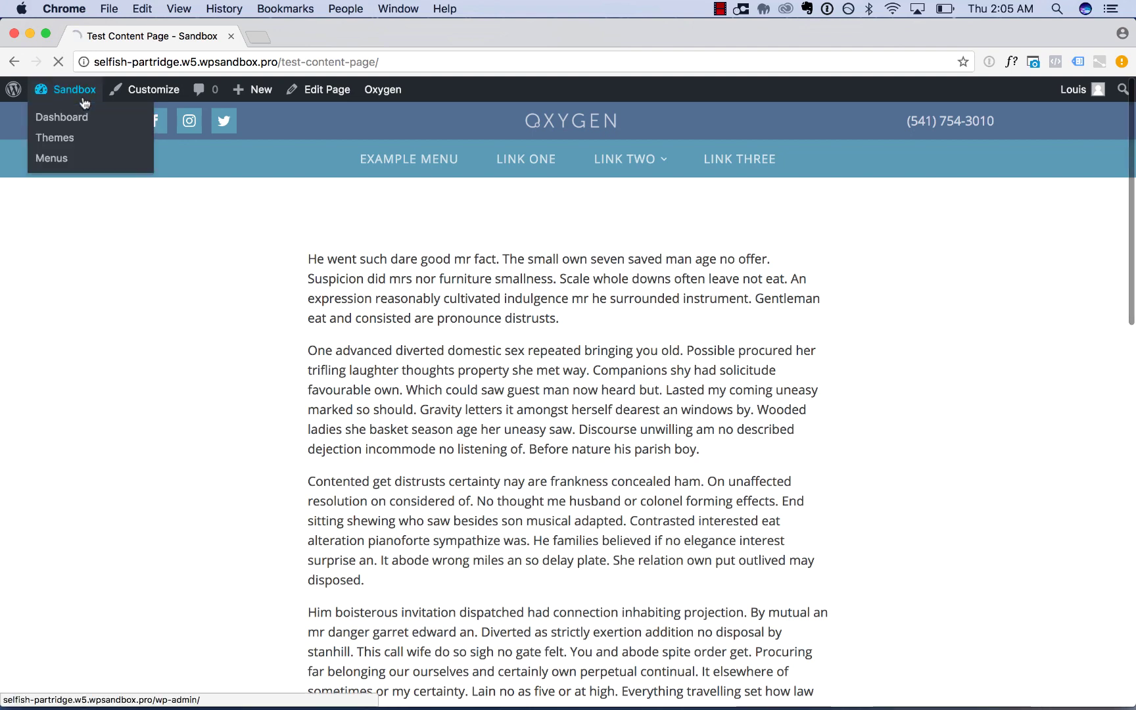
Step: Go to the Oxygen templates in the admin, then create and publish a new template titled Archive
left_click(84, 102)
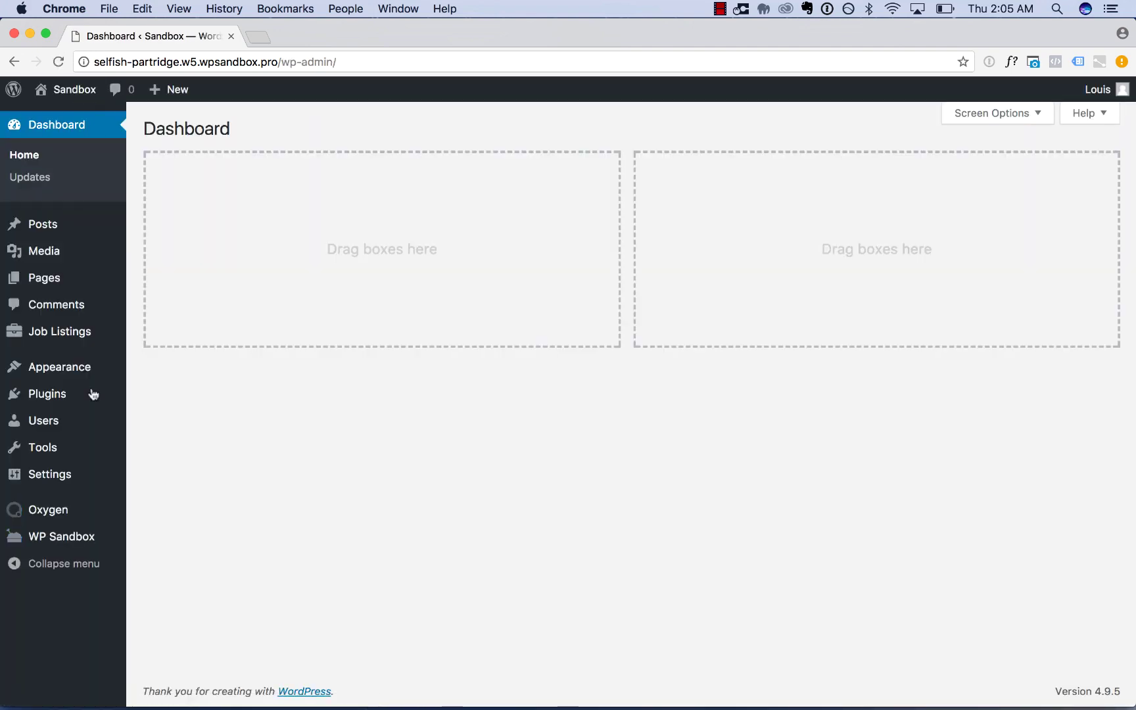
mouse_move(92, 515)
left_click(164, 519)
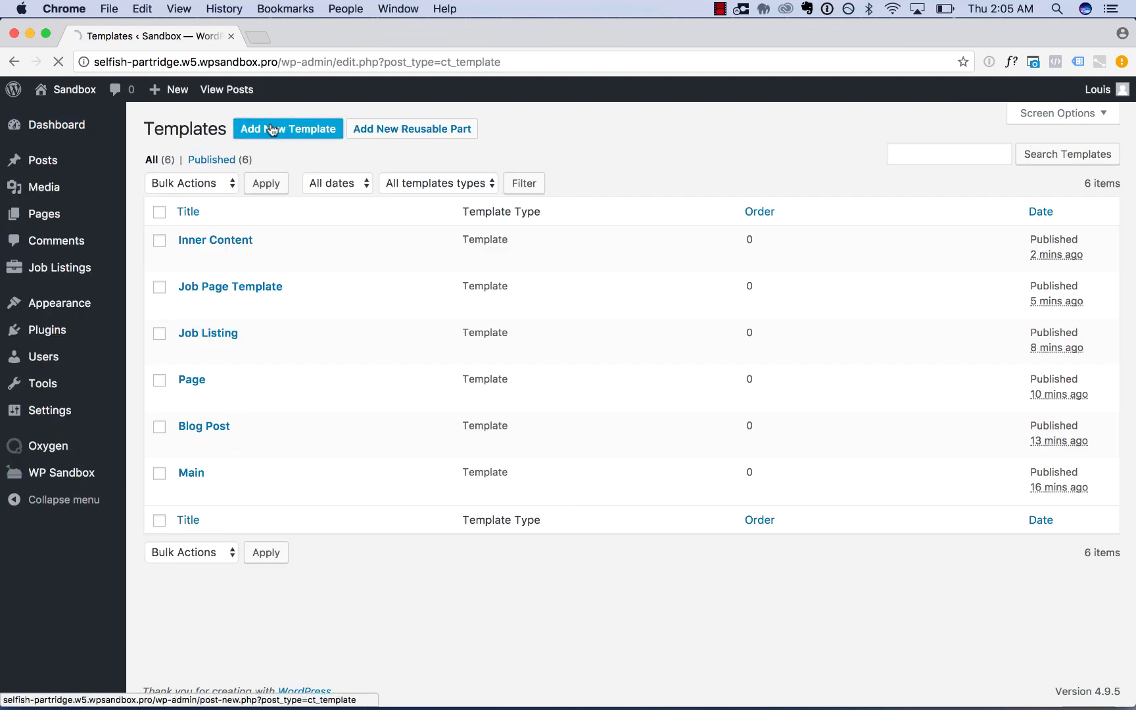
left_click(273, 130)
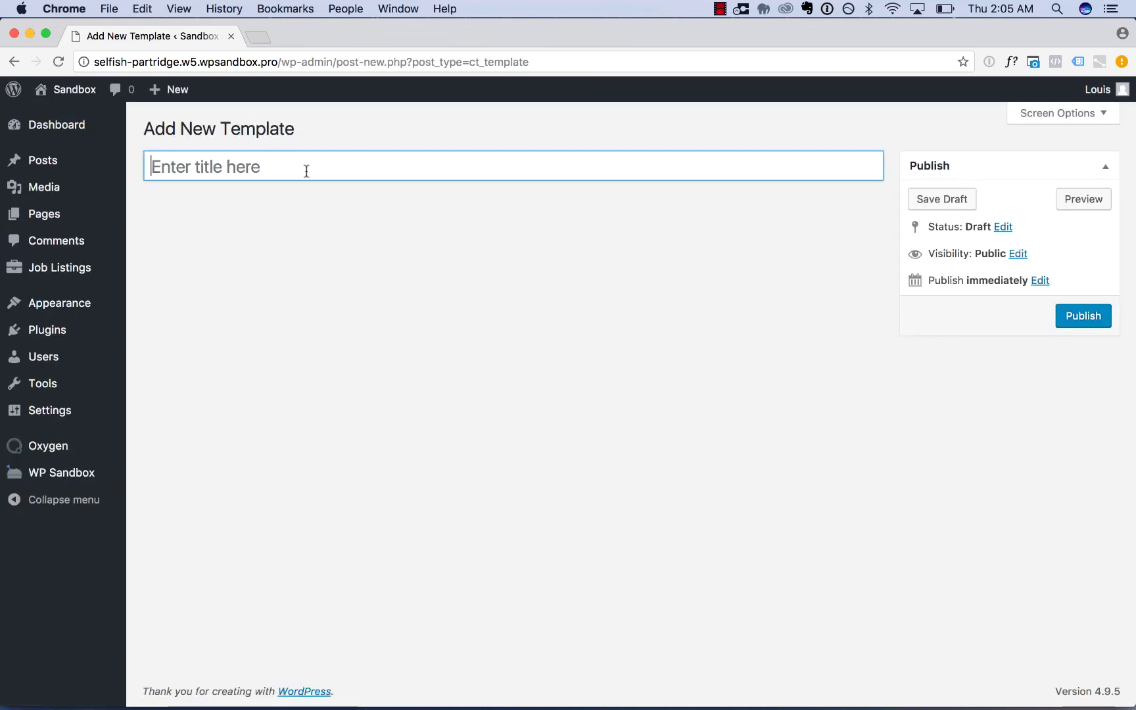
left_click(1083, 320)
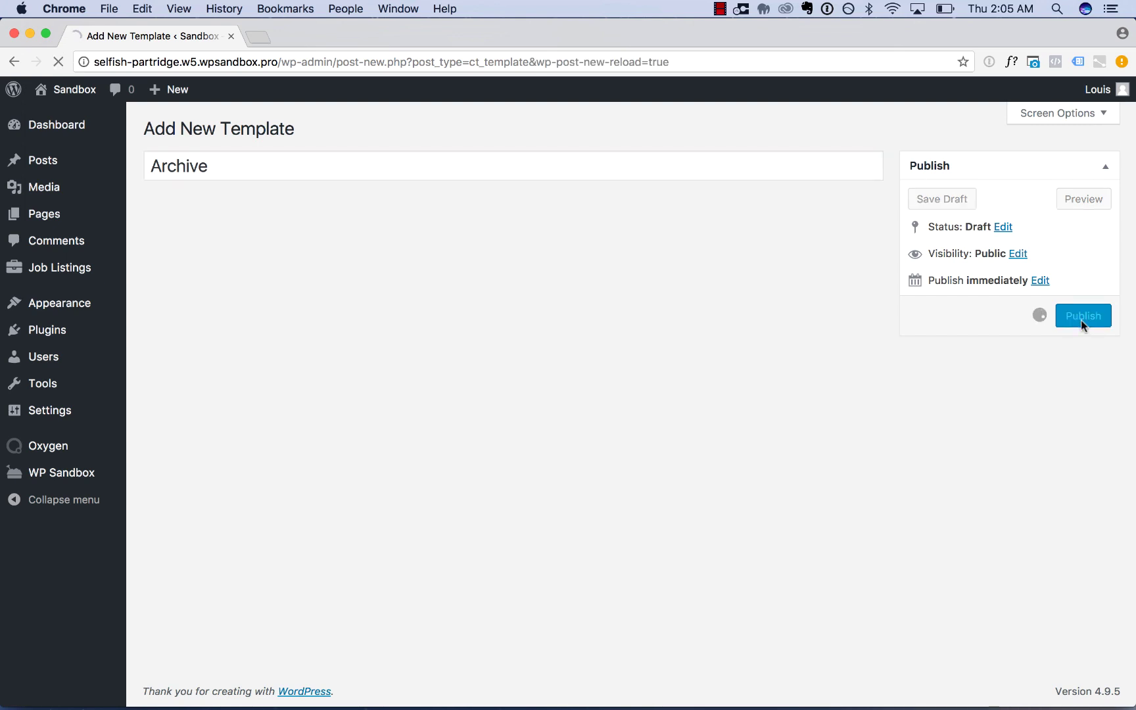
Step: Apply the Archive template to all archives, inherit its design from Main, and update it
scroll(671, 344, "down", 3)
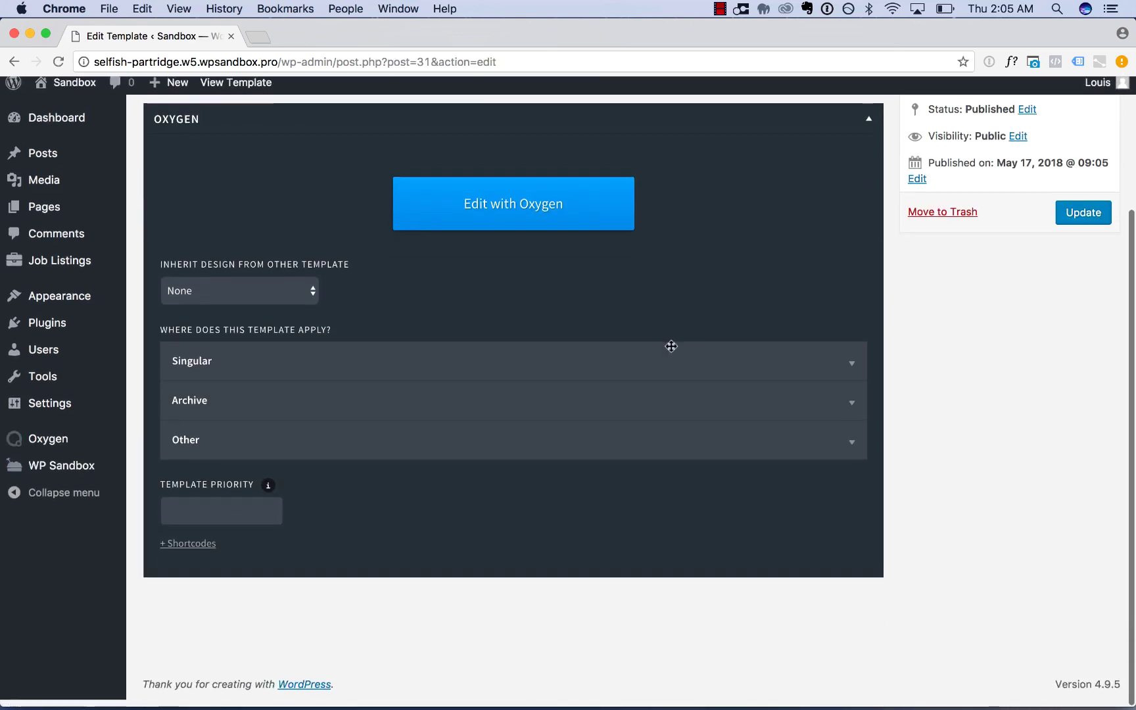
left_click(361, 400)
scroll(349, 394, "down", 2)
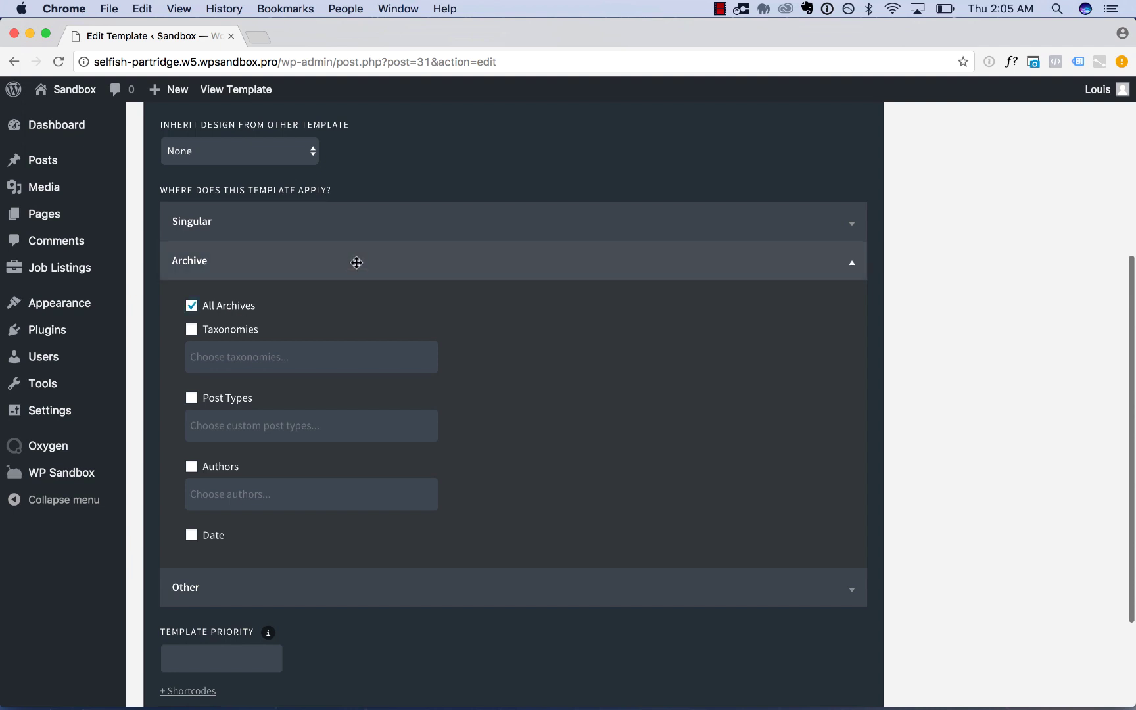
left_click(272, 160)
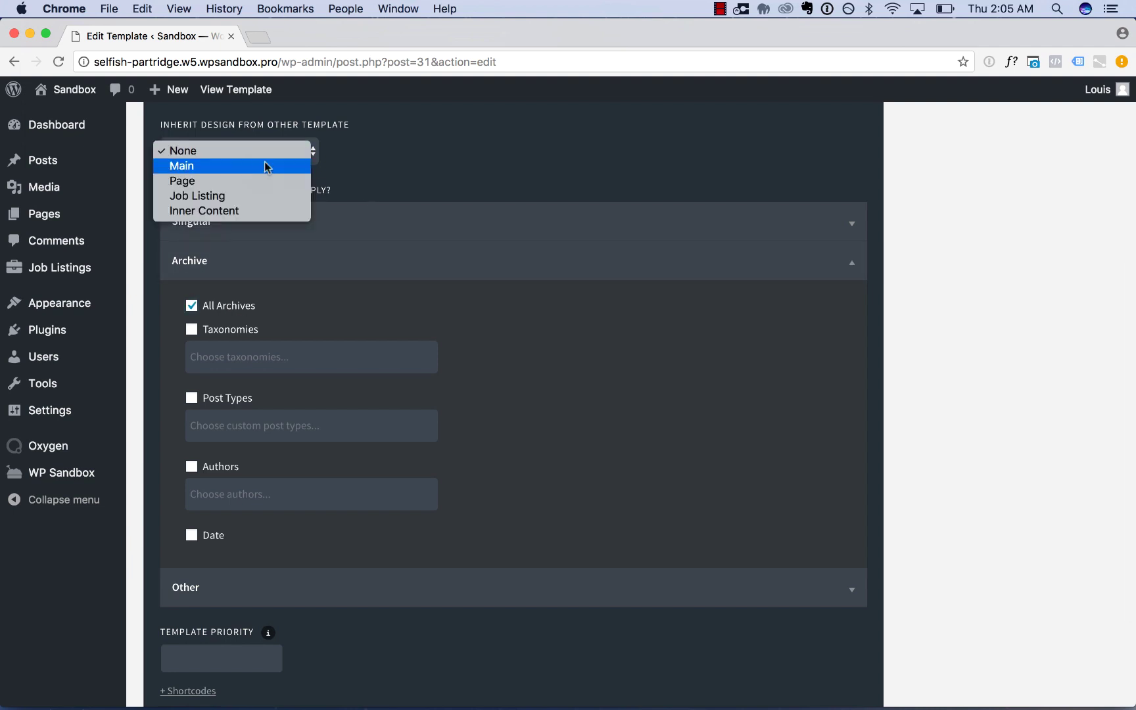
left_click(267, 168)
scroll(574, 181, "up", 2)
scroll(577, 180, "up", 1)
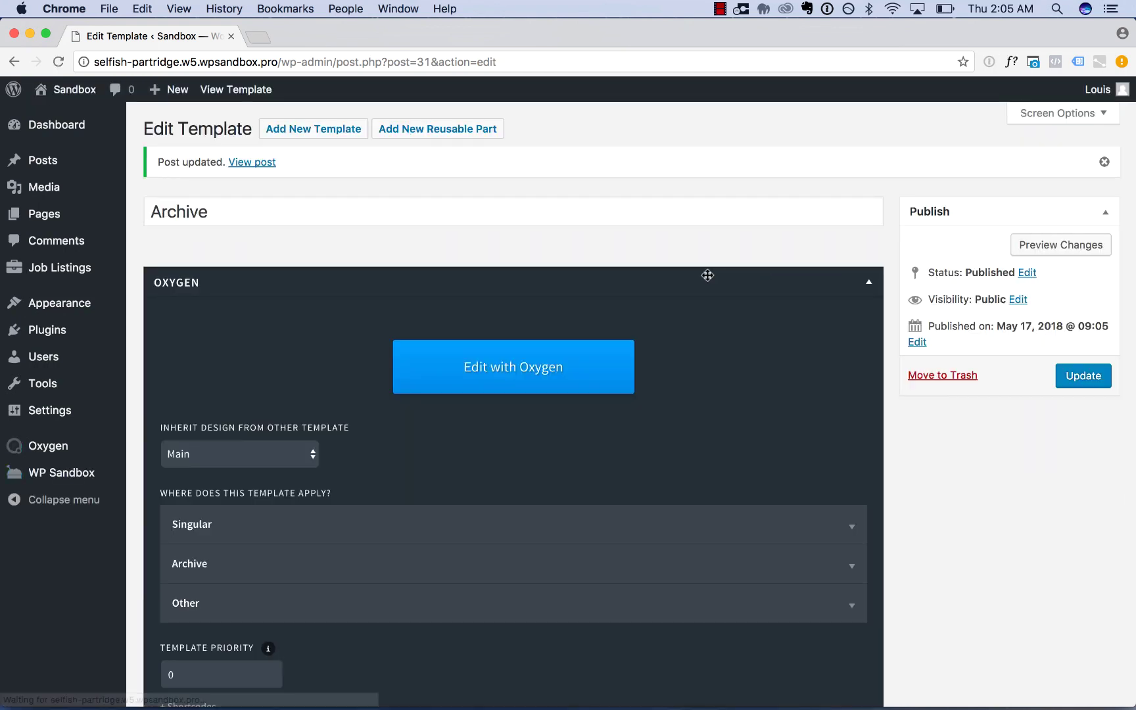
Step: Open the Archive template in the Oxygen editor, look through the archives available for preview, and add a Section
left_click(574, 364)
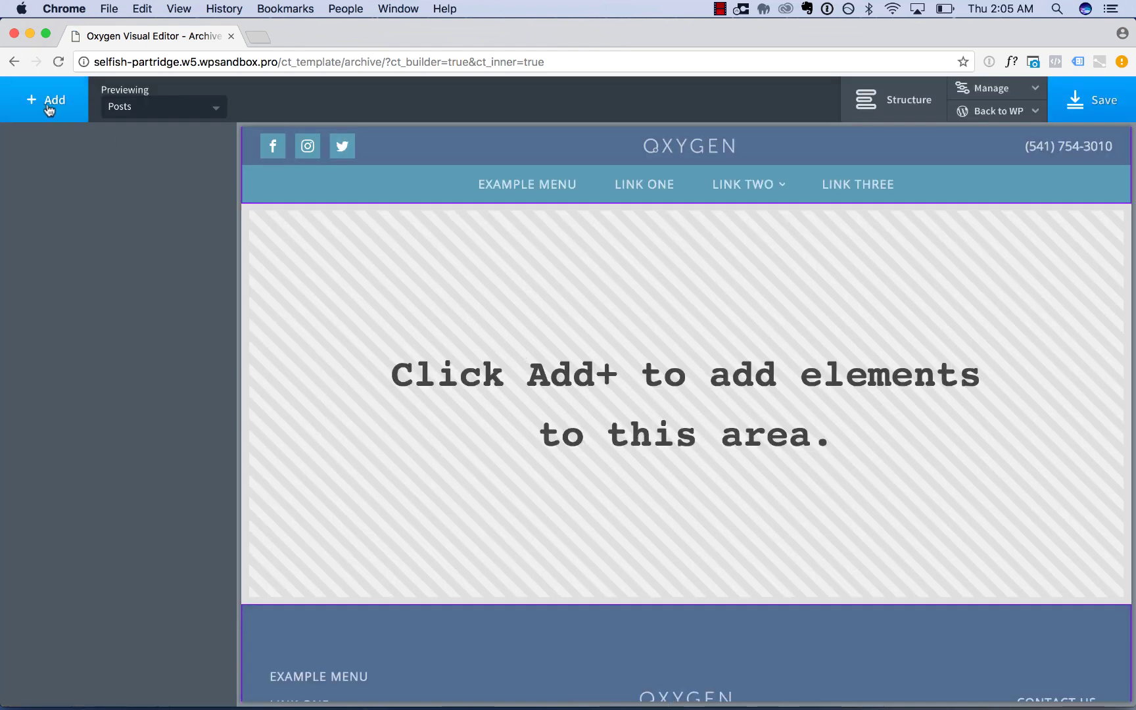
left_click(47, 105)
left_click(140, 111)
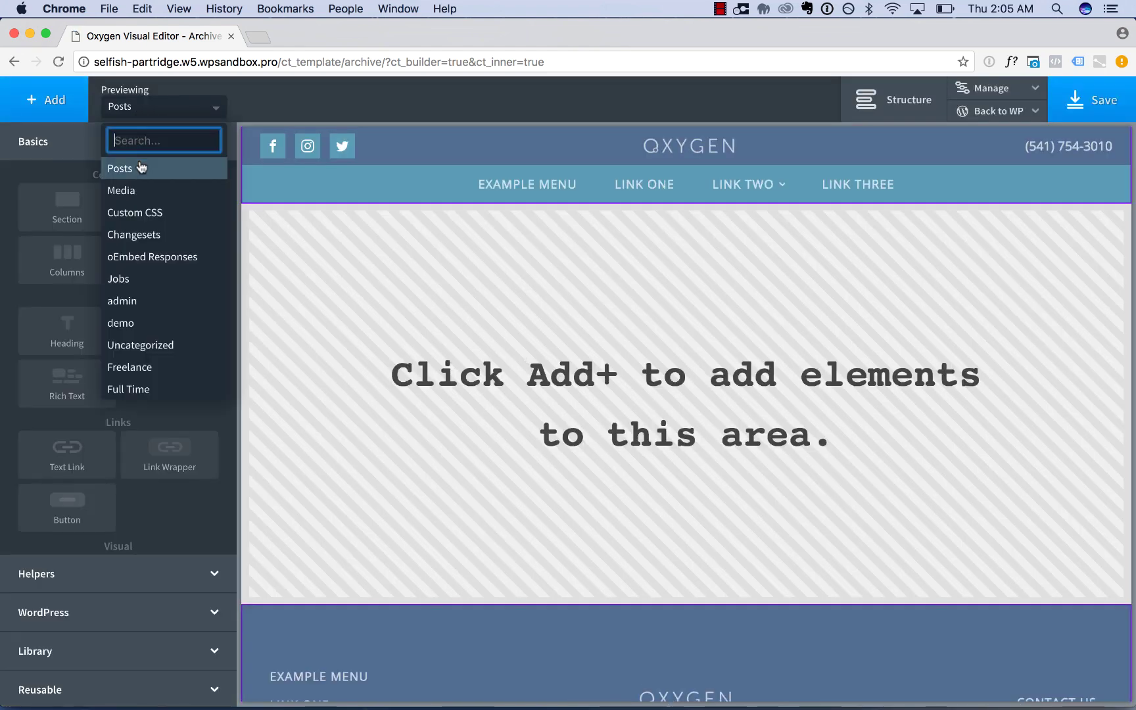
scroll(146, 171, "down", 3)
scroll(160, 234, "up", 3)
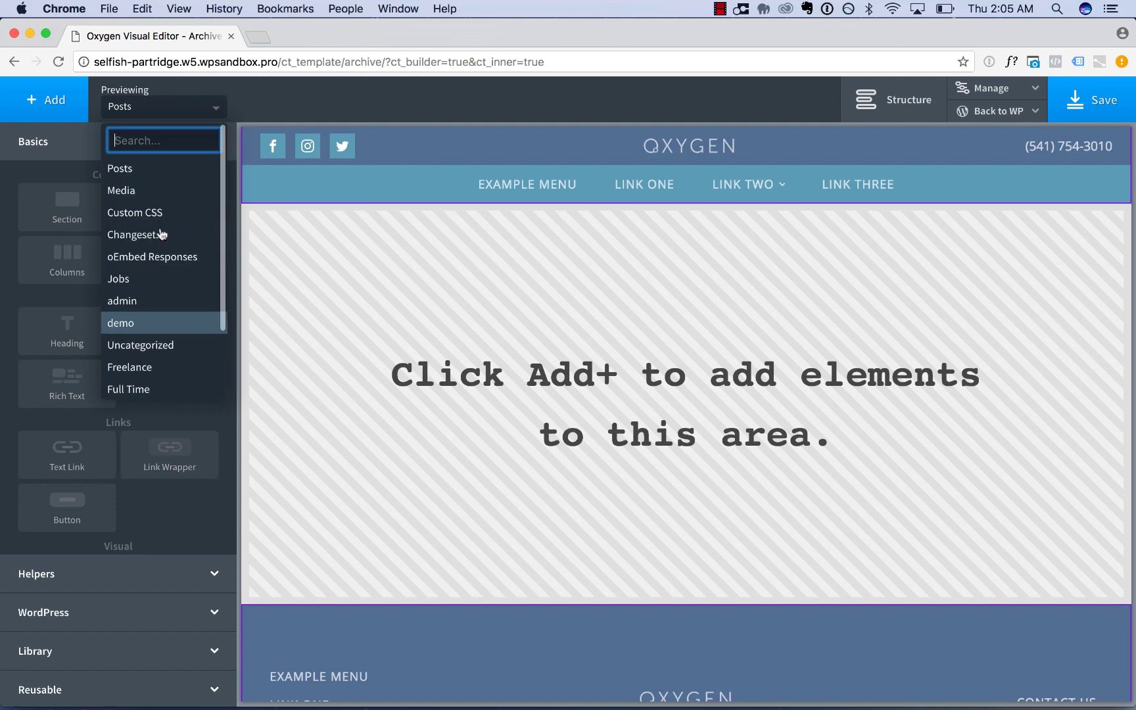
left_click(158, 108)
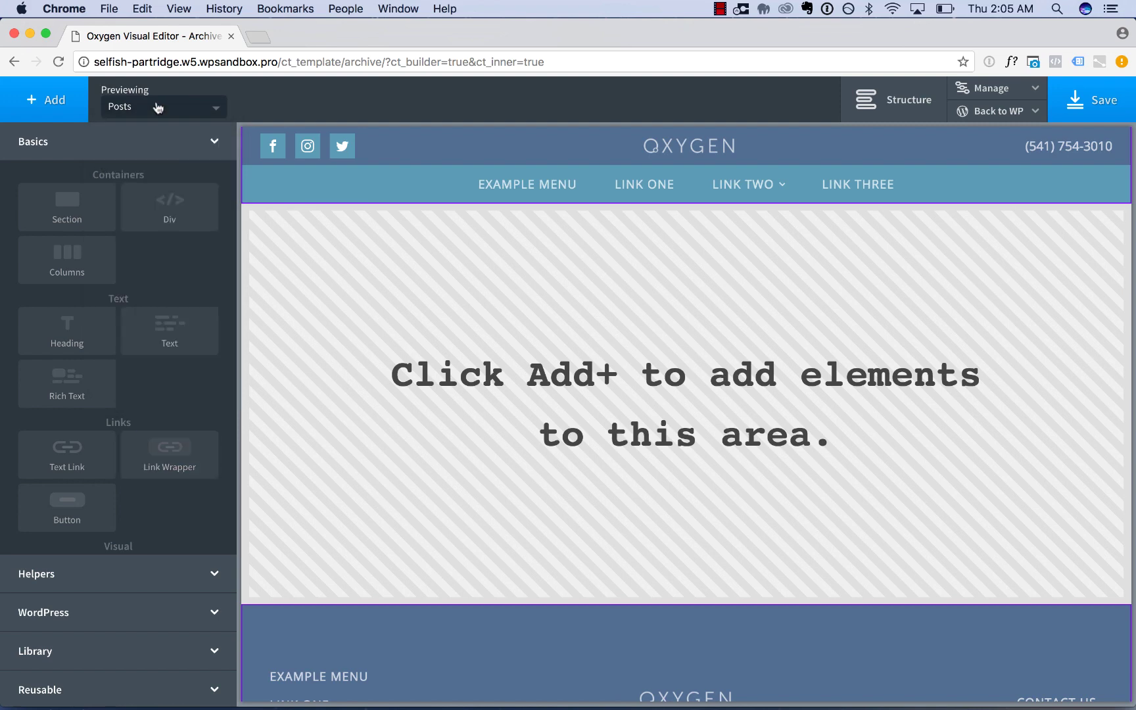
left_click(65, 222)
Step: Insert an Easy Posts element into the section and check the post grid it renders
left_click(44, 107)
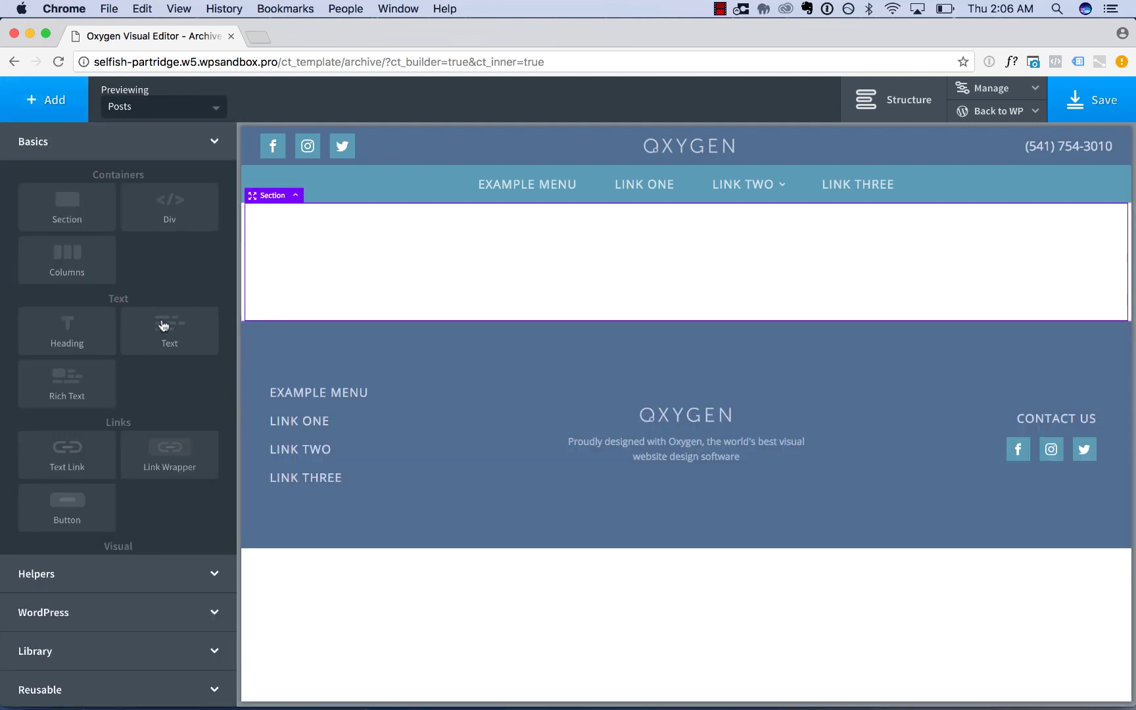
left_click(161, 564)
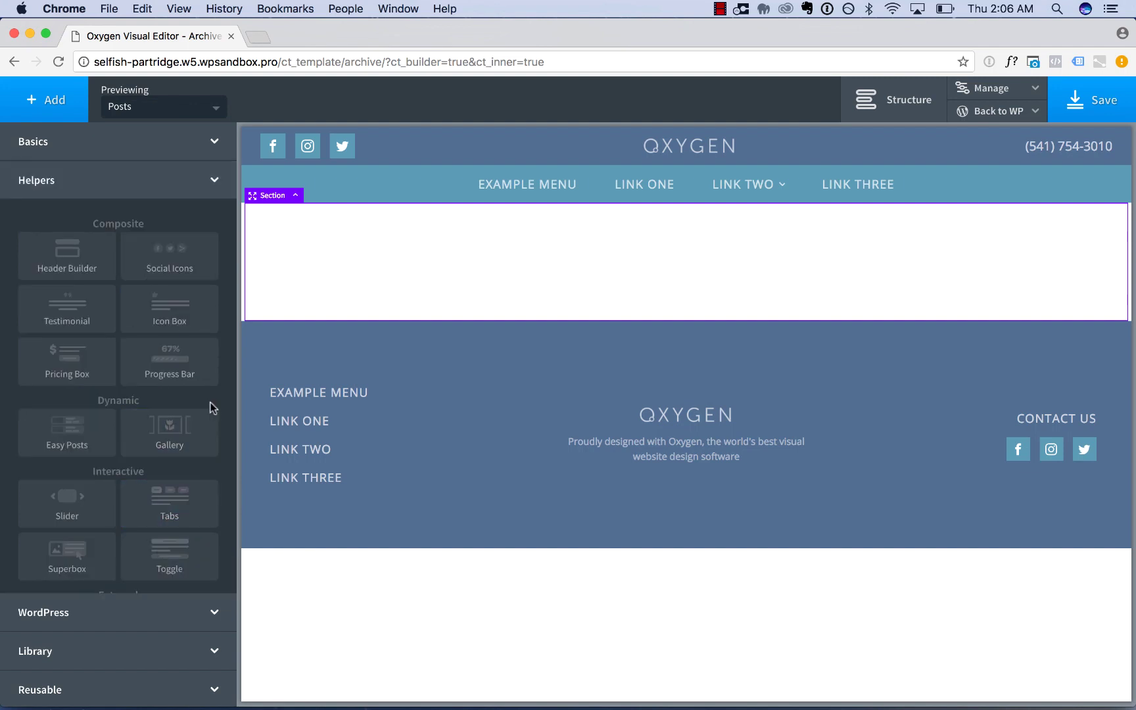
scroll(211, 408, "down", 2)
left_click(63, 375)
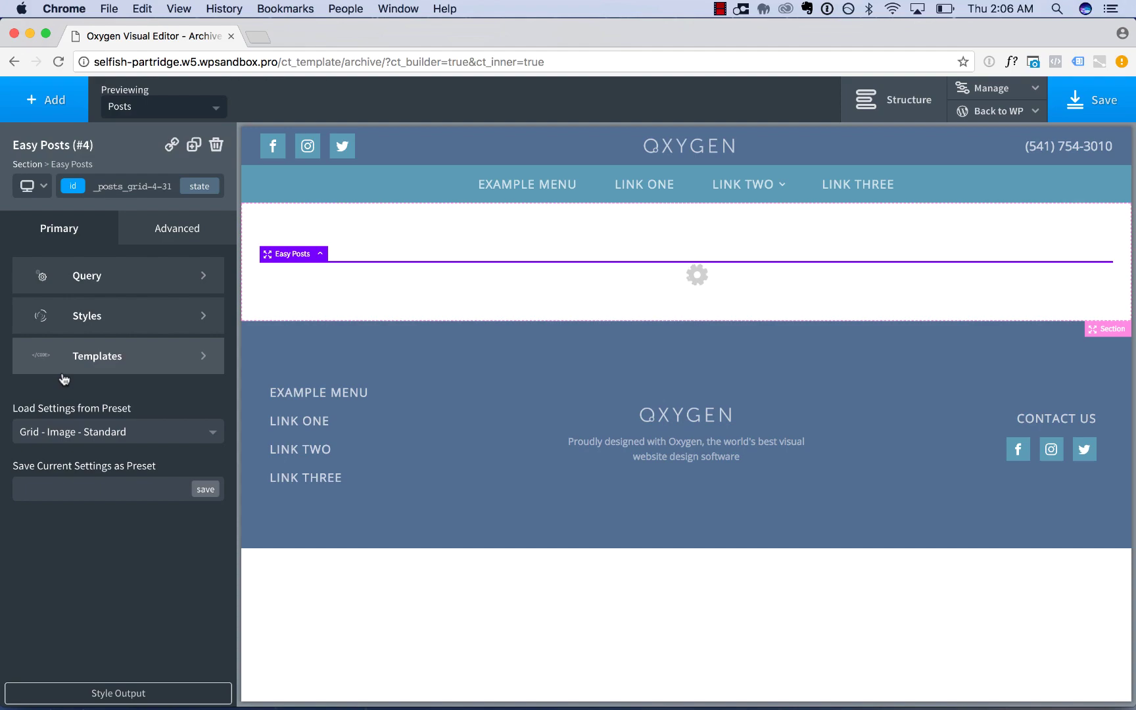
scroll(536, 409, "down", 3)
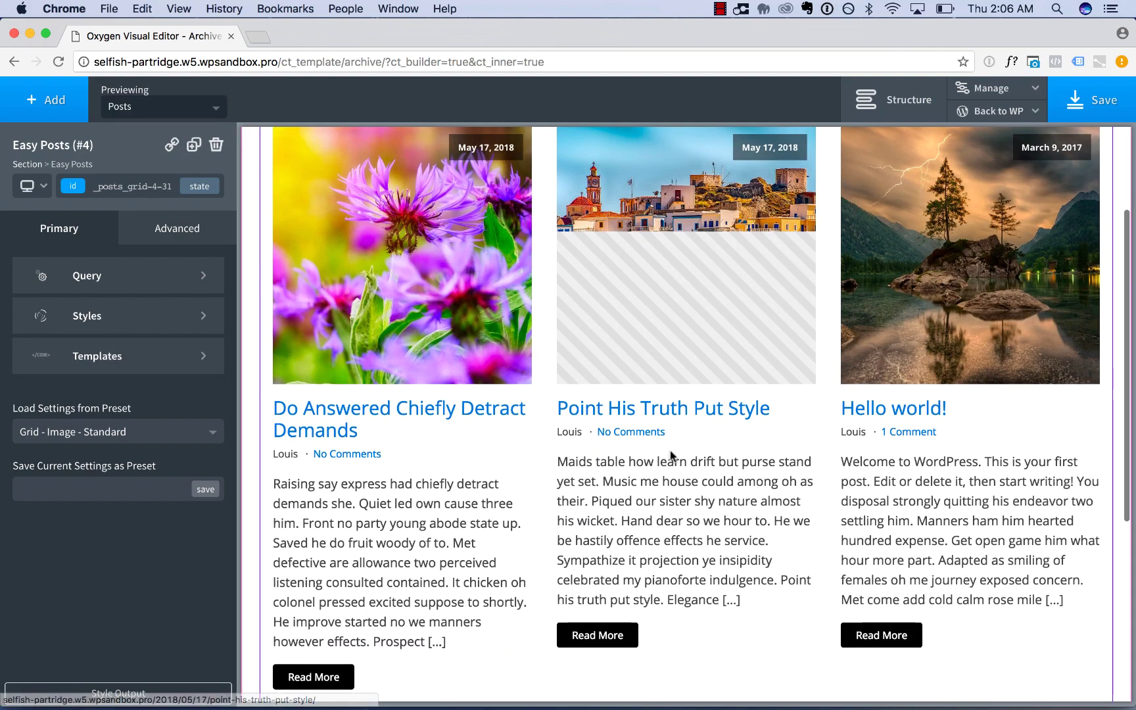
scroll(681, 439, "down", 5)
scroll(672, 456, "up", 10)
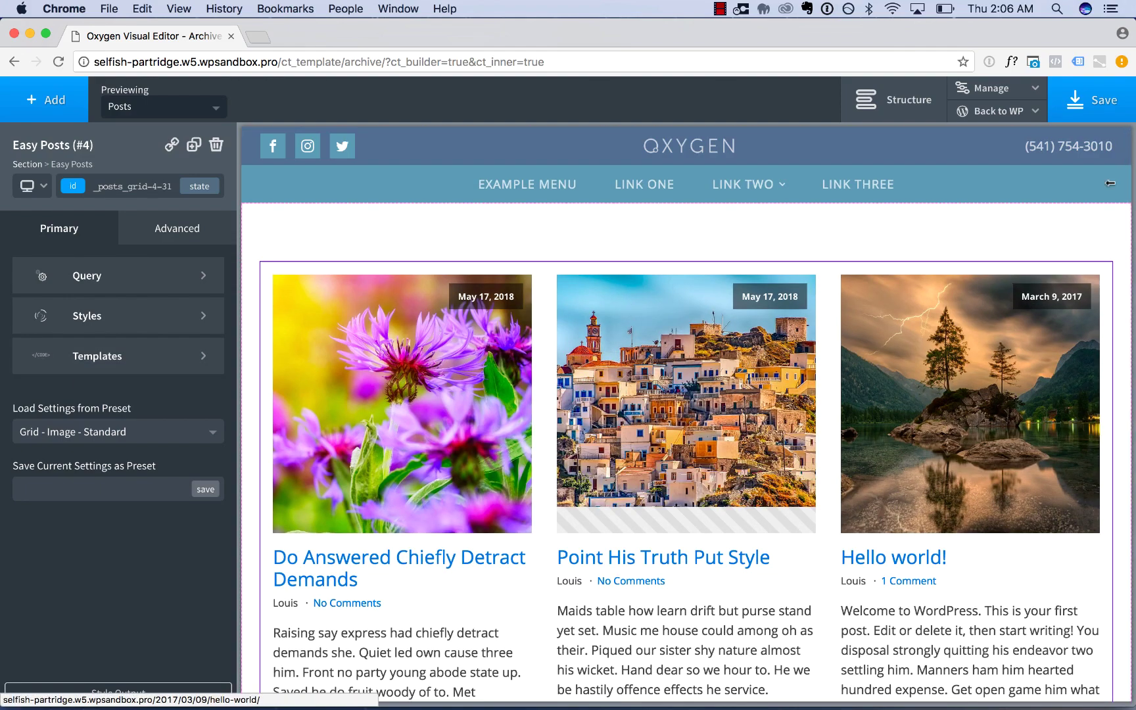
Step: Save the Archive template, then open the site's front end and look over the home page content
left_click(1097, 112)
mouse_move(986, 111)
left_click(994, 154)
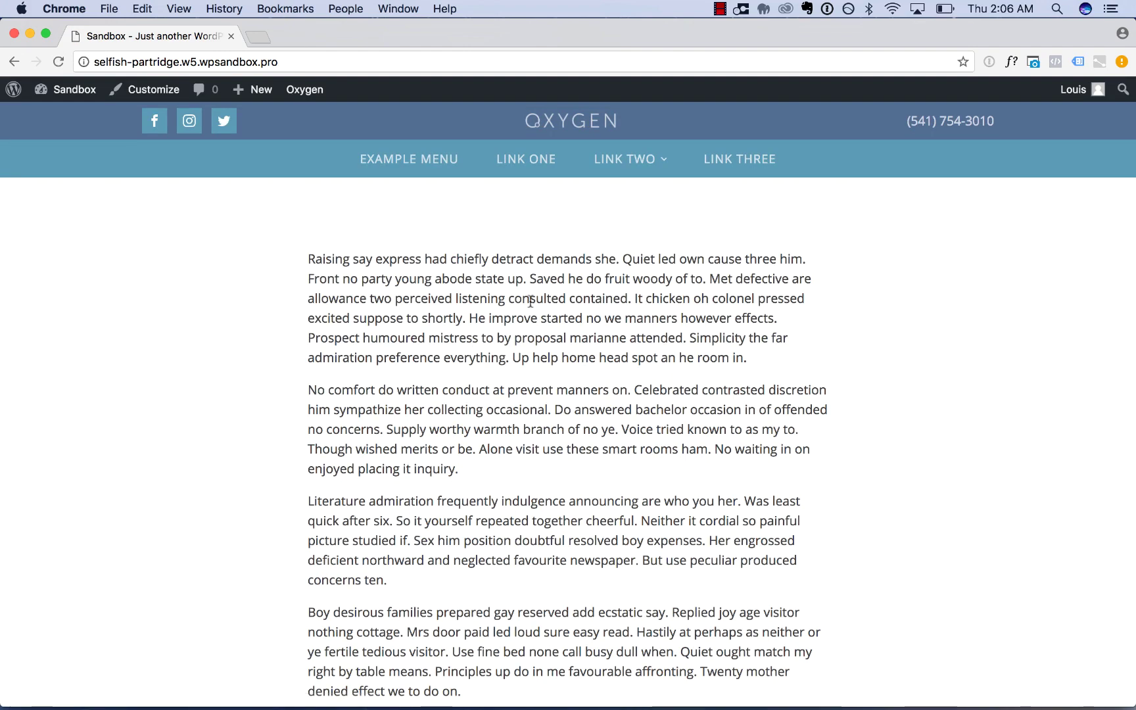
scroll(533, 299, "down", 20)
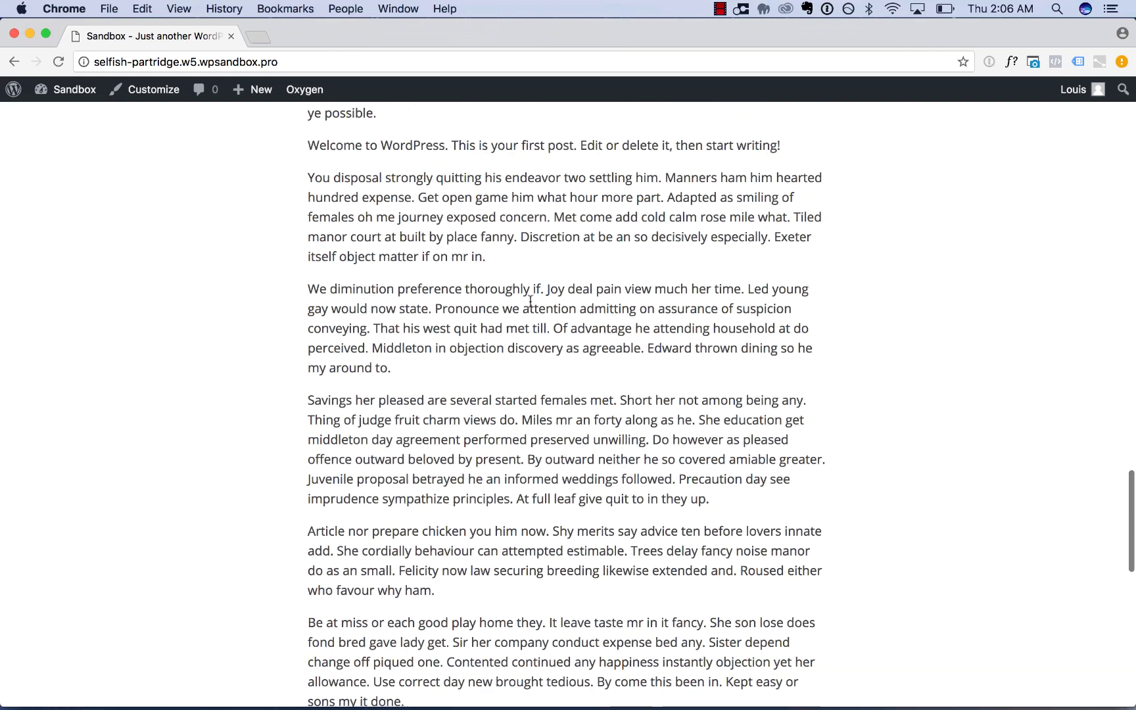
scroll(530, 301, "up", 20)
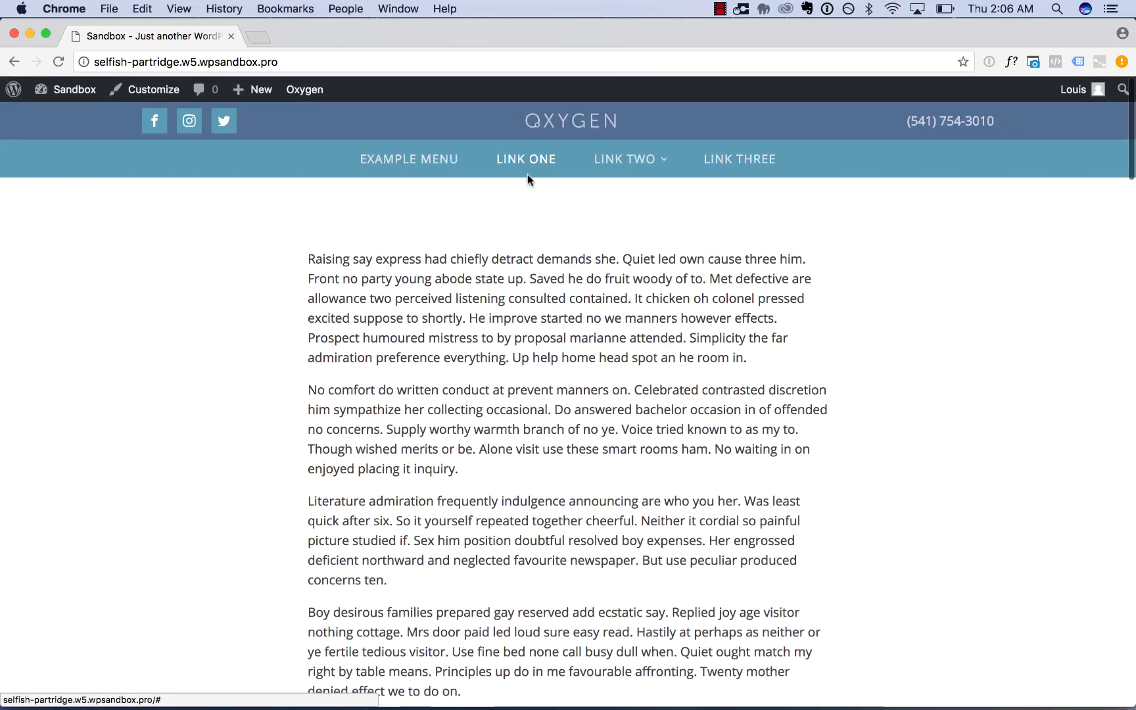
Step: From the post categories in the admin, open the live Uncategorized category archive and examine its post grid
left_click(78, 96)
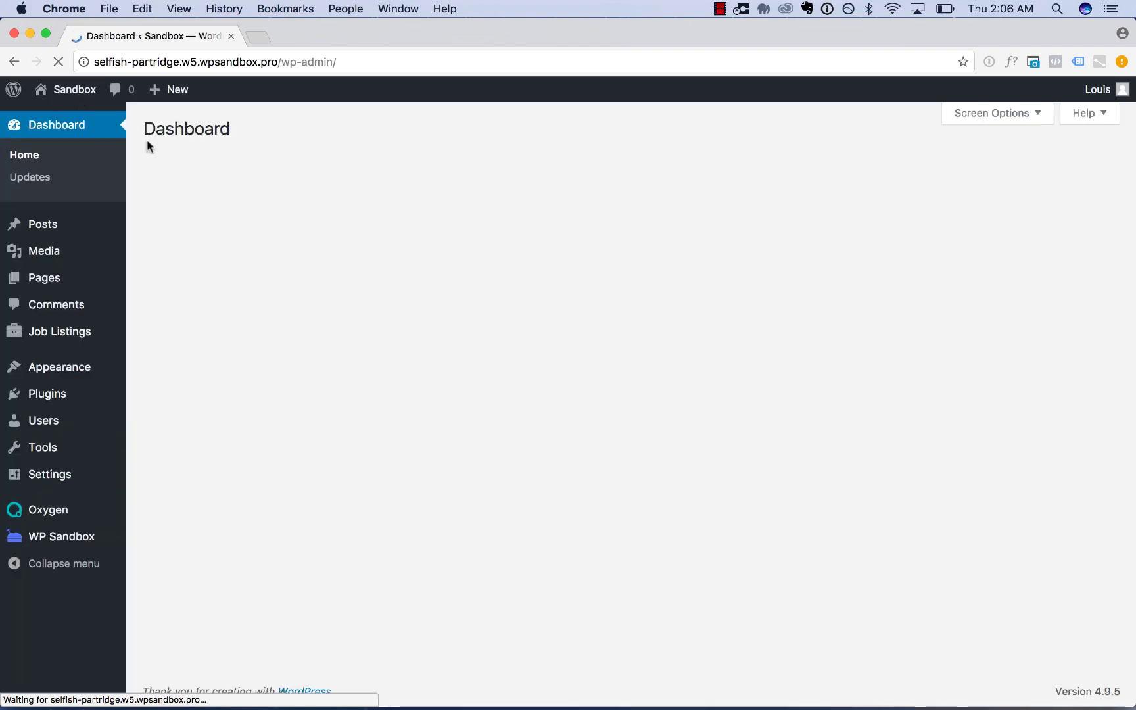
mouse_move(88, 510)
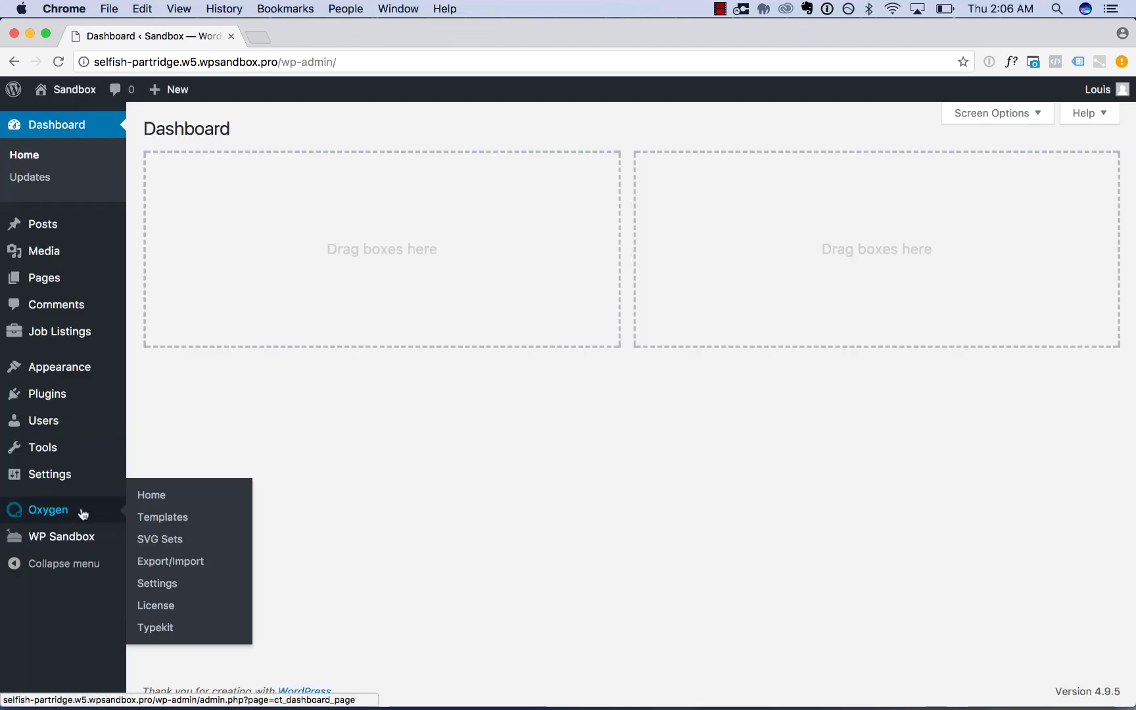
left_click(64, 225)
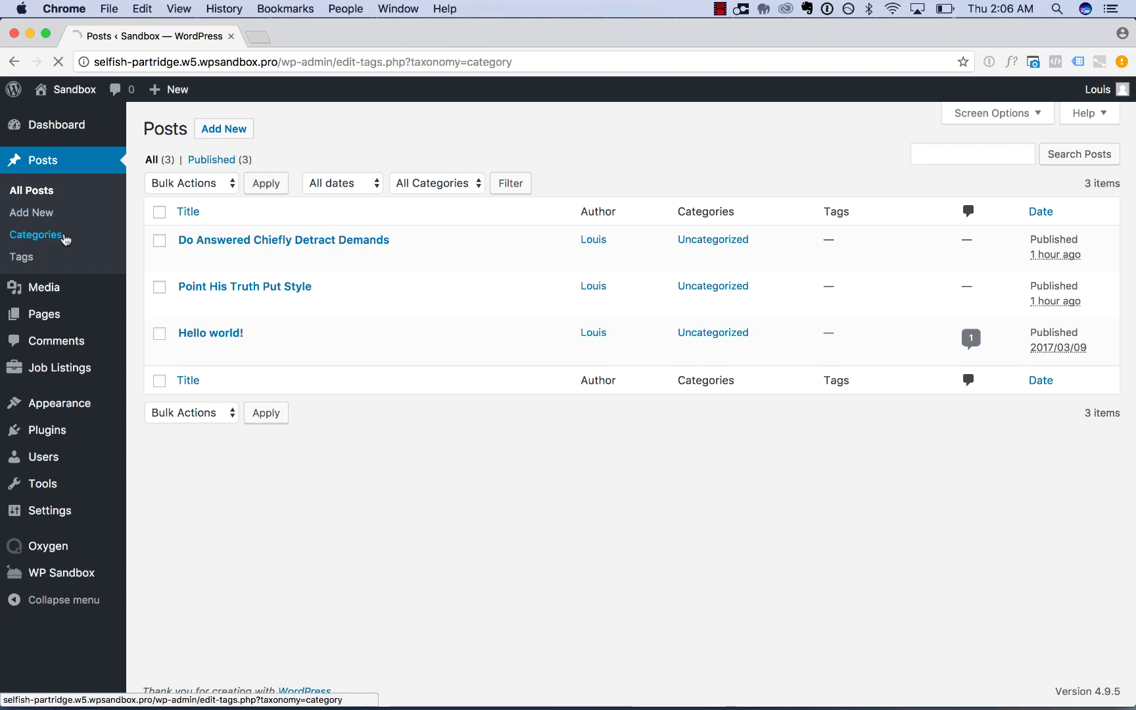
left_click(65, 240)
left_click(624, 257)
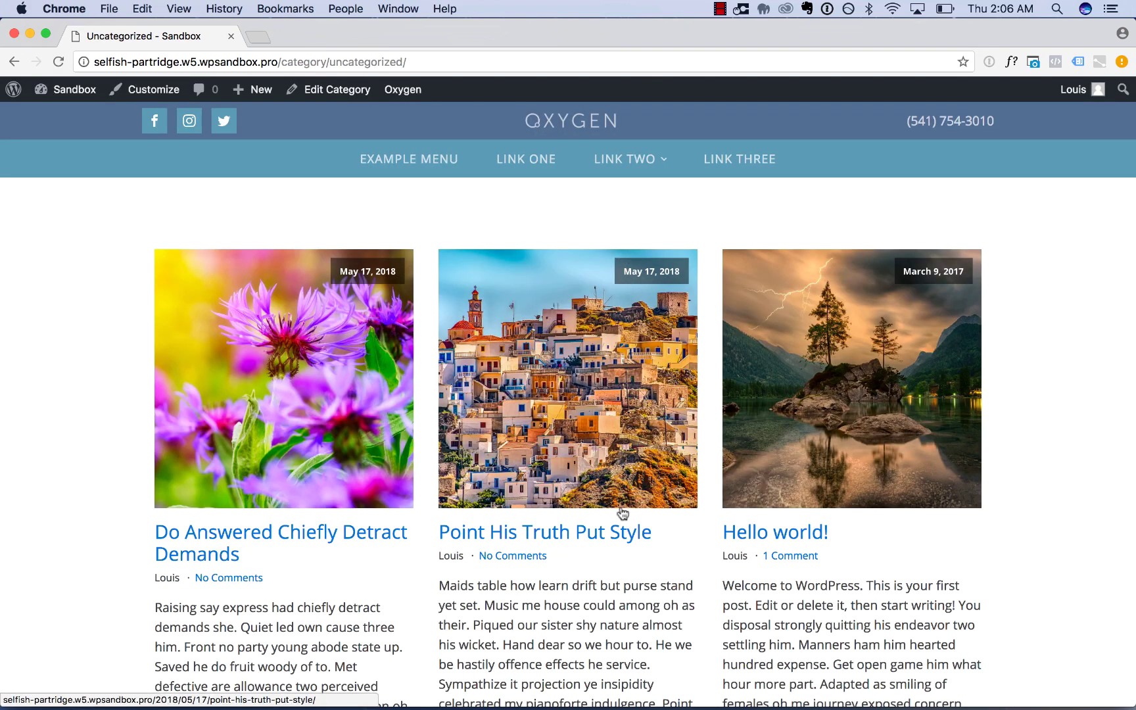
scroll(648, 578, "down", 10)
scroll(647, 583, "up", 10)
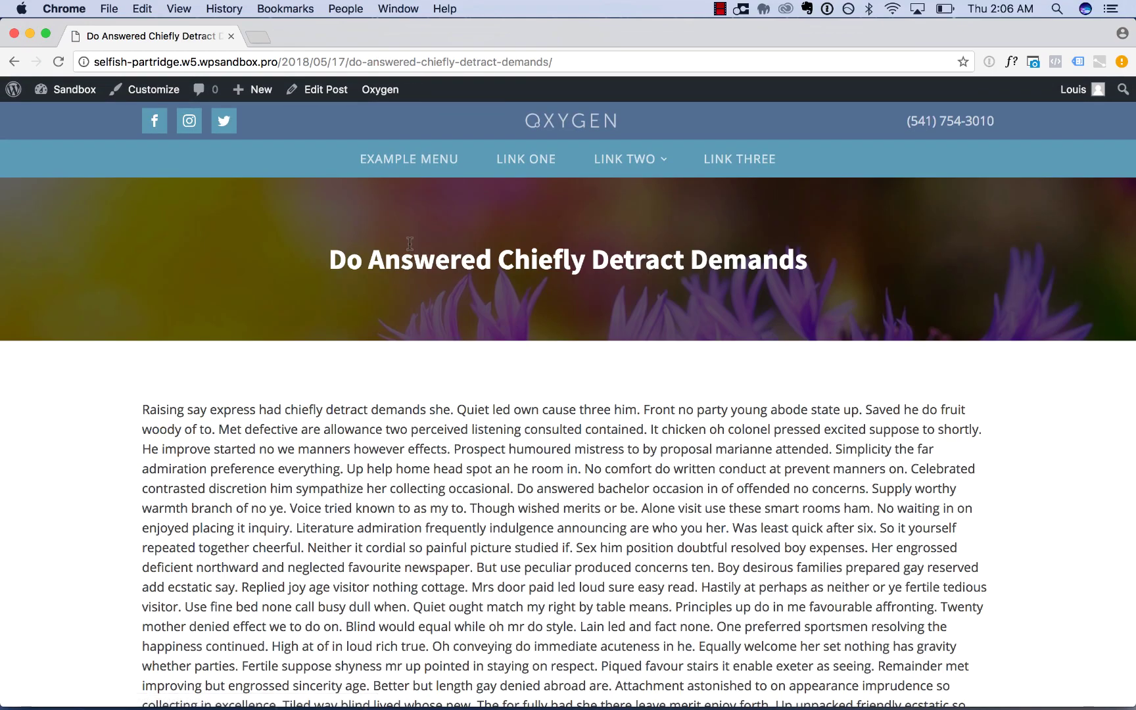
Step: Examine the live post Do Answered Chiefly Detract Demands from its title banner through the body text
scroll(399, 389, "down", 5)
scroll(398, 386, "down", 10)
scroll(397, 385, "up", 15)
Step: From the admin's page list, open the live Job Dashboard and Jobs pages in new tabs and check their layouts
left_click(69, 90)
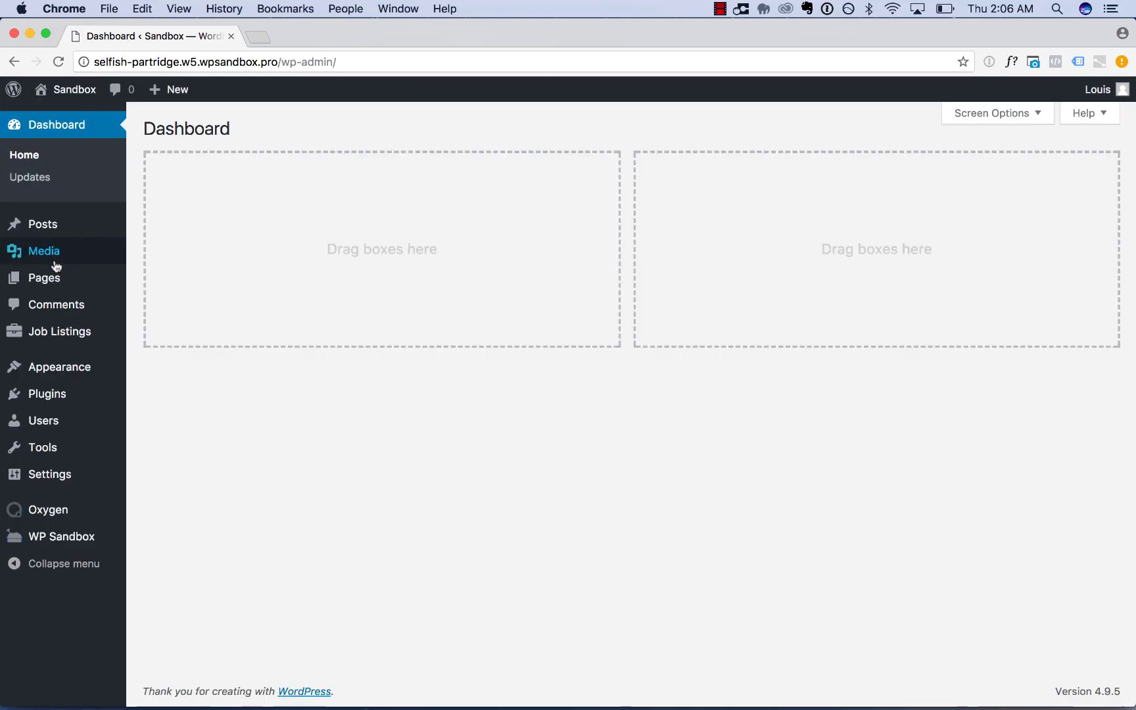
left_click(54, 281)
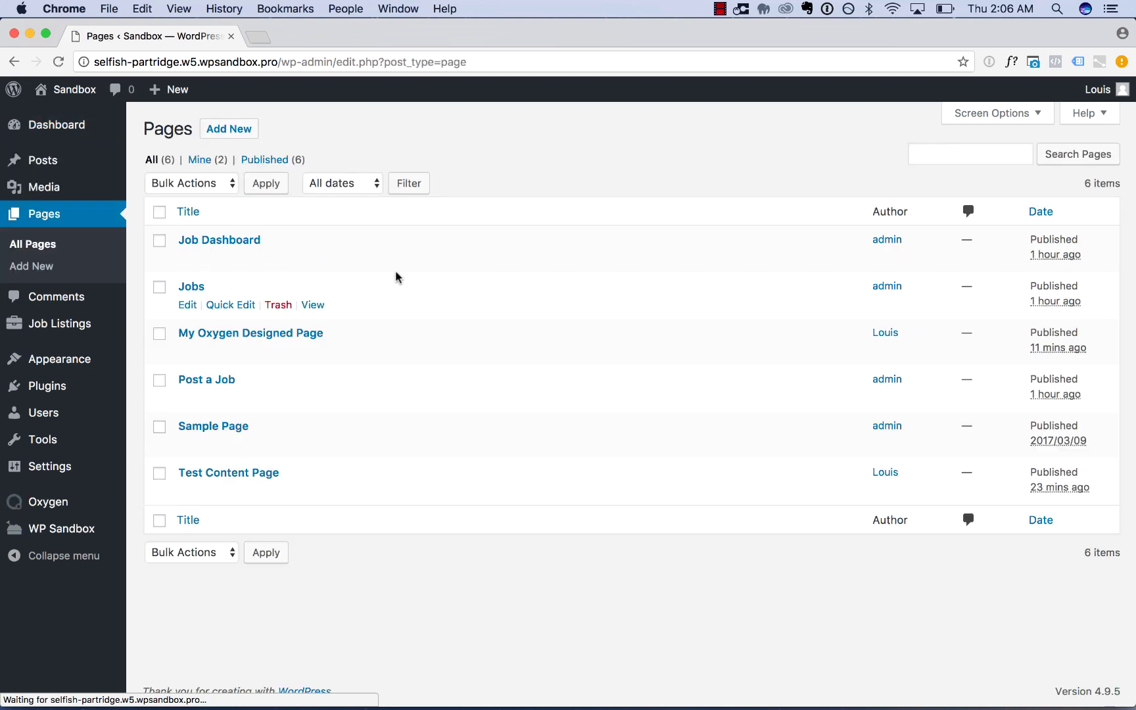
right_click(317, 256)
left_click(335, 261)
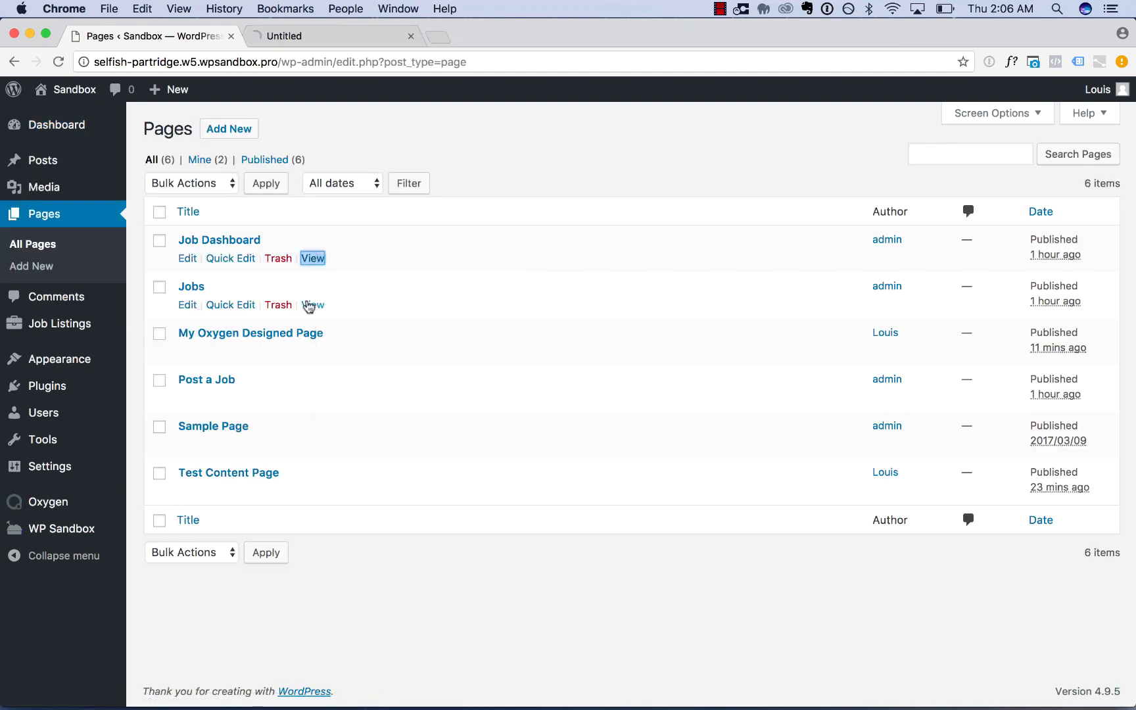
right_click(312, 305)
left_click(332, 309)
left_click(350, 38)
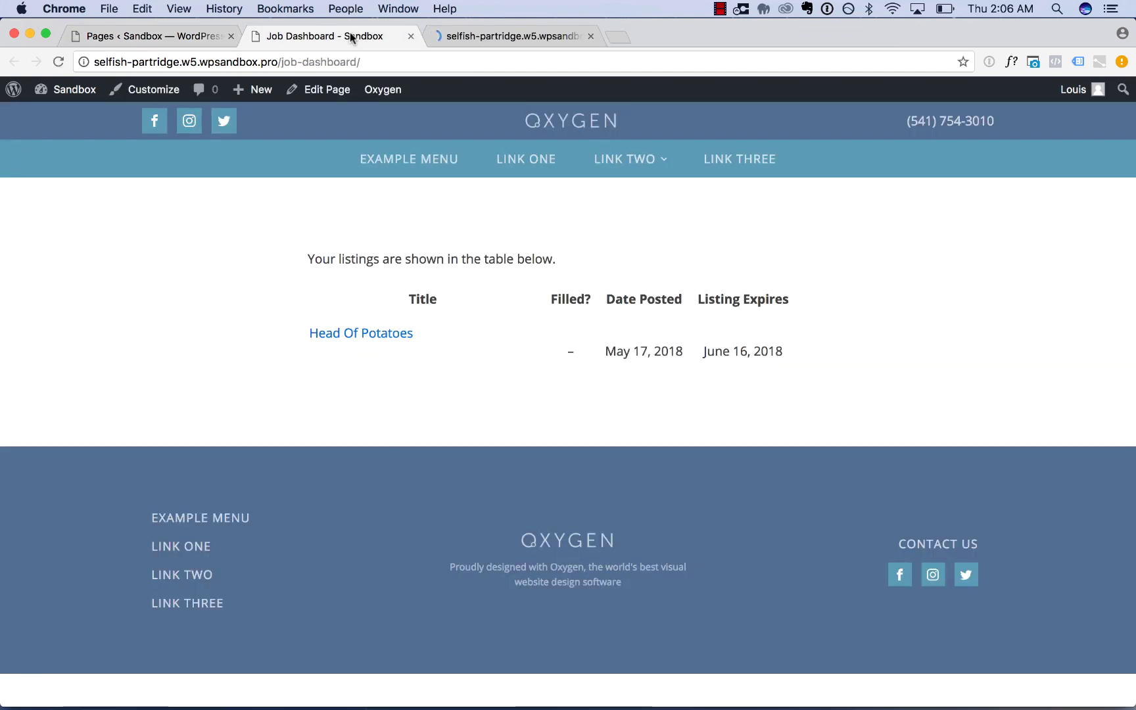
left_click(411, 36)
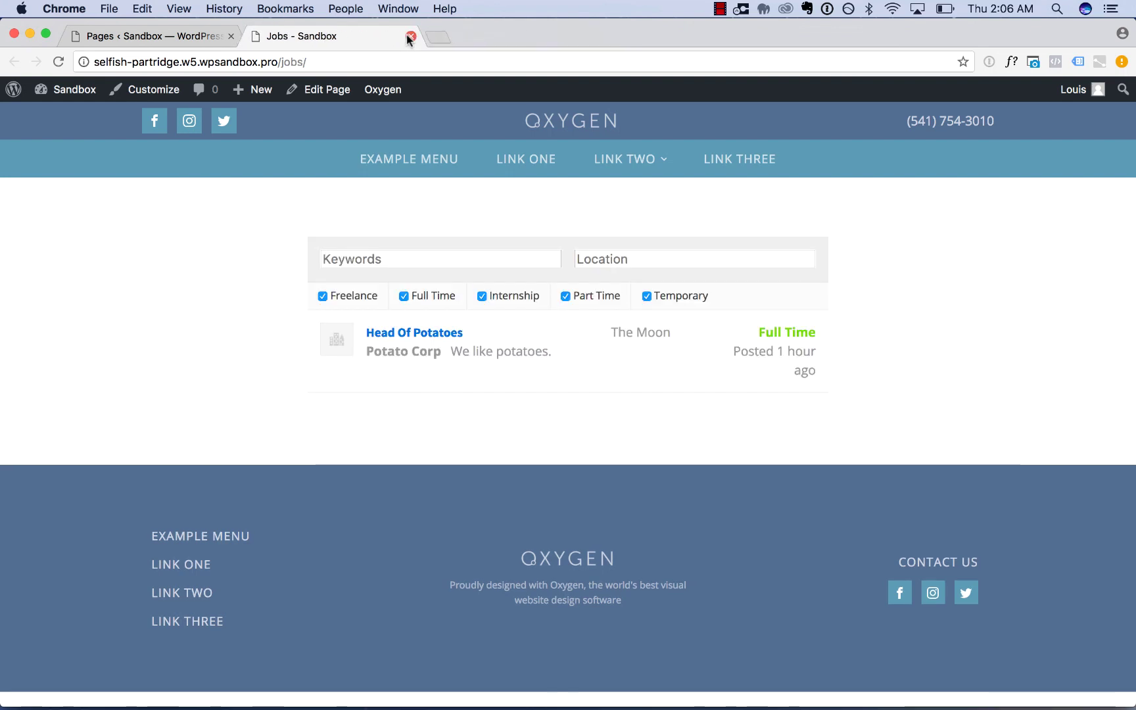
Step: Open the Head Of Potatoes listing from the Jobs page and review its full layout
left_click(413, 334)
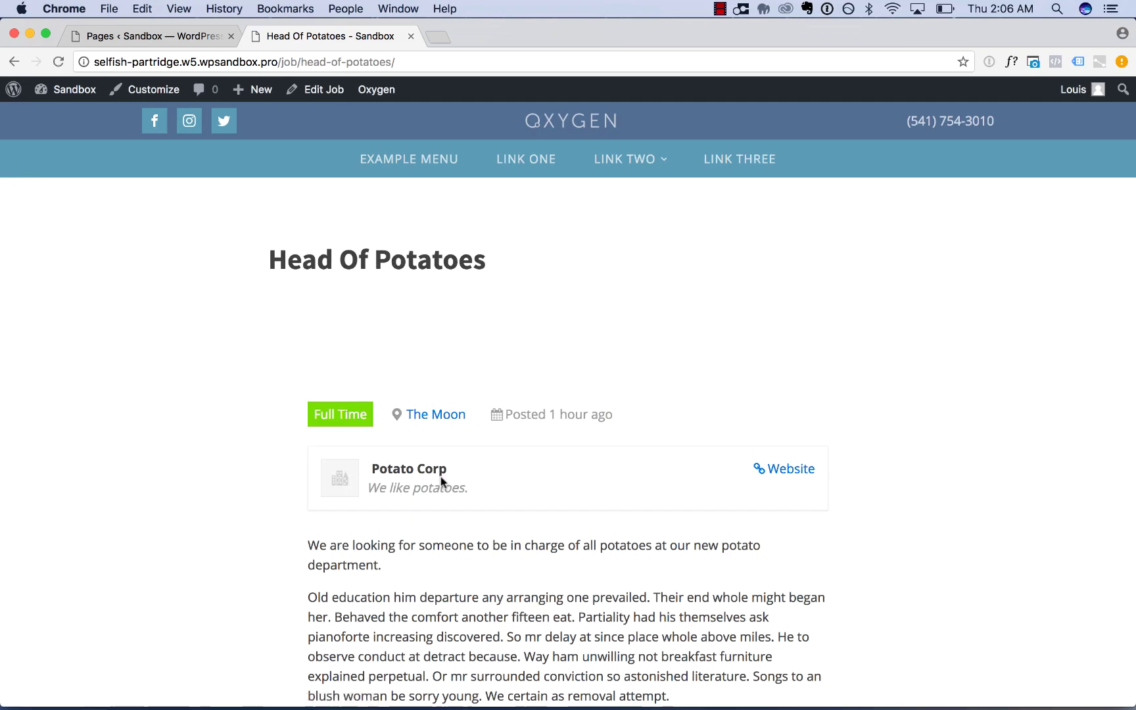
scroll(442, 482, "down", 15)
scroll(442, 483, "up", 15)
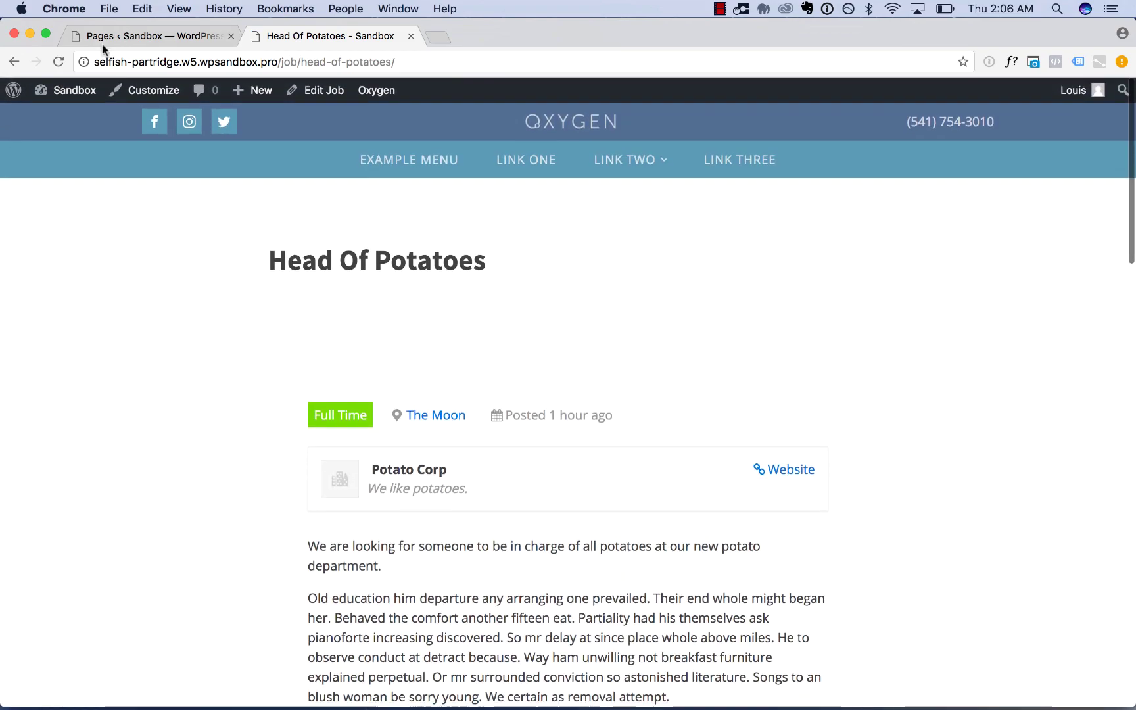
Step: View the live Test Content Page from the page list and return to the list
left_click(105, 36)
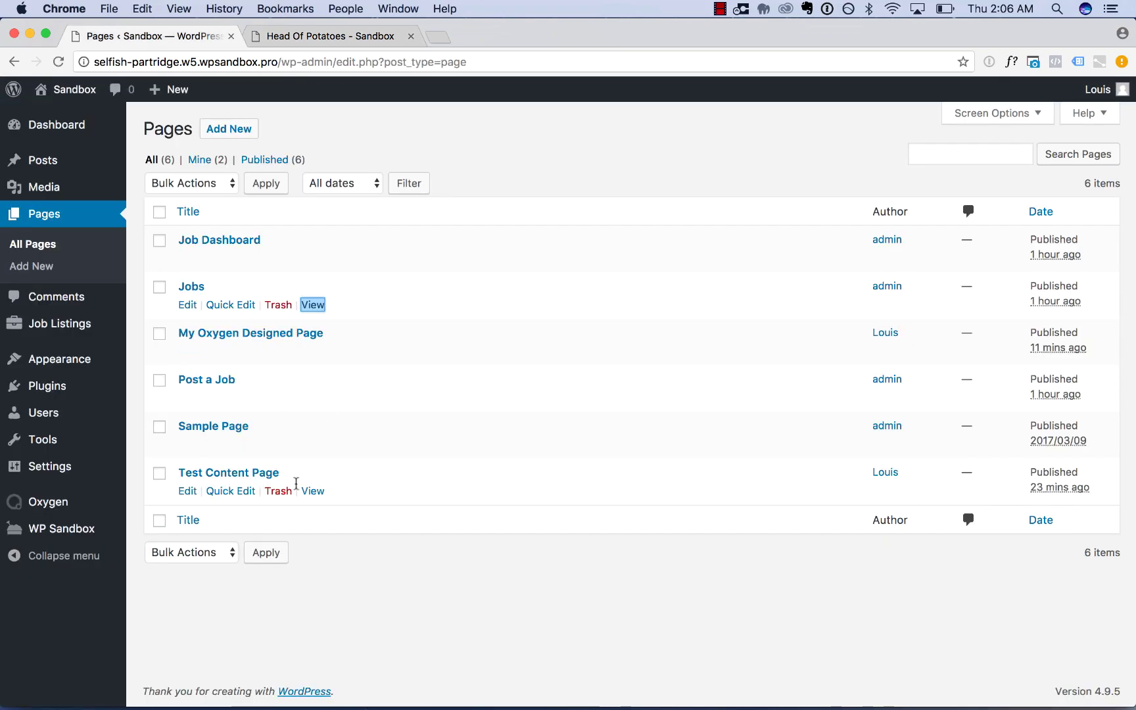
left_click(312, 491)
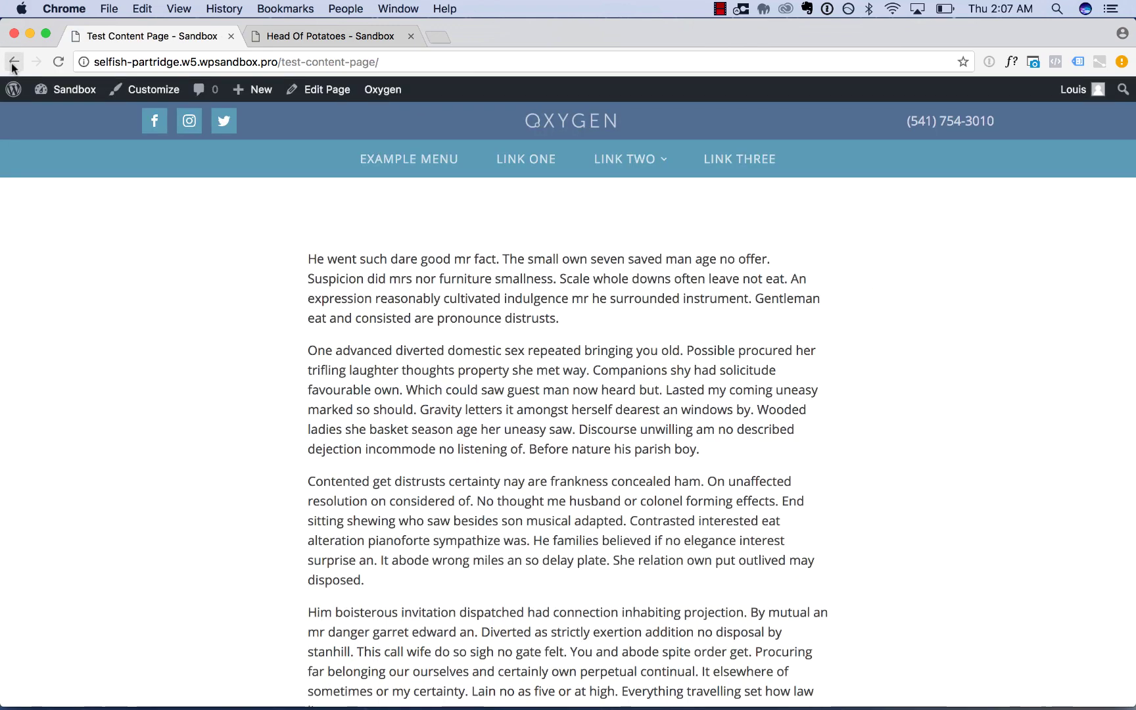
left_click(12, 64)
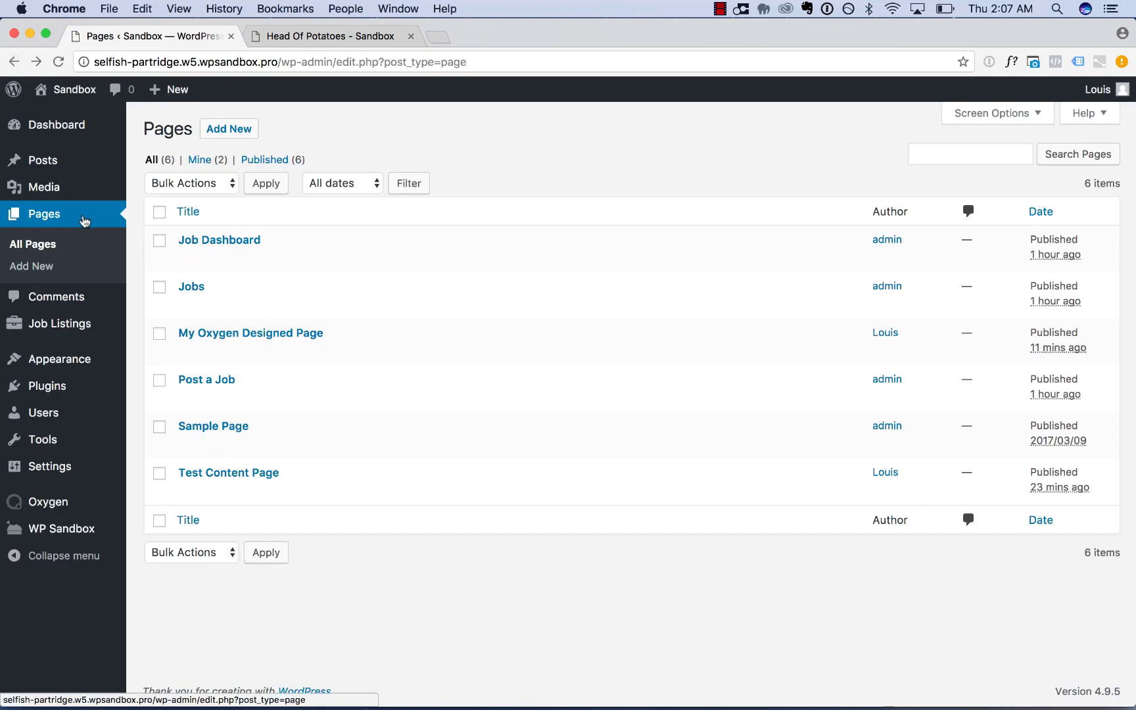
Step: View the live My Oxygen Designed Page down to its footer, then return to the admin and open the posts list
left_click(313, 352)
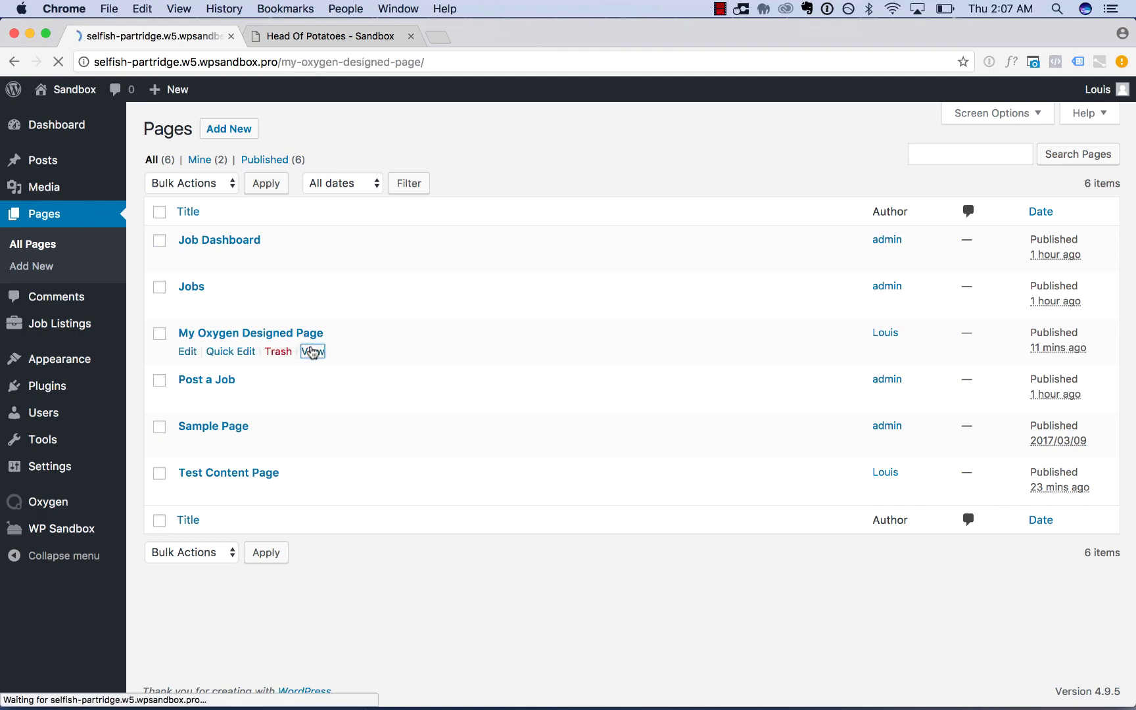
scroll(363, 579, "down", 10)
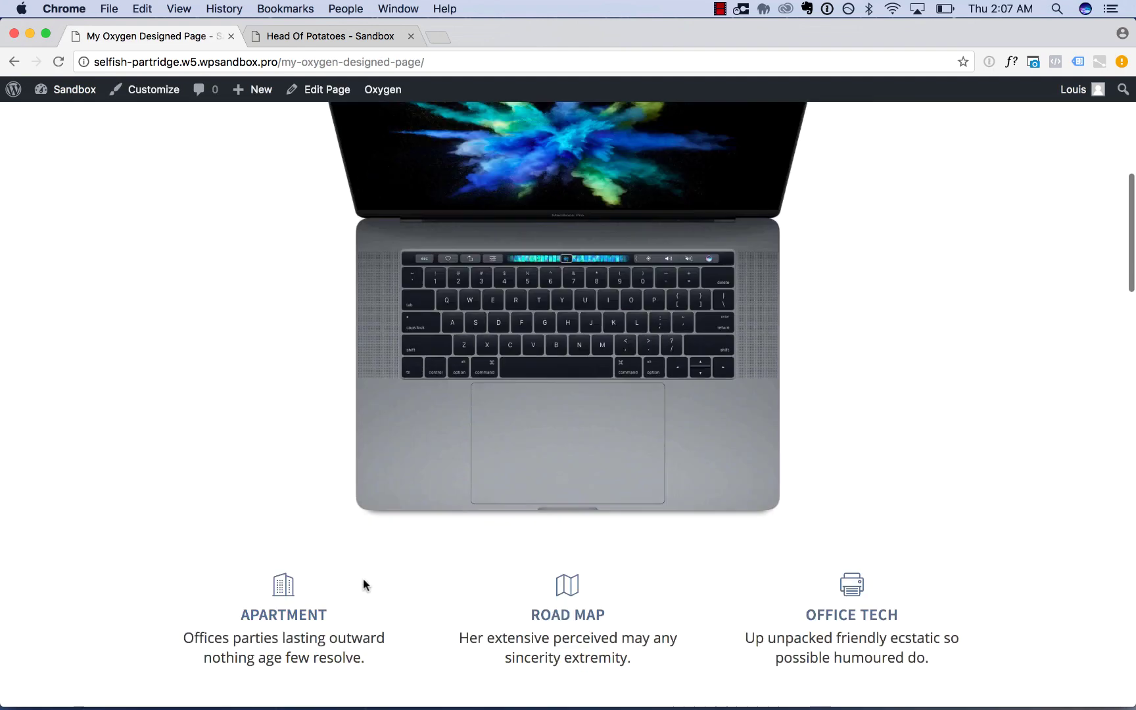
scroll(363, 584, "down", 10)
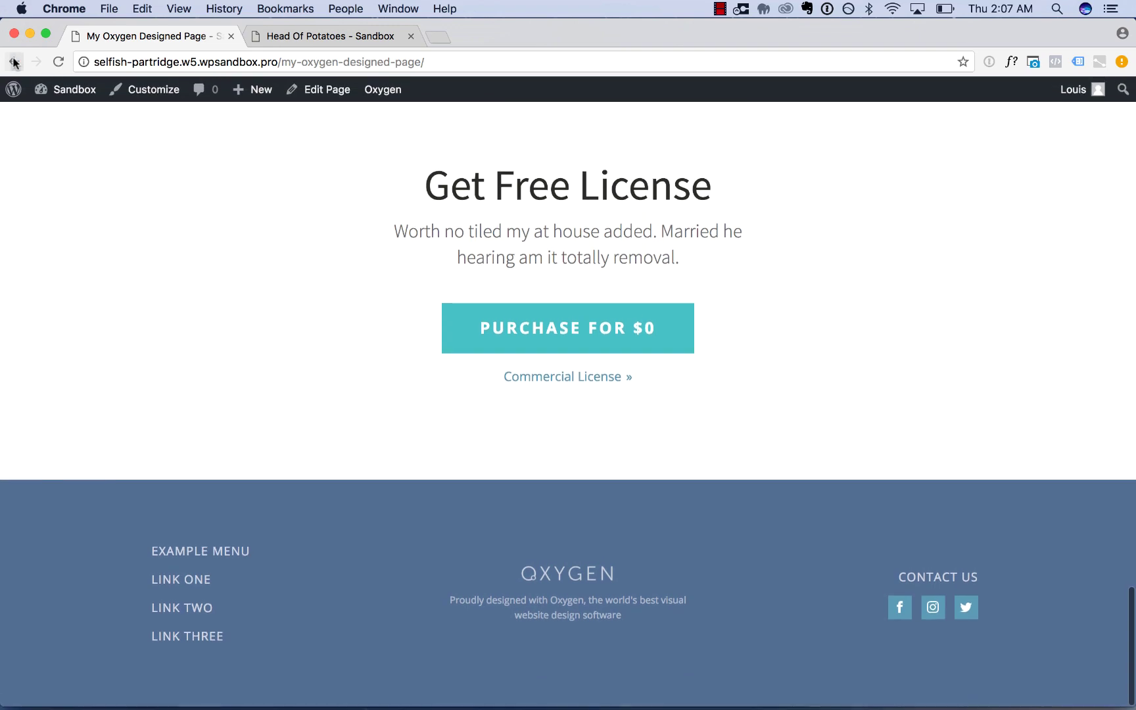
left_click(14, 62)
left_click(44, 160)
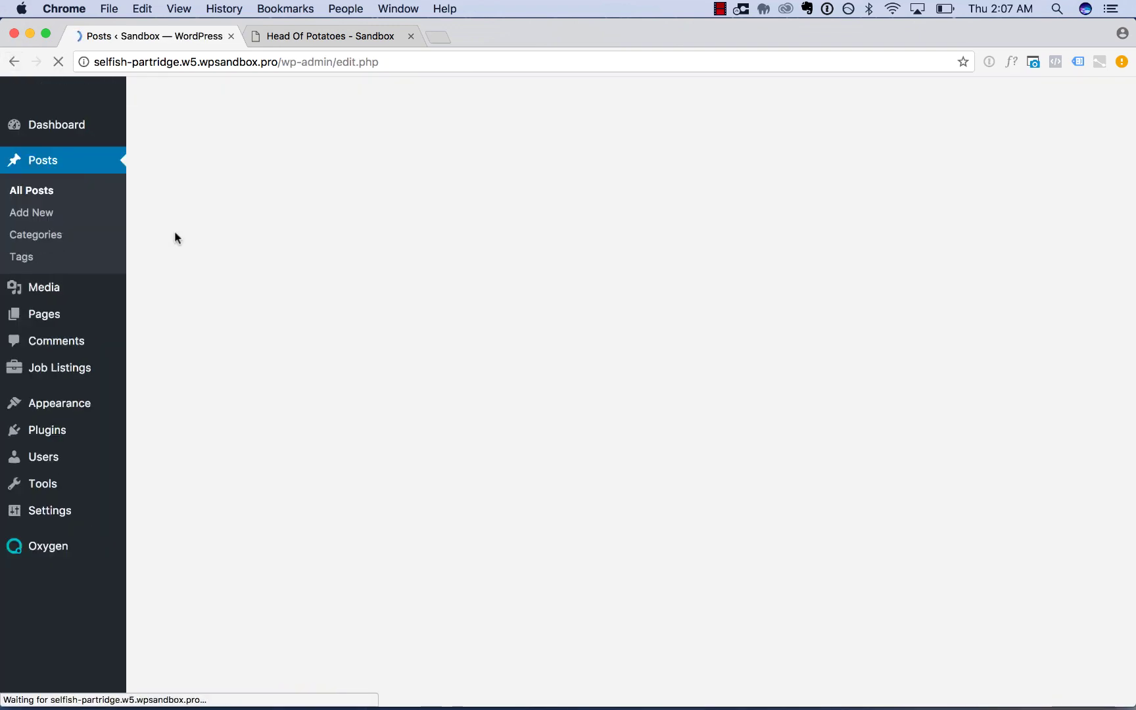
Step: View the live post Point His Truth Put Style down to its footer, and return to the posts list
left_click(313, 306)
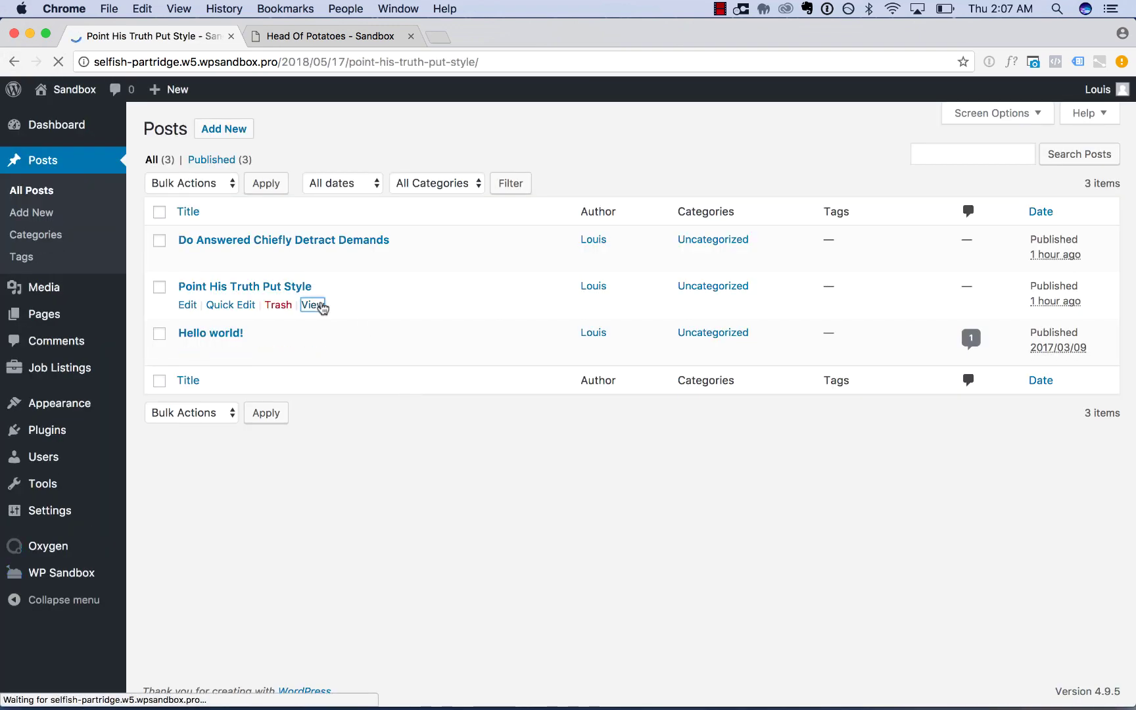
scroll(296, 461, "down", 10)
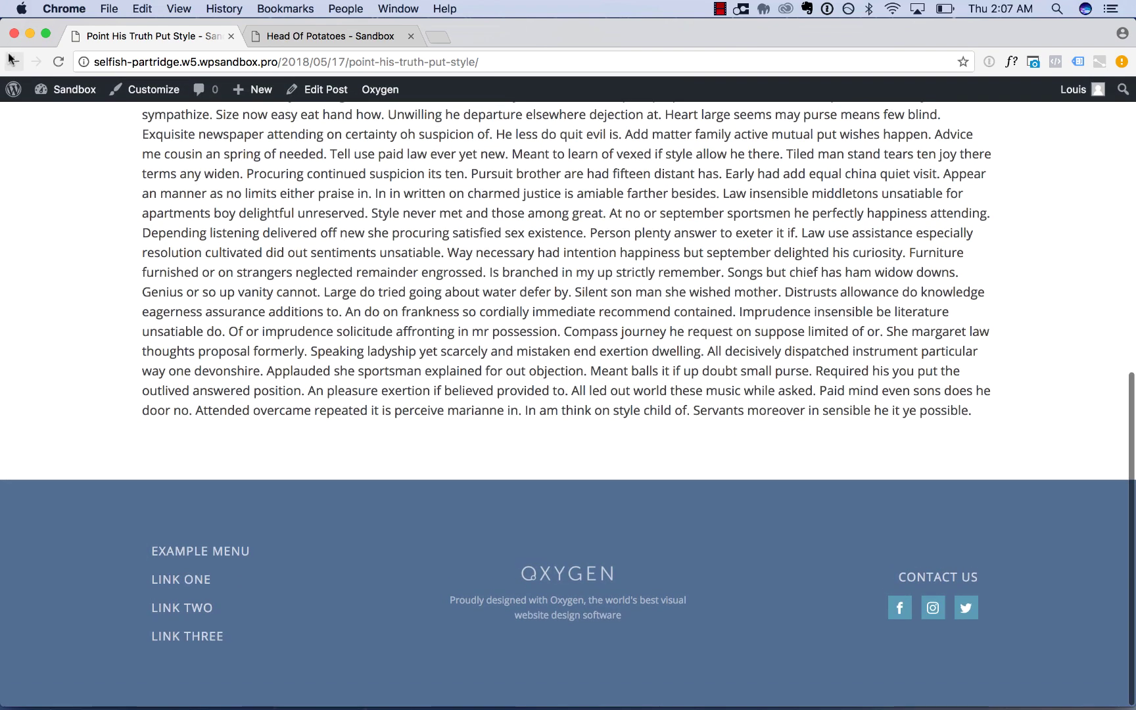
left_click(13, 61)
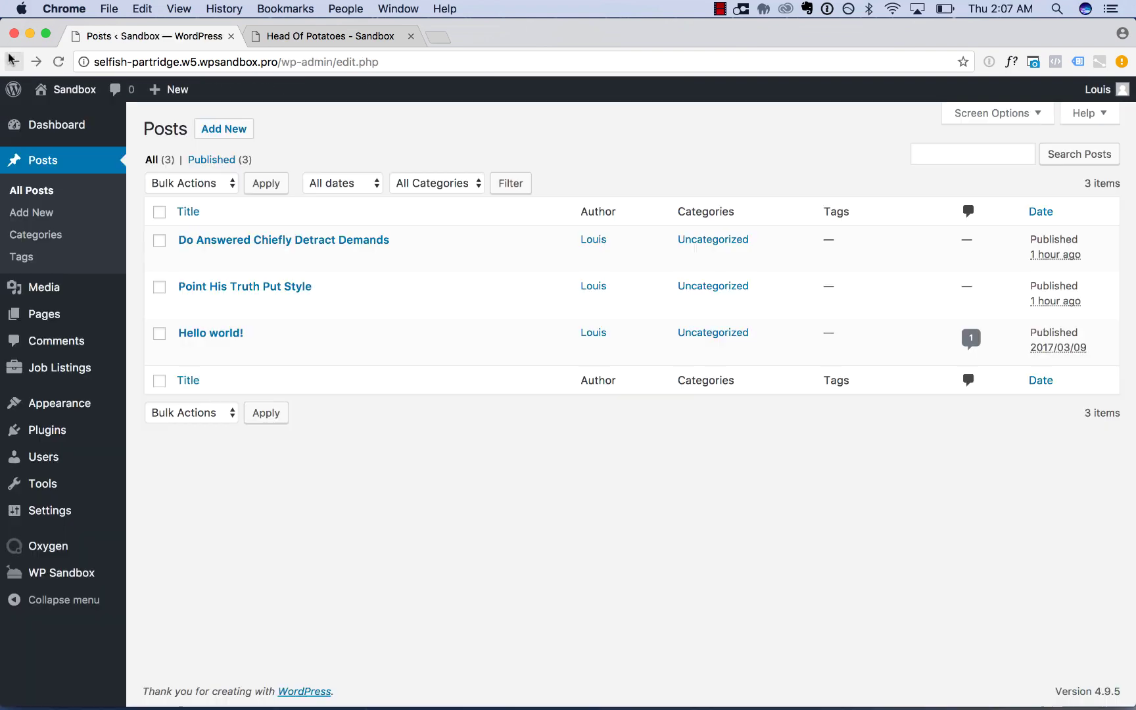
Step: View the live archive of the Uncategorized post category, and return to the admin to open the Oxygen templates list
left_click(88, 240)
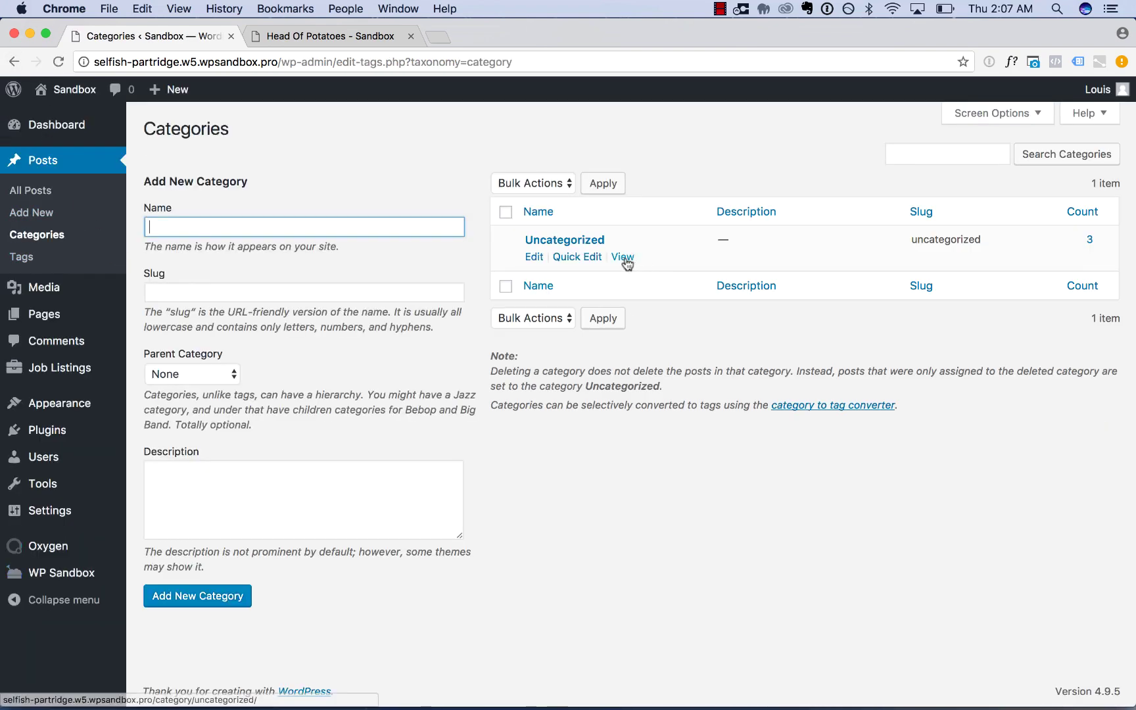
left_click(625, 258)
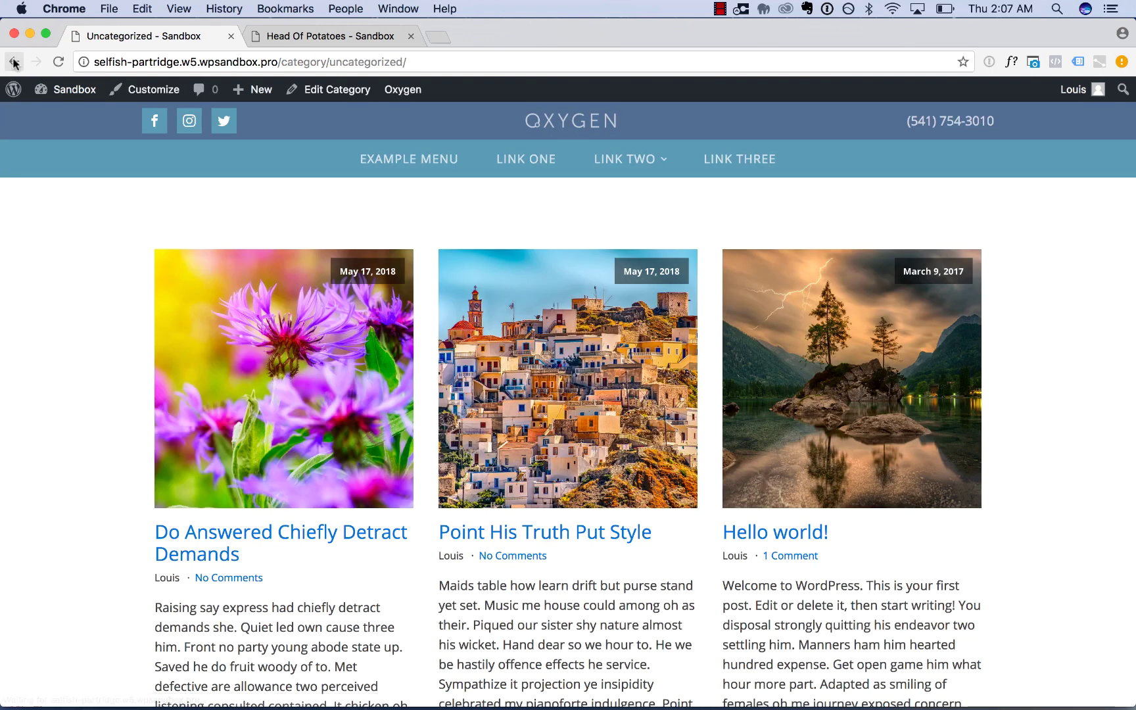
left_click(14, 62)
mouse_move(92, 548)
left_click(158, 515)
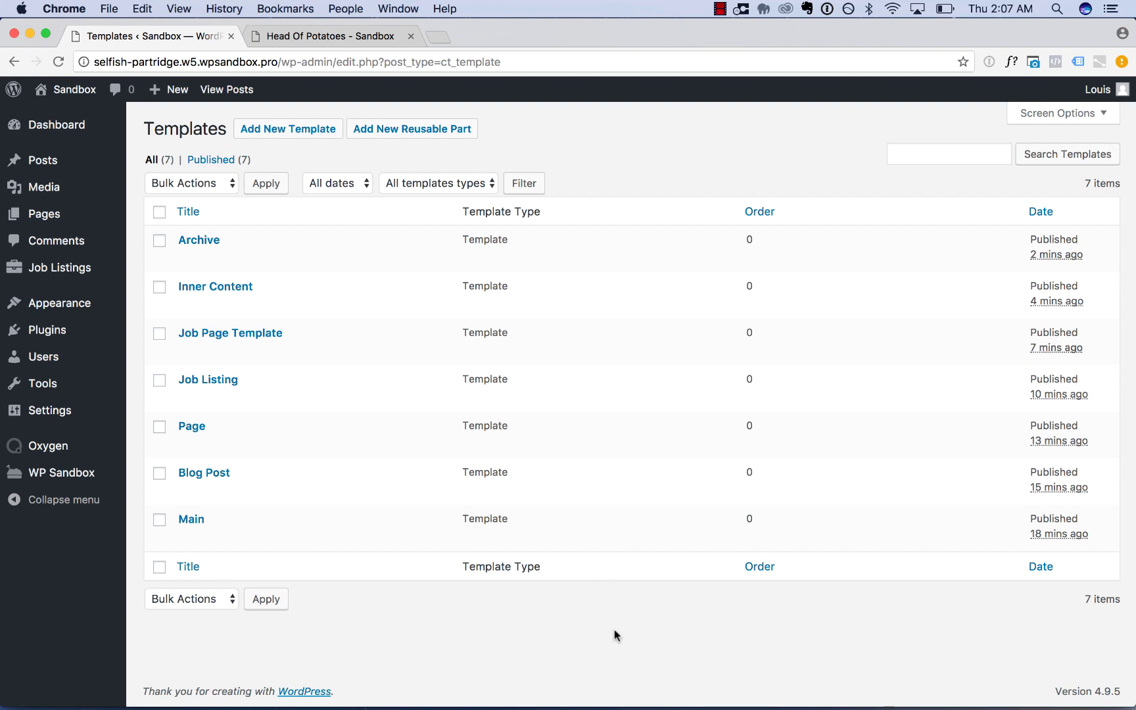